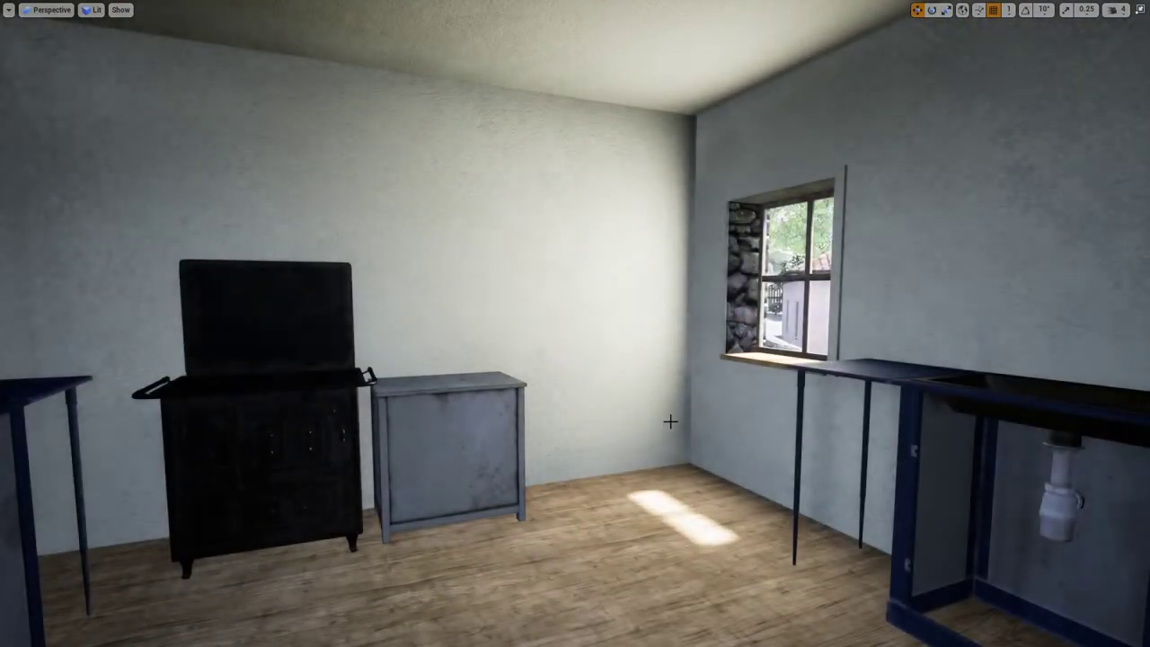
# Step: Examine the lighting in the kitchen, dining area, basement and bunk room of the house
pyautogui.moveTo(612, 372); pyautogui.dragTo(535, 381, button='right')
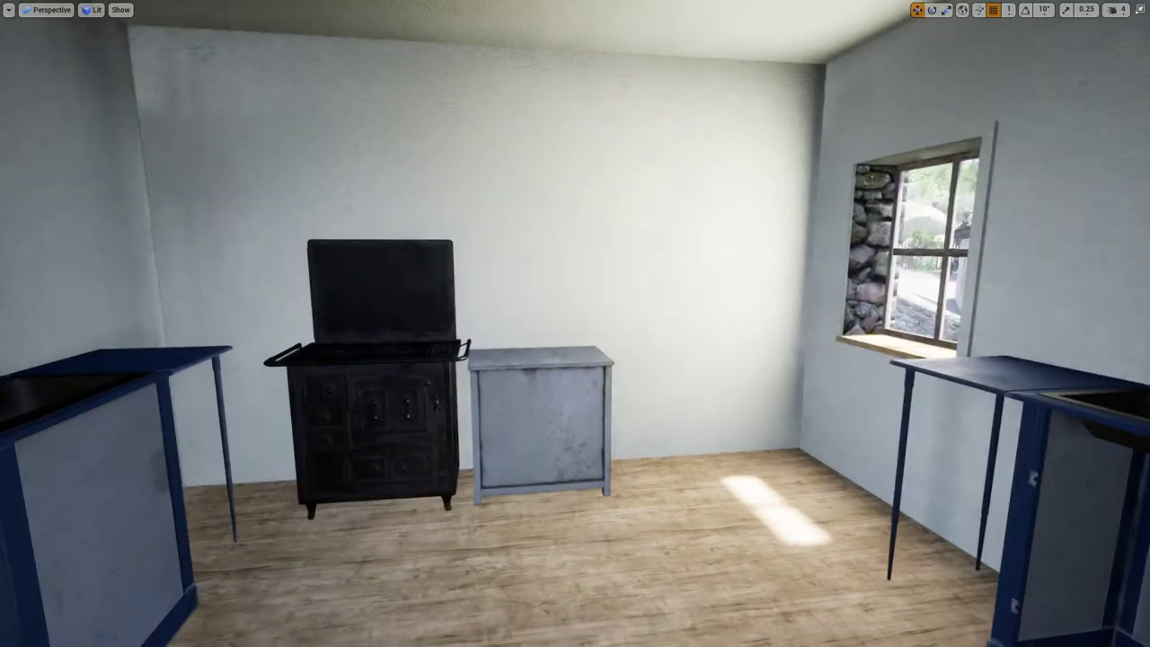
pyautogui.moveTo(575, 323); pyautogui.dragTo(322, 324, button='right')
pyautogui.press('w')
pyautogui.moveTo(587, 422); pyautogui.dragTo(575, 494, button='right')
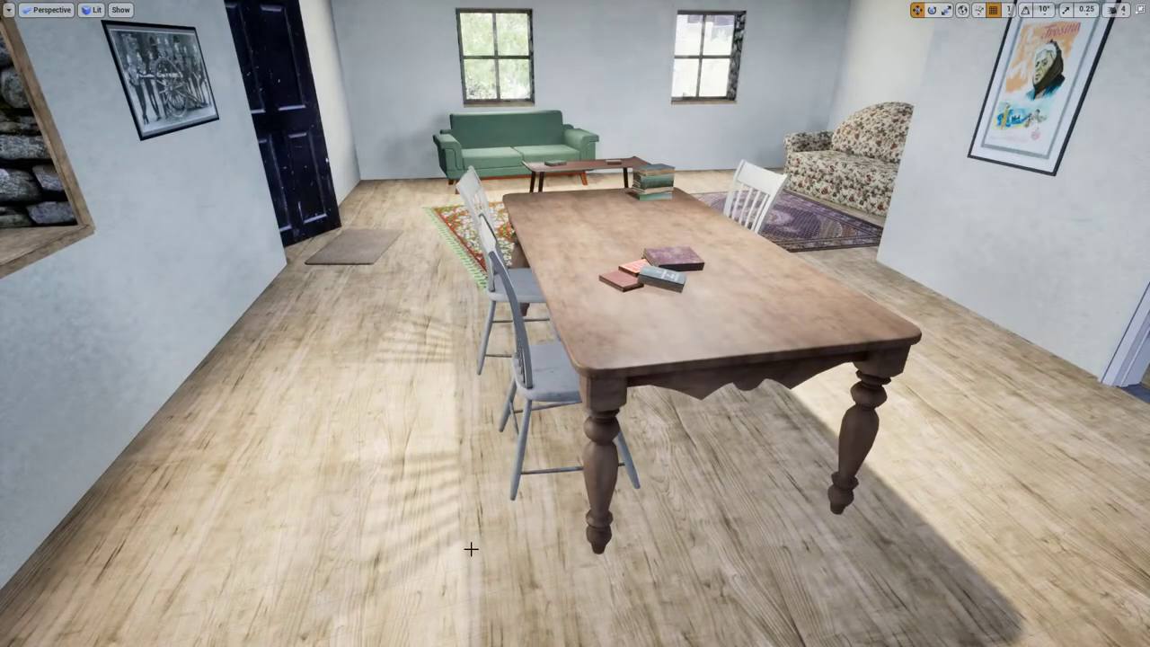
pyautogui.moveTo(471, 548); pyautogui.dragTo(243, 537, button='right')
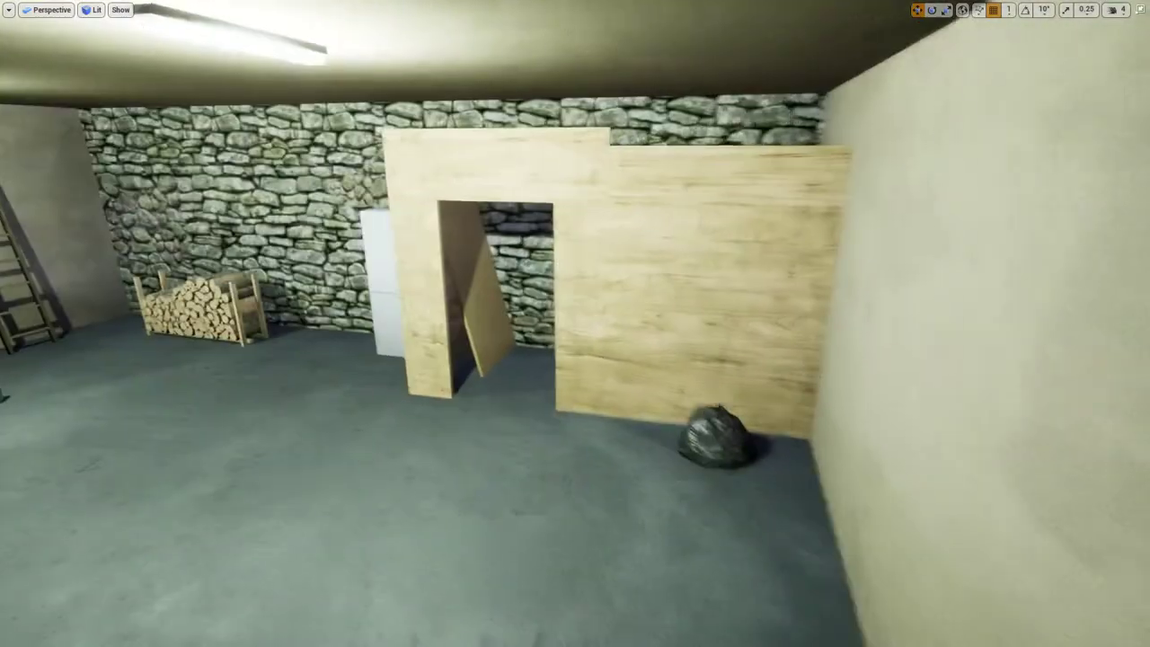
pyautogui.moveTo(575, 323); pyautogui.dragTo(415, 346, button='right')
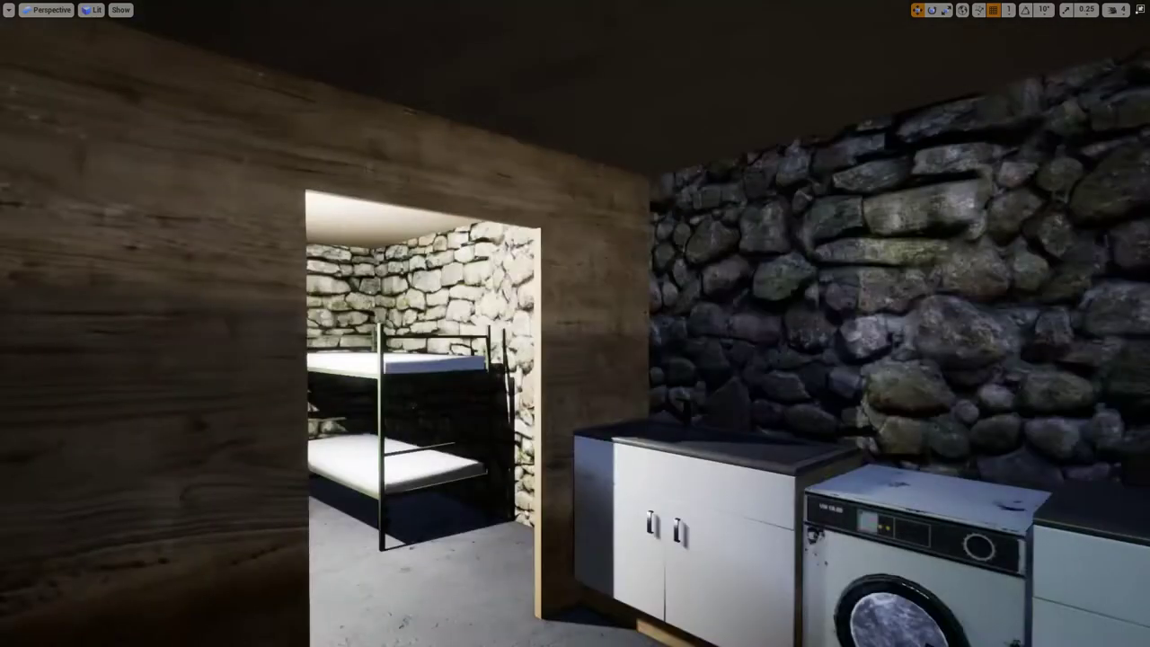
pyautogui.moveTo(575, 323); pyautogui.dragTo(530, 324, button='right')
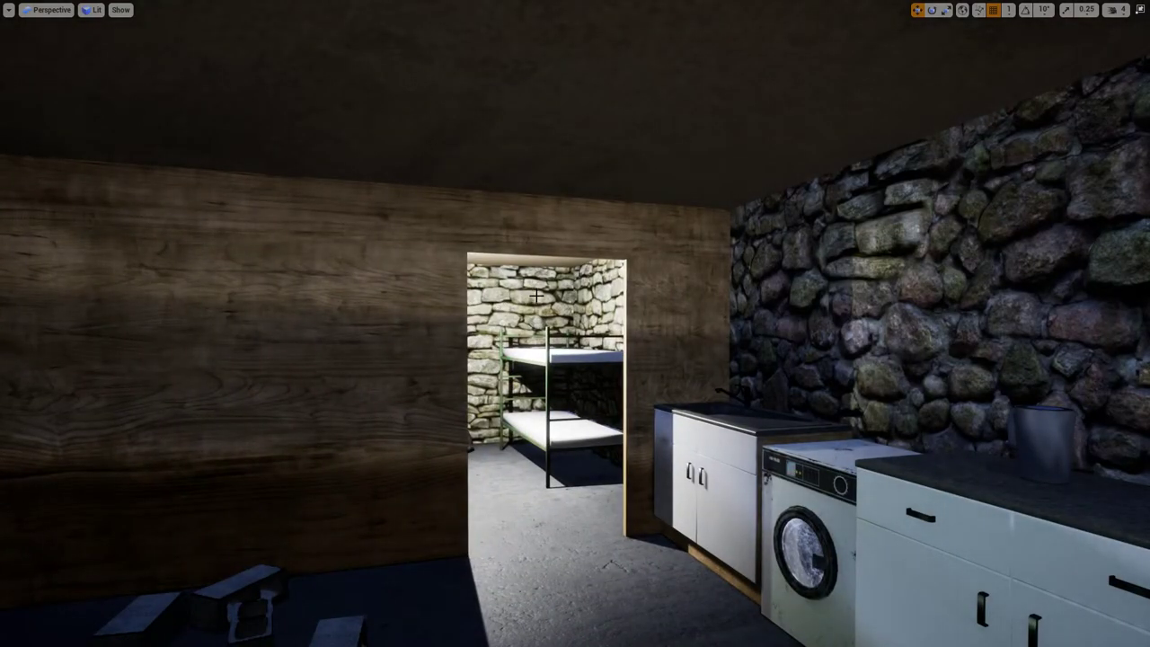
pyautogui.moveTo(510, 219); pyautogui.dragTo(930, 193, button='right')
pyautogui.moveTo(716, 322); pyautogui.dragTo(710, 324, button='right')
# Step: Select the basement's ceiling fluorescent light, exit the immersive view, and set its light-fitting component's mobility to Movable
pyautogui.click(505, 197)
pyautogui.click(531, 208)
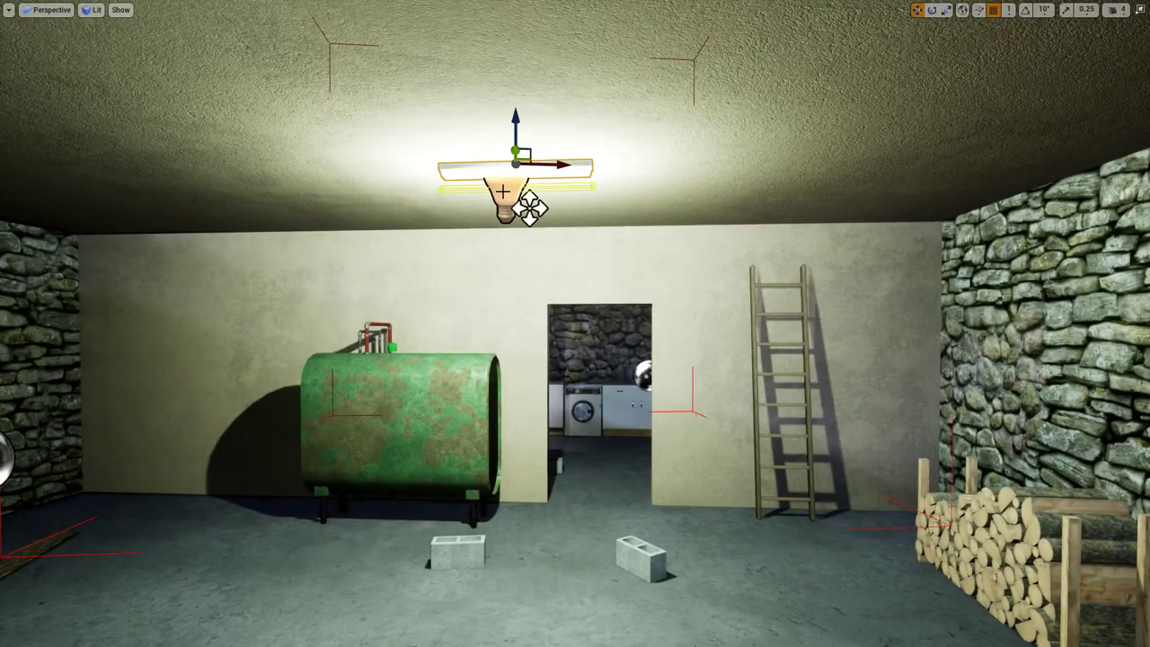
pyautogui.press('F11')
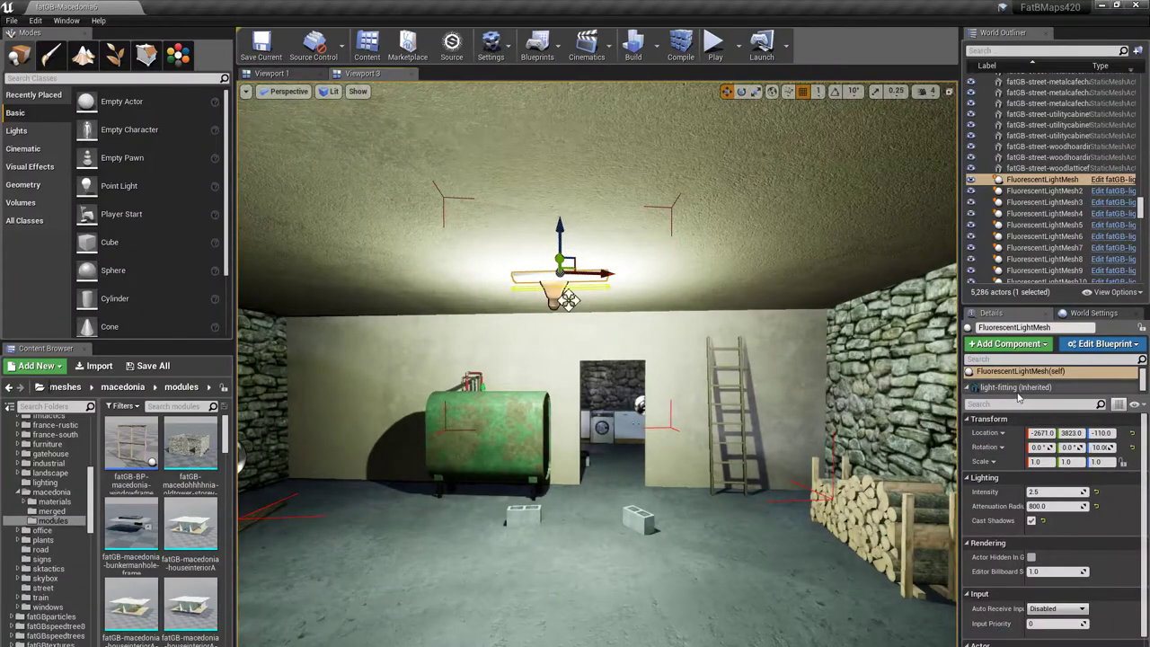
pyautogui.click(1015, 388)
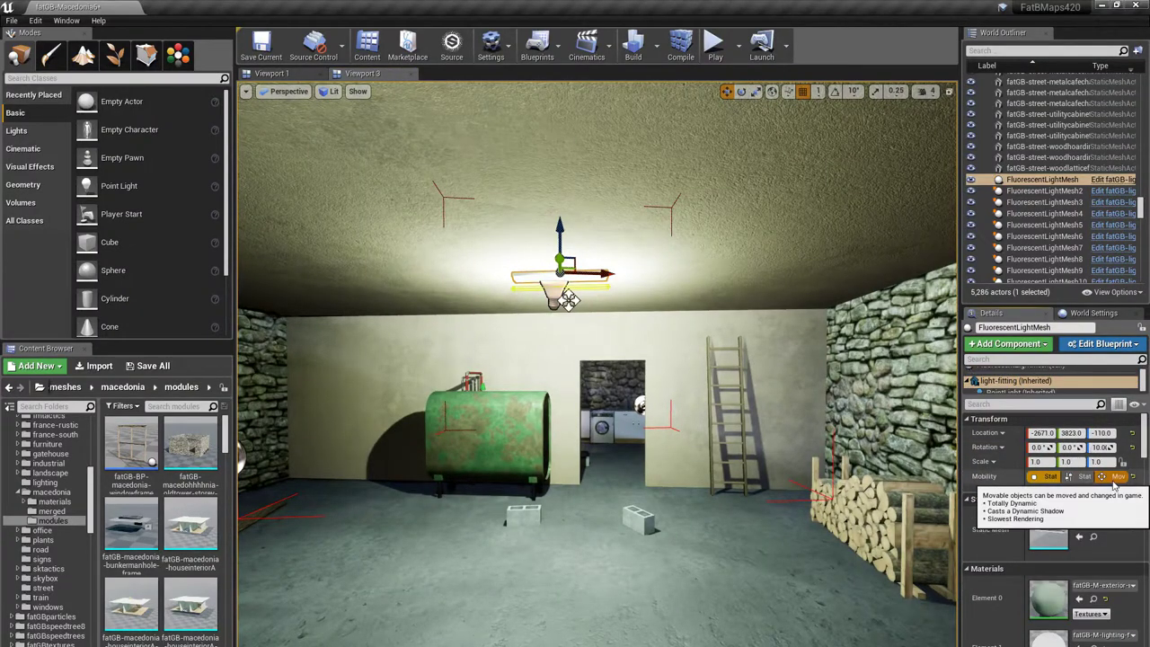
pyautogui.click(1113, 477)
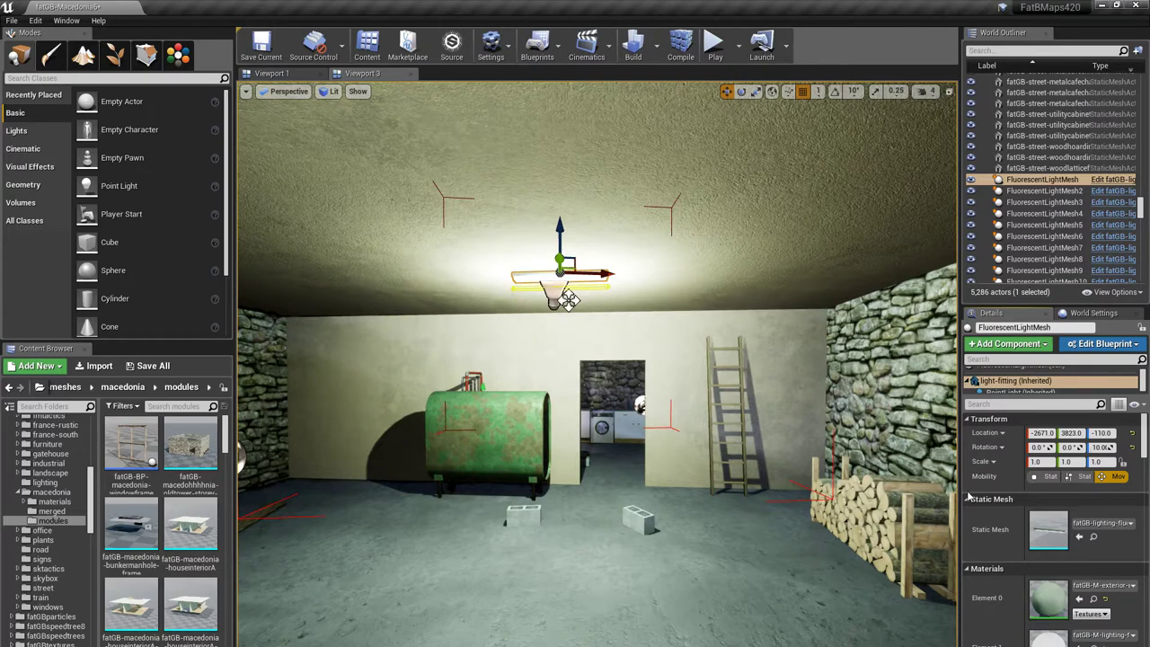
# Step: Search the World Settings for "force" and widen the settings area to read the full Force No Precomputed Lighting option
pyautogui.click(1094, 313)
pyautogui.click(1031, 328)
pyautogui.write('buil')
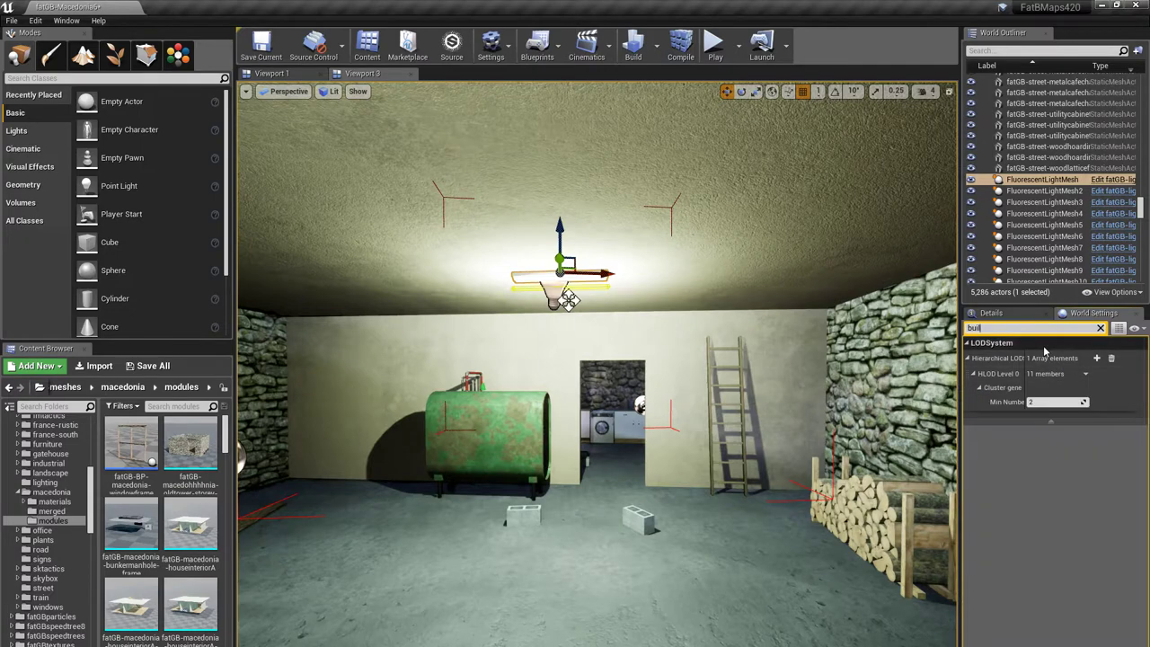
pyautogui.press('BackSpace')
pyautogui.press('BackSpace')
pyautogui.press('BackSpace')
pyautogui.press('BackSpace')
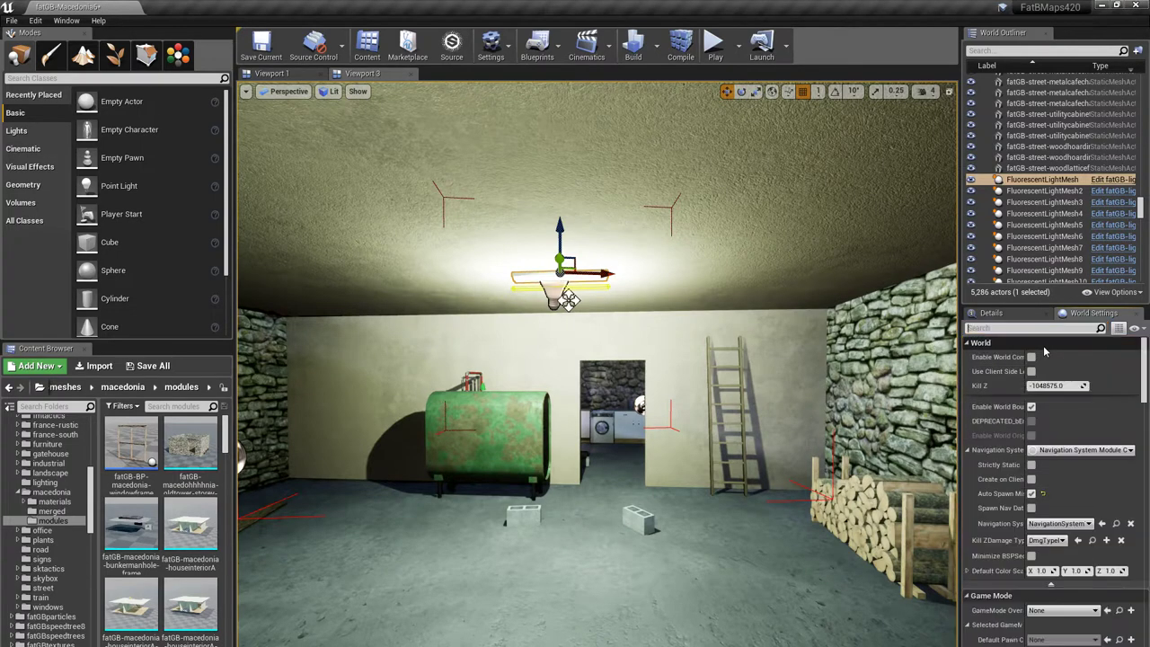
pyautogui.write('force')
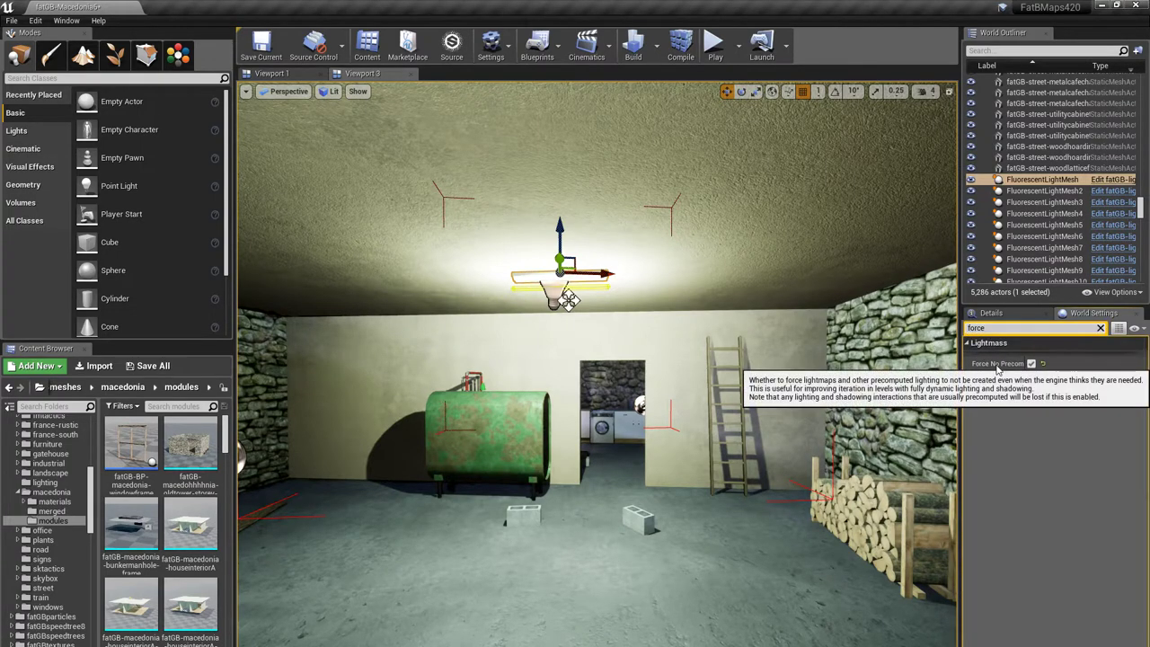
pyautogui.moveTo(964, 364); pyautogui.dragTo(806, 381)
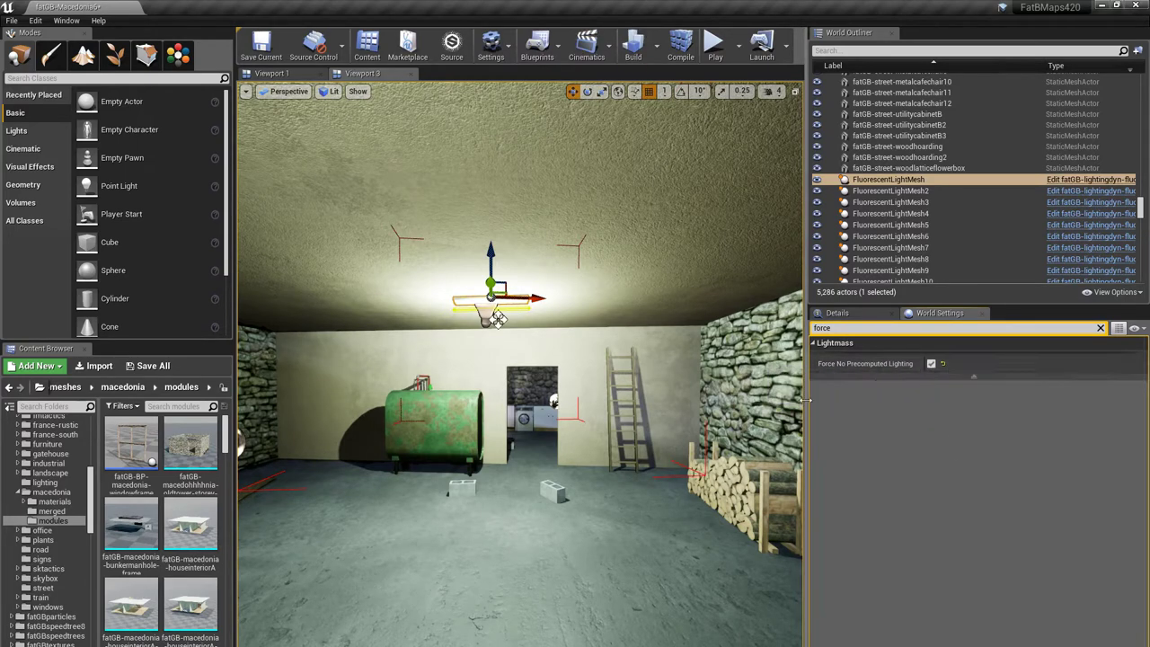
pyautogui.moveTo(806, 385); pyautogui.dragTo(933, 385)
# Step: Return to the fluorescent light's details and select its PointLight component to check its mobility
pyautogui.moveTo(729, 565); pyautogui.dragTo(732, 485)
pyautogui.press('f')
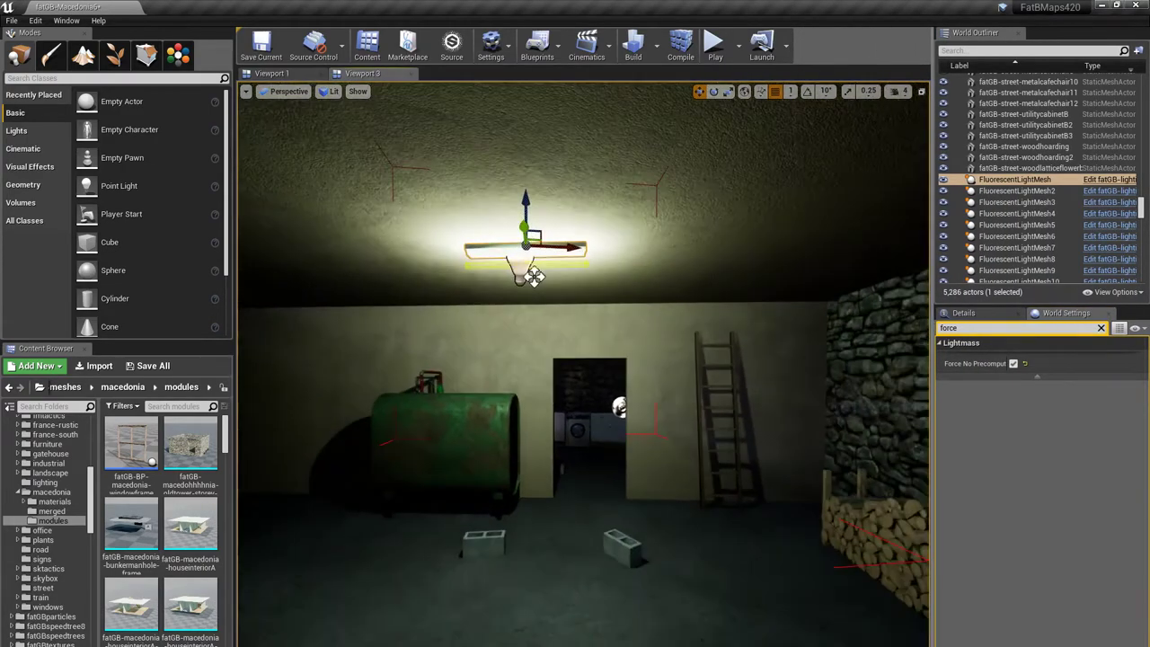
pyautogui.click(963, 313)
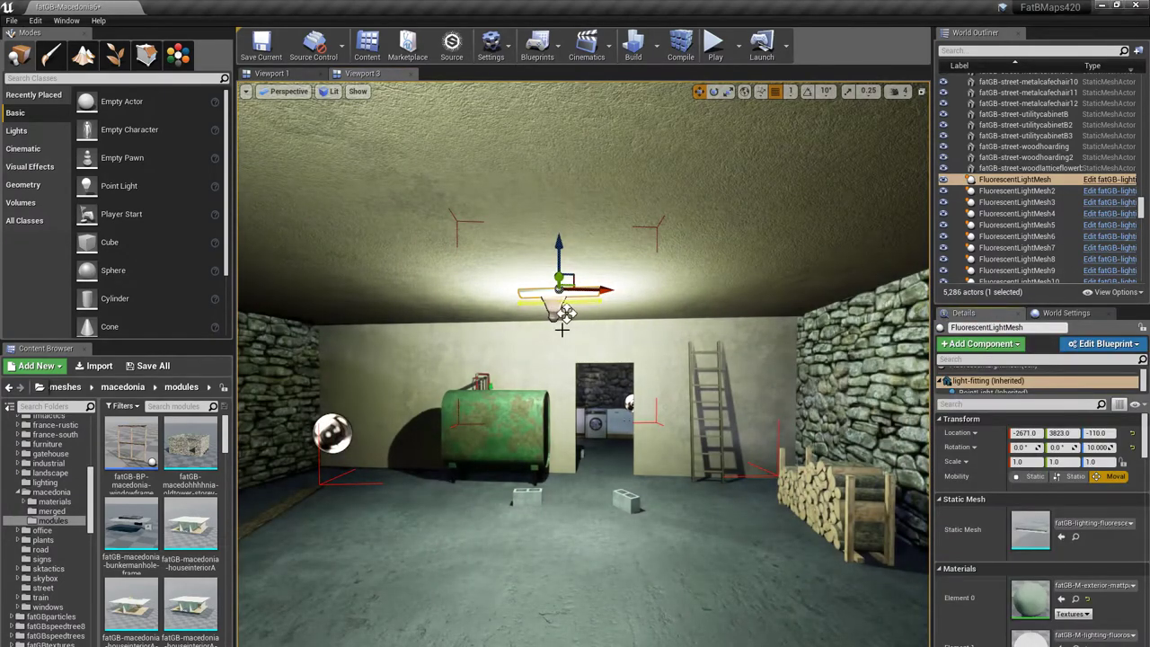
pyautogui.click(554, 306)
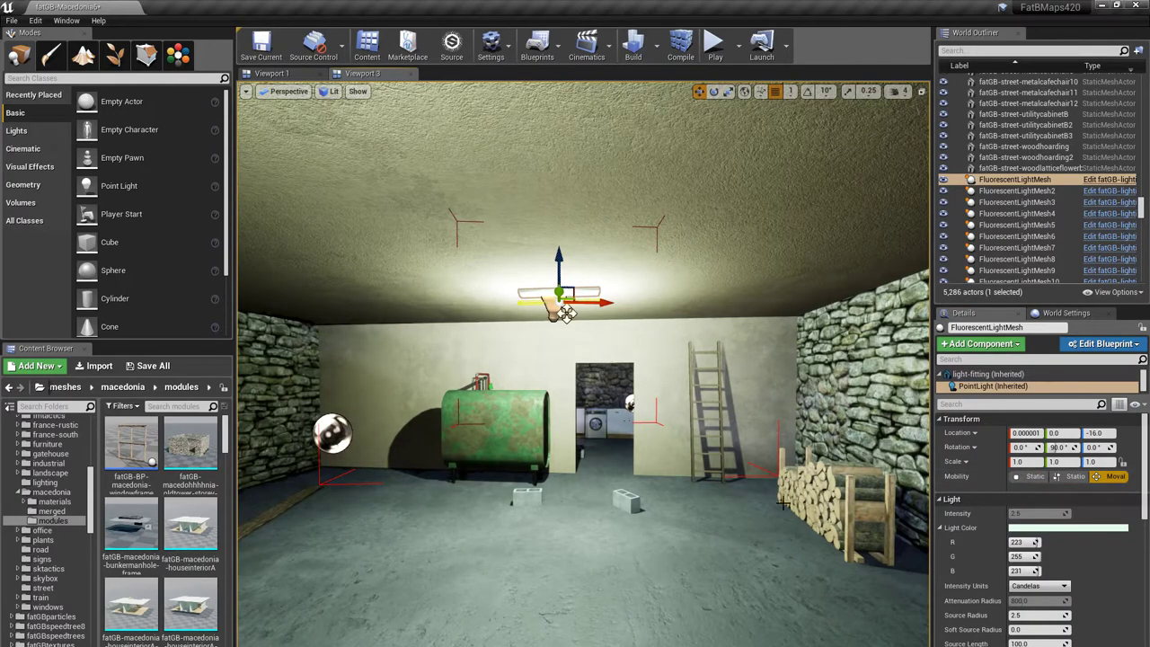
# Step: Search the level's actors for "sun" and go to the sunlight directional light
pyautogui.moveTo(785, 504); pyautogui.dragTo(733, 520, button='right')
pyautogui.click(990, 51)
pyautogui.click(989, 52)
pyautogui.write('sun')
pyautogui.click(1060, 88)
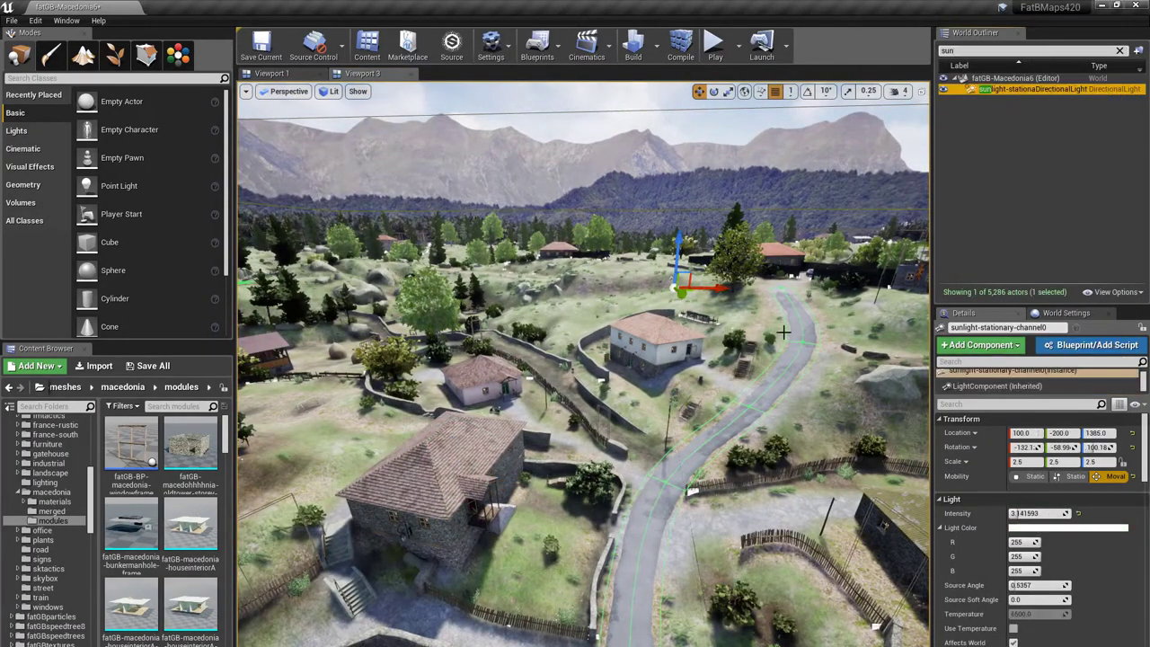
# Step: Rotate the sunlight slightly as a test and undo the rotation
pyautogui.moveTo(782, 336); pyautogui.dragTo(796, 284, button='right')
pyautogui.press('e')
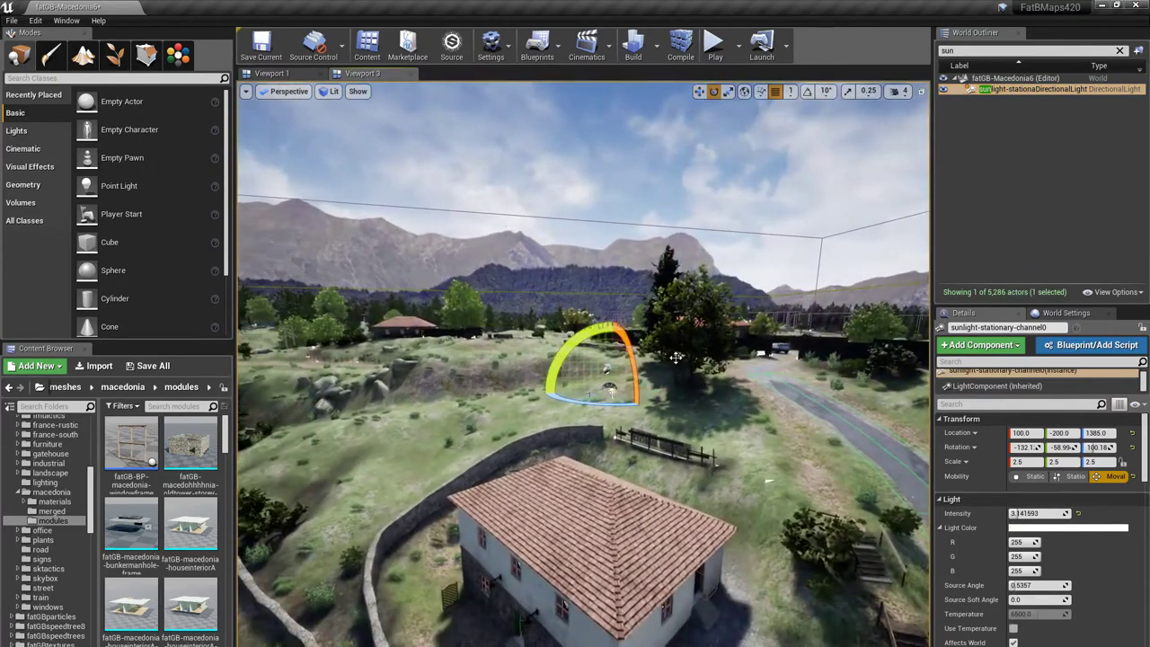
pyautogui.moveTo(576, 338); pyautogui.dragTo(595, 344)
pyautogui.hotkey('ctrl', 'z')
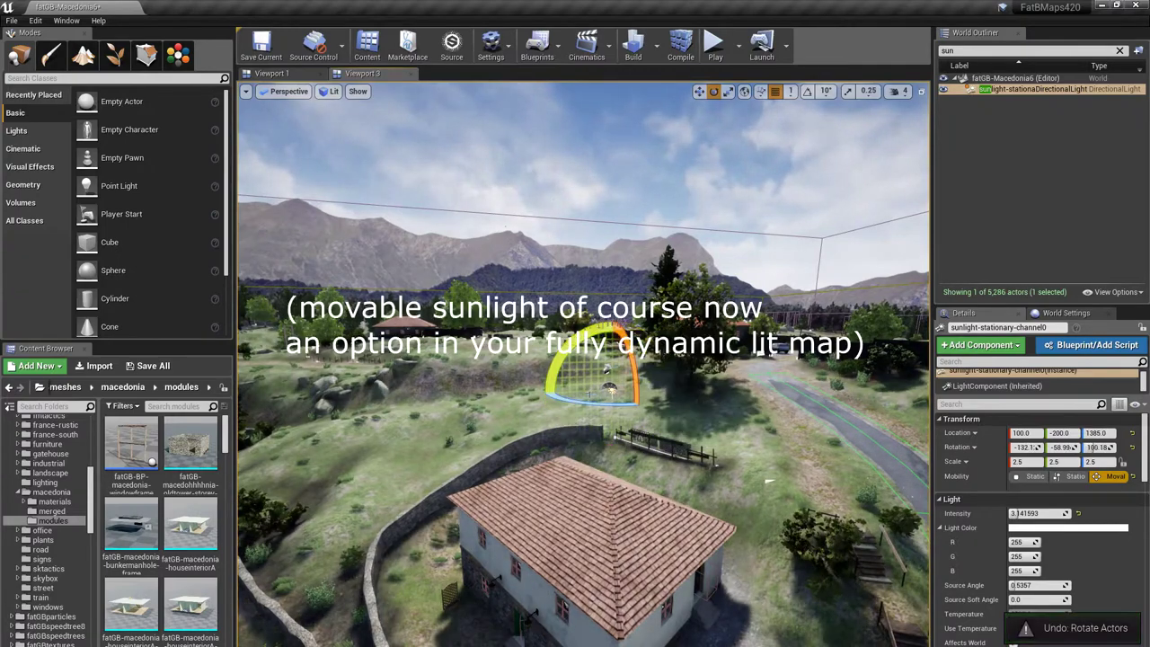
# Step: Search the level's actors for "skylight" and select the SkyLight
pyautogui.press('BackSpace')
pyautogui.press('BackSpace')
pyautogui.press('BackSpace')
pyautogui.write('s')
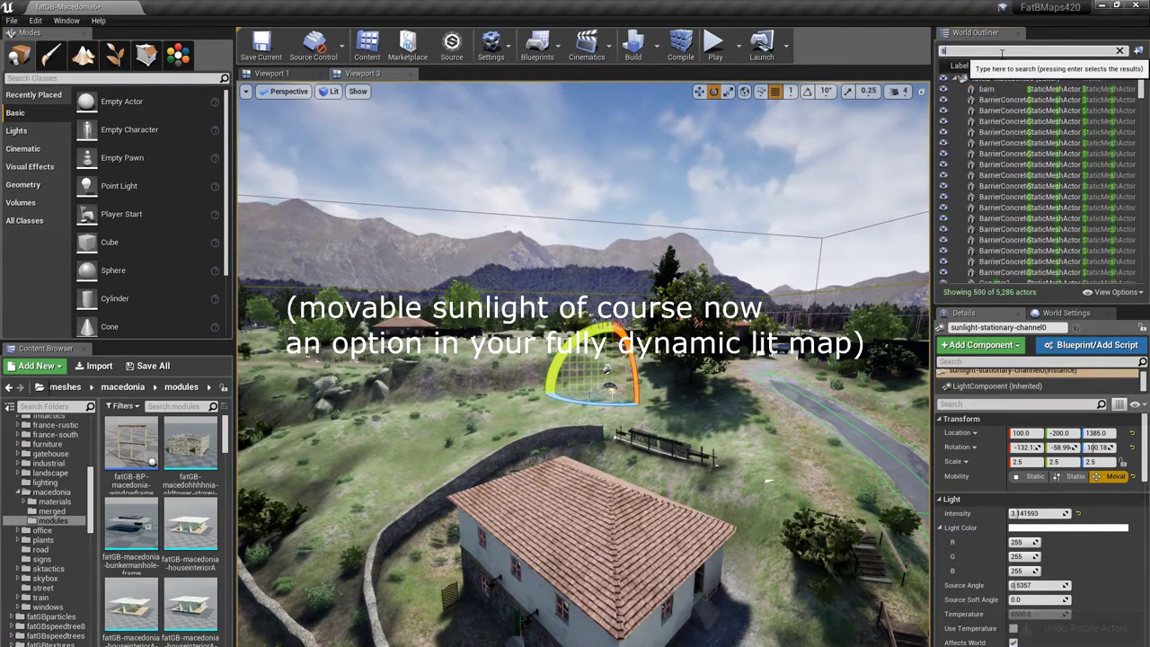
pyautogui.write('kylight')
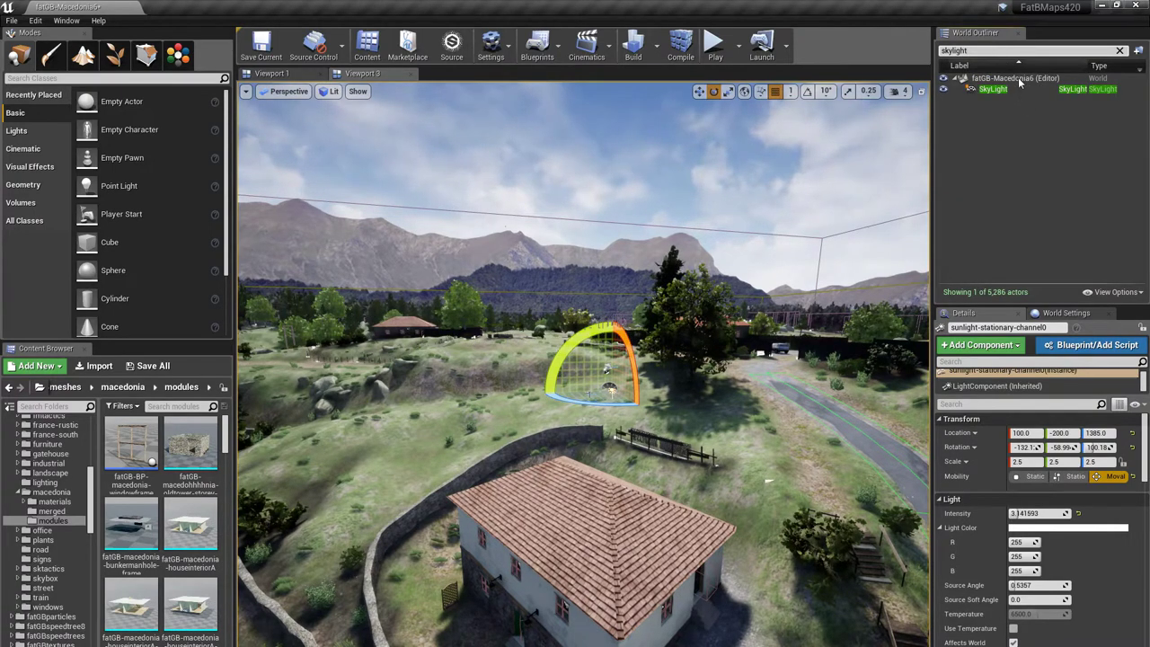
pyautogui.click(994, 90)
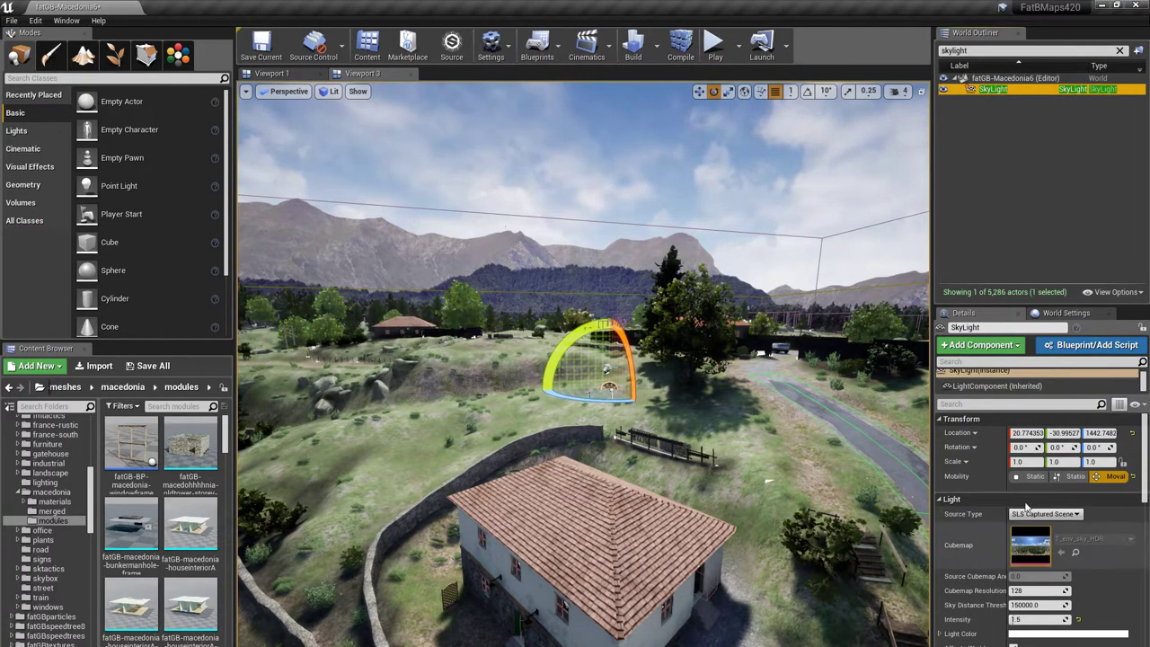
# Step: Toggle the SkyLight's Cast Shadows and Affects World options to compare their effect around the house
pyautogui.scroll(-4, 989, 567)
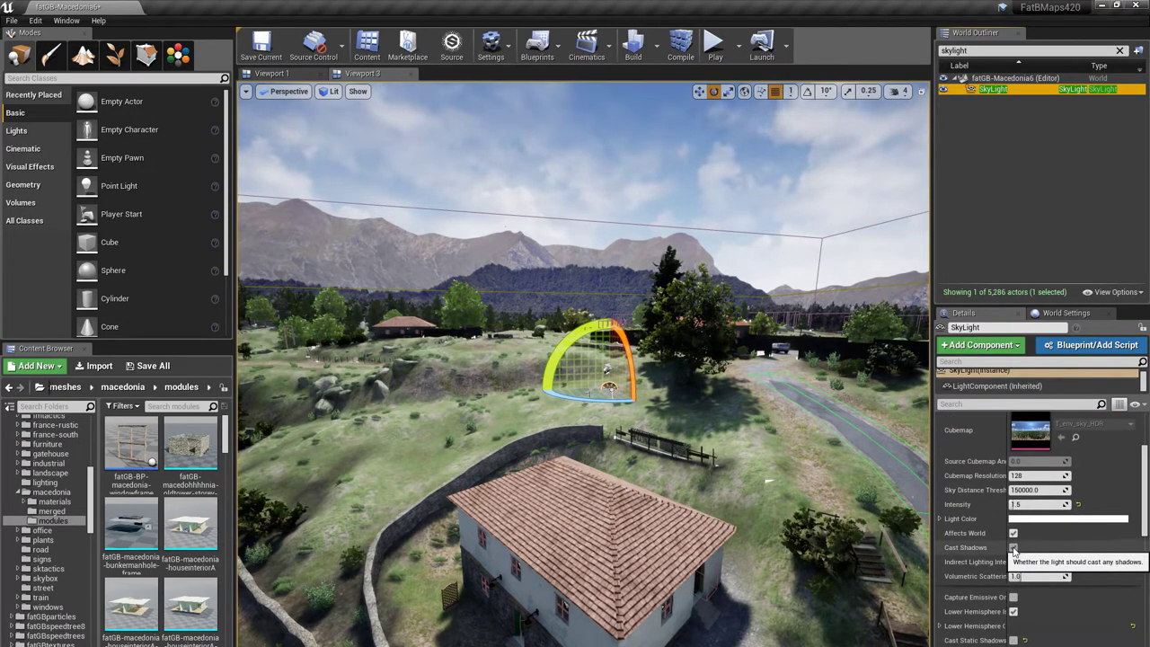
pyautogui.click(1013, 548)
pyautogui.moveTo(811, 539); pyautogui.dragTo(812, 607, button='right')
pyautogui.click(1014, 548)
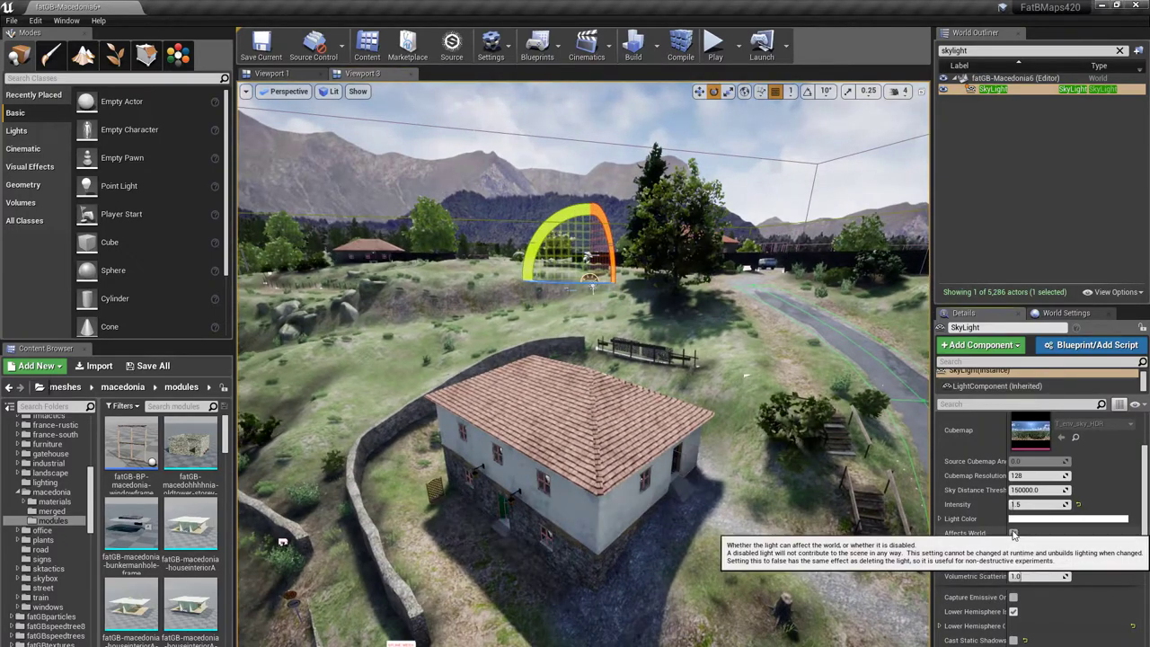
pyautogui.click(1013, 534)
pyautogui.moveTo(799, 544); pyautogui.dragTo(809, 496, button='right')
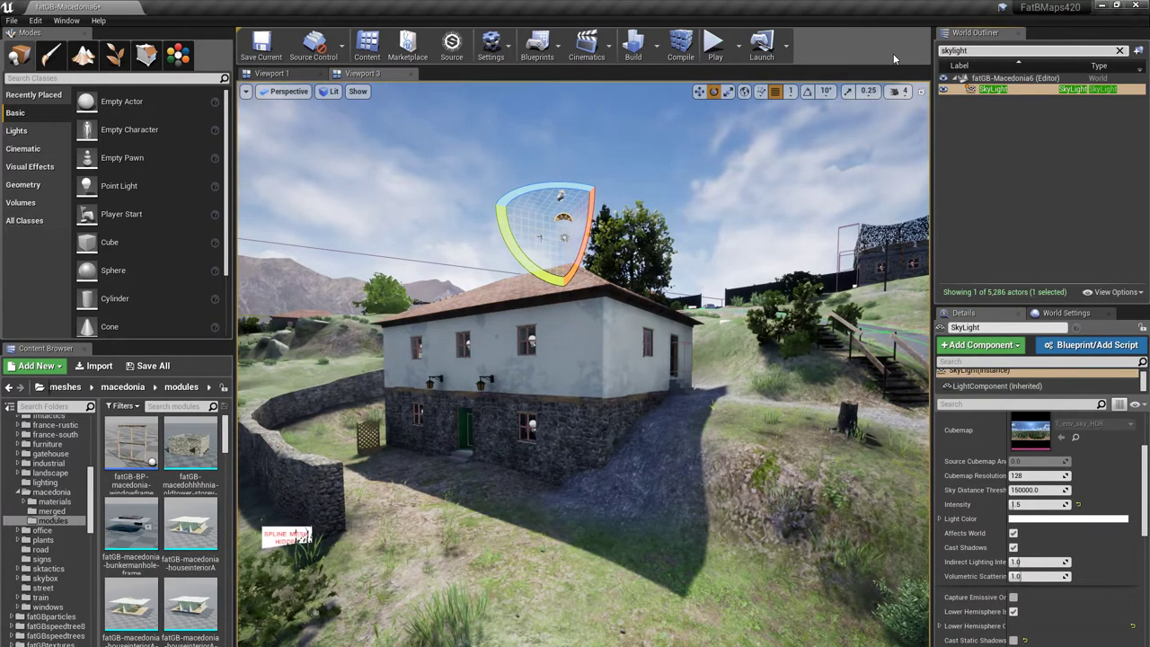
# Step: Search the level's actors for "sunlight", select the directional light and review its light settings
pyautogui.write('sunlight')
pyautogui.press('Return')
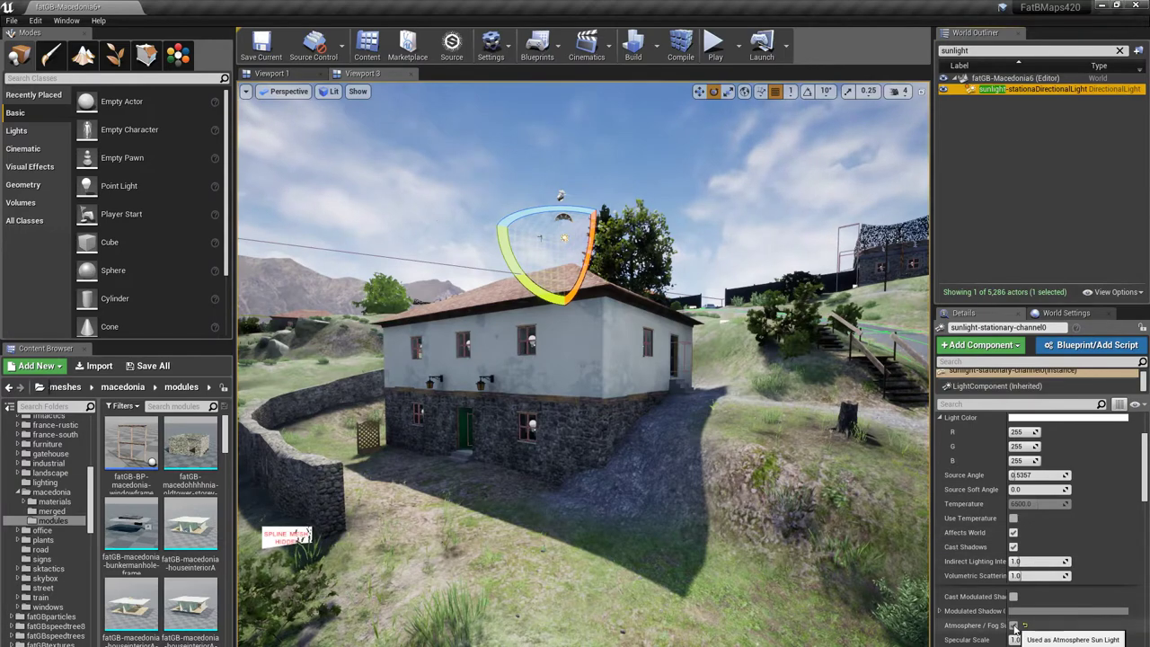
pyautogui.scroll(3, 1020, 490)
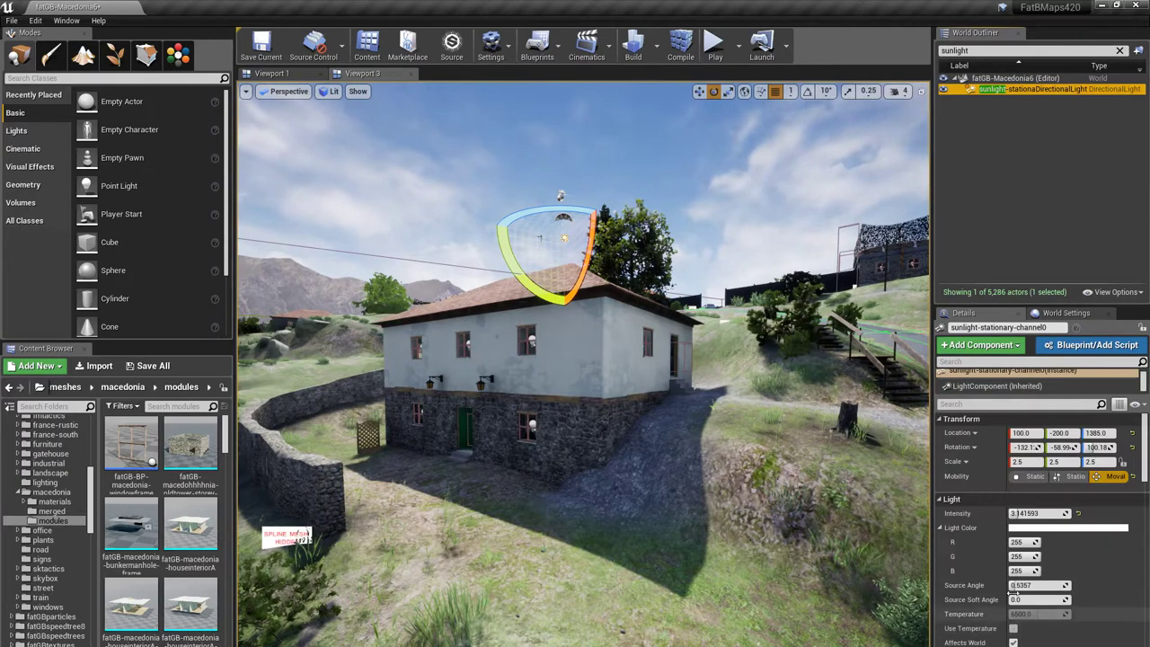
# Step: Hide the sunlight temporarily to view the house without it, and show it again
pyautogui.click(943, 90)
pyautogui.moveTo(791, 366)
pyautogui.mouseDown(button='right')
pyautogui.moveTo(414, 366)
pyautogui.moveTo(798, 360)
pyautogui.mouseUp(button='right')
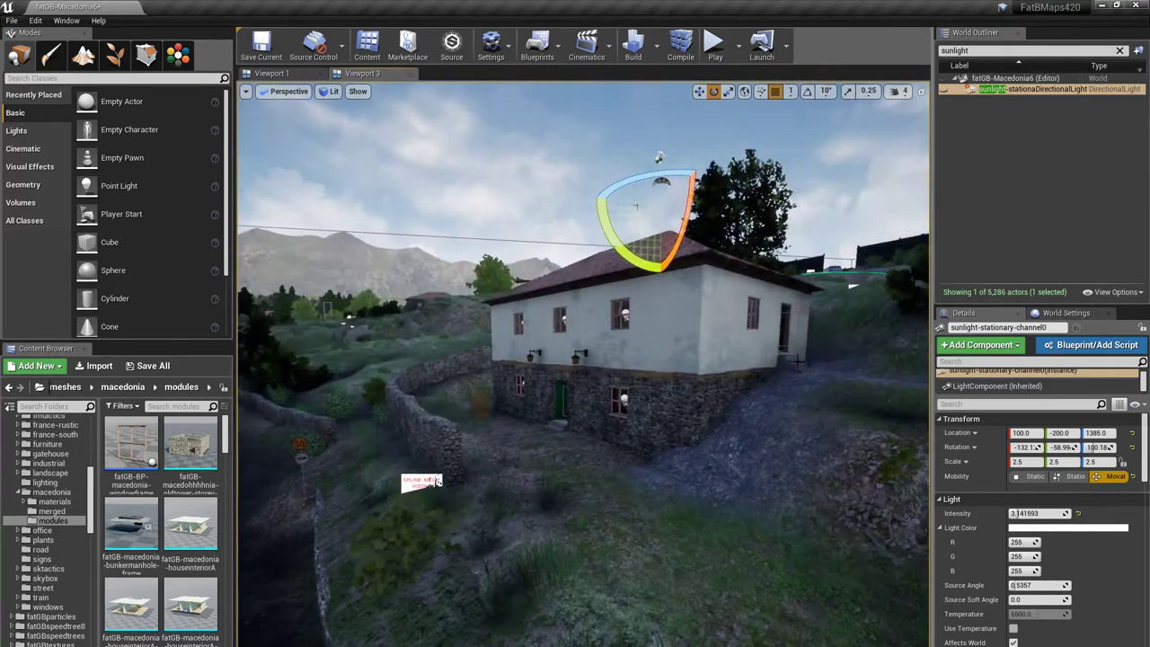
pyautogui.click(944, 90)
# Step: Examine the sunlit village from several viewpoints, checking the buildings, trees and terrain
pyautogui.moveTo(665, 360); pyautogui.dragTo(423, 364, button='right')
pyautogui.moveTo(584, 364); pyautogui.dragTo(391, 353, button='right')
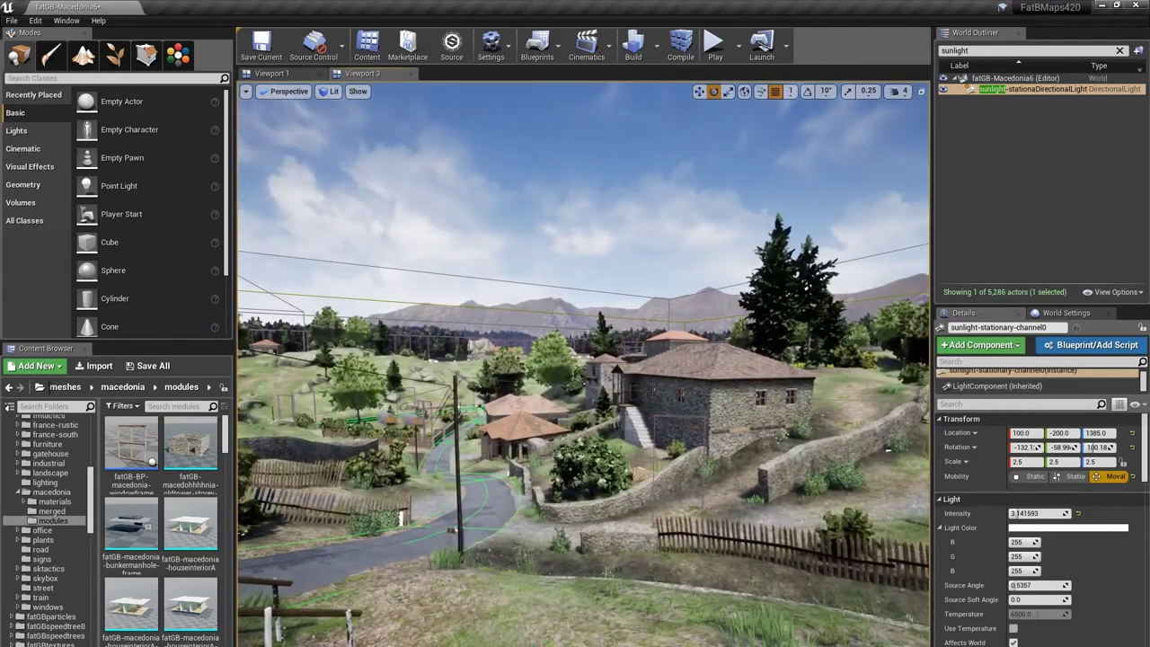
pyautogui.moveTo(508, 361); pyautogui.dragTo(489, 363, button='right')
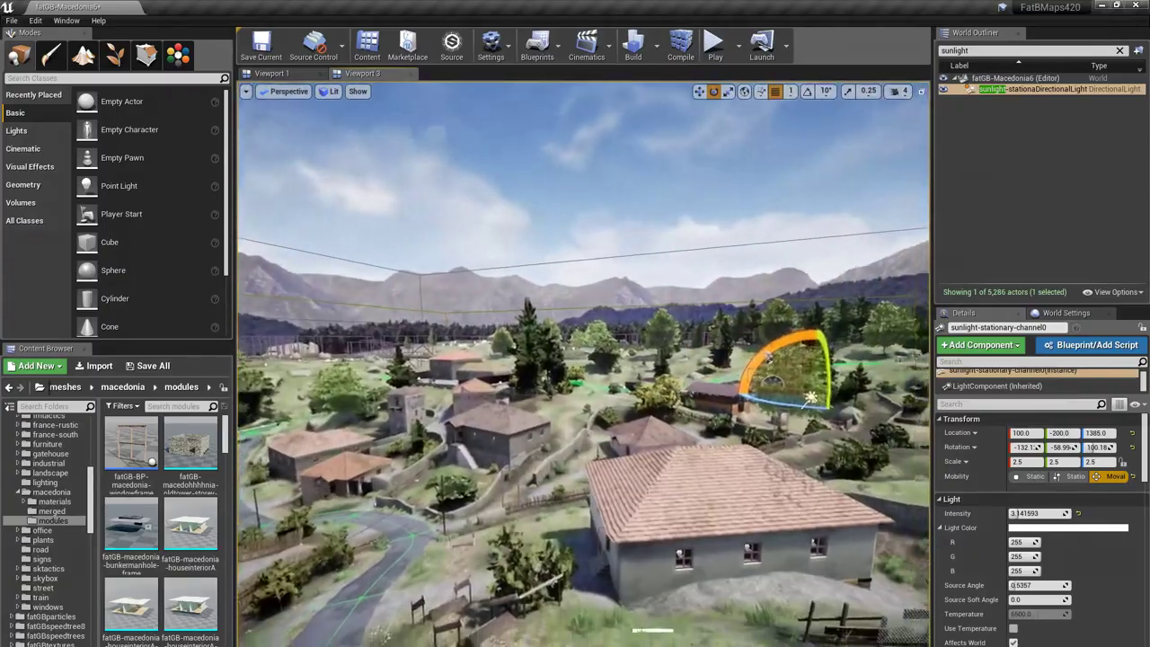
pyautogui.press('w')
pyautogui.moveTo(584, 364); pyautogui.dragTo(409, 364, button='right')
pyautogui.press('w')
pyautogui.press('w')
pyautogui.moveTo(584, 364); pyautogui.dragTo(831, 364, button='right')
pyautogui.press('w')
pyautogui.press('e')
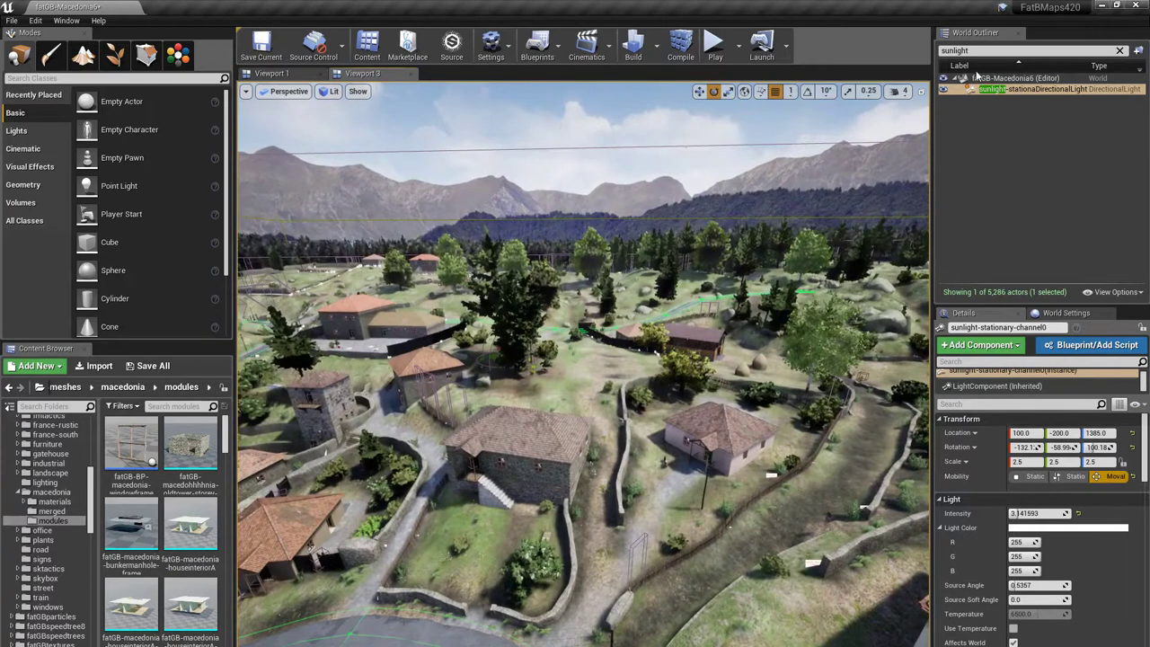
# Step: Toggle the sunlight's Cast Shadows off and on to compare the village with and without sun shadows
pyautogui.scroll(-3, 1016, 513)
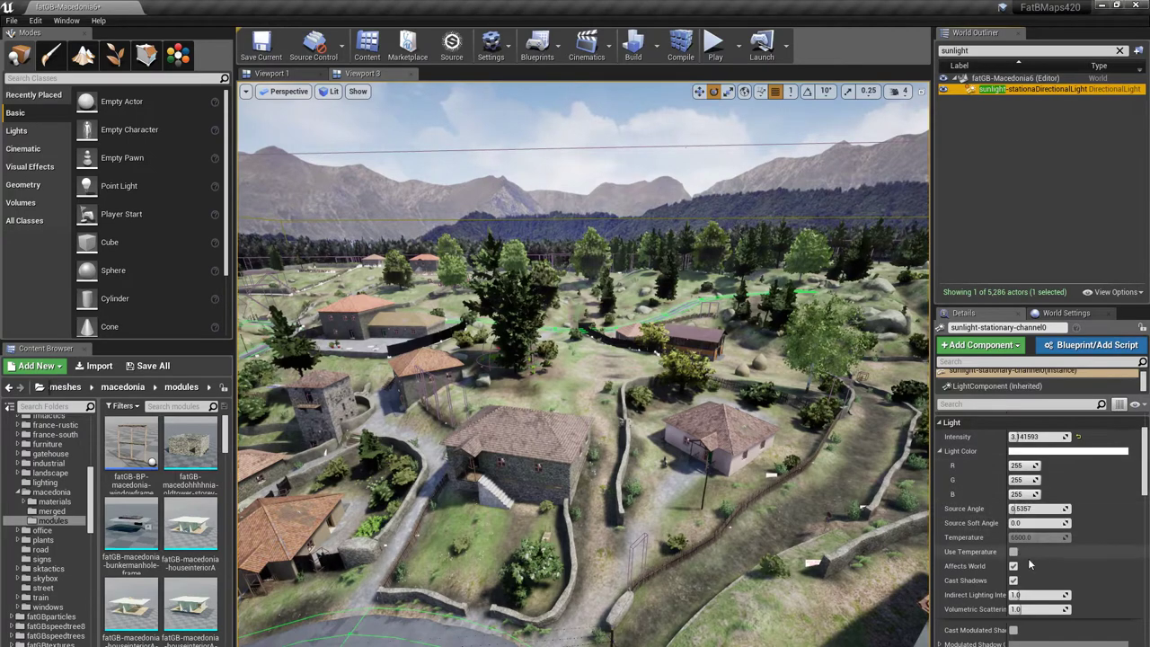
pyautogui.scroll(-2, 1021, 572)
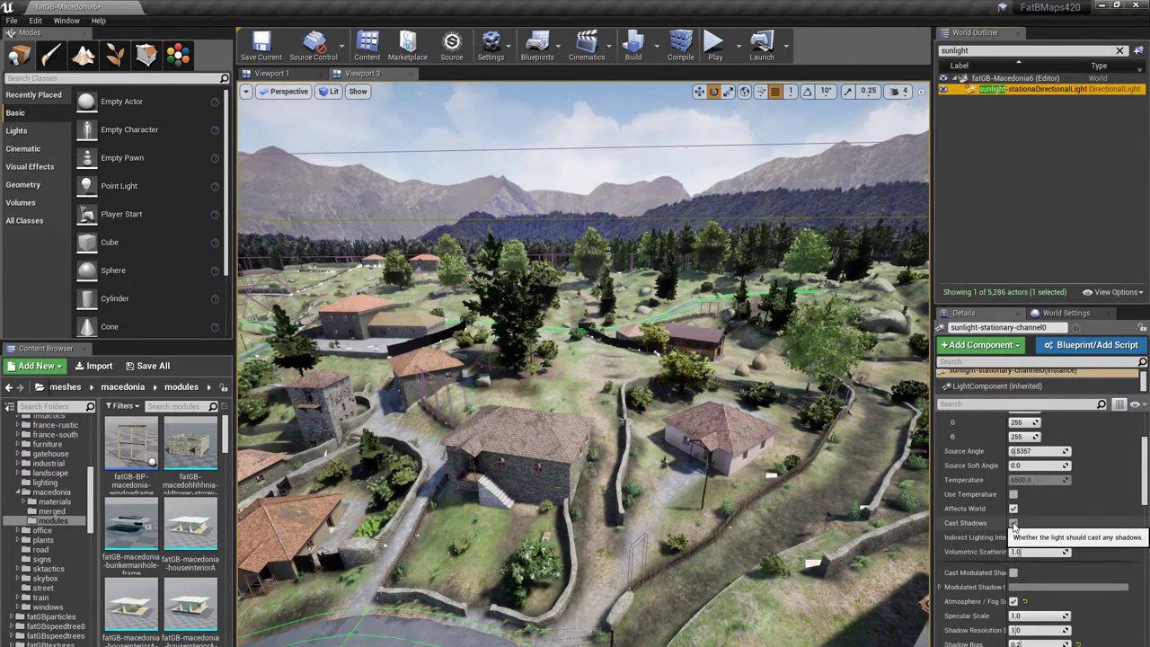
pyautogui.click(1014, 523)
pyautogui.click(1013, 523)
pyautogui.click(1014, 523)
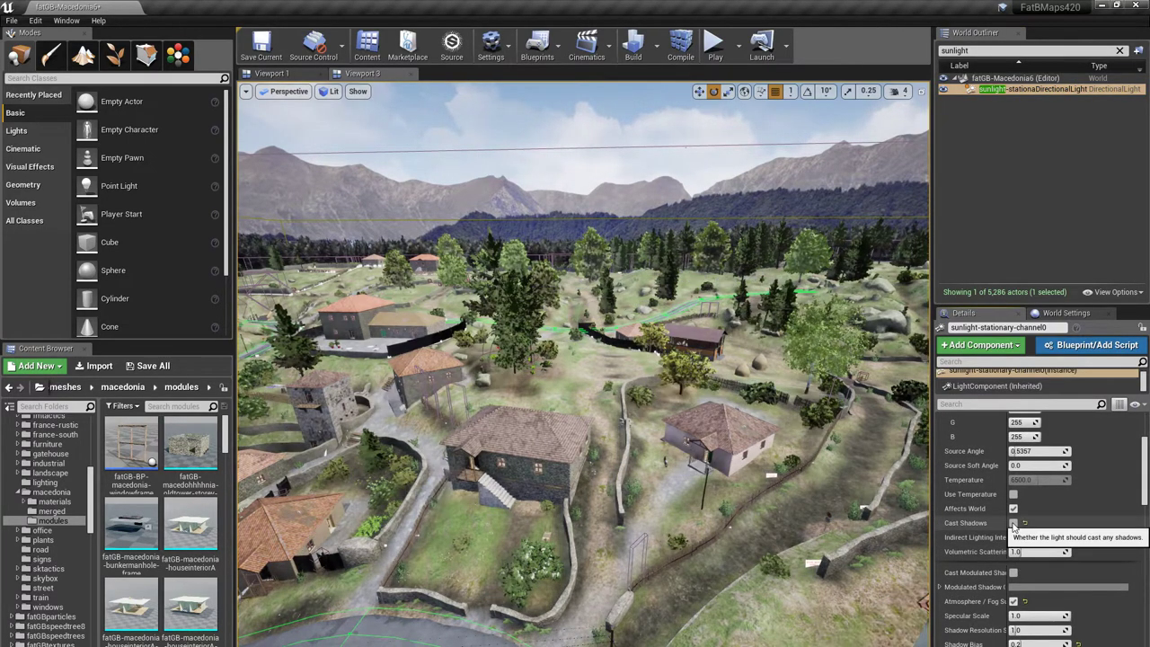
pyautogui.click(1014, 523)
pyautogui.scroll(-2, 1029, 557)
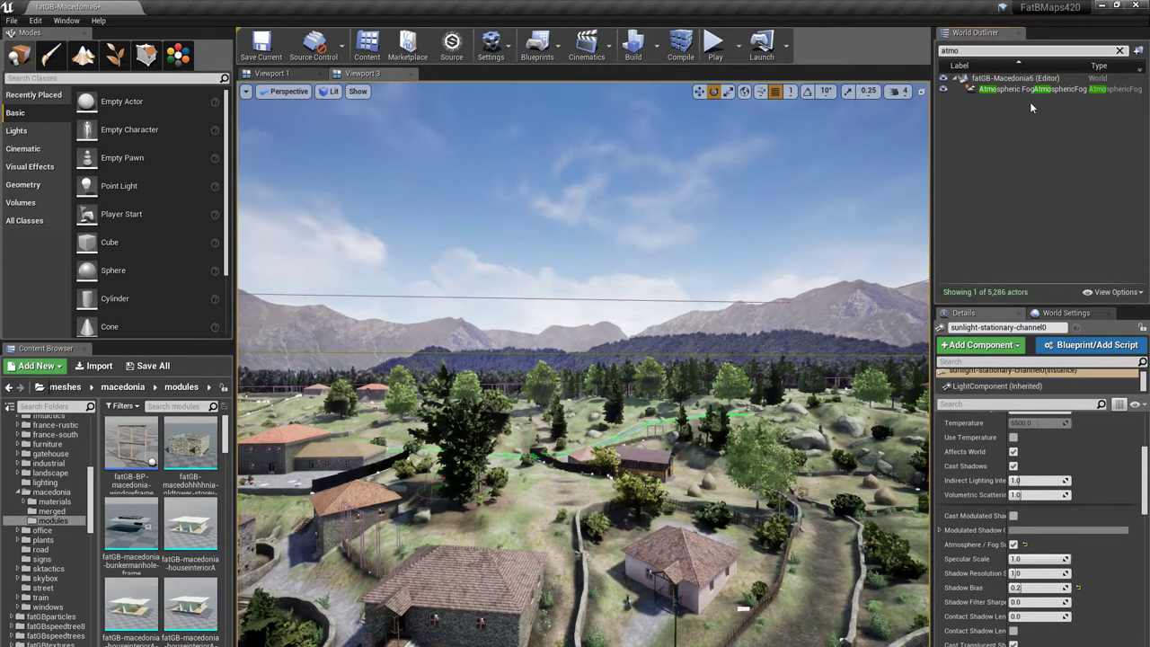
# Step: Select the Atmospheric Fog actor and toggle its visibility off and on to compare the village and distant mountains
pyautogui.click(1029, 93)
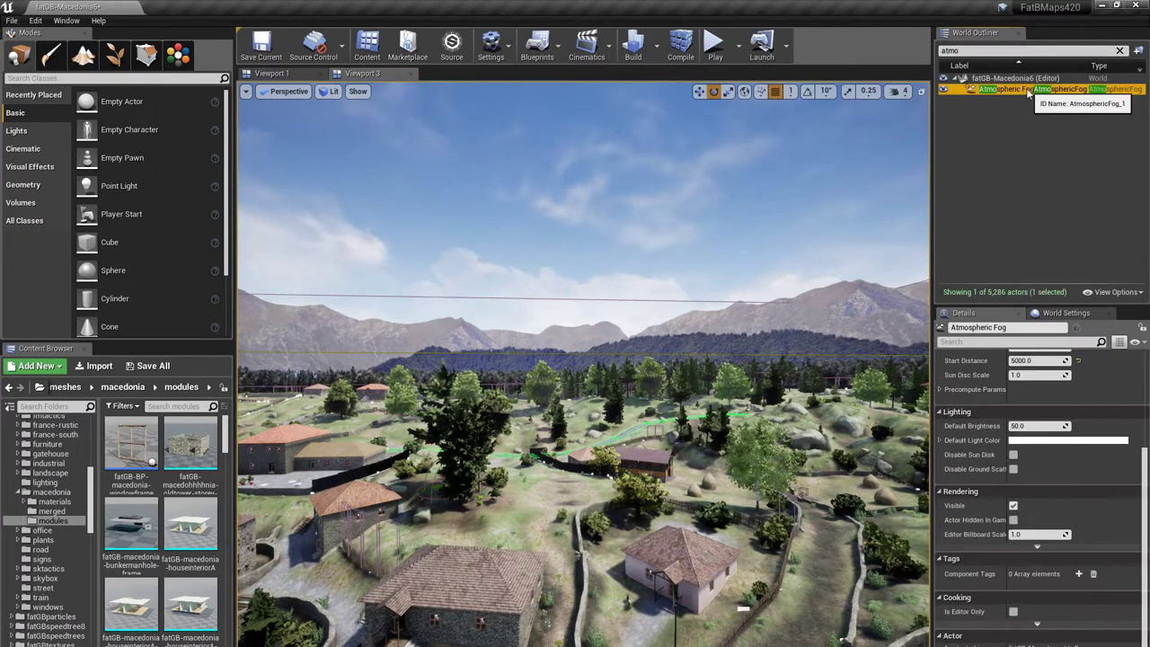
pyautogui.click(944, 91)
pyautogui.click(944, 91)
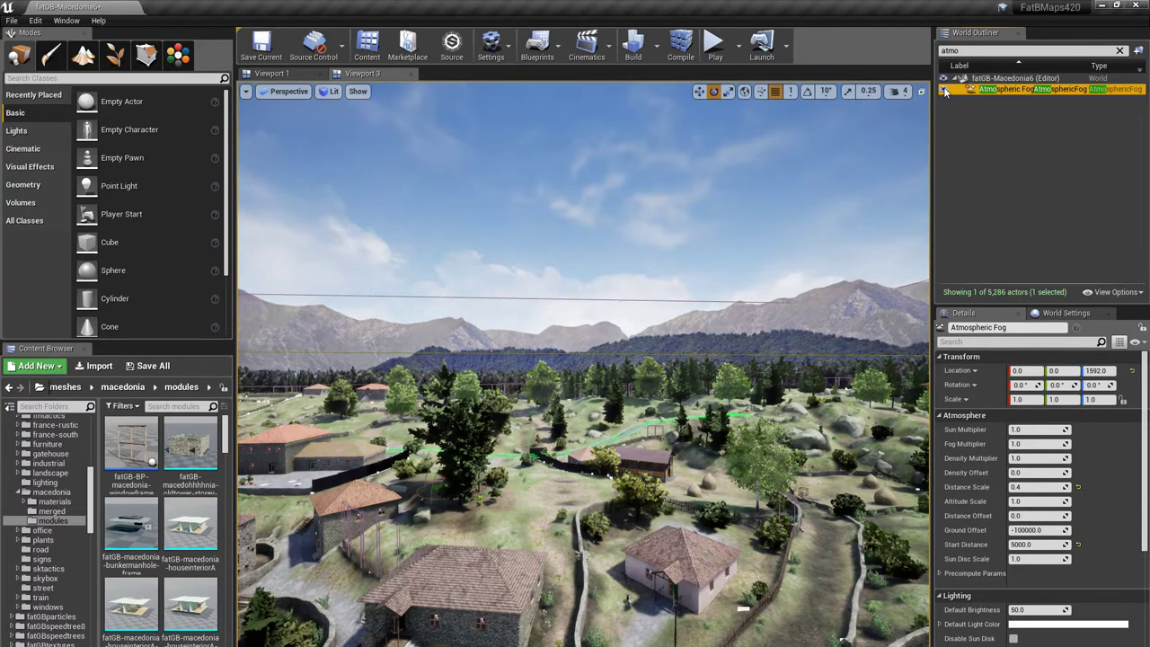
pyautogui.click(944, 91)
pyautogui.click(944, 92)
pyautogui.moveTo(791, 242); pyautogui.dragTo(790, 143, button='right')
pyautogui.moveTo(729, 358); pyautogui.dragTo(729, 354, button='right')
pyautogui.click(943, 91)
pyautogui.click(943, 91)
pyautogui.moveTo(828, 395); pyautogui.dragTo(828, 428, button='right')
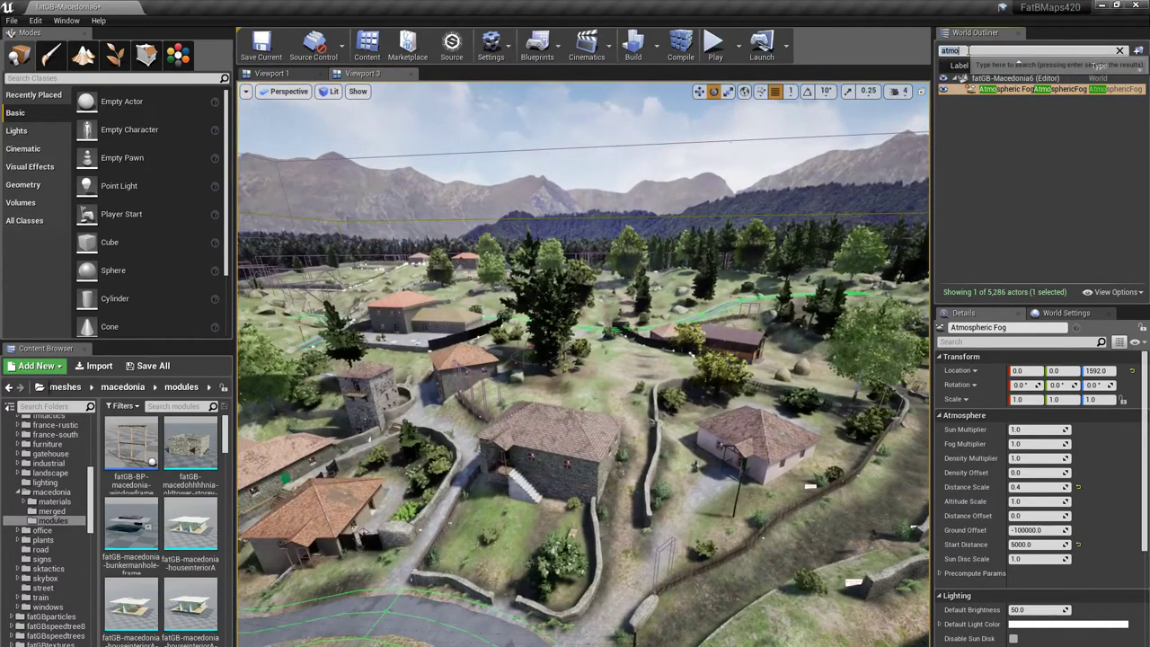
# Step: Search the level's actors for "sun", select the sunlight and bring up its shadow settings
pyautogui.moveTo(963, 52); pyautogui.dragTo(900, 58)
pyautogui.write('sun')
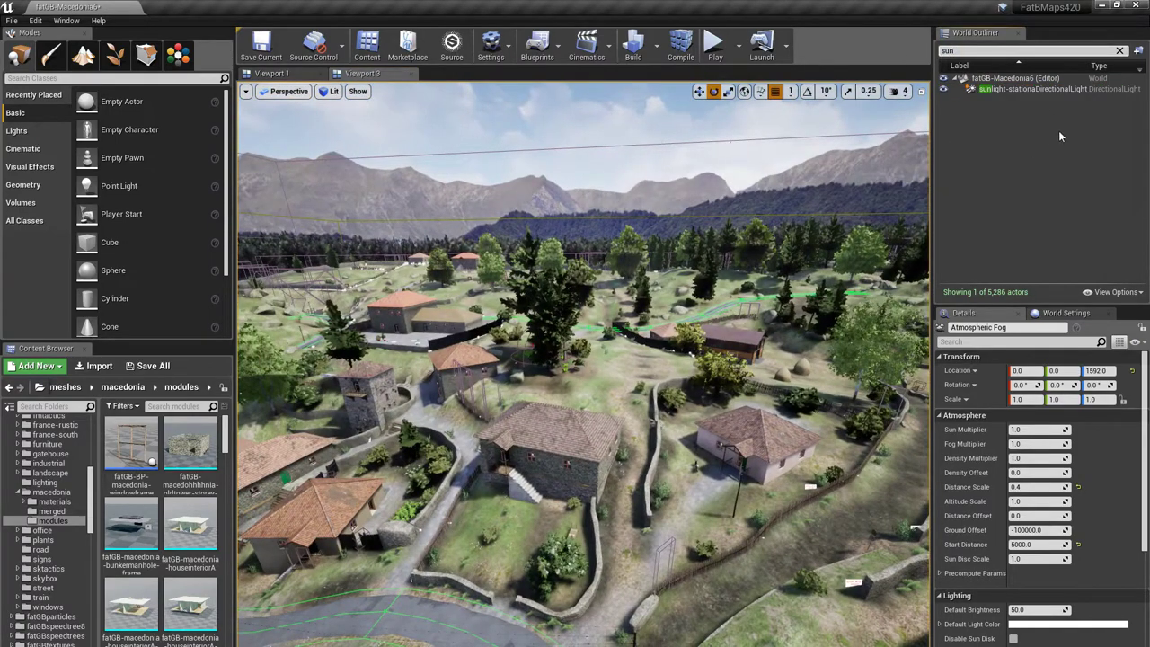
pyautogui.click(1042, 89)
pyautogui.scroll(-5, 1045, 504)
pyautogui.scroll(-5, 1043, 500)
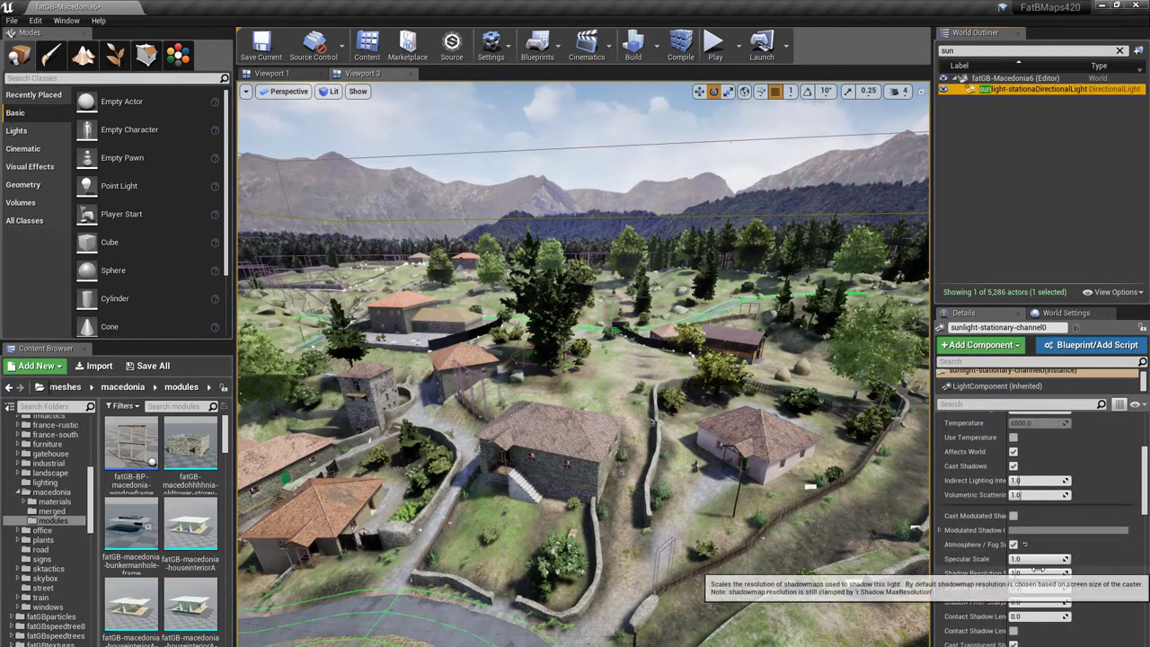
pyautogui.scroll(-1, 1021, 602)
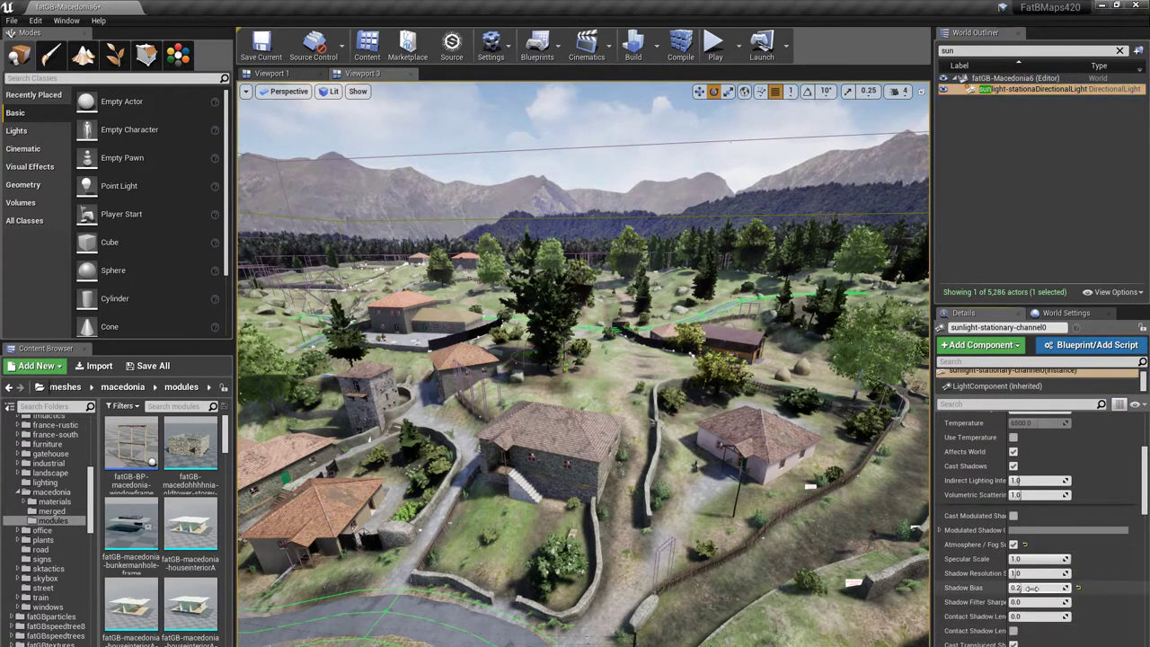
# Step: Set the sunlight's Shadow Bias to 0.5 and examine the shadows on the stone house and nearby buildings
pyautogui.press('w')
pyautogui.moveTo(584, 364)
pyautogui.mouseDown(button='right')
pyautogui.moveTo(570, 449)
pyautogui.moveTo(588, 387)
pyautogui.moveTo(593, 413)
pyautogui.moveTo(591, 351)
pyautogui.mouseUp(button='right')
pyautogui.moveTo(1024, 588); pyautogui.dragTo(1041, 588)
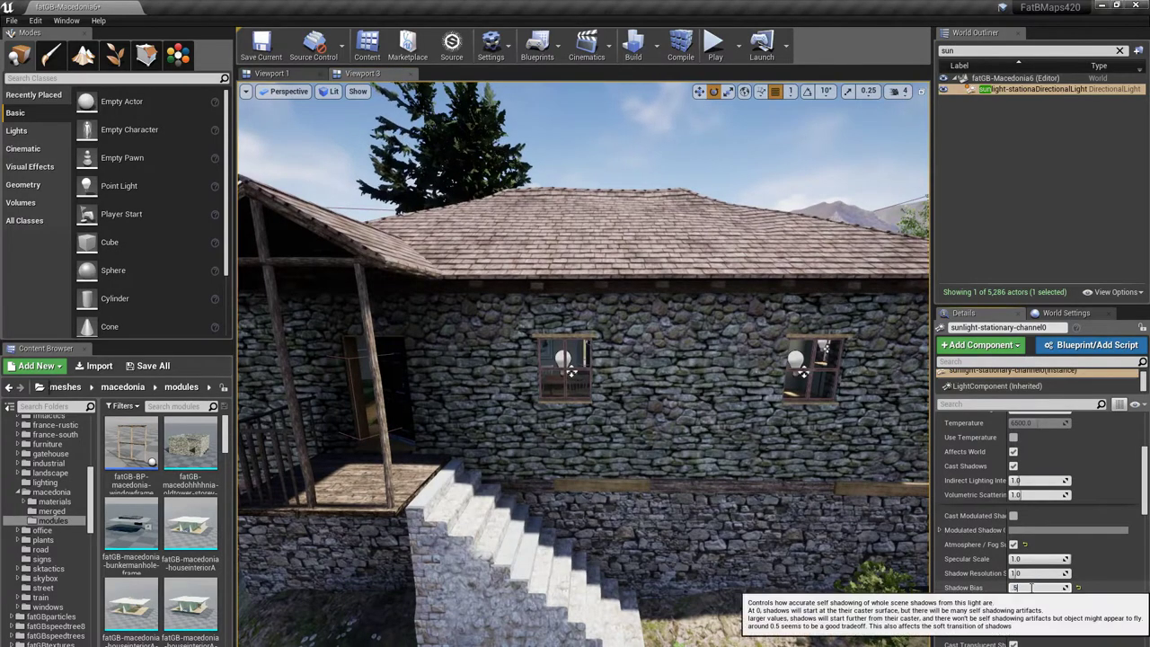
pyautogui.click(1078, 588)
pyautogui.press('w')
pyautogui.moveTo(629, 378); pyautogui.dragTo(809, 350, button='right')
pyautogui.press('w')
pyautogui.moveTo(585, 360); pyautogui.dragTo(779, 374, button='right')
pyautogui.press('s')
pyautogui.press('q')
pyautogui.press('s')
pyautogui.moveTo(705, 415); pyautogui.dragTo(612, 438, button='right')
pyautogui.moveTo(841, 605); pyautogui.dragTo(828, 606, button='right')
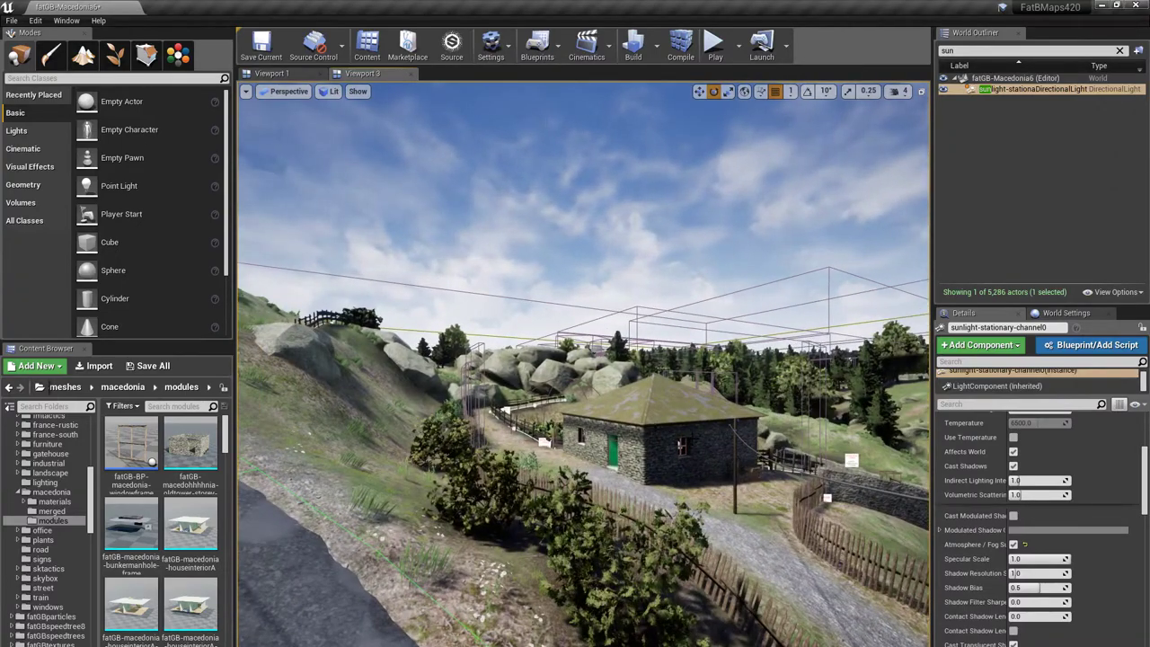
# Step: Set the sunlight's Shadow Bias to 0.05 and examine the shadows around the green-doored stone house
pyautogui.click(1051, 589)
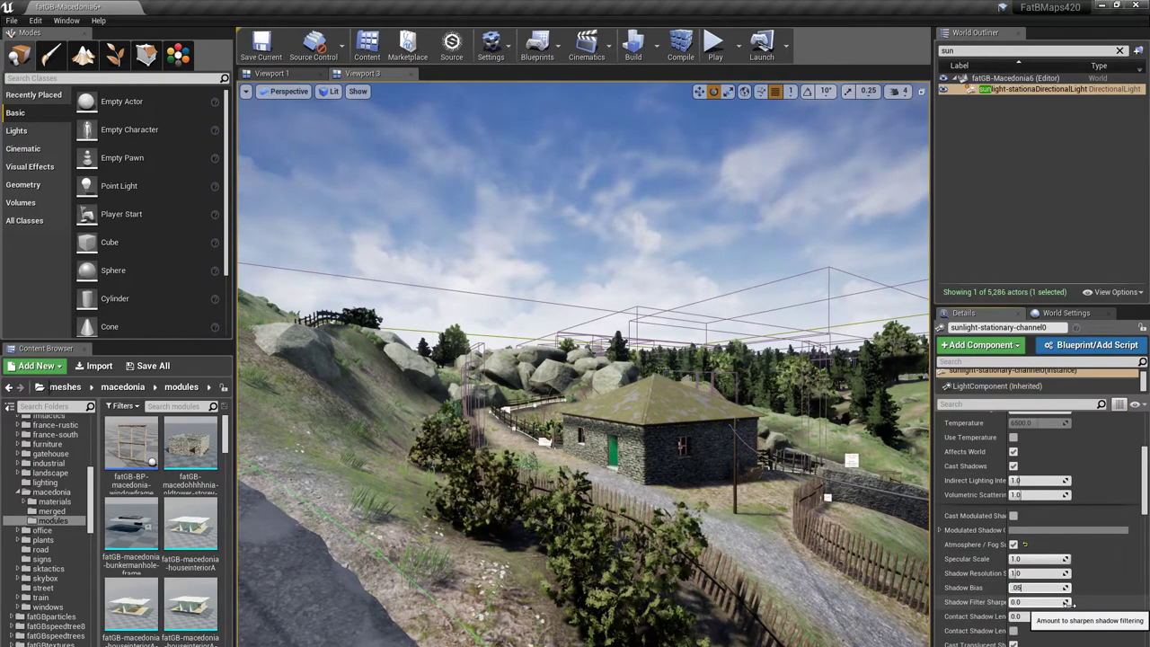
pyautogui.press('Return')
pyautogui.press('w')
pyautogui.moveTo(845, 576); pyautogui.dragTo(825, 548, button='right')
pyautogui.press('q')
pyautogui.press('s')
pyautogui.press('e')
# Step: Set the sunlight's Shadow Bias to 0.5
pyautogui.click(1036, 588)
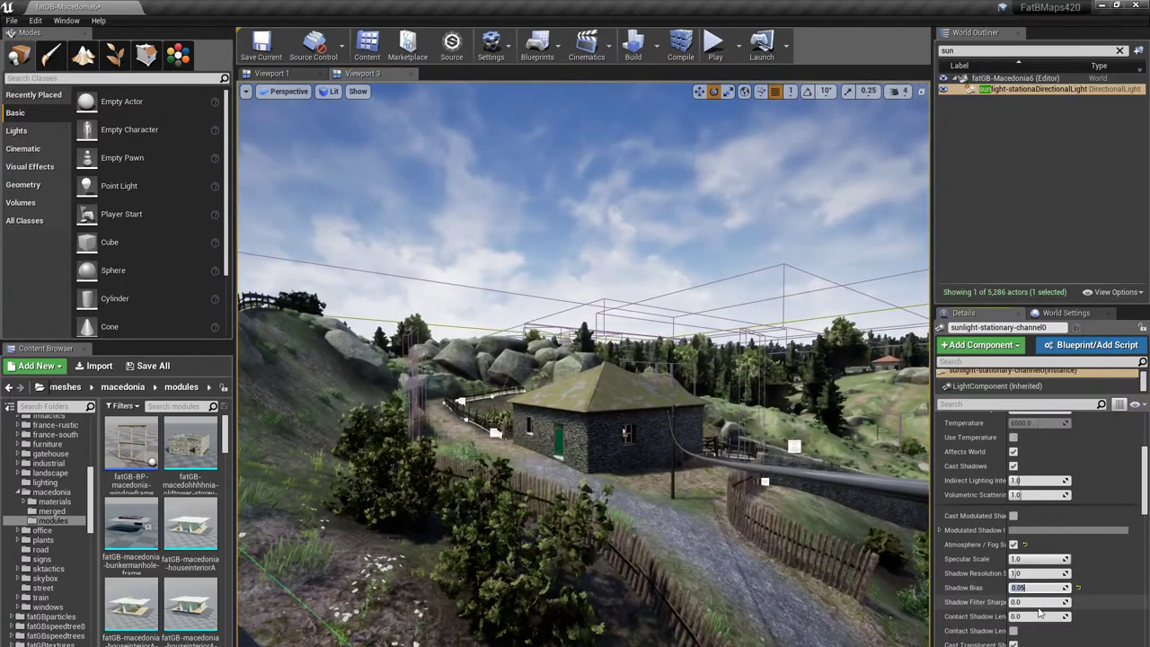
pyautogui.write('.5')
pyautogui.press('Return')
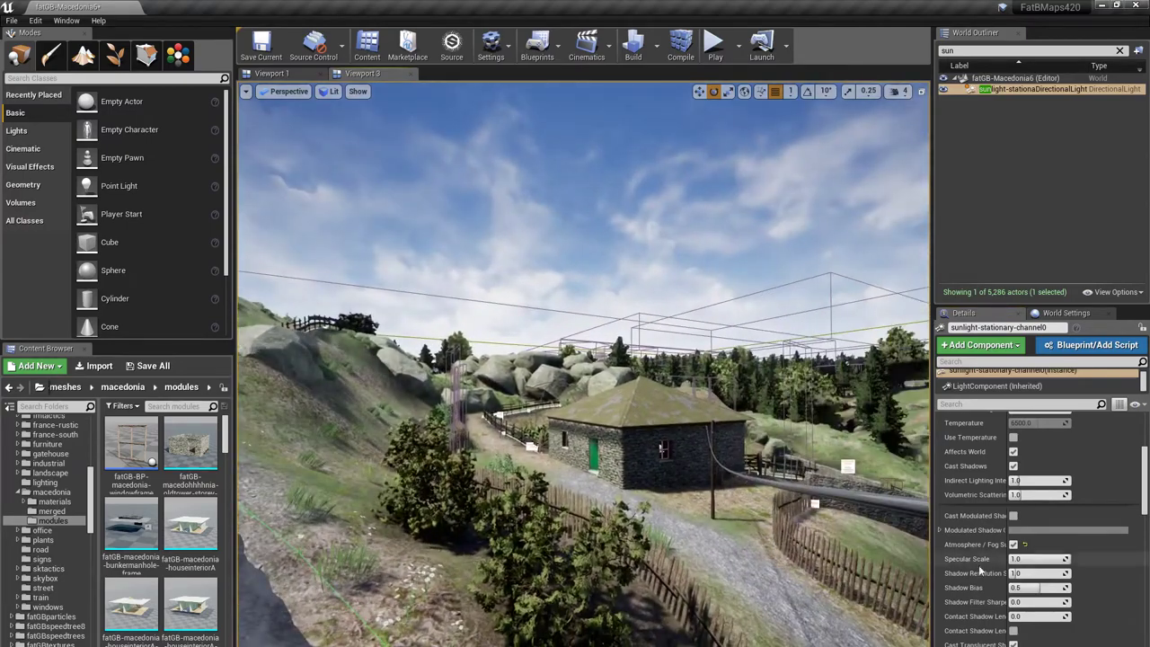
# Step: Set the sunlight's Shadow Bias to 0.15
pyautogui.click(1020, 589)
pyautogui.write('.15')
pyautogui.press('Return')
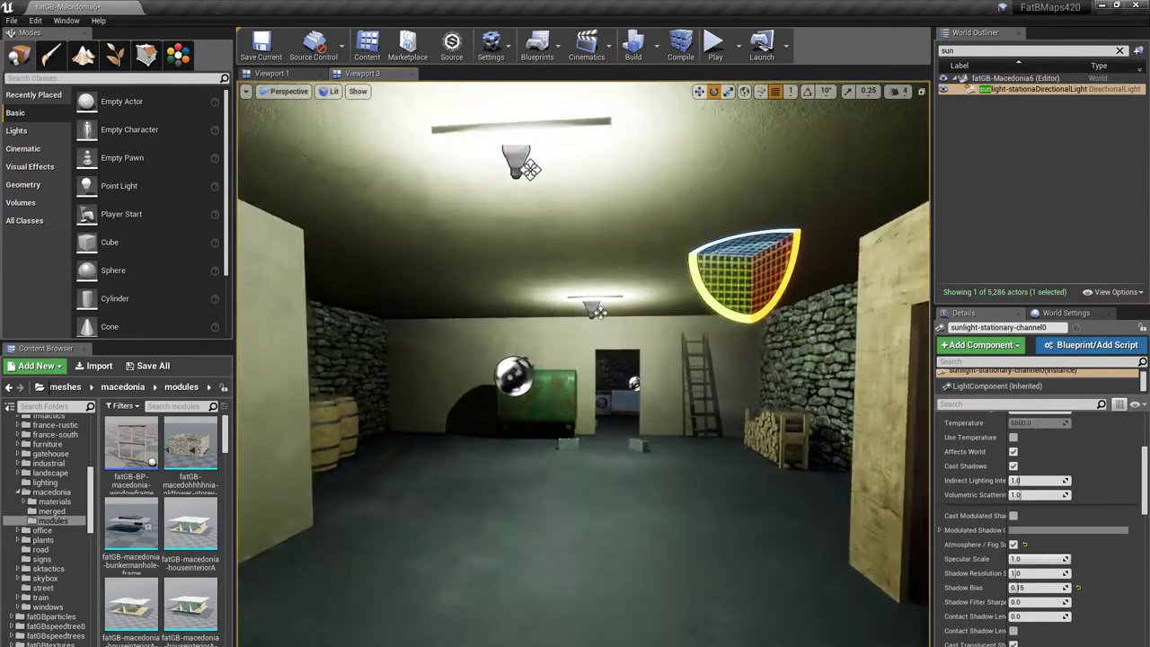
# Step: Select the naked-bulb point light in the bunk room and review its light component's mobility, draw distance and advanced shadow settings
pyautogui.press('w')
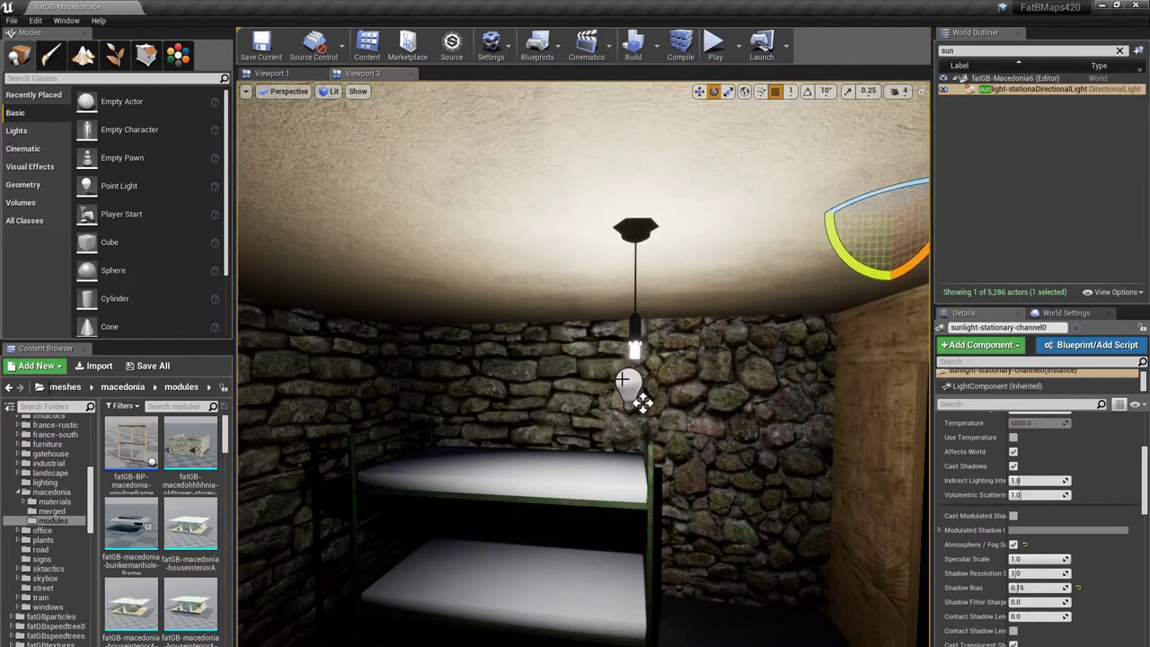
pyautogui.click(623, 380)
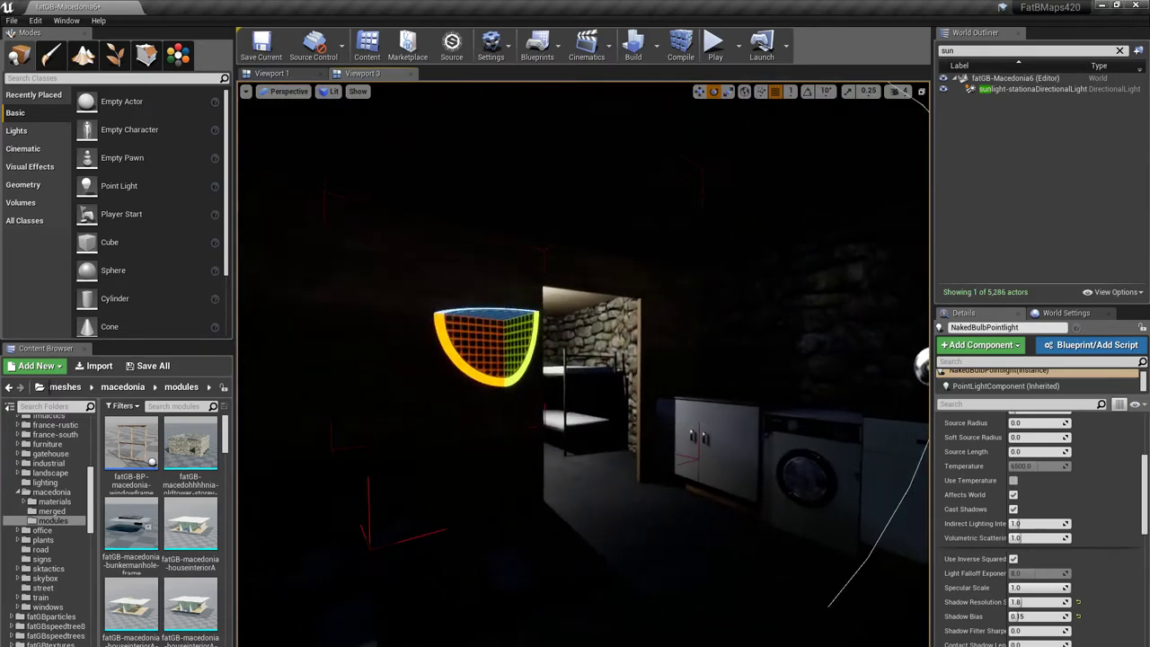
pyautogui.click(971, 386)
pyautogui.scroll(3, 1059, 505)
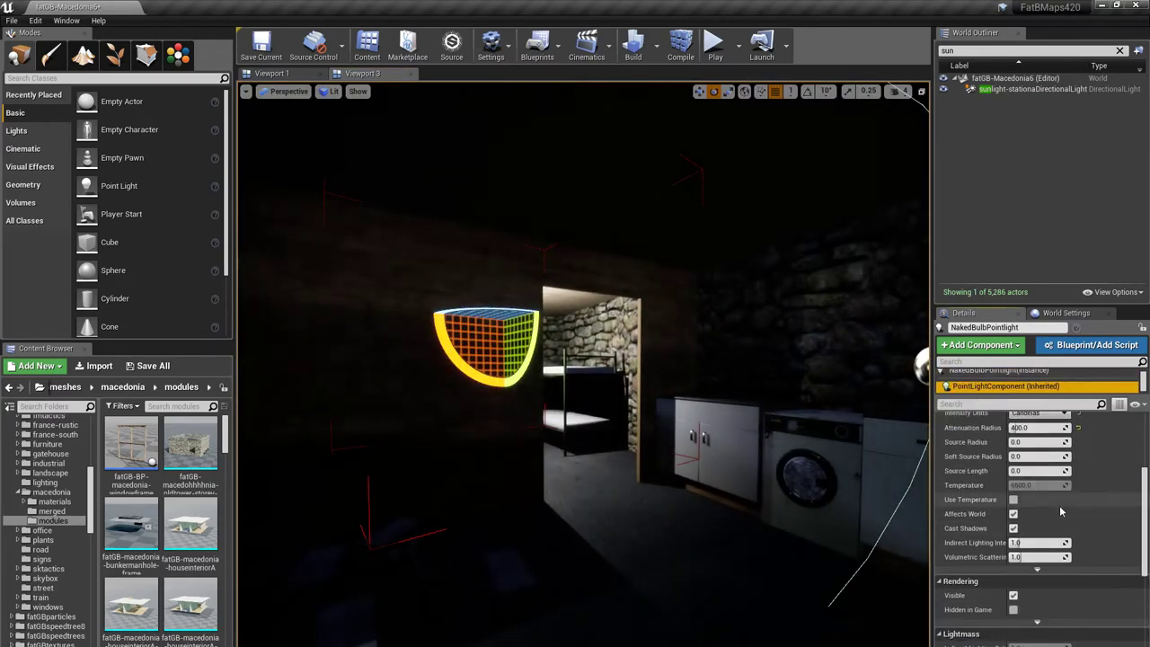
pyautogui.scroll(1, 1060, 505)
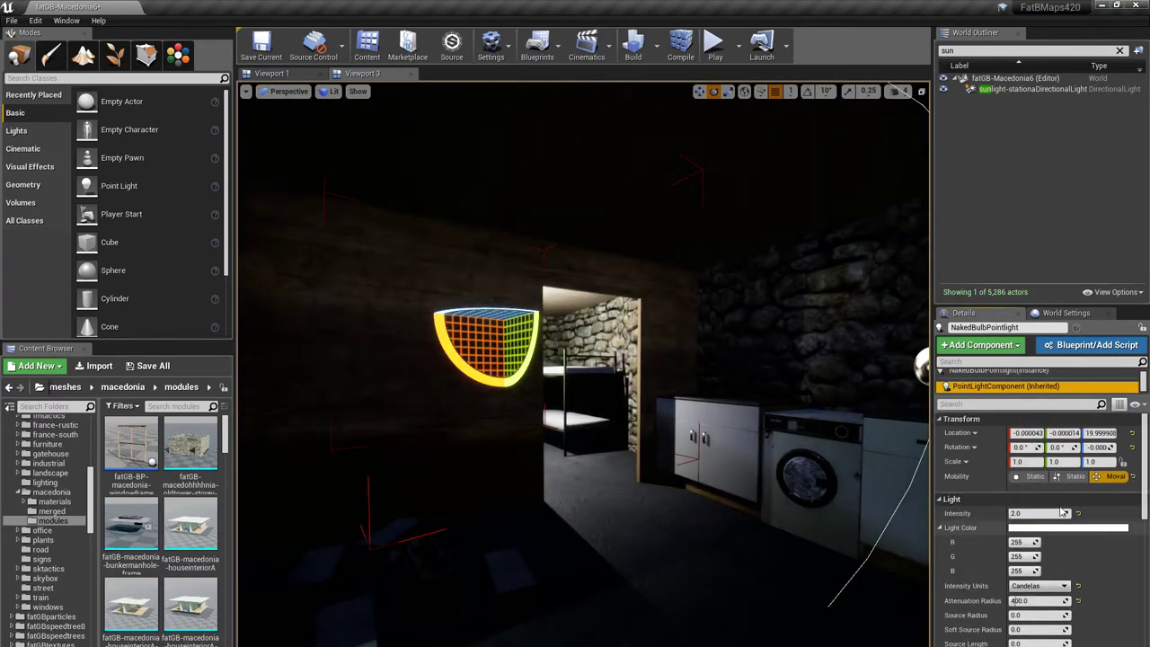
pyautogui.scroll(-10, 1062, 511)
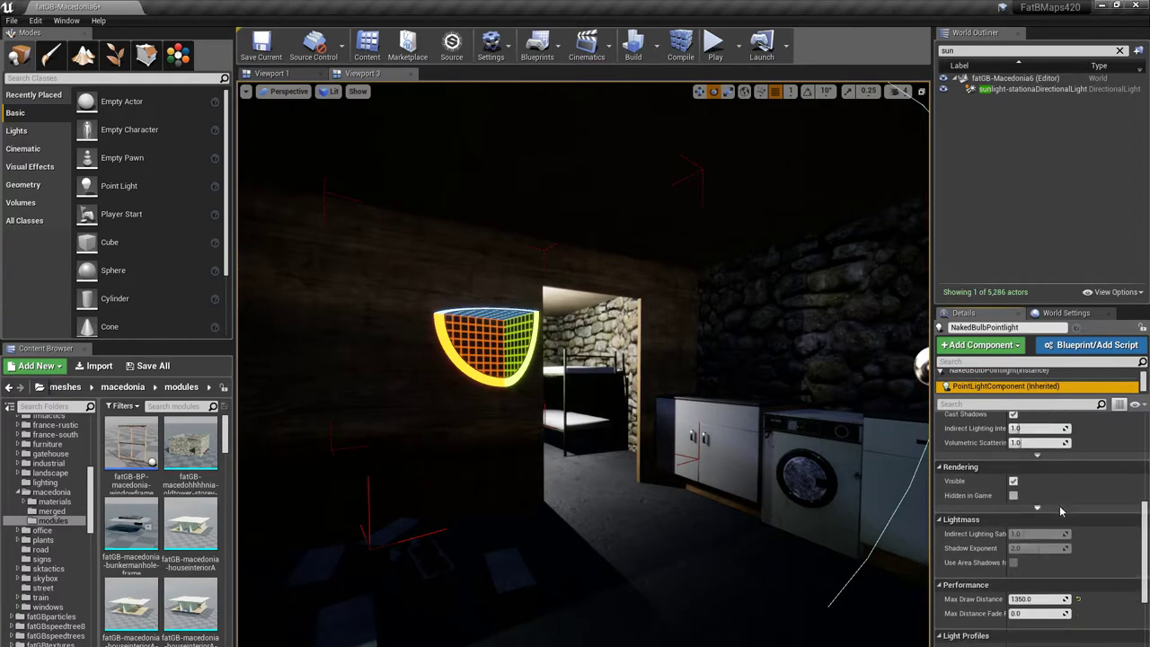
pyautogui.scroll(-3, 1062, 511)
pyautogui.scroll(3, 1062, 510)
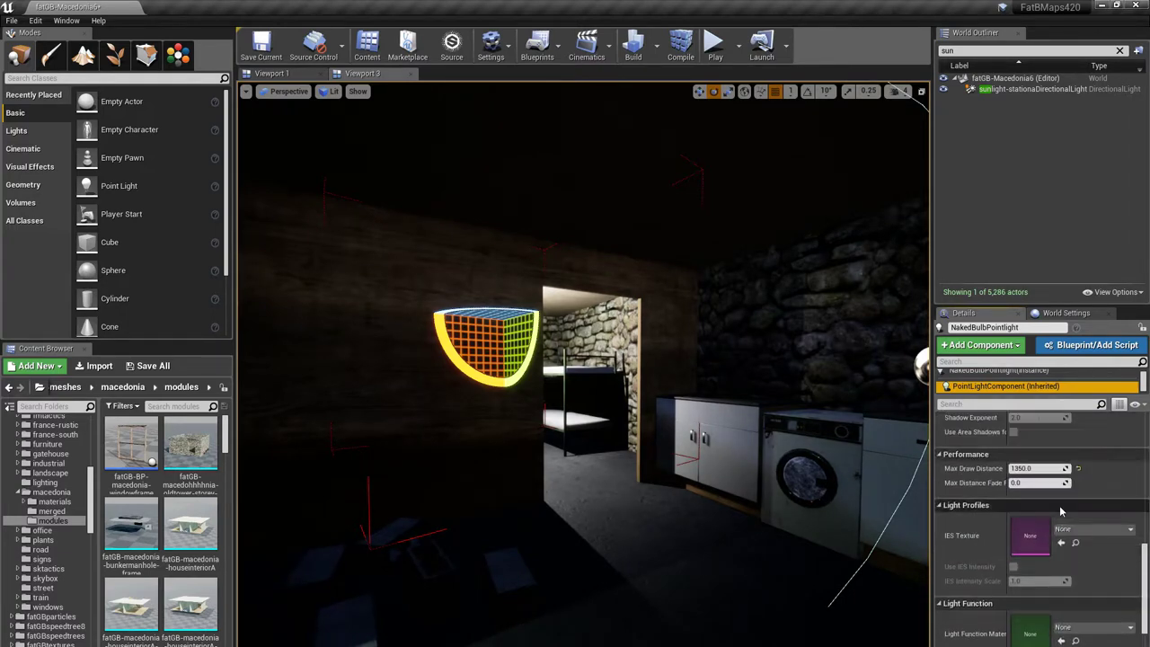
pyautogui.scroll(5, 1061, 510)
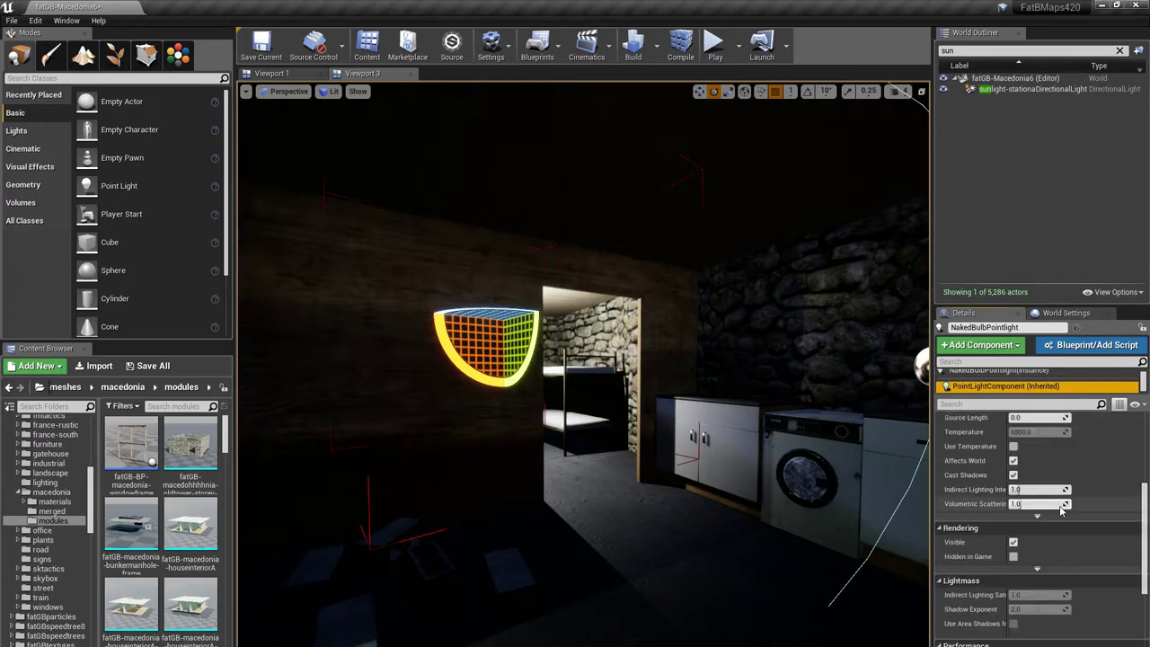
pyautogui.click(1038, 518)
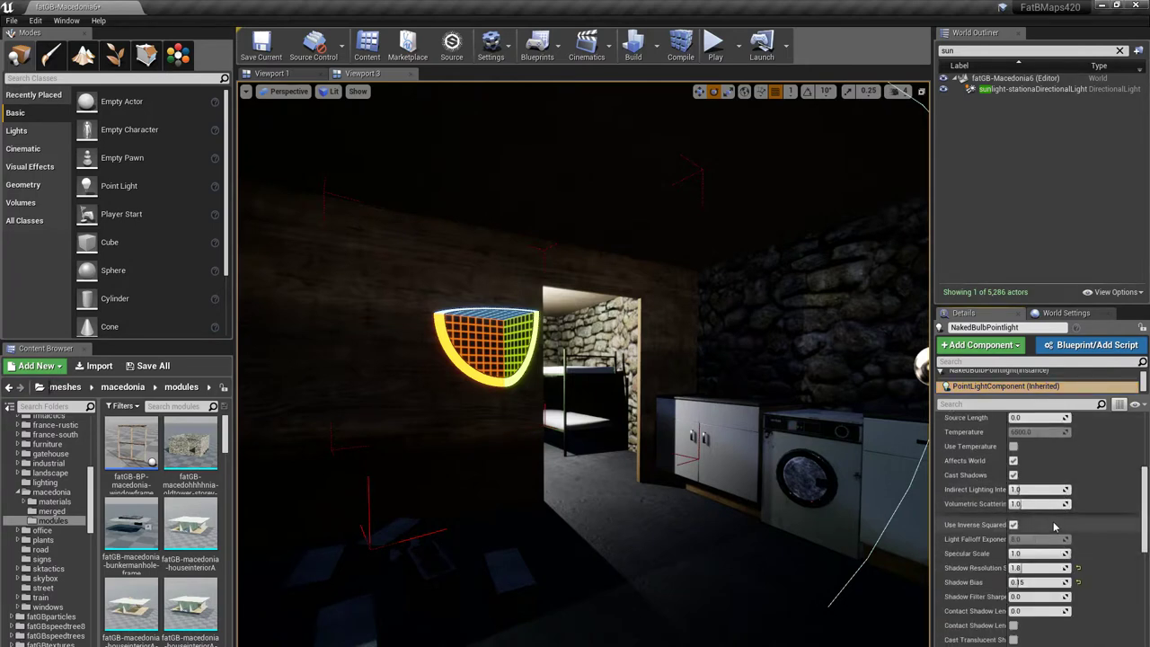
pyautogui.scroll(-1, 1047, 548)
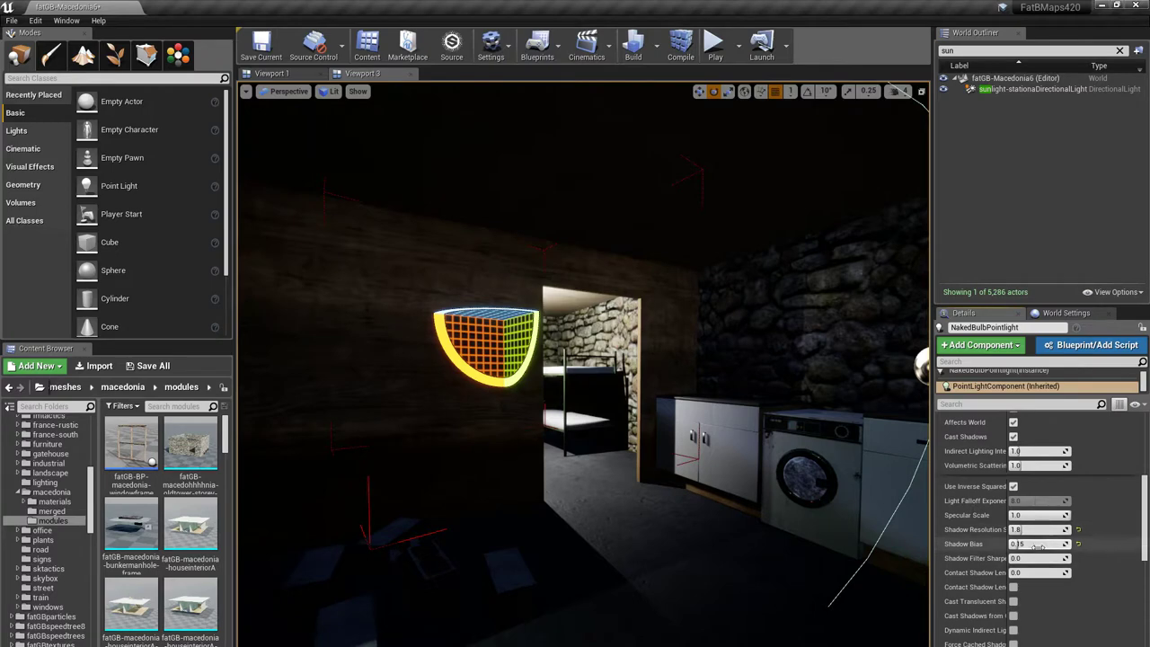
# Step: Set the naked bulb's Shadow Bias to 0.1 and apply it while viewing the laundry room
pyautogui.moveTo(584, 359); pyautogui.dragTo(544, 319, button='right')
pyautogui.press('w')
pyautogui.press('s')
pyautogui.press('s')
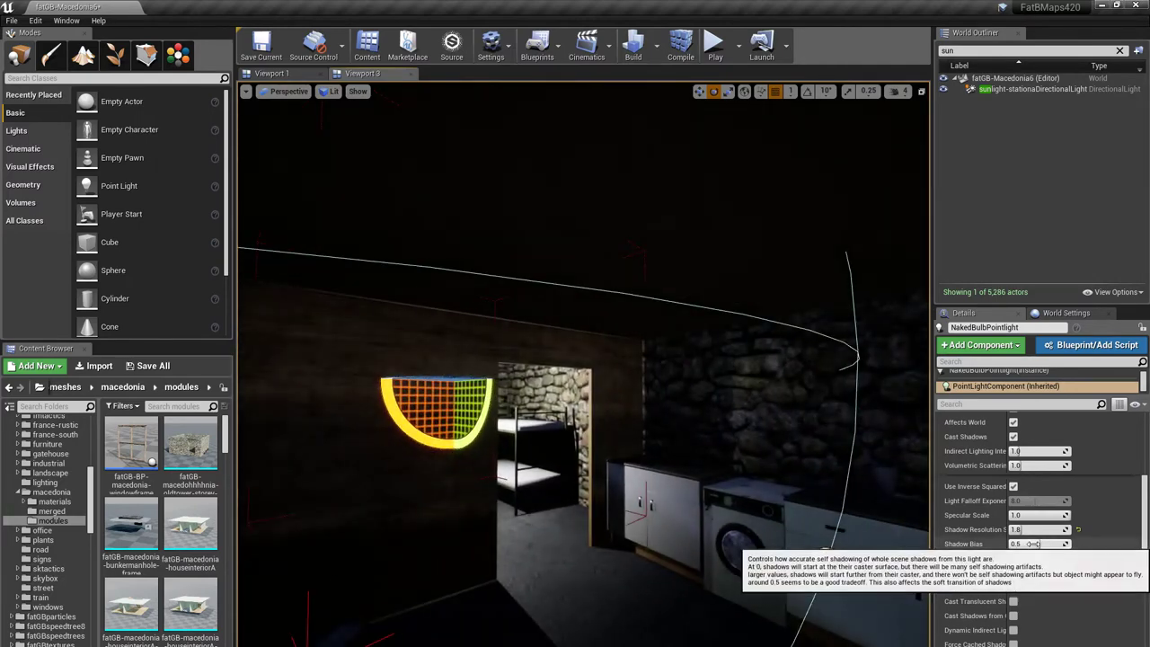
pyautogui.click(1047, 546)
pyautogui.write('.1')
pyautogui.click(764, 378)
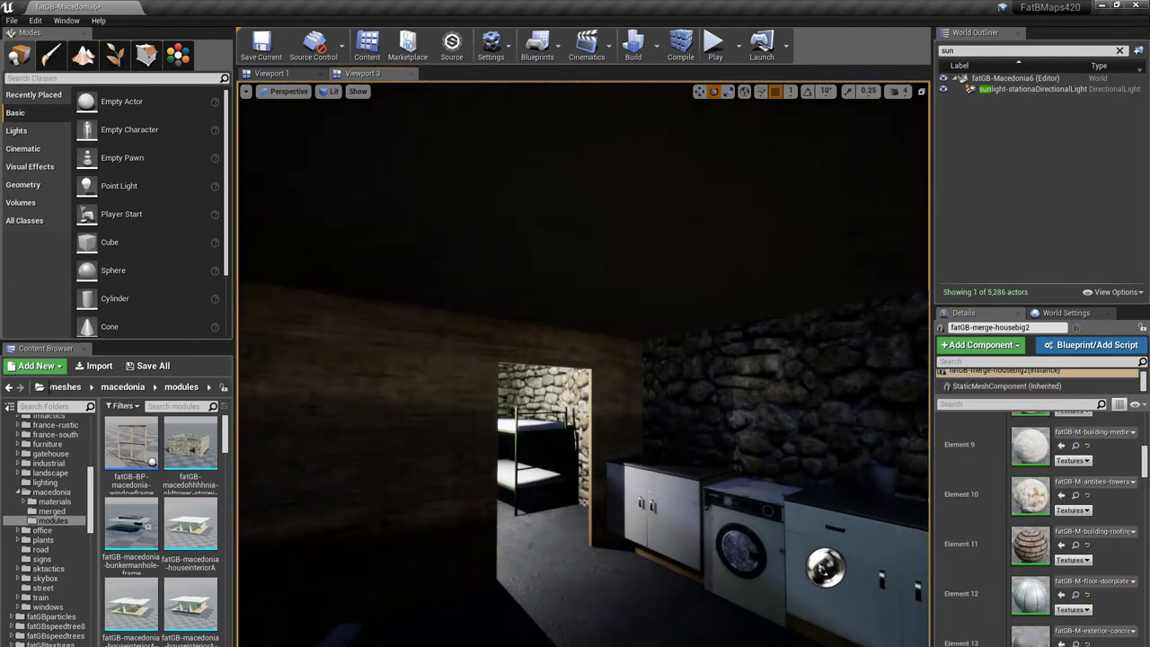
# Step: Select the naked-bulb light in the bunk room again and set its Shadow Bias to 0.05
pyautogui.press('w')
pyautogui.moveTo(764, 377); pyautogui.dragTo(725, 386, button='right')
pyautogui.moveTo(611, 384)
pyautogui.mouseDown(button='right')
pyautogui.moveTo(530, 383)
pyautogui.moveTo(575, 360)
pyautogui.moveTo(611, 383)
pyautogui.mouseUp(button='right')
pyautogui.press('w')
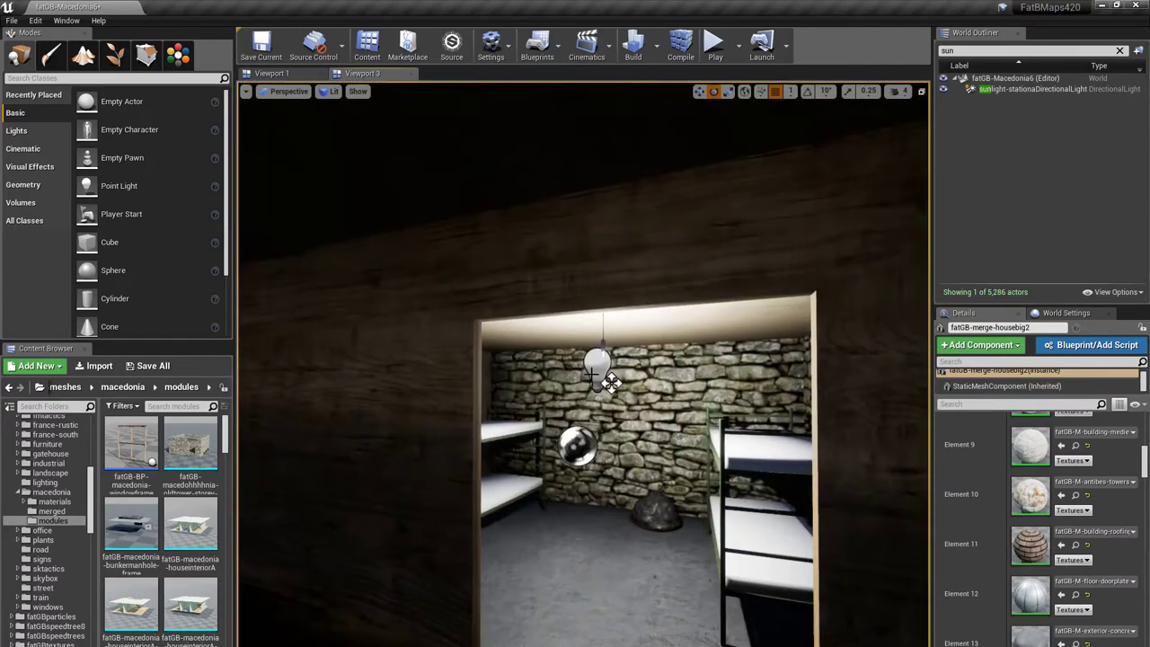
pyautogui.click(610, 382)
pyautogui.click(1052, 545)
pyautogui.write('.8')
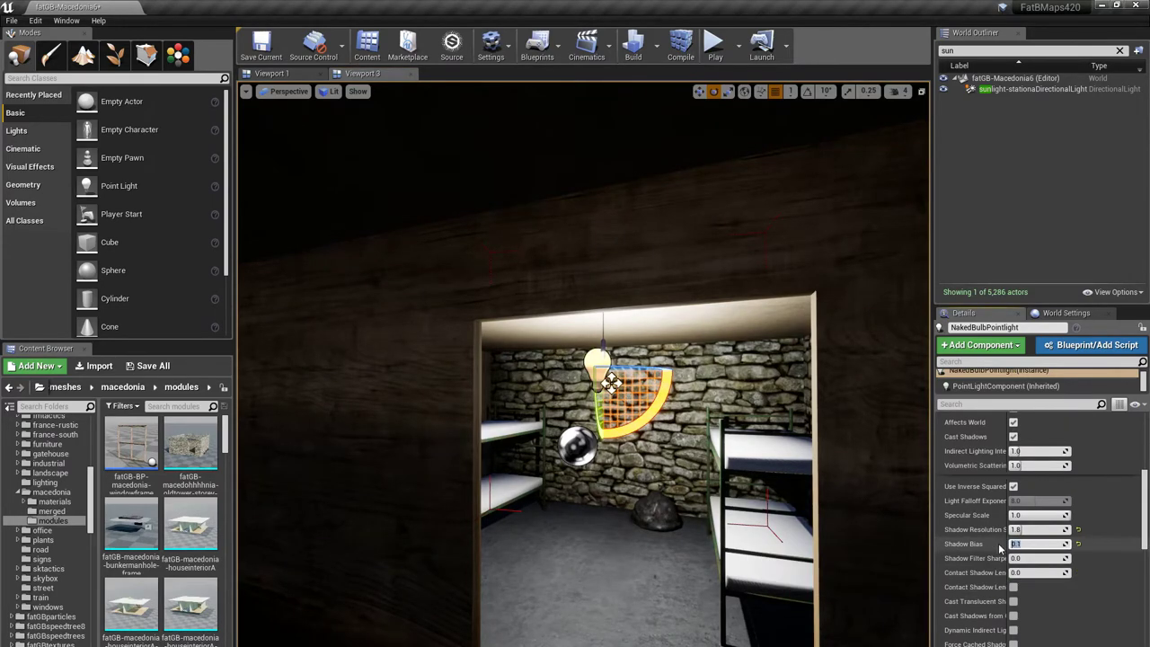
pyautogui.press('Return')
pyautogui.click(1028, 545)
pyautogui.write('0')
pyautogui.press('Return')
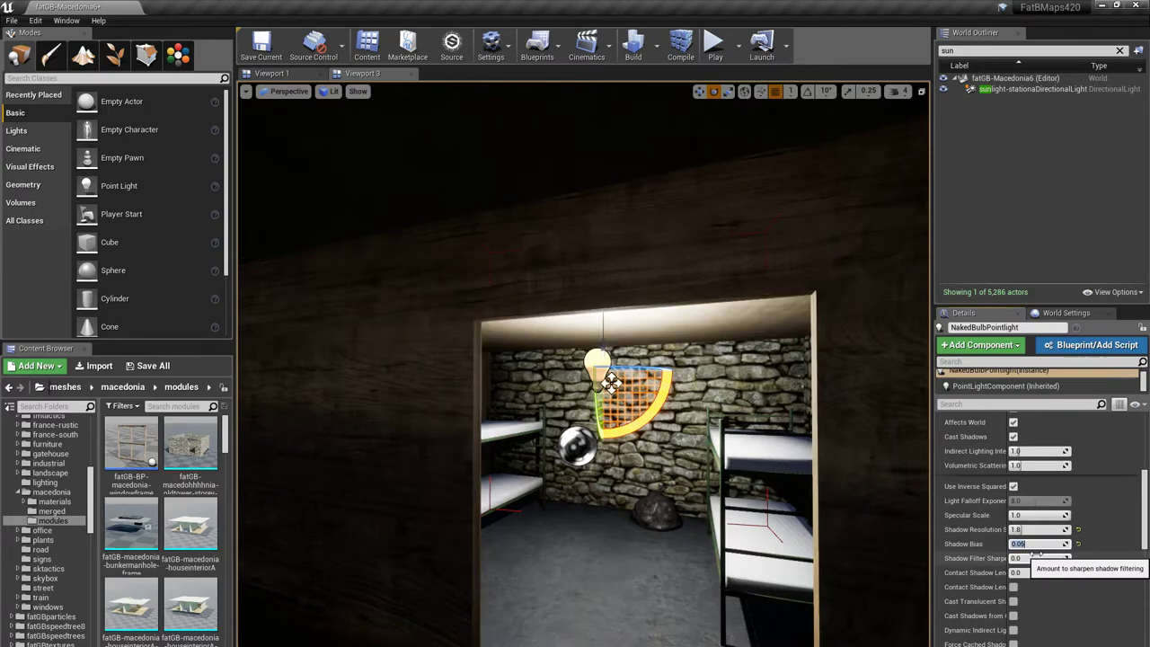
# Step: Examine the bulb's shadows across the bunk room's ceiling, walls and beds from several viewpoints
pyautogui.press('w')
pyautogui.moveTo(653, 578); pyautogui.dragTo(683, 578, button='right')
pyautogui.press('w')
pyautogui.moveTo(547, 374); pyautogui.dragTo(301, 366, button='right')
pyautogui.press('s')
pyautogui.moveTo(654, 367); pyautogui.dragTo(684, 367, button='right')
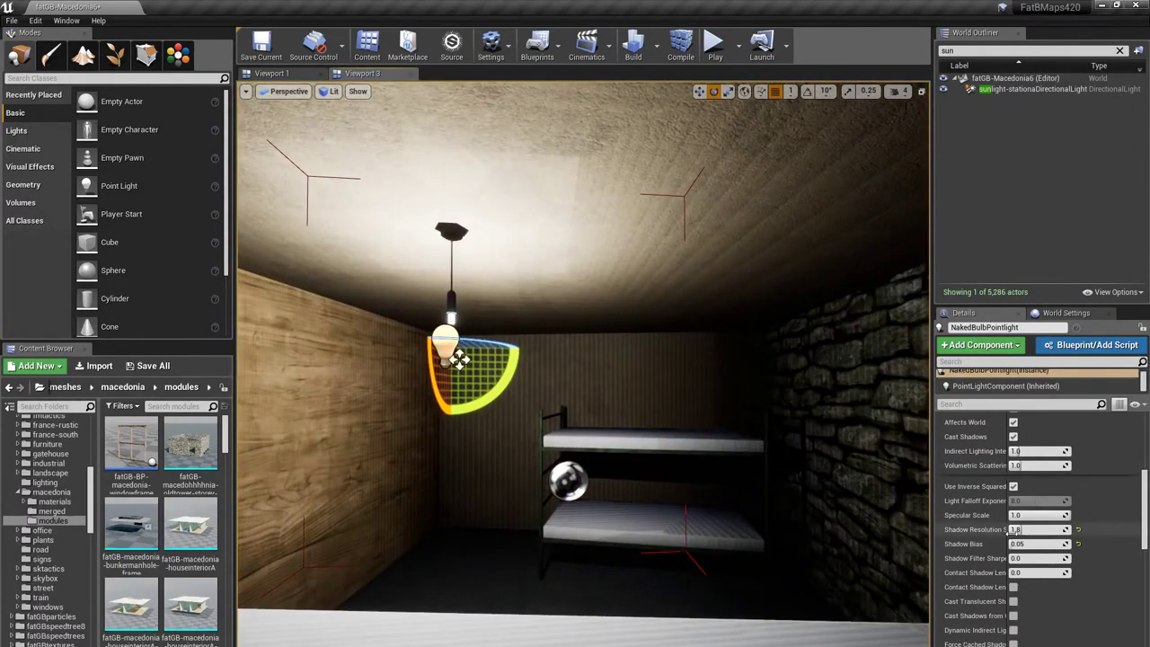
pyautogui.moveTo(716, 539); pyautogui.dragTo(593, 539, button='right')
pyautogui.moveTo(776, 553); pyautogui.dragTo(781, 476, button='right')
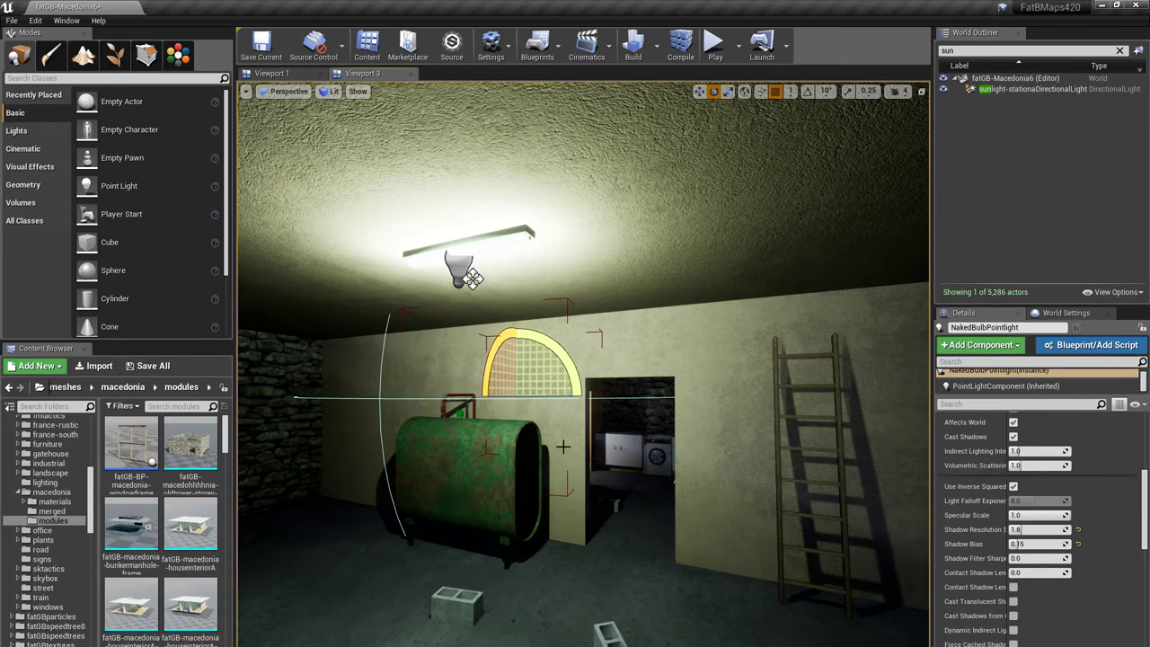
# Step: Examine the basement's fluorescent lighting and the shadows of the green tank, doorway and ladder from near and far
pyautogui.press('w')
pyautogui.moveTo(564, 446); pyautogui.dragTo(517, 426, button='right')
pyautogui.press('s')
pyautogui.press('s')
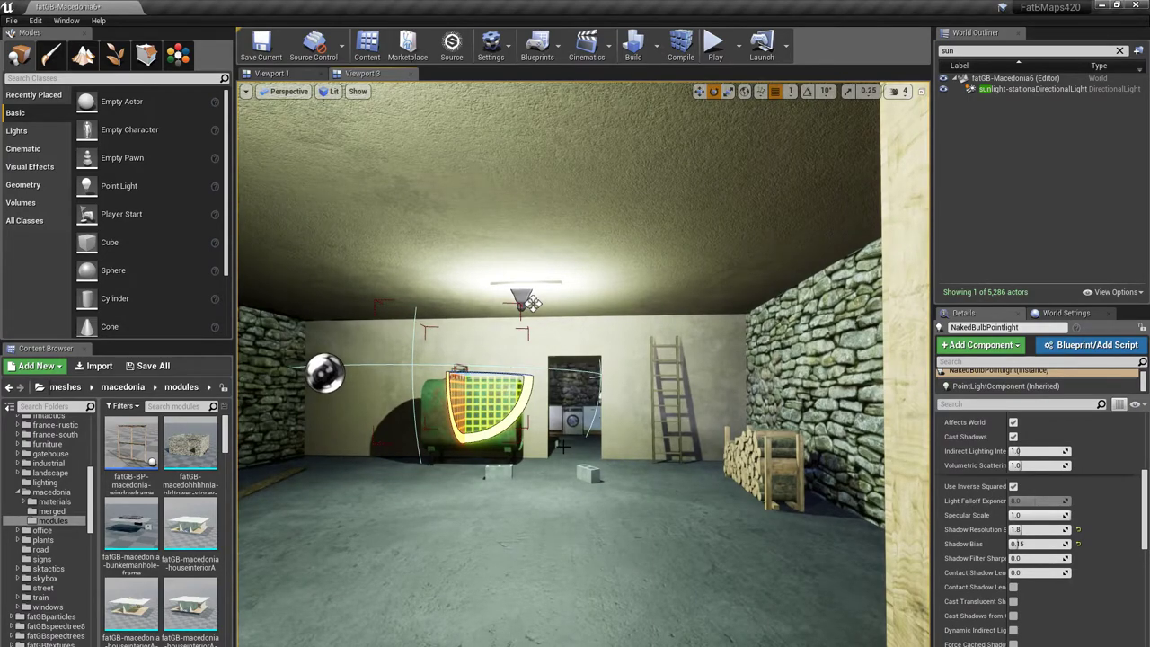
pyautogui.press('w')
pyautogui.moveTo(831, 463)
pyautogui.mouseDown(button='right')
pyautogui.moveTo(885, 490)
pyautogui.moveTo(777, 483)
pyautogui.moveTo(826, 476)
pyautogui.moveTo(832, 463)
pyautogui.mouseUp(button='right')
pyautogui.press('s')
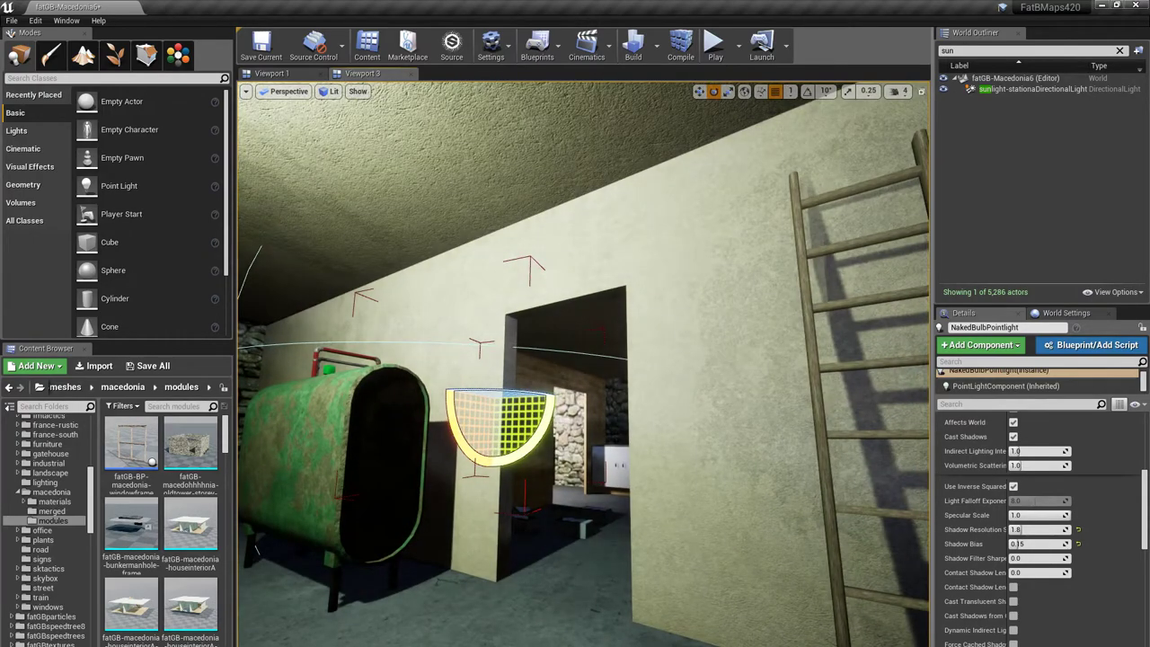
pyautogui.press('s')
pyautogui.moveTo(578, 127)
pyautogui.mouseDown(button='right')
pyautogui.moveTo(488, 144)
pyautogui.moveTo(398, 140)
pyautogui.moveTo(577, 126)
pyautogui.mouseUp(button='right')
pyautogui.press('s')
pyautogui.moveTo(578, 359); pyautogui.dragTo(603, 353, button='right')
pyautogui.moveTo(561, 254)
pyautogui.mouseDown(button='right')
pyautogui.moveTo(572, 249)
pyautogui.moveTo(483, 249)
pyautogui.moveTo(561, 254)
pyautogui.mouseUp(button='right')
pyautogui.press('w')
pyautogui.press('s')
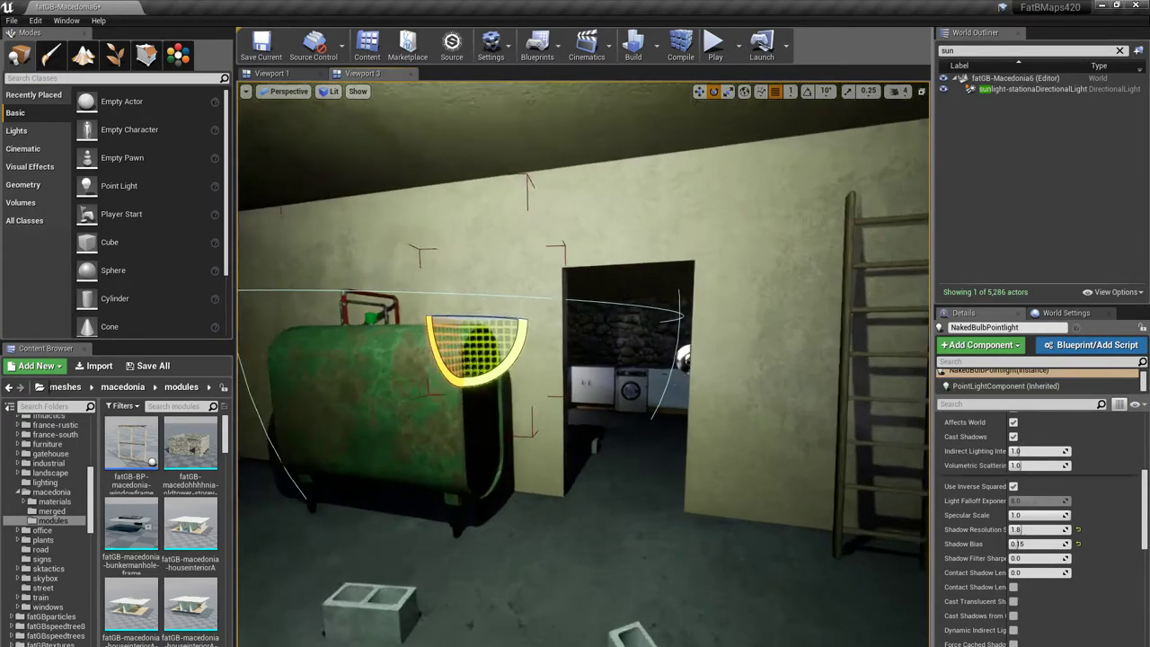
# Step: Select the fluorescent light fixture and bring the dining room into view
pyautogui.press('s')
pyautogui.moveTo(562, 254)
pyautogui.mouseDown(button='right')
pyautogui.moveTo(652, 254)
pyautogui.moveTo(604, 269)
pyautogui.moveTo(583, 249)
pyautogui.mouseUp(button='right')
pyautogui.moveTo(585, 360)
pyautogui.mouseDown()
pyautogui.moveTo(521, 413)
pyautogui.moveTo(575, 362)
pyautogui.mouseUp()
pyautogui.moveTo(607, 256)
pyautogui.mouseDown()
pyautogui.moveTo(624, 185)
pyautogui.moveTo(626, 242)
pyautogui.moveTo(612, 189)
pyautogui.moveTo(584, 241)
pyautogui.moveTo(598, 249)
pyautogui.mouseUp()
pyautogui.click(626, 243)
pyautogui.moveTo(597, 249); pyautogui.dragTo(567, 296, button='right')
pyautogui.moveTo(504, 522); pyautogui.dragTo(487, 485, button='right')
# Step: Search the level's actors for "skylight" and select the SkyLight
pyautogui.click(957, 51)
pyautogui.write('sun')
pyautogui.press('BackSpace')
pyautogui.press('BackSpace')
pyautogui.press('BackSpace')
pyautogui.write('skylight')
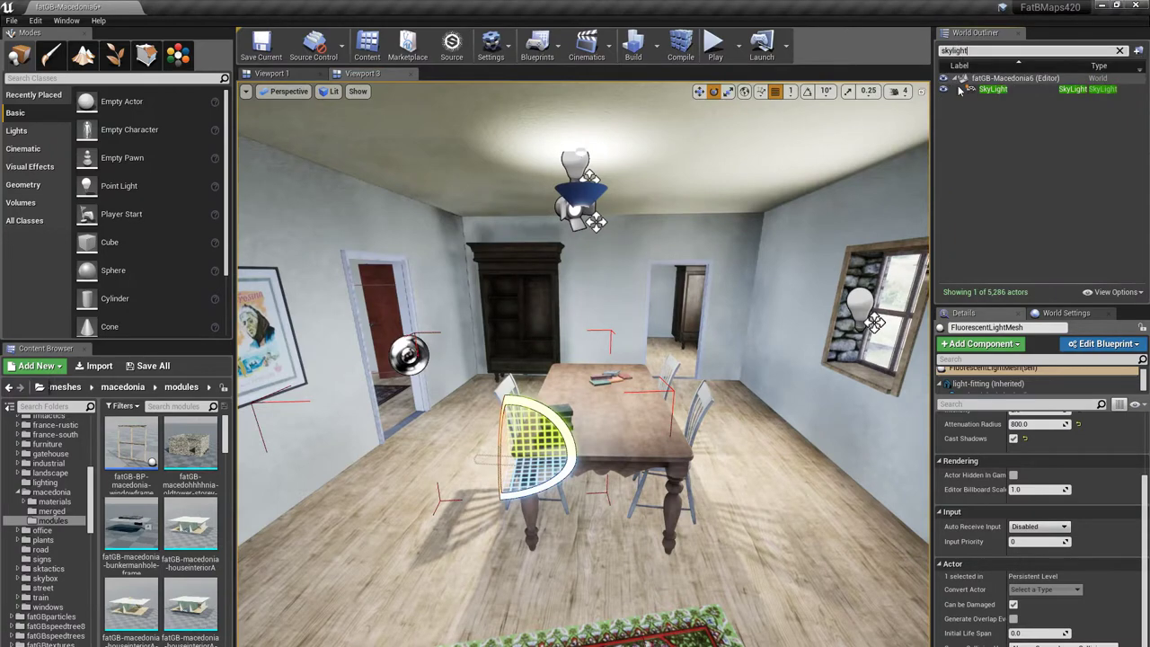
pyautogui.click(993, 89)
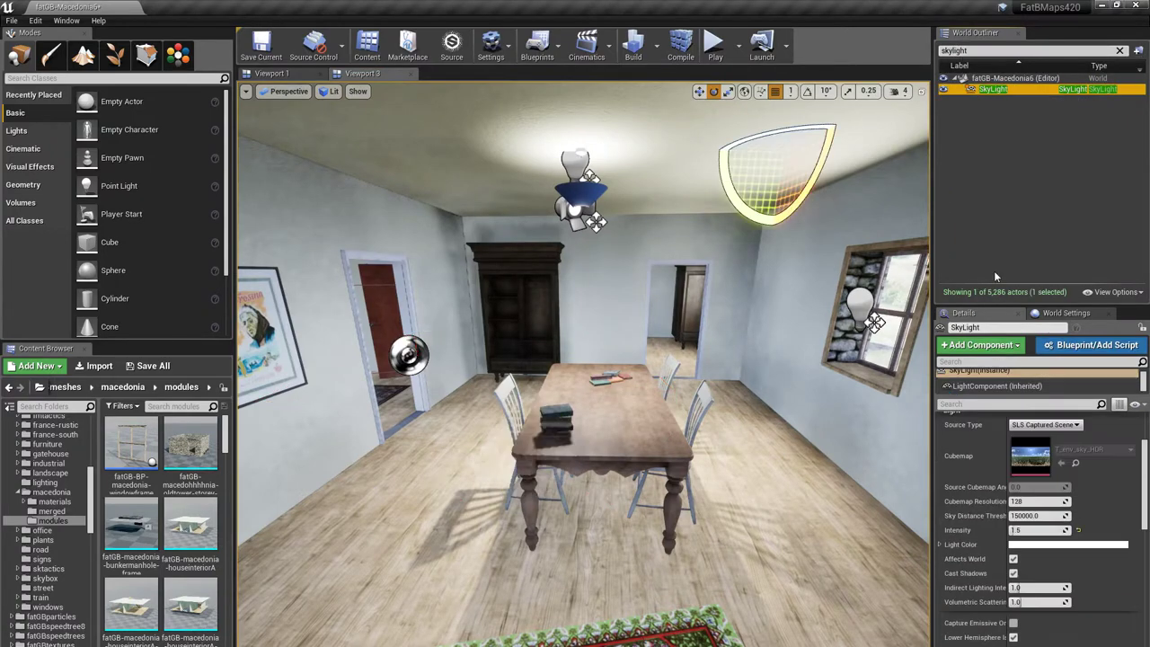
# Step: Toggle the SkyLight's Affects World off and on to compare the dining room with and without skylight
pyautogui.click(1014, 559)
pyautogui.moveTo(791, 485); pyautogui.dragTo(719, 453, button='right')
pyautogui.moveTo(665, 510); pyautogui.dragTo(746, 510, button='right')
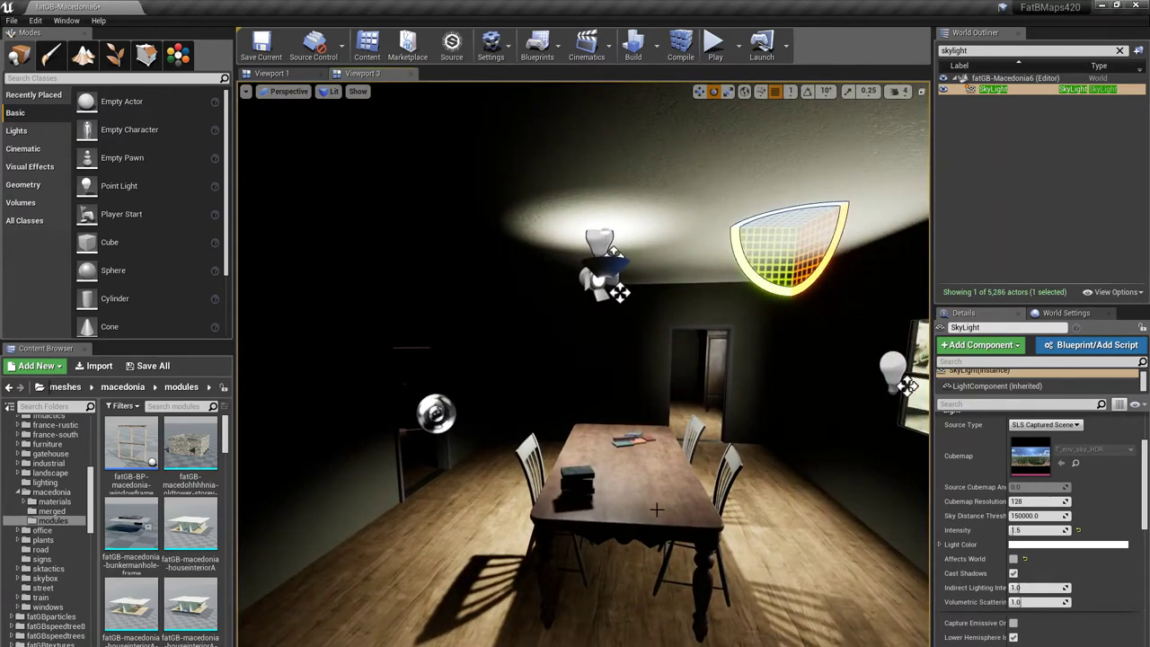
pyautogui.click(1013, 559)
pyautogui.moveTo(584, 360); pyautogui.dragTo(575, 355, button='right')
pyautogui.moveTo(813, 557); pyautogui.dragTo(858, 566, button='right')
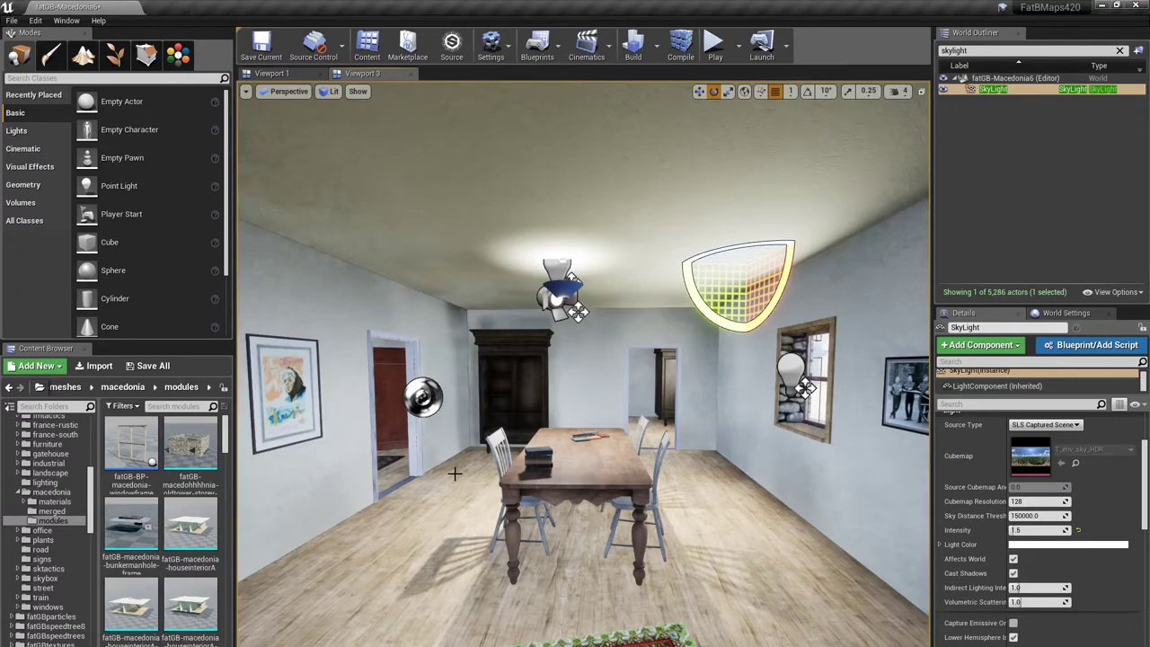
# Step: Compare the skylight's effect on the dining room with the darker basement and bring the SkyLight's shadow settings into view
pyautogui.moveTo(454, 478); pyautogui.dragTo(355, 485, button='right')
pyautogui.scroll(-4, 724, 225)
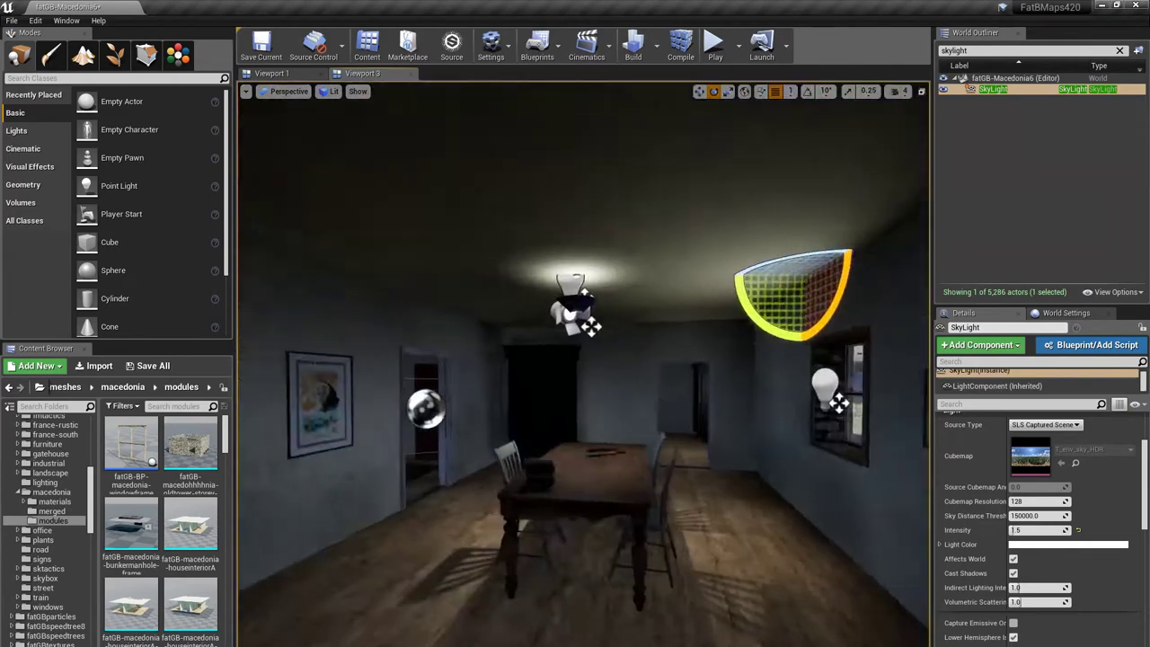
pyautogui.moveTo(885, 306)
pyautogui.mouseDown(button='right')
pyautogui.moveTo(813, 306)
pyautogui.moveTo(886, 305)
pyautogui.mouseUp(button='right')
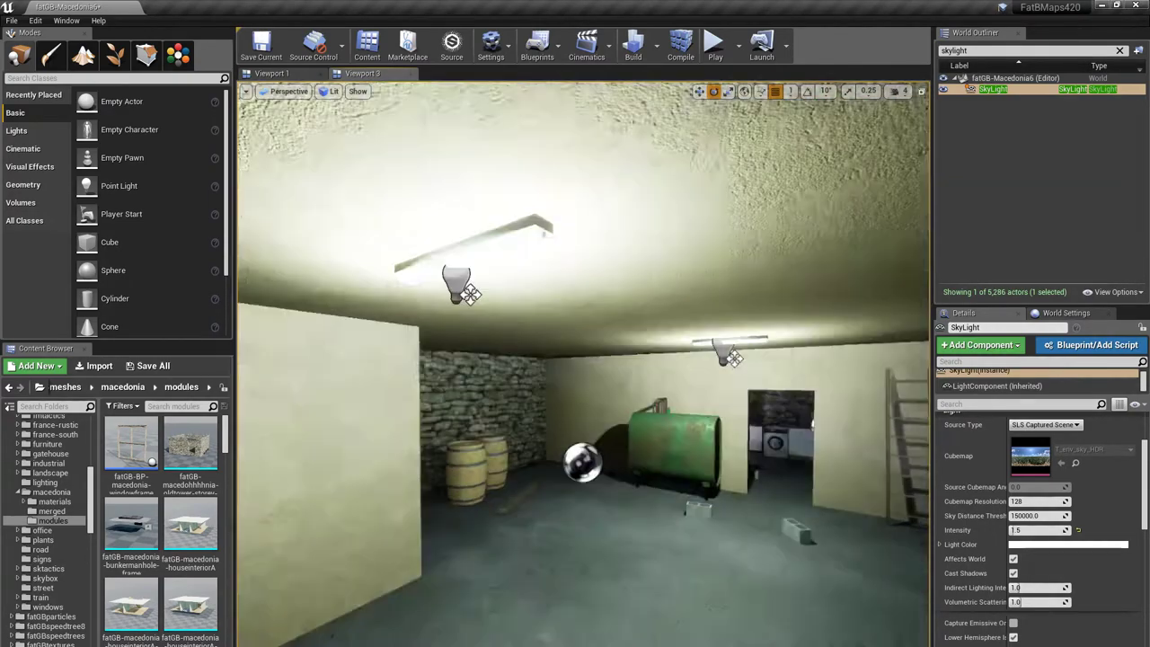
pyautogui.moveTo(584, 359); pyautogui.dragTo(629, 355, button='right')
pyautogui.scroll(-2, 1024, 593)
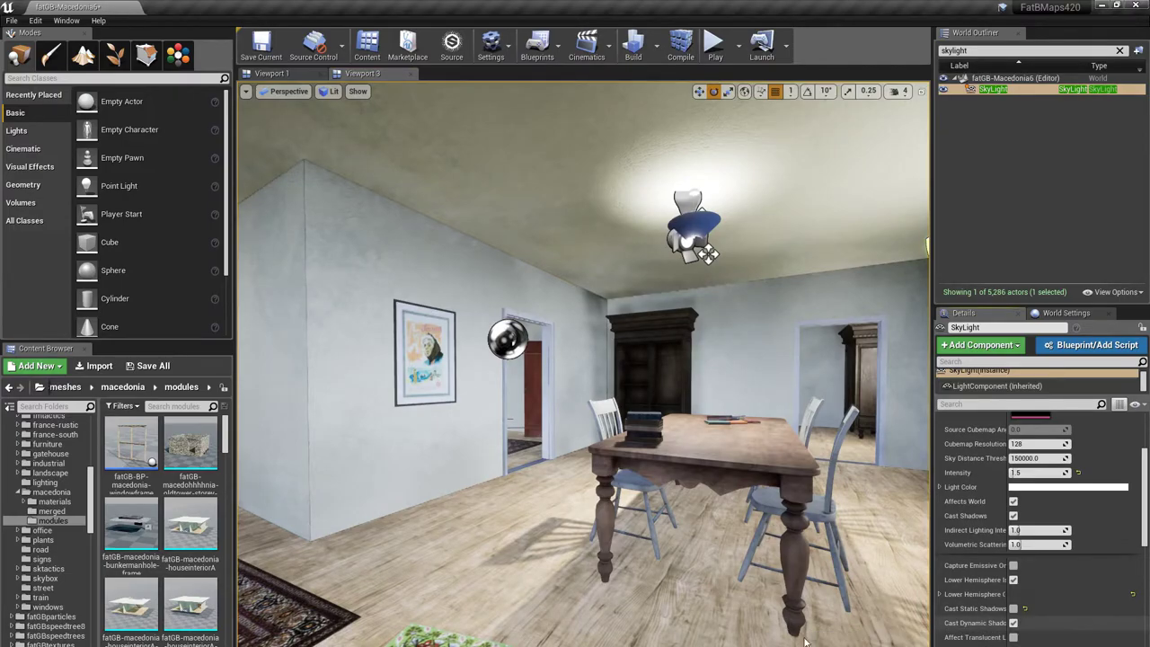
pyautogui.moveTo(650, 619); pyautogui.dragTo(710, 619, button='right')
pyautogui.scroll(10, 642, 366)
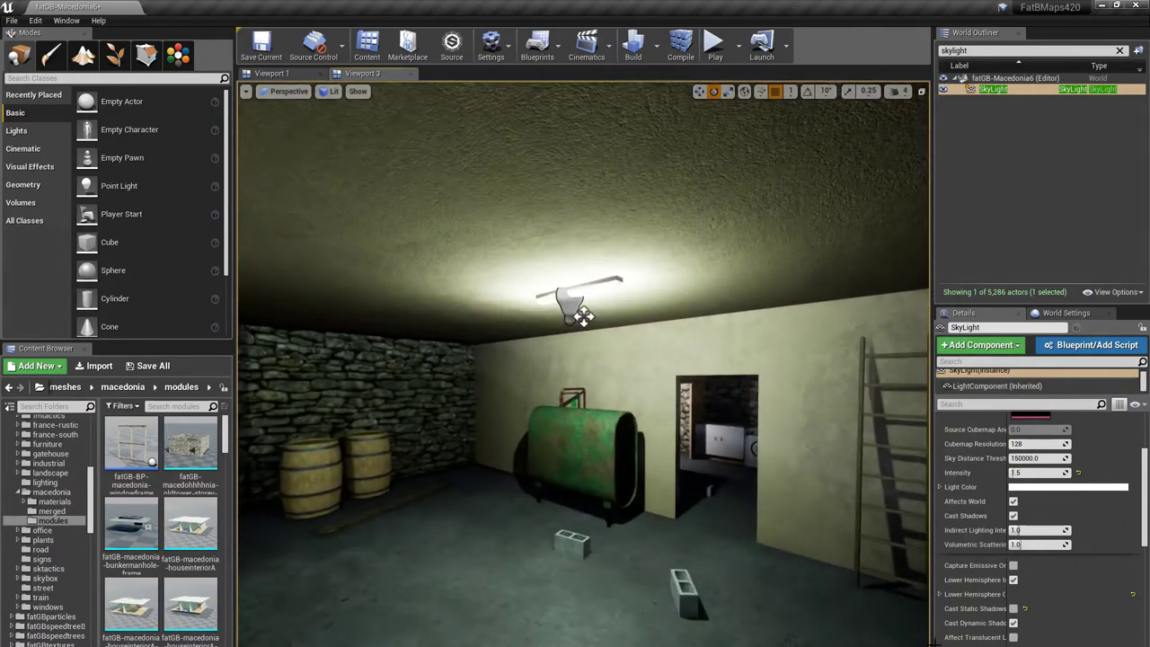
# Step: With the basement in view, toggle the SkyLight's Cast Dynamic Shadows off and on and disable its Cast Shadows
pyautogui.click(1013, 624)
pyautogui.click(1014, 623)
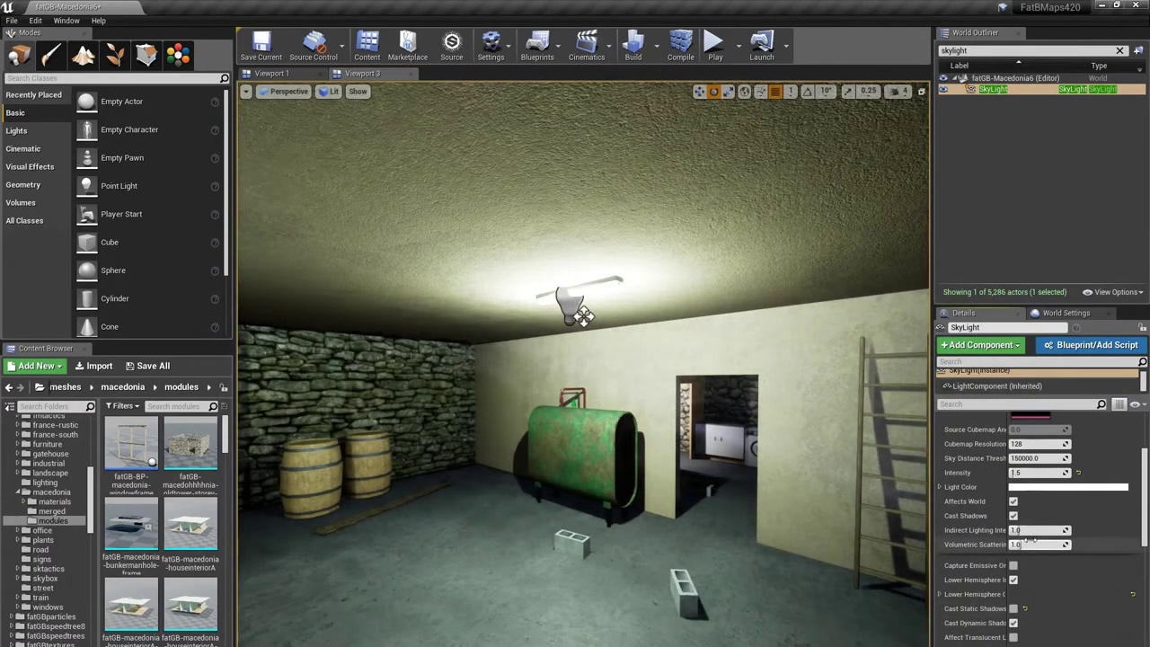
pyautogui.click(1014, 516)
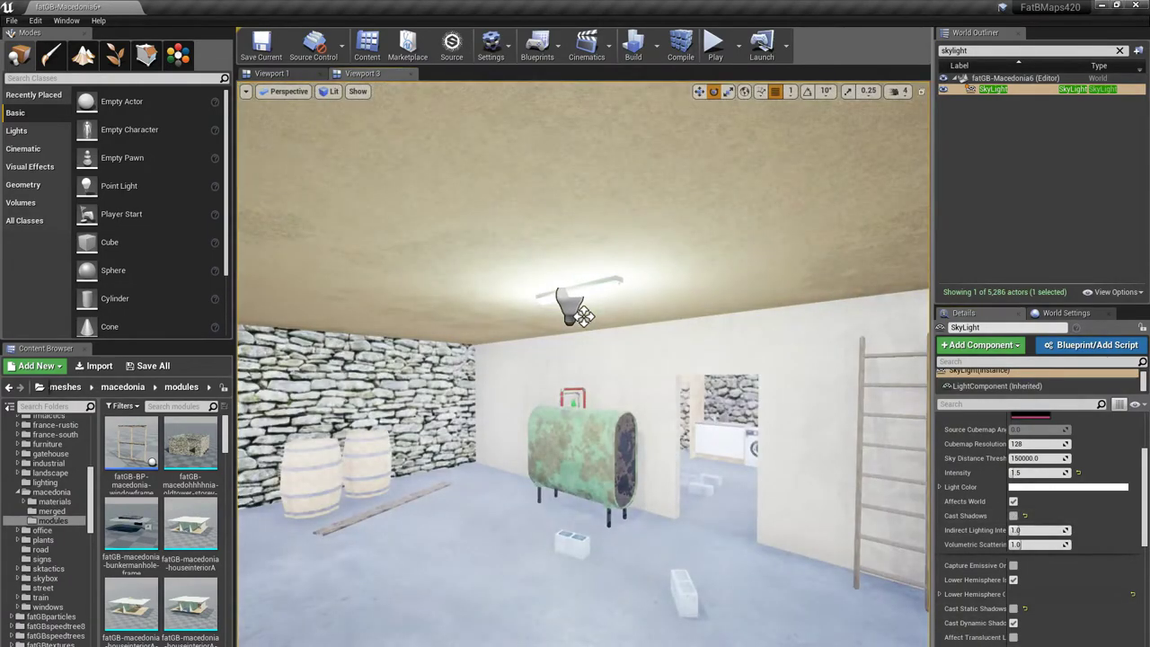
# Step: Toggle the SkyLight's Cast Shadows on, off and on again outside the stone house to compare the yard's shading
pyautogui.moveTo(584, 359); pyautogui.dragTo(674, 368, button='right')
pyautogui.press('w')
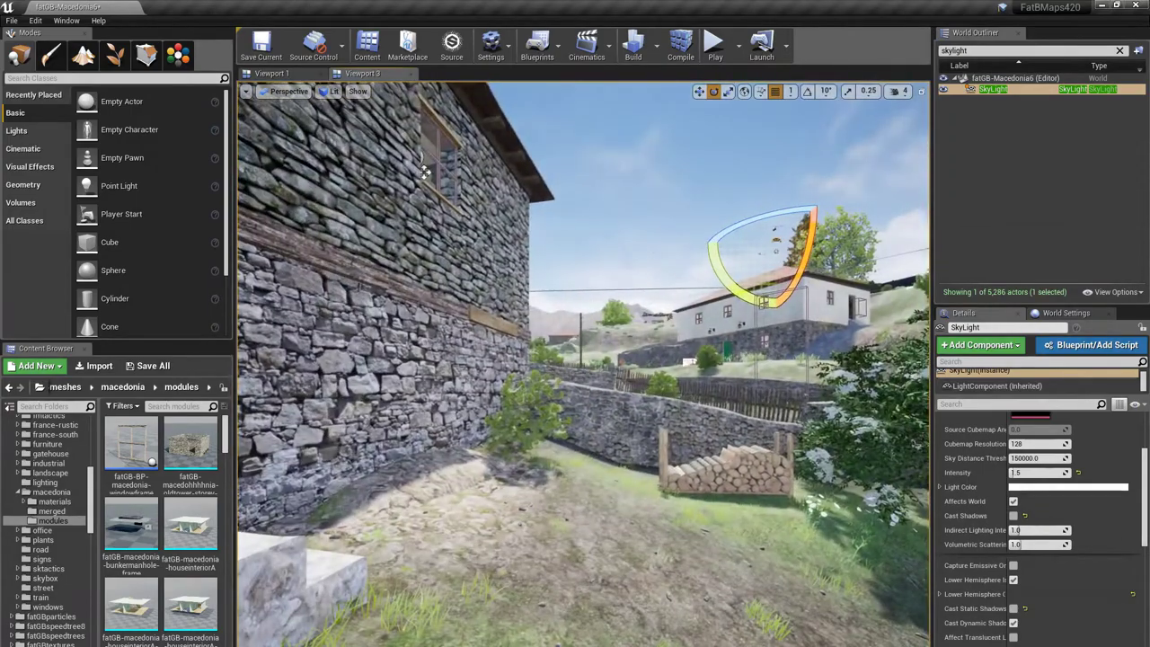
pyautogui.moveTo(424, 171); pyautogui.dragTo(306, 205, button='right')
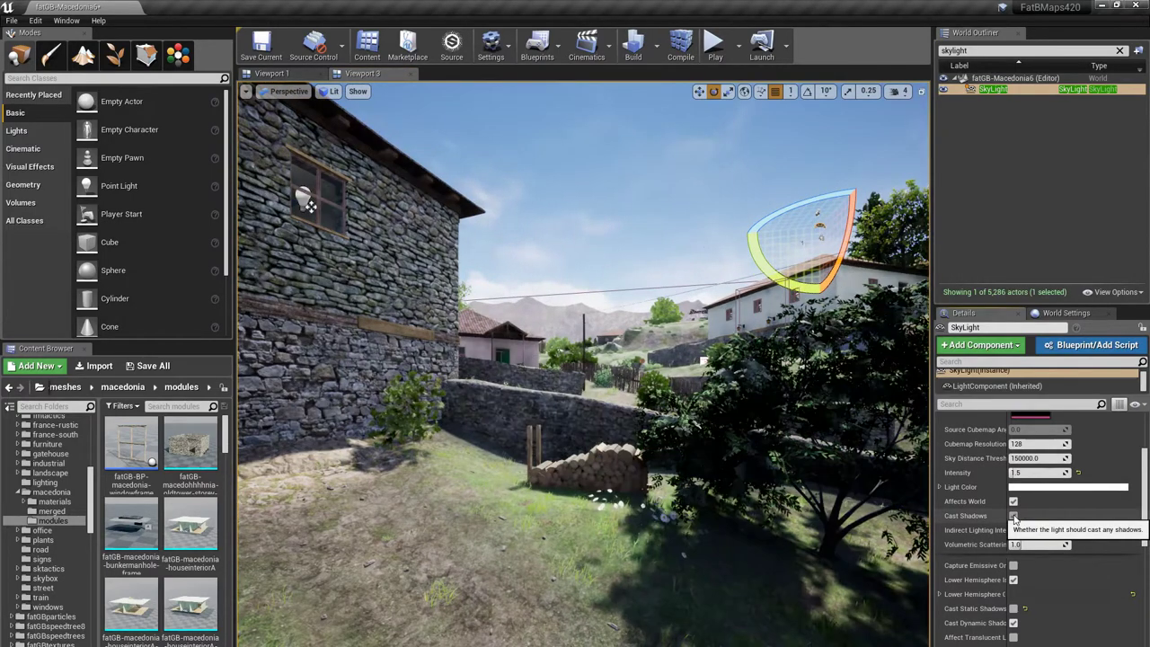
pyautogui.click(1014, 515)
pyautogui.press('w')
pyautogui.moveTo(594, 642); pyautogui.dragTo(525, 635, button='right')
pyautogui.press('s')
pyautogui.click(1014, 515)
pyautogui.click(1013, 516)
# Step: Toggle the SkyLight's Cast Shadows inside the house to compare the shading around the sofa and dining table, leaving it enabled
pyautogui.press('s')
pyautogui.moveTo(709, 617); pyautogui.dragTo(476, 617, button='right')
pyautogui.moveTo(326, 100); pyautogui.dragTo(326, 100, button='right')
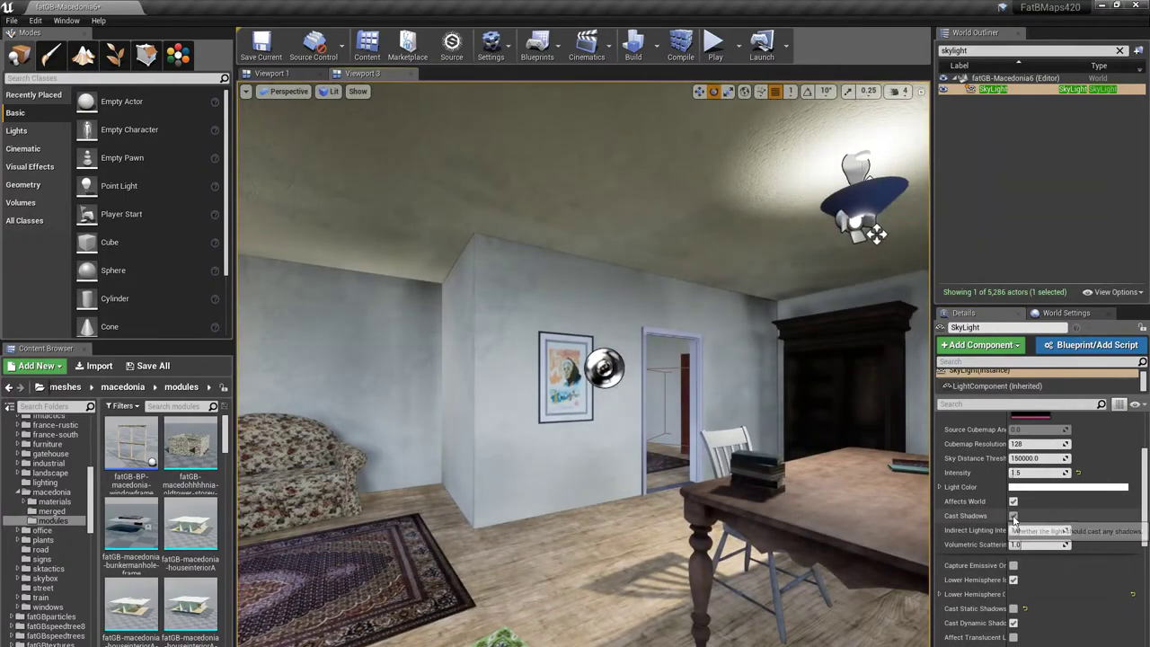
pyautogui.click(1014, 516)
pyautogui.click(1013, 516)
pyautogui.moveTo(531, 479); pyautogui.dragTo(531, 480, button='right')
pyautogui.moveTo(305, 389); pyautogui.dragTo(304, 388, button='right')
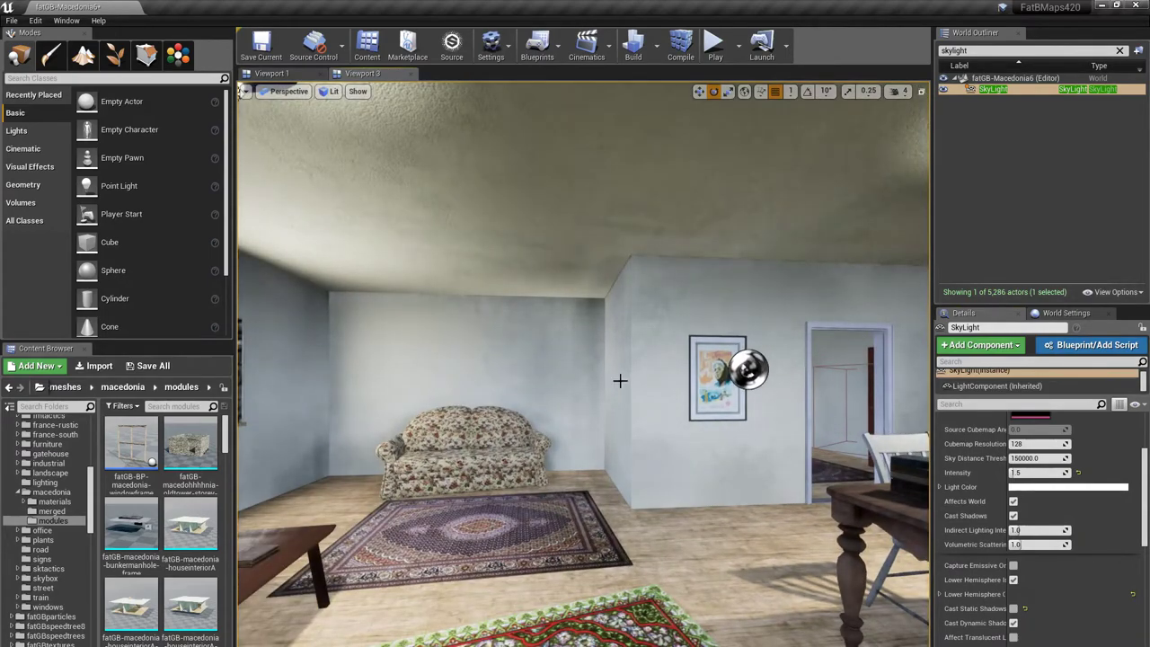
pyautogui.moveTo(562, 510); pyautogui.dragTo(562, 510, button='right')
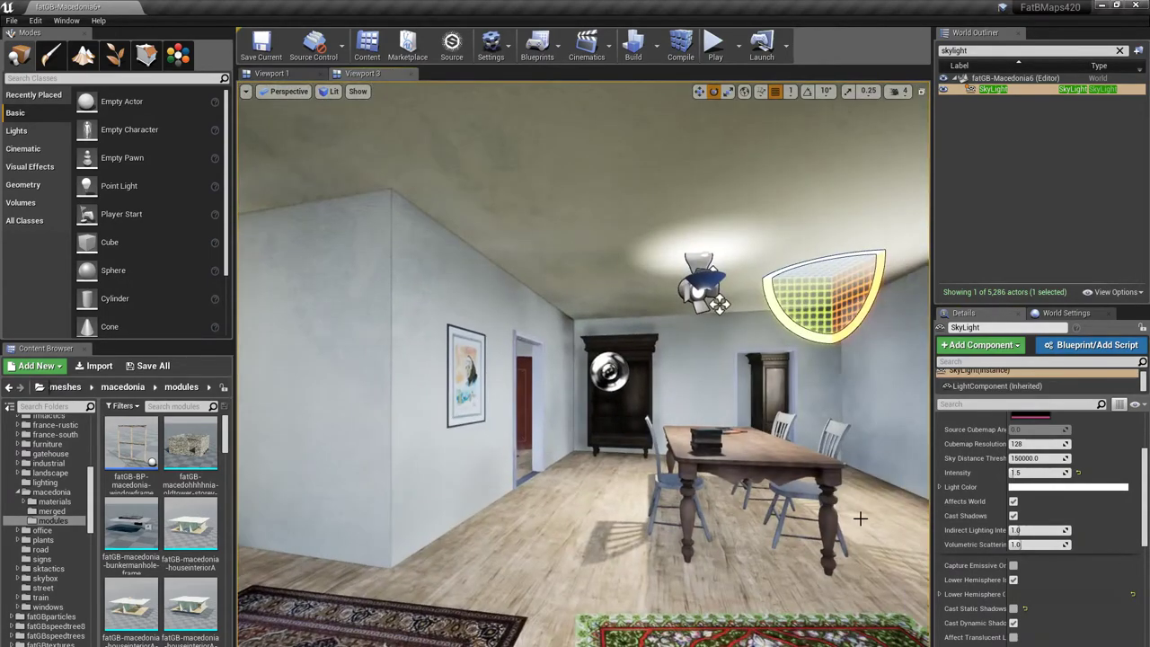
pyautogui.click(1014, 516)
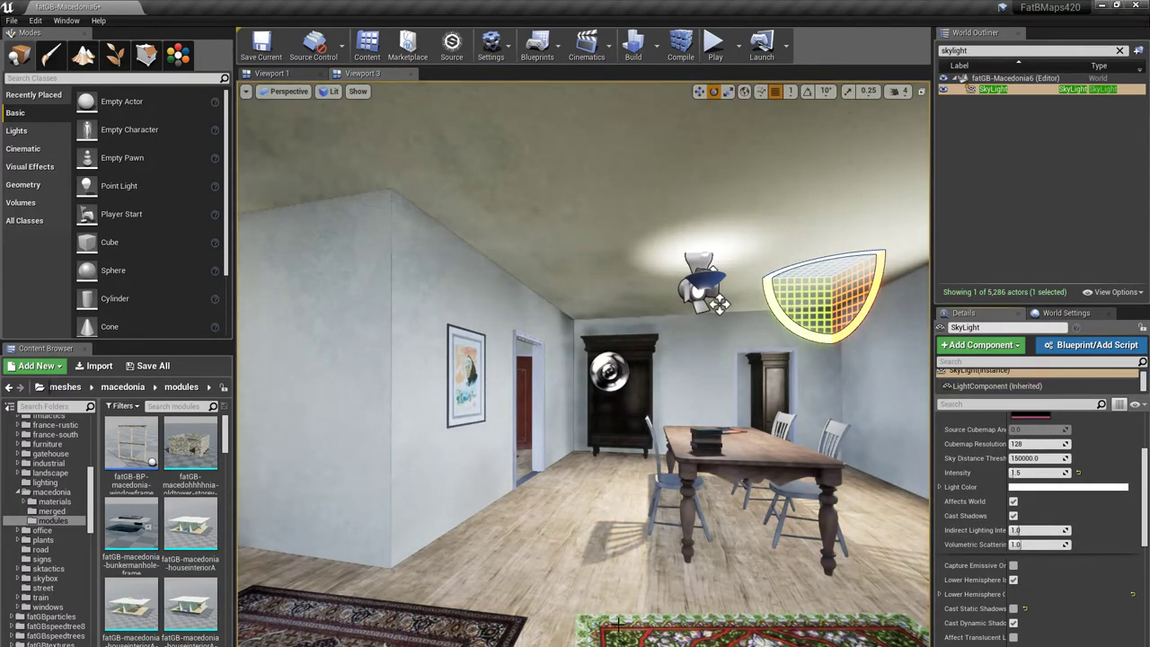
# Step: Search the project settings for "distance mesh", check the Generate Mesh Distance Fields option, and close the settings
pyautogui.moveTo(630, 584); pyautogui.dragTo(630, 584, button='right')
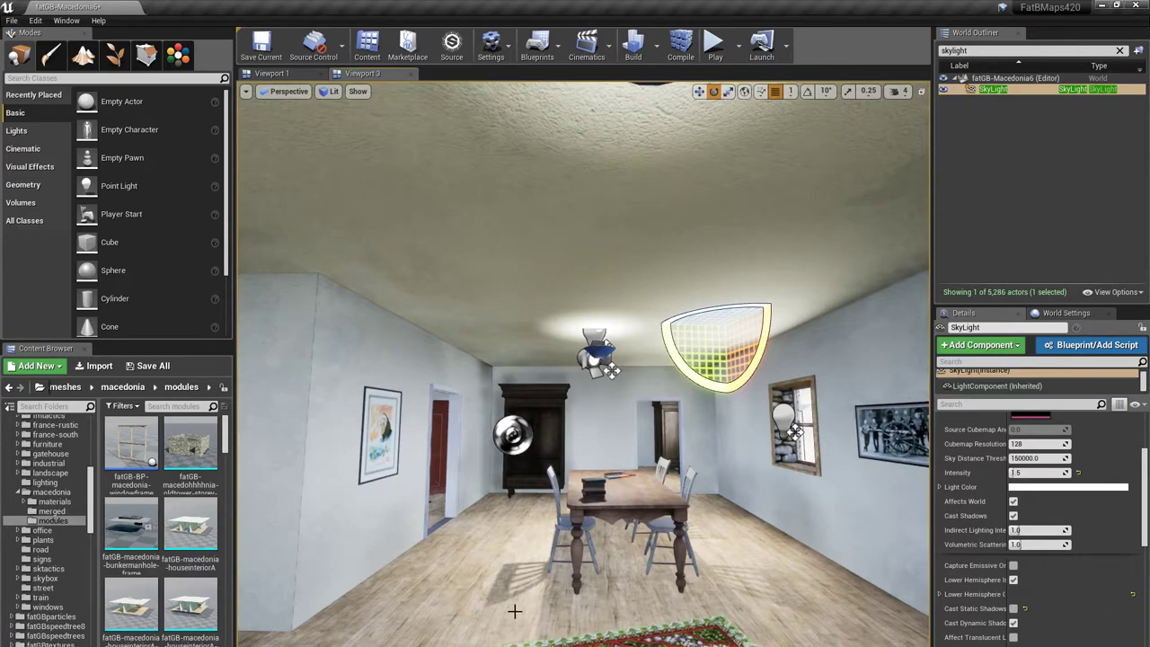
pyautogui.moveTo(504, 609); pyautogui.dragTo(487, 589, button='right')
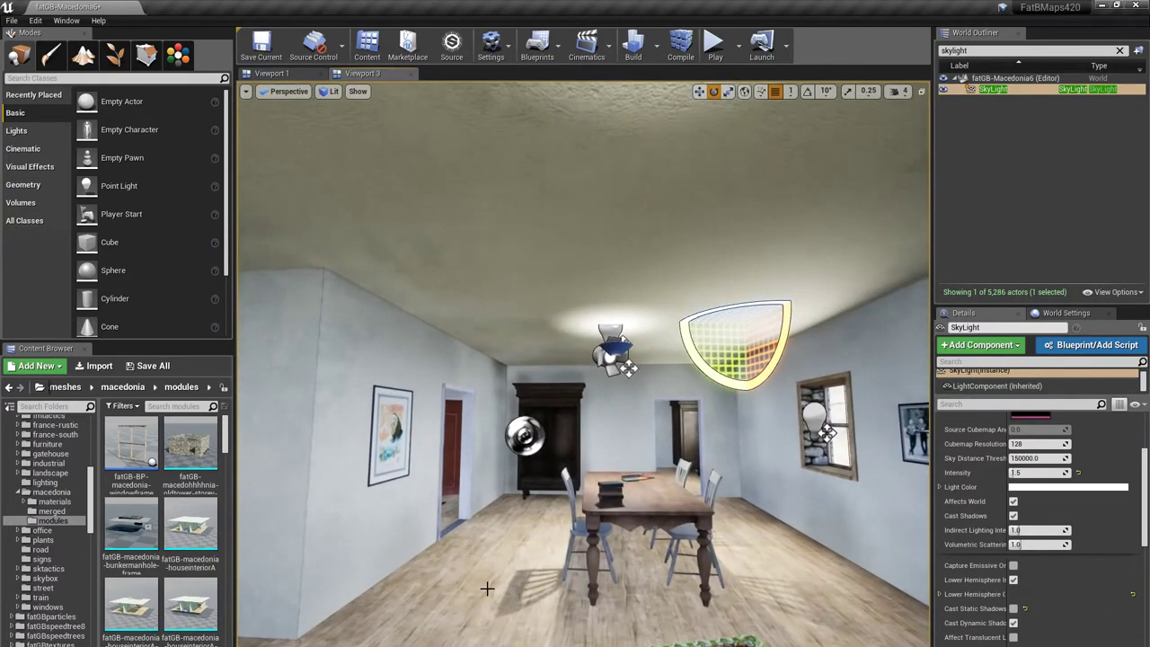
pyautogui.press('d')
pyautogui.moveTo(584, 364); pyautogui.dragTo(588, 403, button='right')
pyautogui.press('w')
pyautogui.press('d')
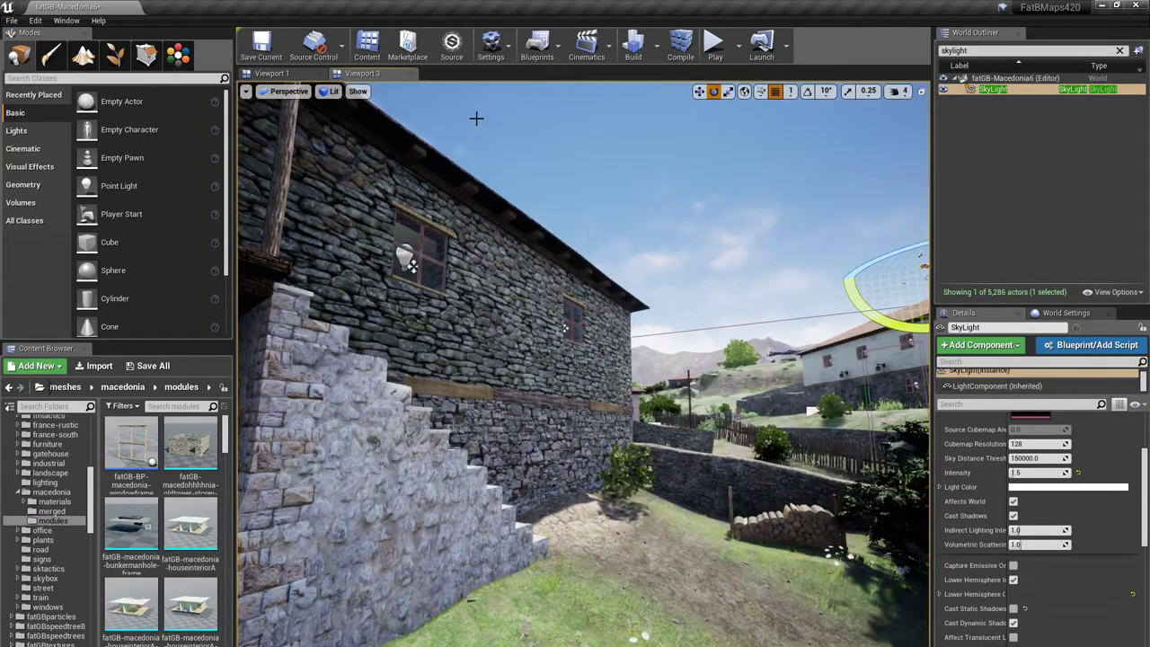
pyautogui.click(35, 20)
pyautogui.click(63, 193)
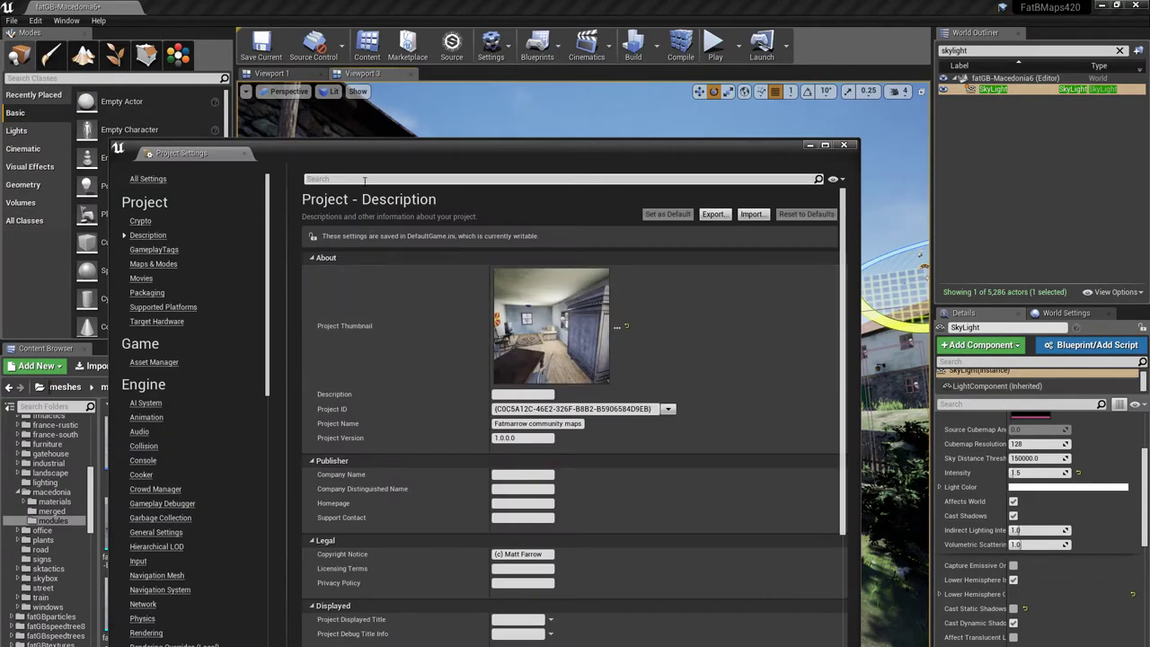
pyautogui.click(360, 178)
pyautogui.write('distance mesh')
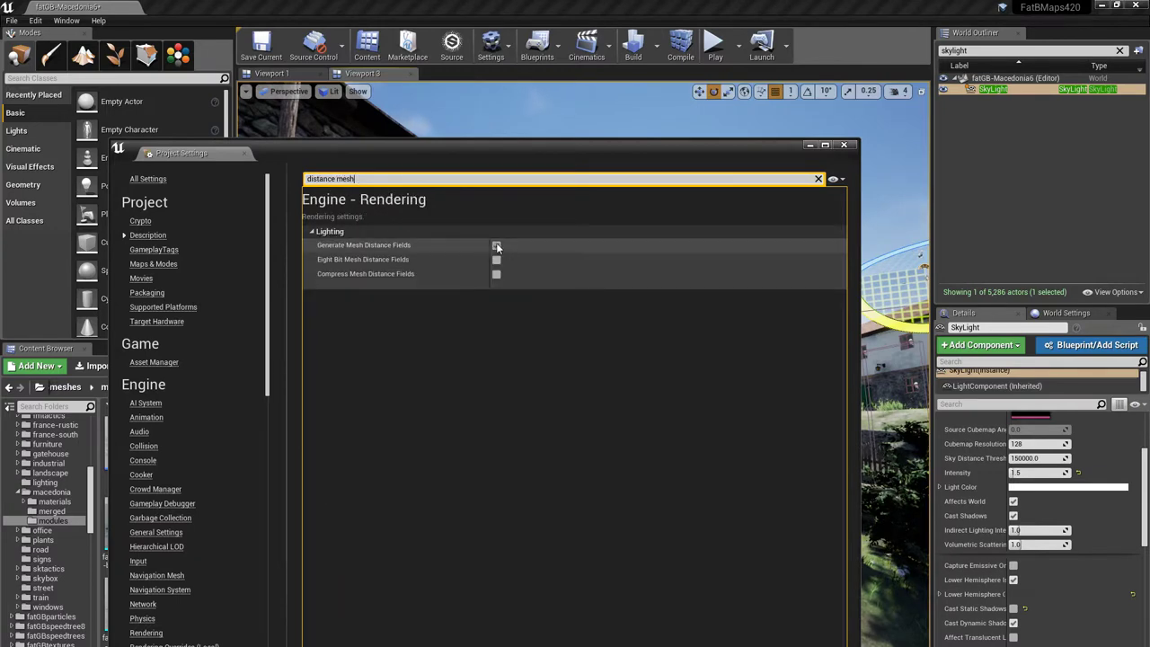
pyautogui.click(497, 246)
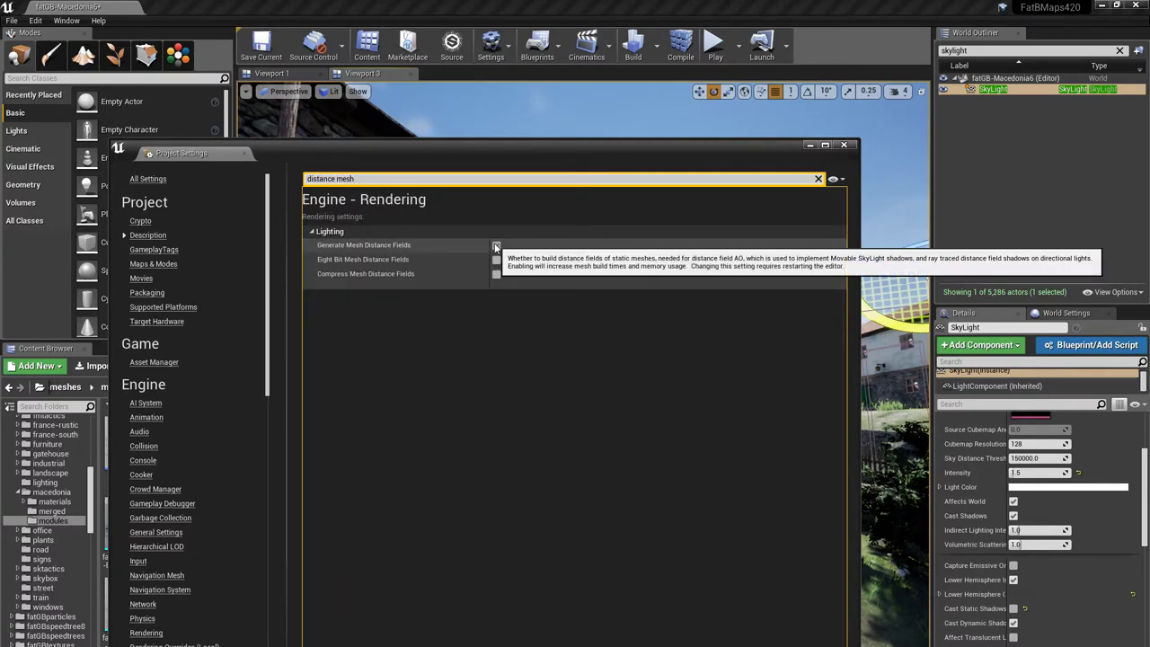
pyautogui.click(844, 145)
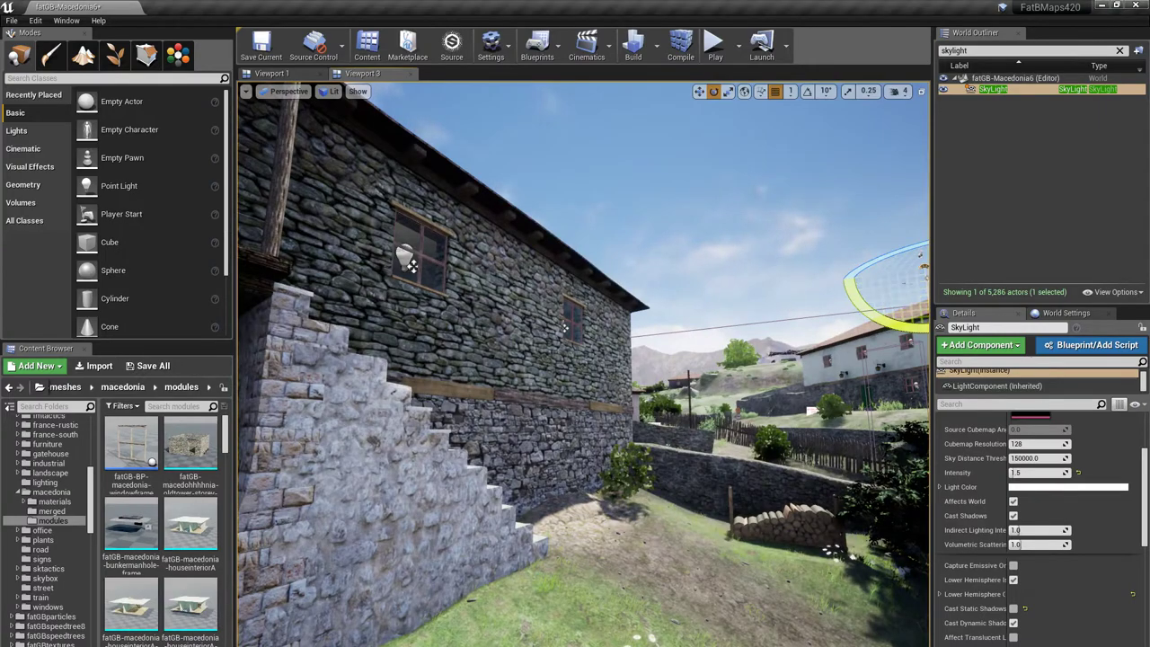
# Step: Select the merged stone house beside the outdoor stairs to view its static mesh properties
pyautogui.moveTo(468, 344); pyautogui.dragTo(477, 386, button='right')
pyautogui.moveTo(665, 473)
pyautogui.mouseDown(button='right')
pyautogui.moveTo(710, 471)
pyautogui.moveTo(655, 471)
pyautogui.mouseUp(button='right')
pyautogui.click(655, 471)
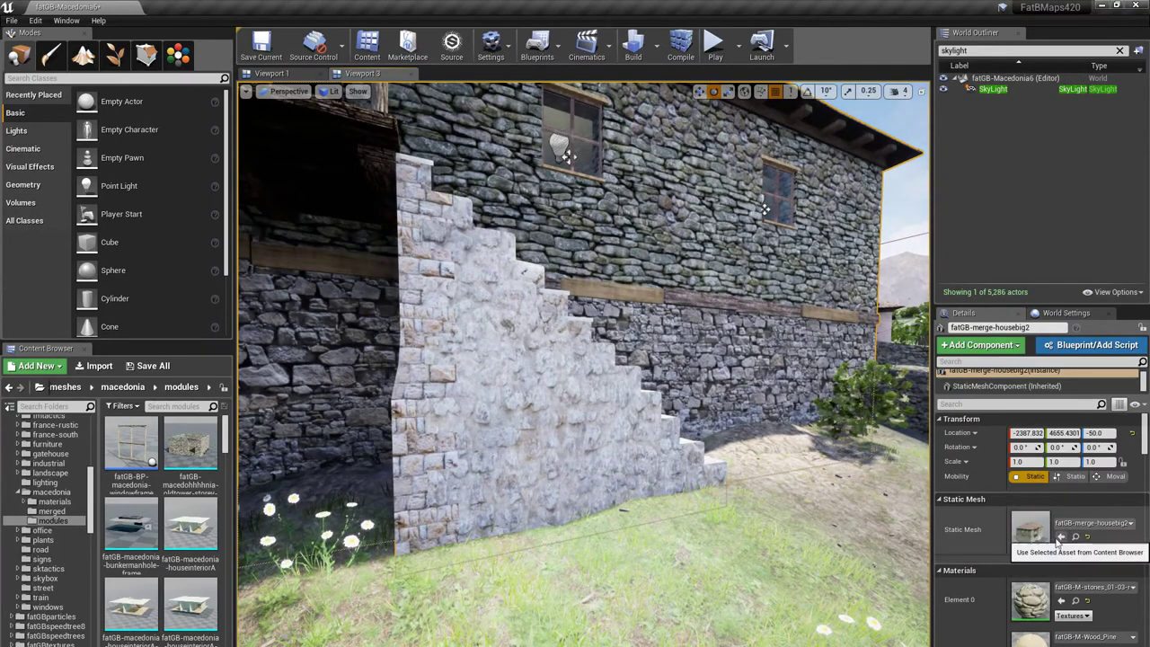
# Step: Select the firewood stack near the stone wall, locate its mesh asset in the project content, and open it for editing
pyautogui.moveTo(719, 431); pyautogui.dragTo(891, 422, button='right')
pyautogui.moveTo(267, 155); pyautogui.dragTo(254, 156, button='right')
pyautogui.press('w')
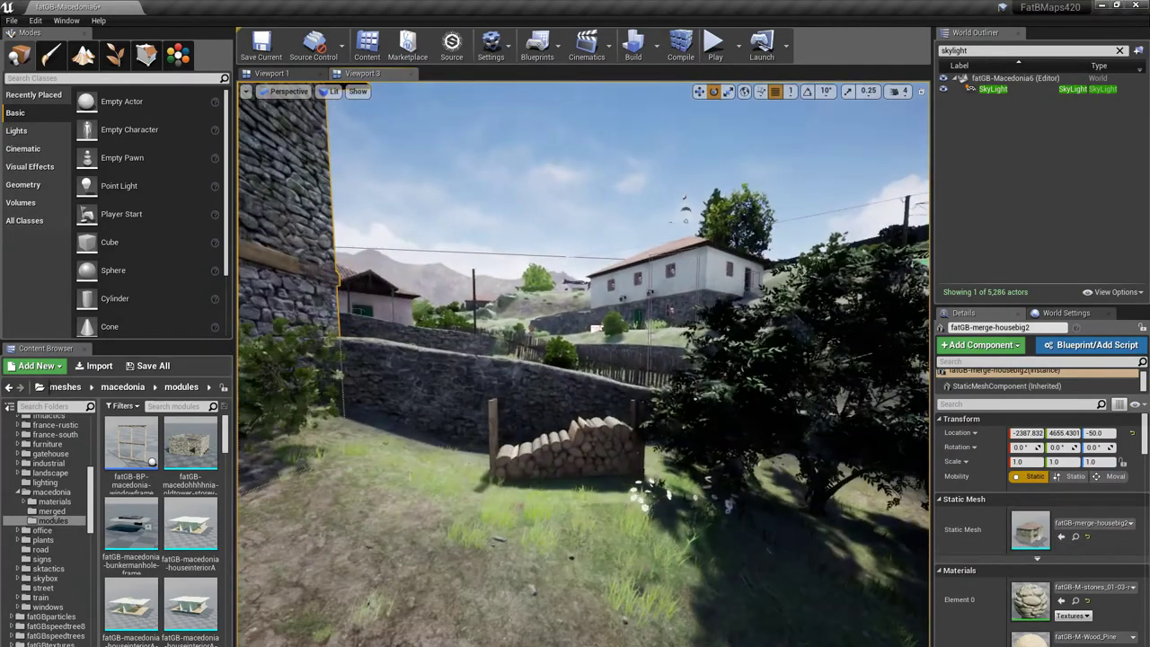
pyautogui.click(566, 449)
pyautogui.click(1076, 537)
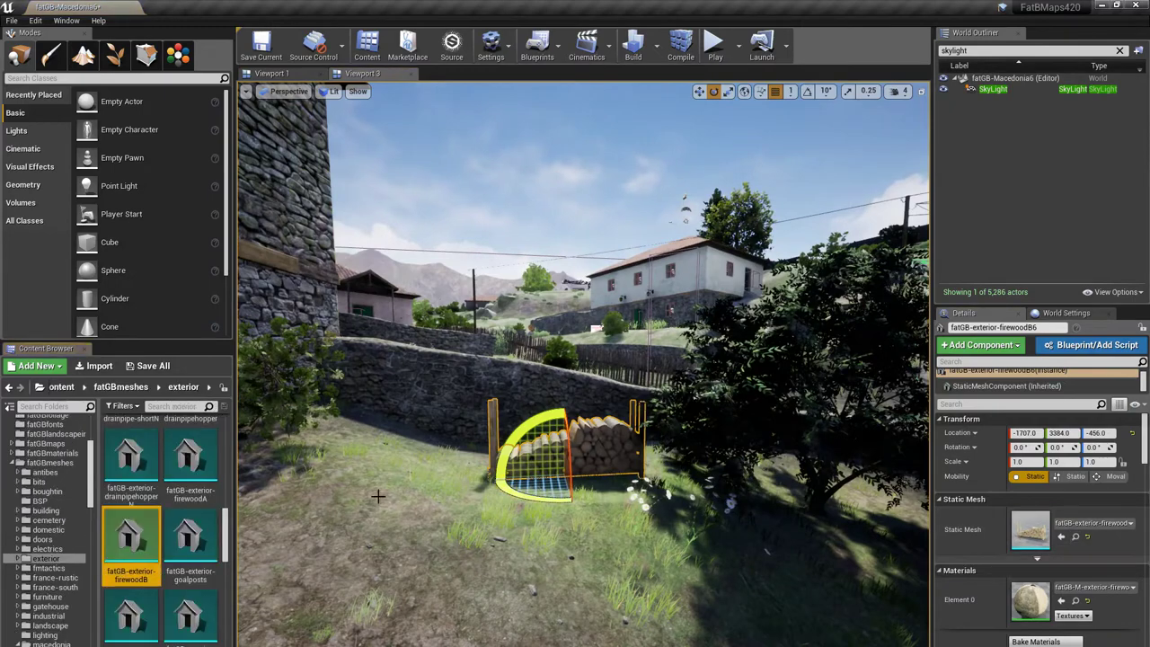
pyautogui.doubleClick(132, 541)
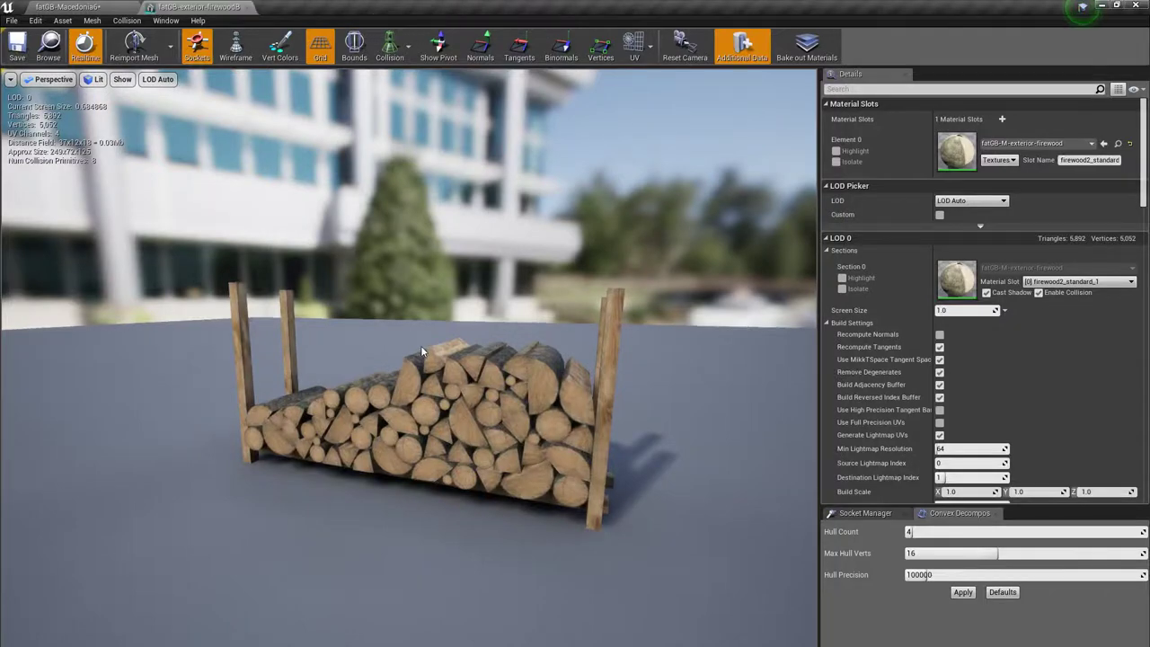
# Step: Set the firewood mesh's Distance Field Resolution Scale to 2 in its build settings and apply the change
pyautogui.moveTo(422, 352); pyautogui.dragTo(400, 351, button='right')
pyautogui.scroll(-5, 993, 406)
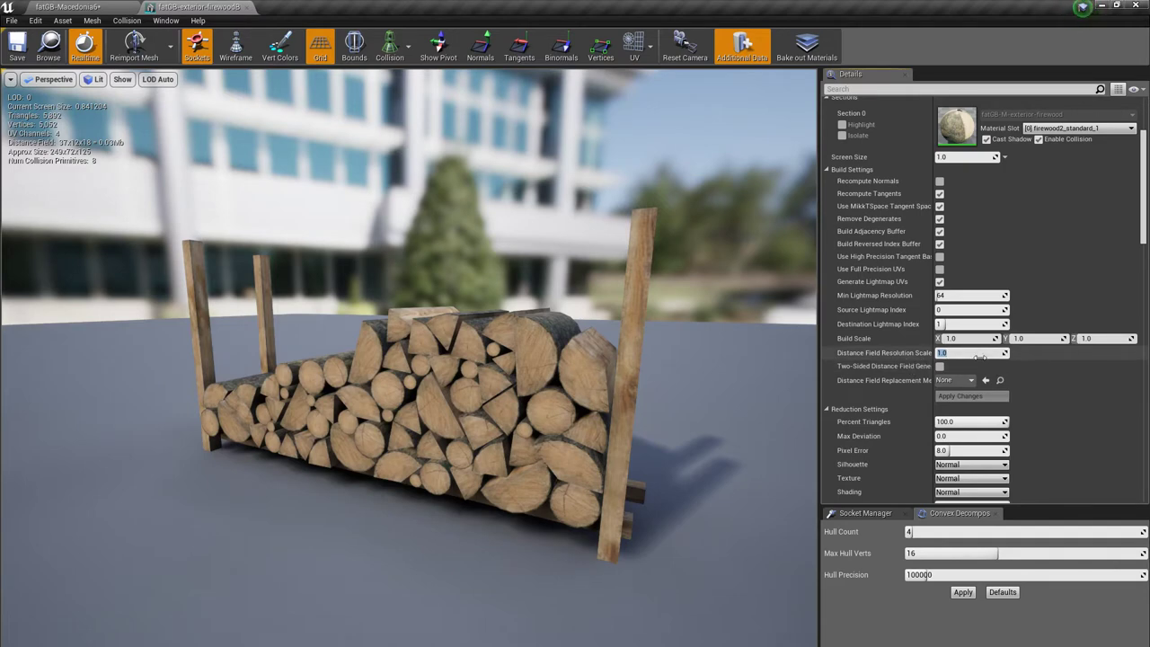
pyautogui.moveTo(138, 161); pyautogui.dragTo(97, 182, button='right')
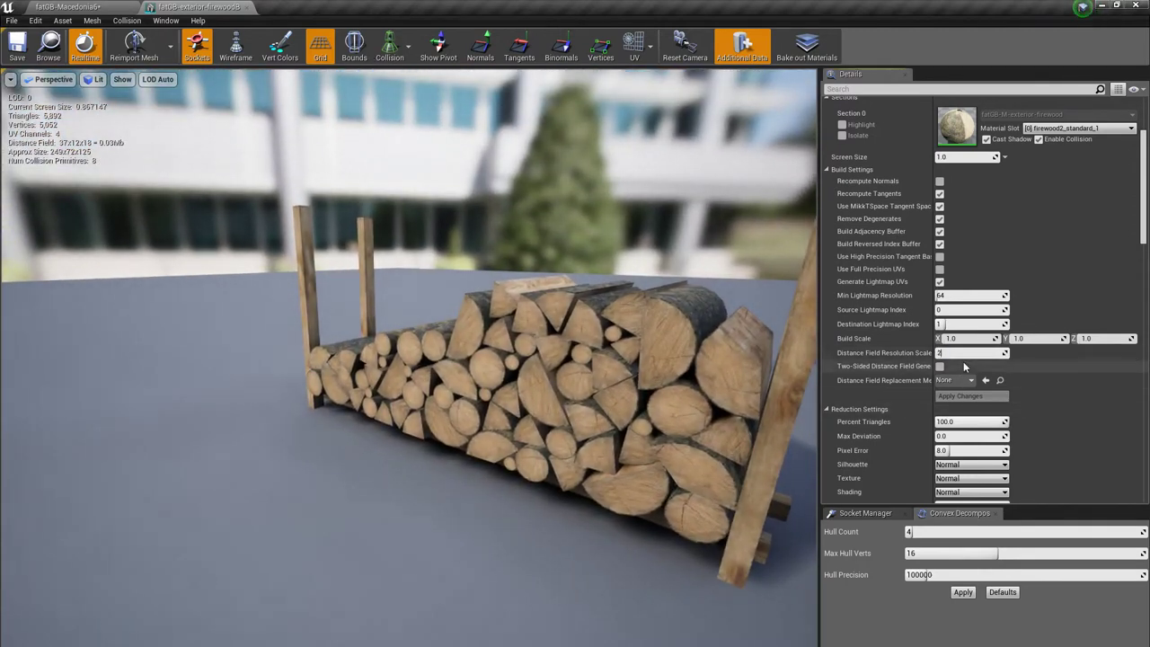
pyautogui.write('2')
pyautogui.press('Return')
pyautogui.click(960, 396)
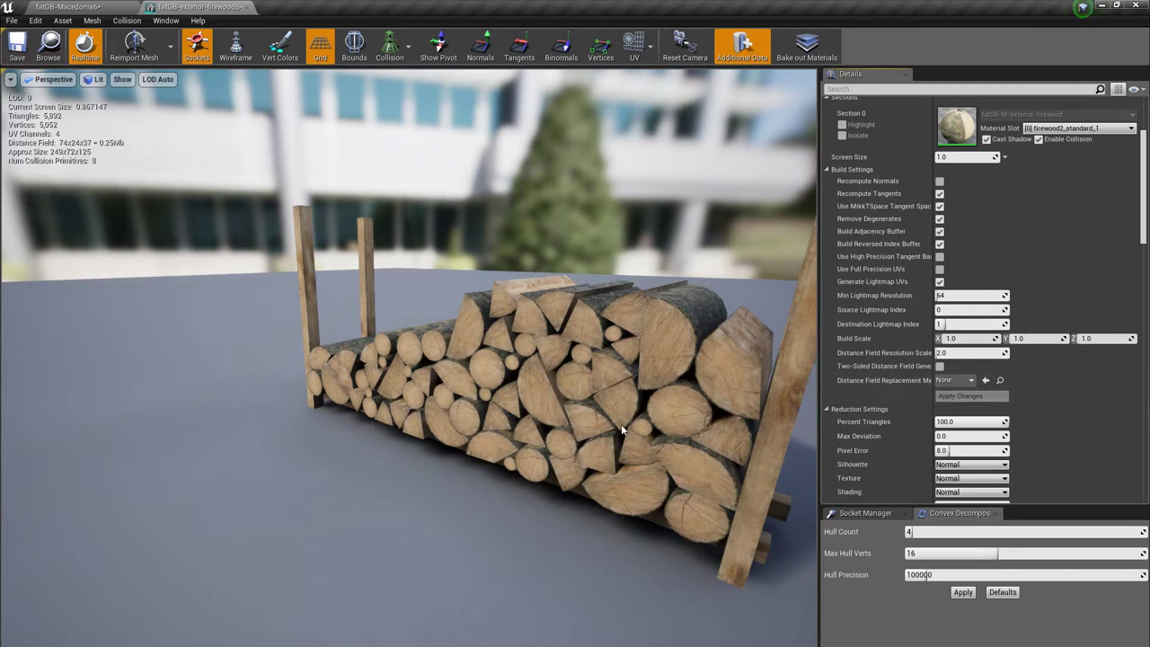
# Step: Raise the firewood mesh's Distance Field Resolution Scale to 4 and apply the change
pyautogui.moveTo(960, 354); pyautogui.dragTo(979, 354)
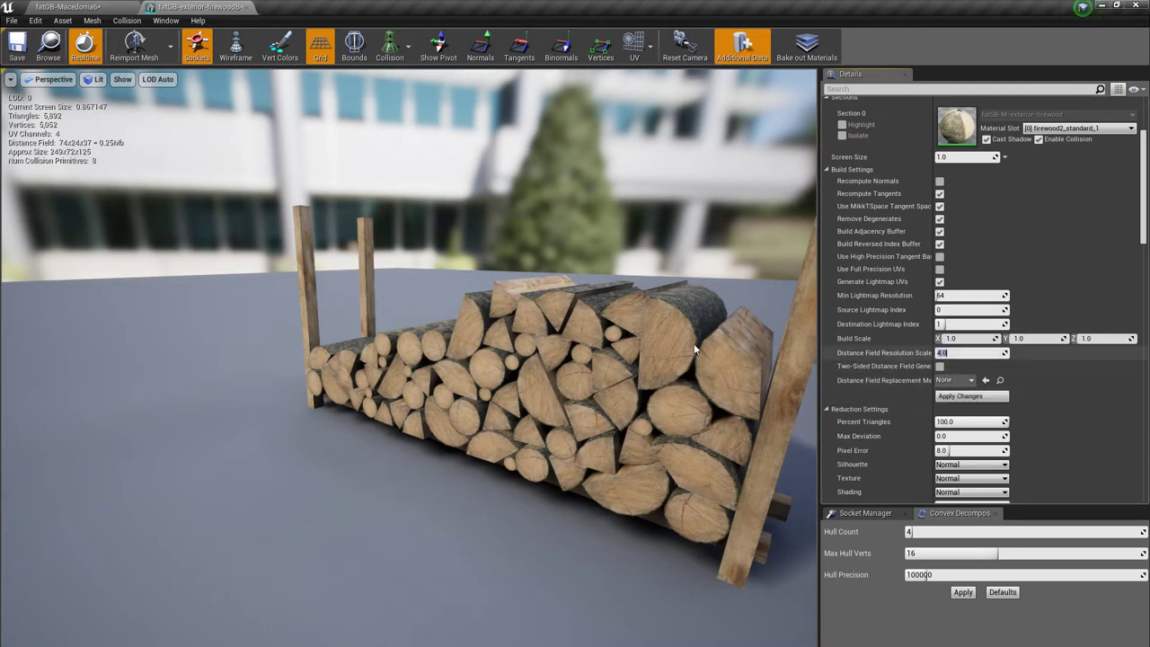
pyautogui.click(975, 398)
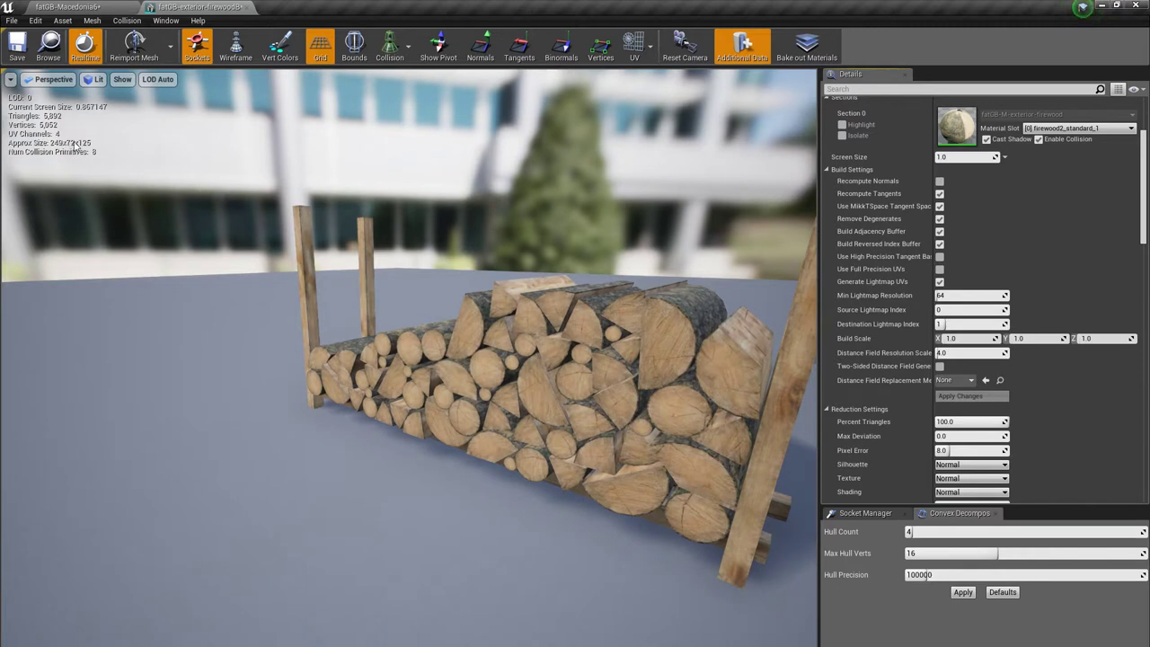
pyautogui.moveTo(409, 360); pyautogui.dragTo(406, 352)
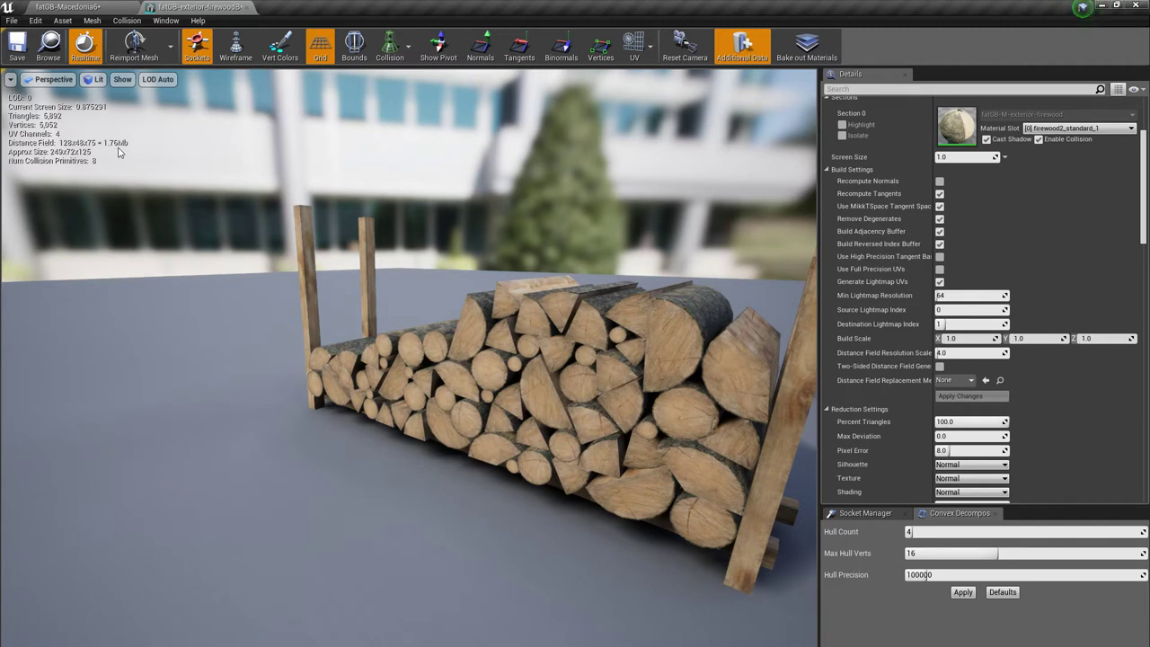
# Step: Set the firewood mesh's Distance Field Resolution Scale back to 1, apply the change, and save the mesh
pyautogui.click(955, 352)
pyautogui.write('1')
pyautogui.press('Return')
pyautogui.click(963, 398)
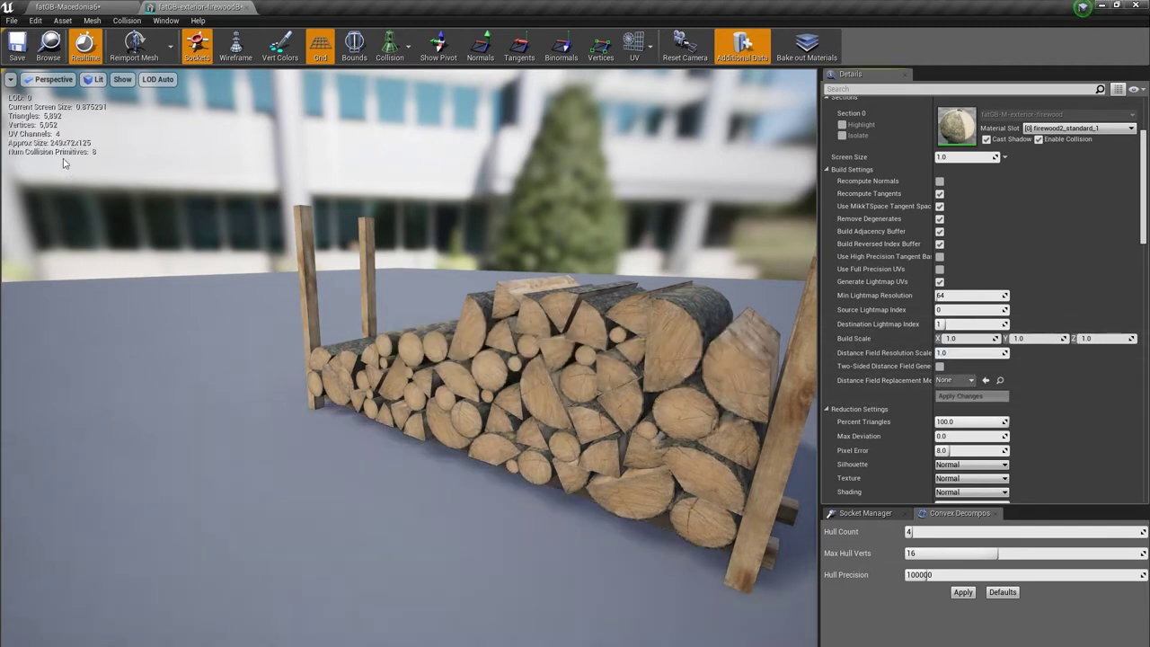
pyautogui.click(11, 47)
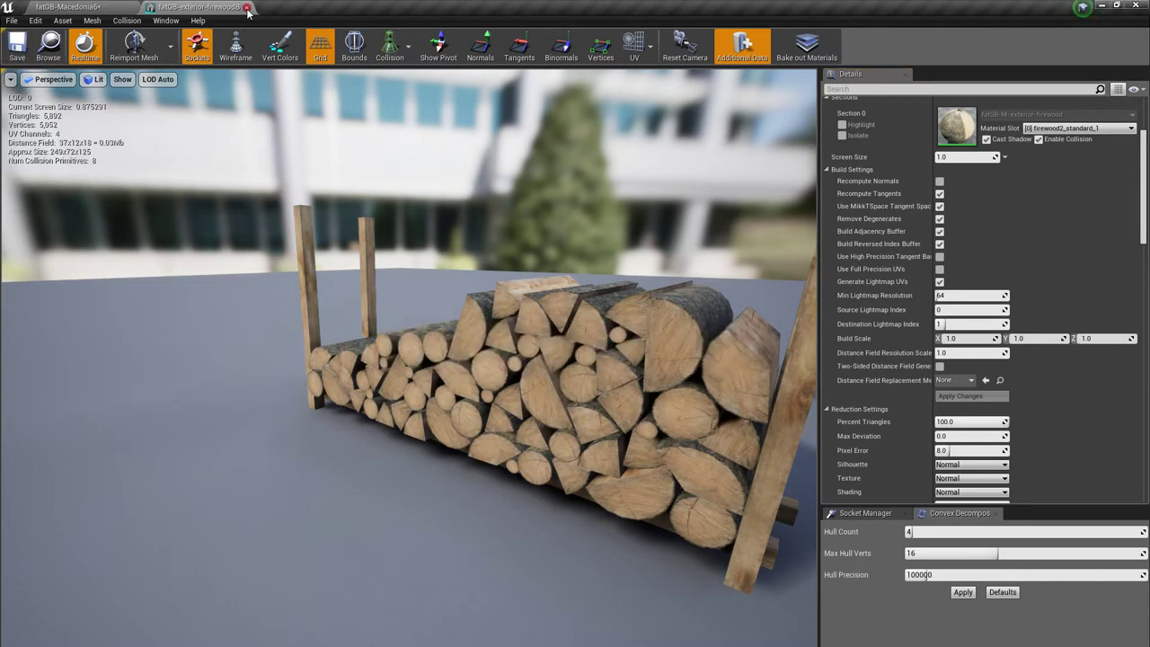
# Step: Close the firewood mesh and select the level's SkyLight to view its Source Type
pyautogui.click(250, 7)
pyautogui.moveTo(812, 231); pyautogui.dragTo(745, 261, button='right')
pyautogui.click(989, 89)
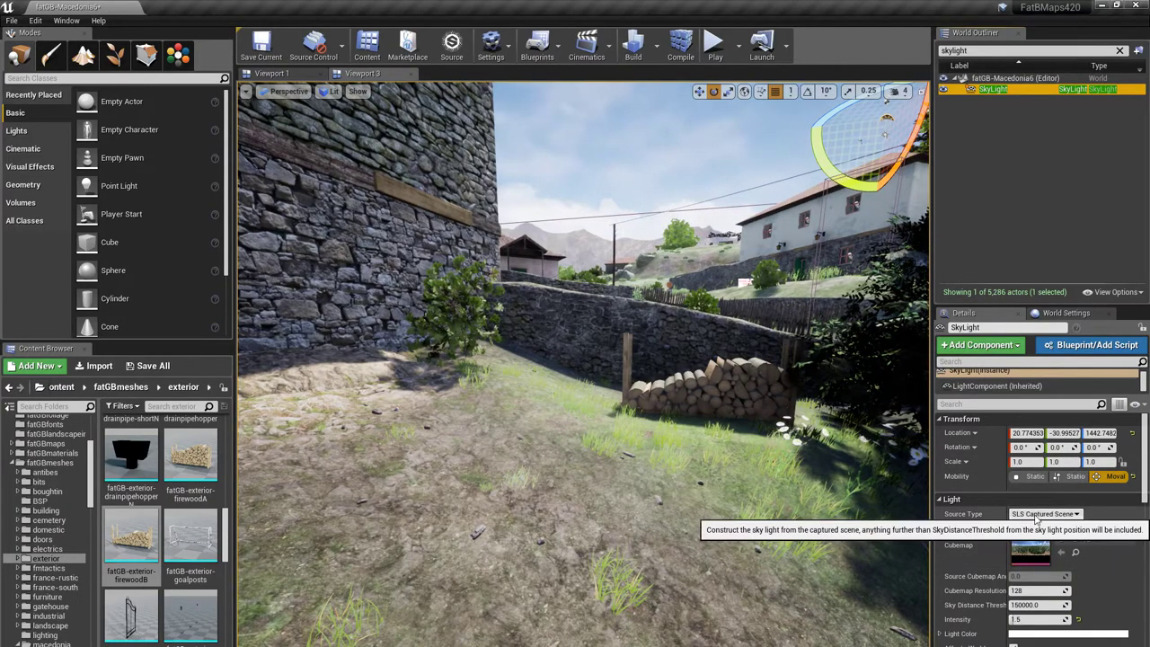
# Step: Select the box reflection capture in the dining room, switch to the Move tool, and examine its Reflection Capture settings
pyautogui.moveTo(773, 306); pyautogui.dragTo(441, 310, button='right')
pyautogui.moveTo(552, 210); pyautogui.dragTo(551, 211, button='right')
pyautogui.moveTo(678, 419); pyautogui.dragTo(678, 418, button='right')
pyautogui.click(646, 396)
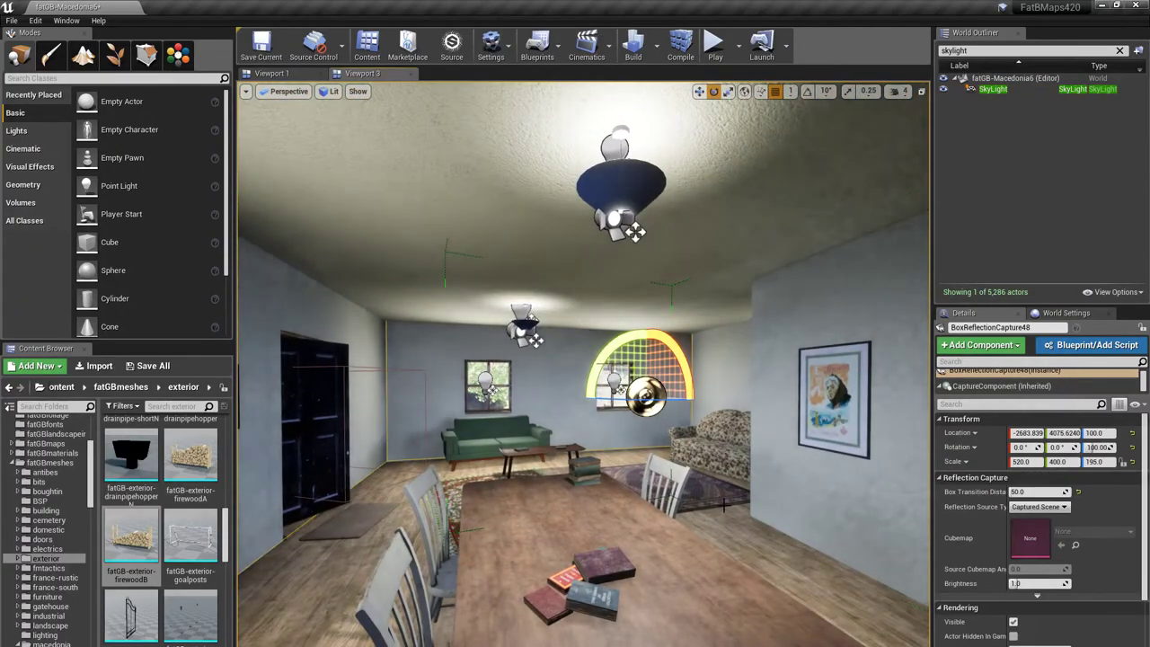
pyautogui.moveTo(733, 518); pyautogui.dragTo(733, 518, button='right')
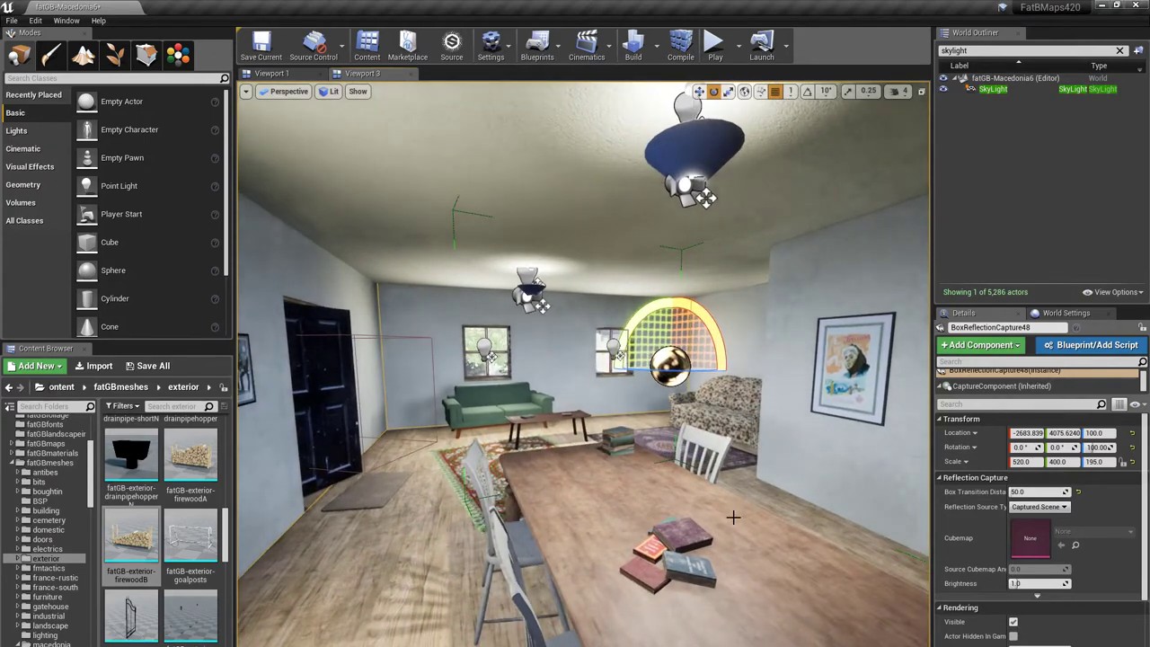
pyautogui.press('w')
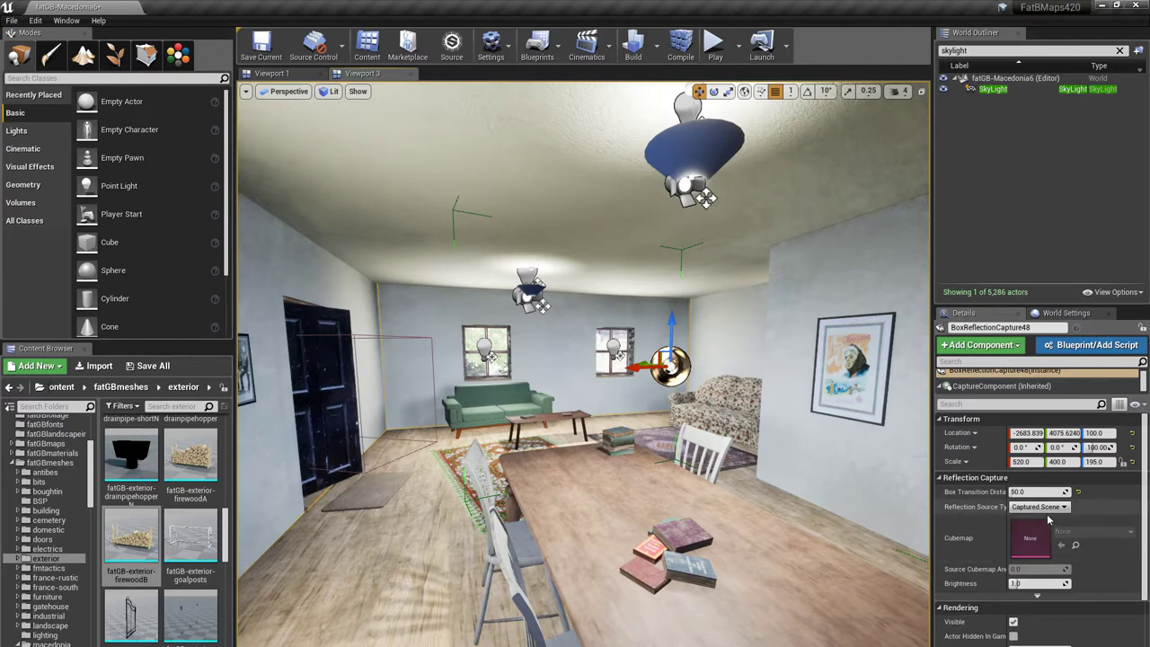
# Step: Try DaylightAmbientCubemap as the box reflection capture's Specified Cubemap source, and set its Reflection Source Type back to Captured Scene
pyautogui.click(1042, 507)
pyautogui.click(1041, 528)
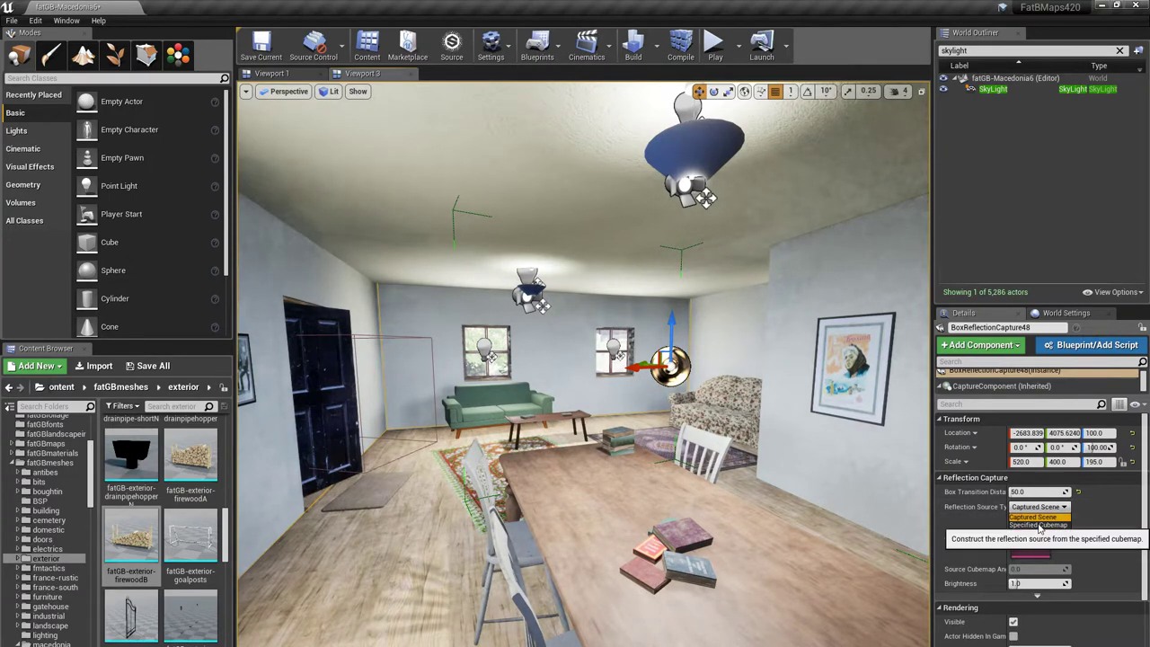
pyautogui.click(1070, 533)
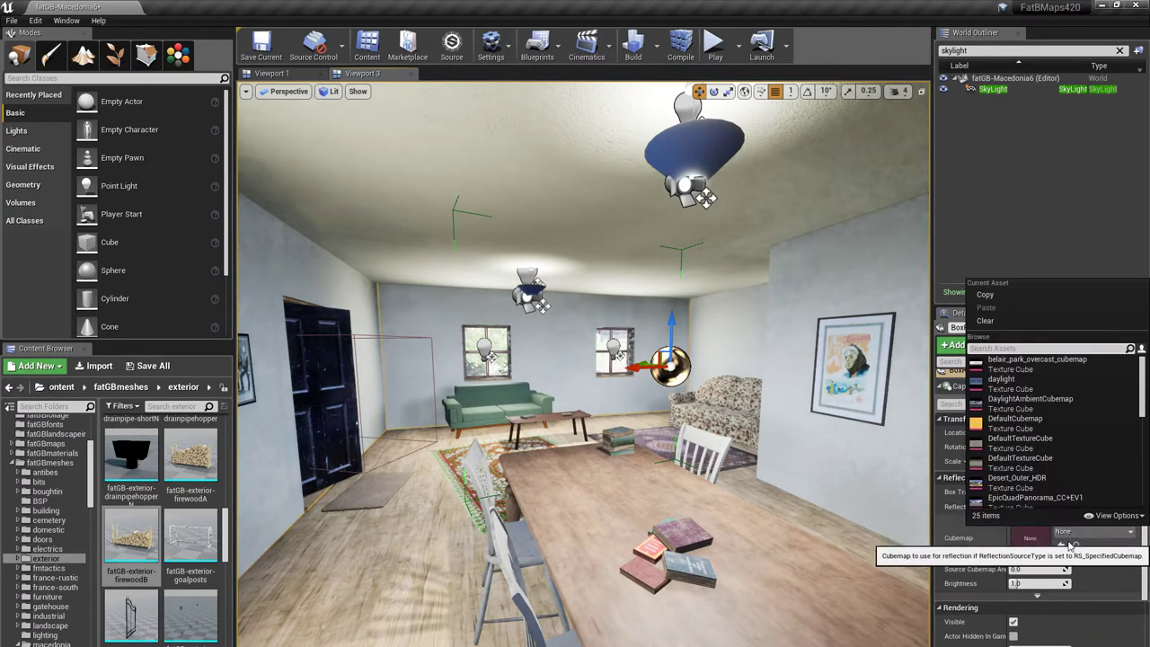
pyautogui.click(1010, 409)
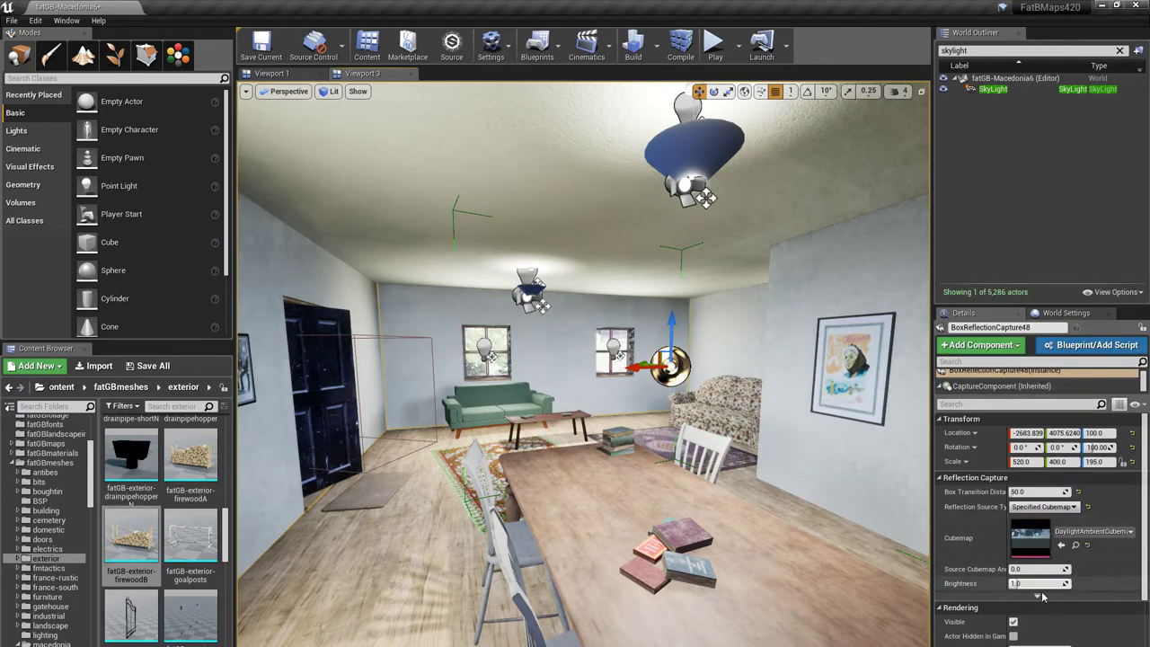
pyautogui.click(1042, 507)
pyautogui.click(1033, 517)
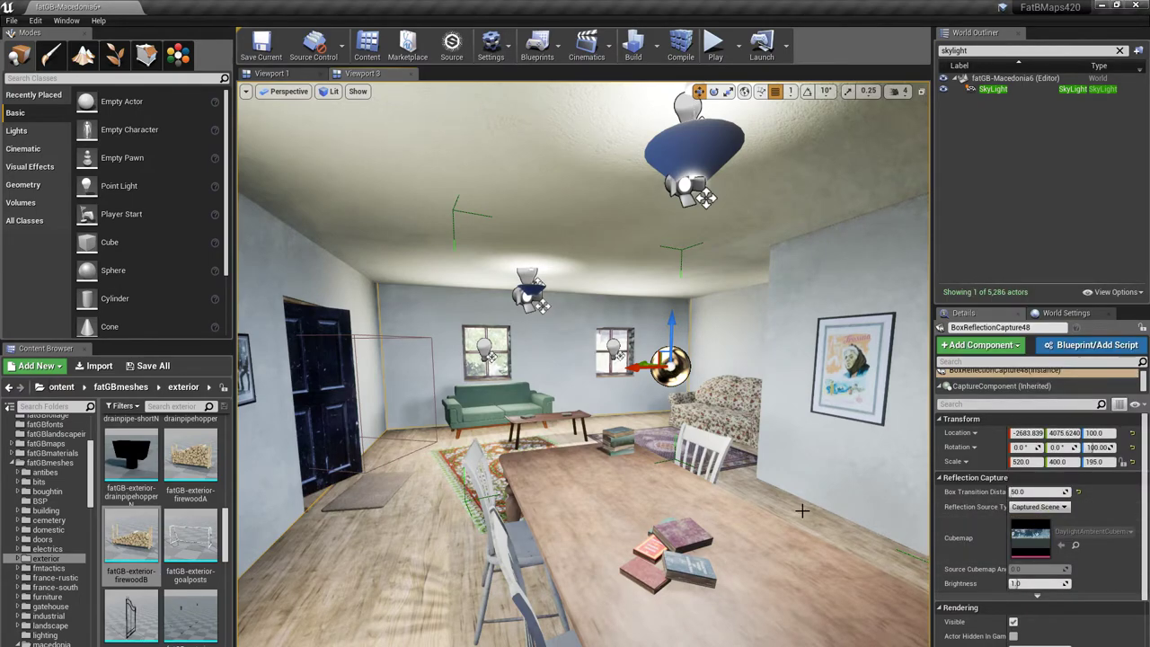
# Step: Raise the dining room's box reflection capture to a Z location of 280, examine the room's reflections, and undo the move
pyautogui.click(791, 279)
pyautogui.moveTo(791, 279); pyautogui.dragTo(903, 280, button='right')
pyautogui.moveTo(453, 489); pyautogui.dragTo(471, 413, button='right')
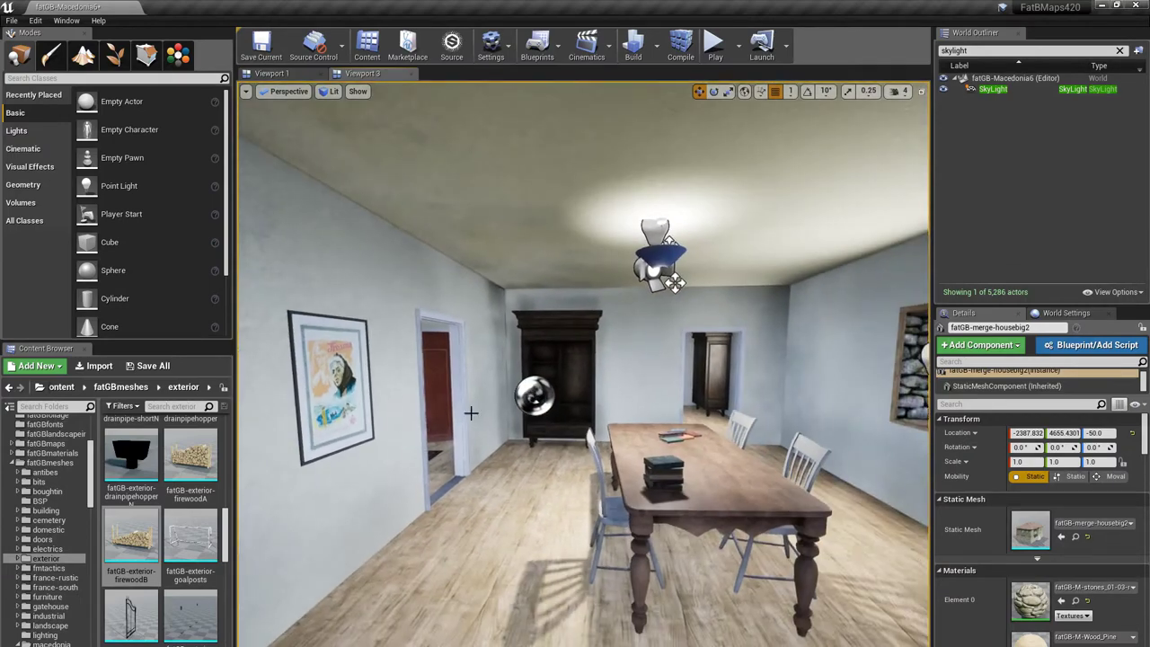
pyautogui.click(535, 395)
pyautogui.moveTo(534, 355); pyautogui.dragTo(526, 207)
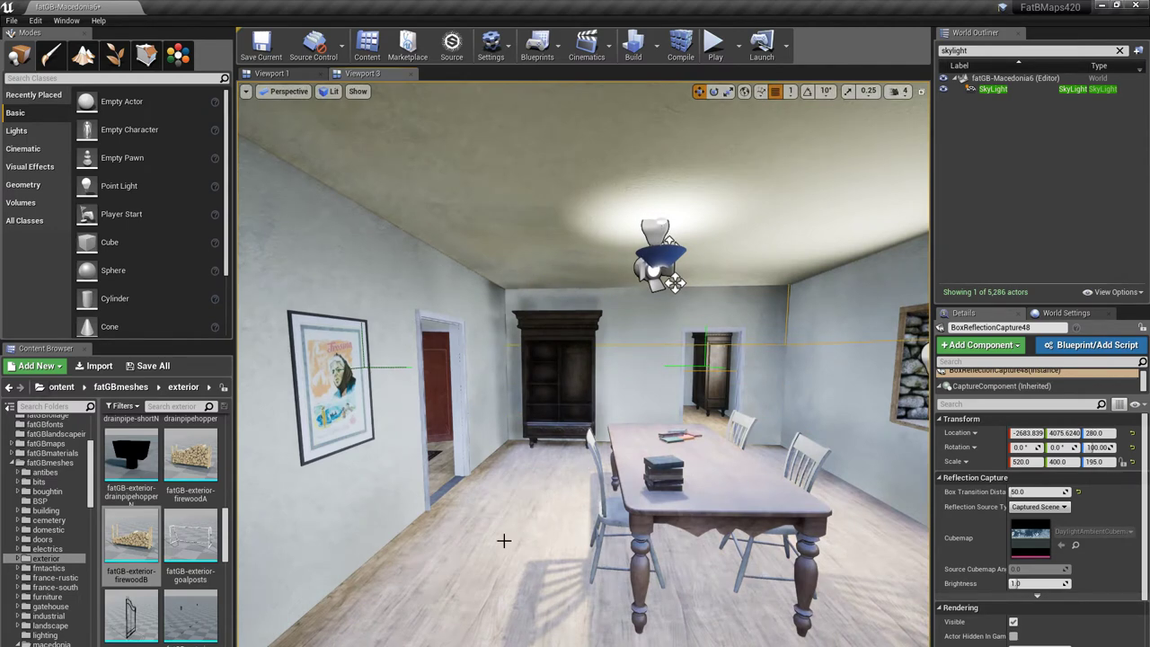
pyautogui.moveTo(600, 495)
pyautogui.mouseDown()
pyautogui.moveTo(647, 497)
pyautogui.moveTo(607, 501)
pyautogui.mouseUp()
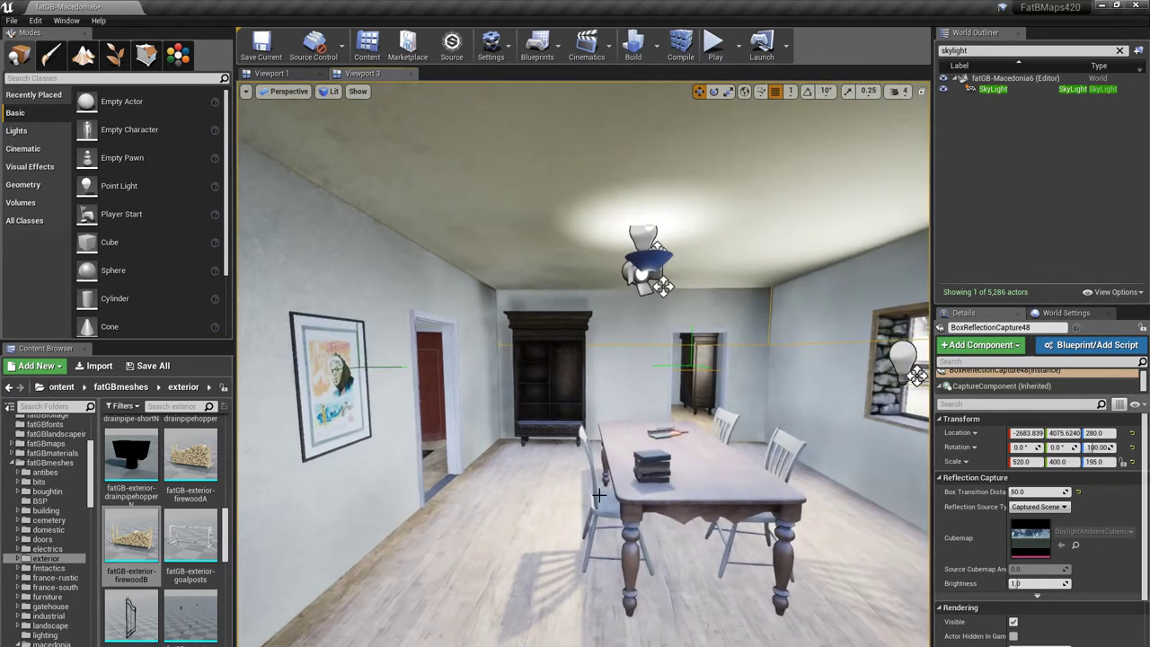
pyautogui.moveTo(539, 476)
pyautogui.mouseDown()
pyautogui.moveTo(540, 516)
pyautogui.moveTo(543, 494)
pyautogui.moveTo(665, 476)
pyautogui.moveTo(539, 486)
pyautogui.moveTo(665, 476)
pyautogui.moveTo(692, 395)
pyautogui.moveTo(539, 481)
pyautogui.mouseUp()
pyautogui.hotkey('ctrl', 'z')
pyautogui.moveTo(468, 539)
pyautogui.mouseDown()
pyautogui.moveTo(468, 503)
pyautogui.moveTo(449, 530)
pyautogui.moveTo(468, 539)
pyautogui.mouseUp()
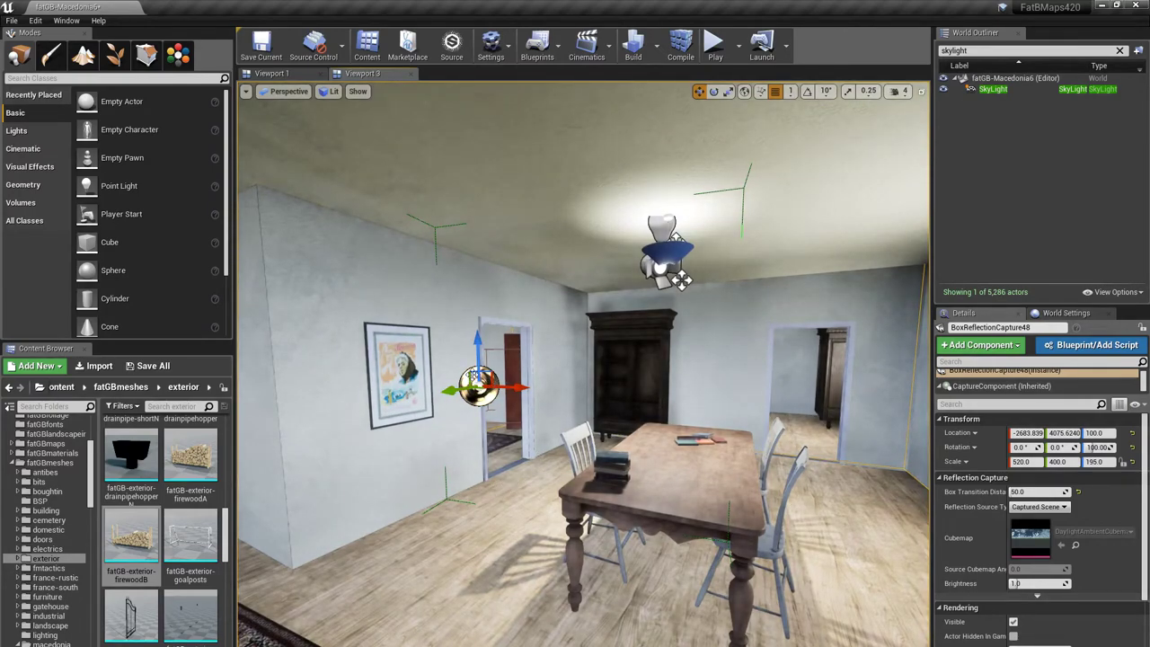
# Step: Select the level's SkyLight, set its Source Type to SLS Specified Cubemap, and examine the lighting on the village houses
pyautogui.moveTo(486, 509)
pyautogui.mouseDown(button='right')
pyautogui.moveTo(647, 521)
pyautogui.moveTo(589, 502)
pyautogui.moveTo(467, 512)
pyautogui.mouseUp(button='right')
pyautogui.moveTo(753, 390); pyautogui.dragTo(753, 390, button='right')
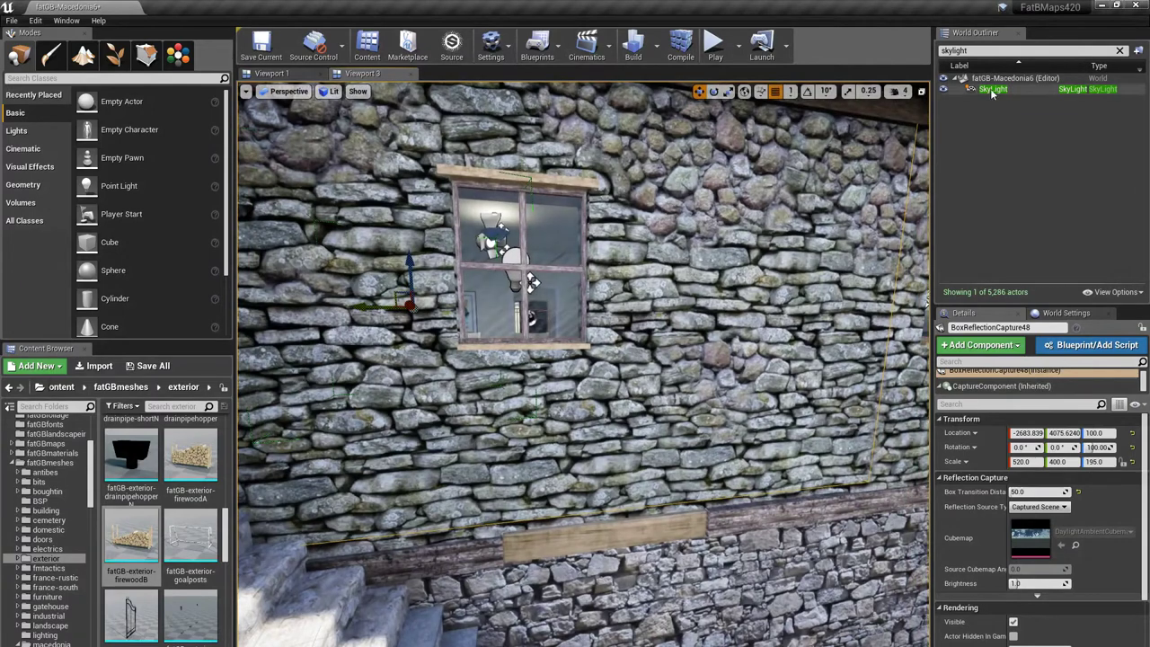
pyautogui.click(993, 89)
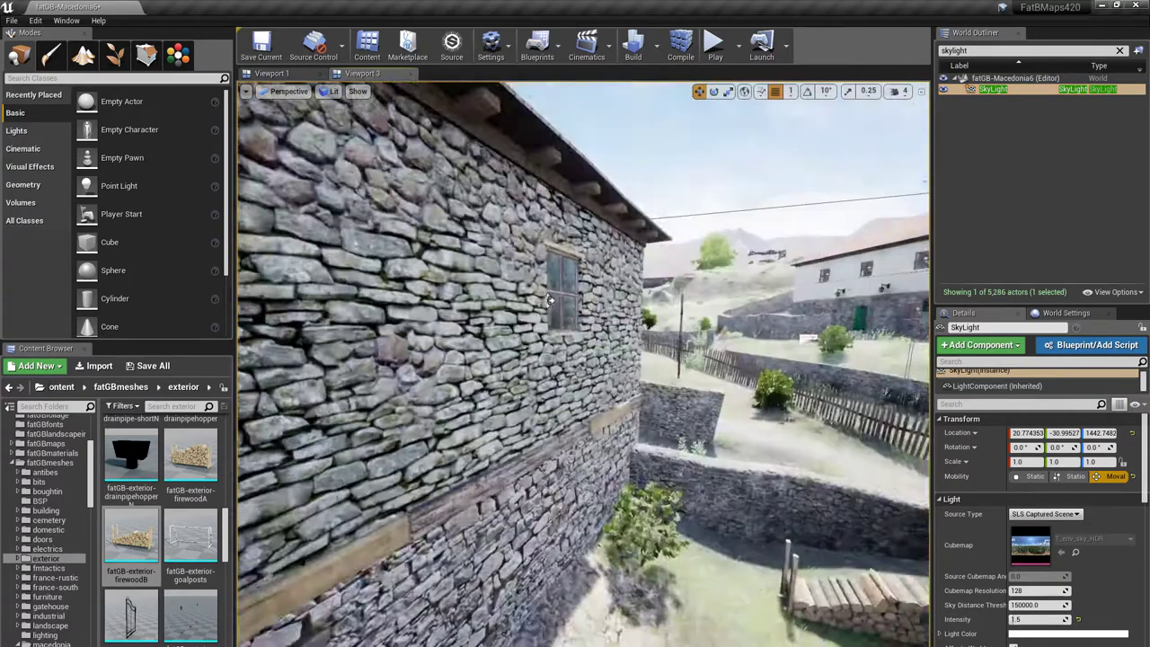
pyautogui.moveTo(584, 364); pyautogui.dragTo(571, 314, button='right')
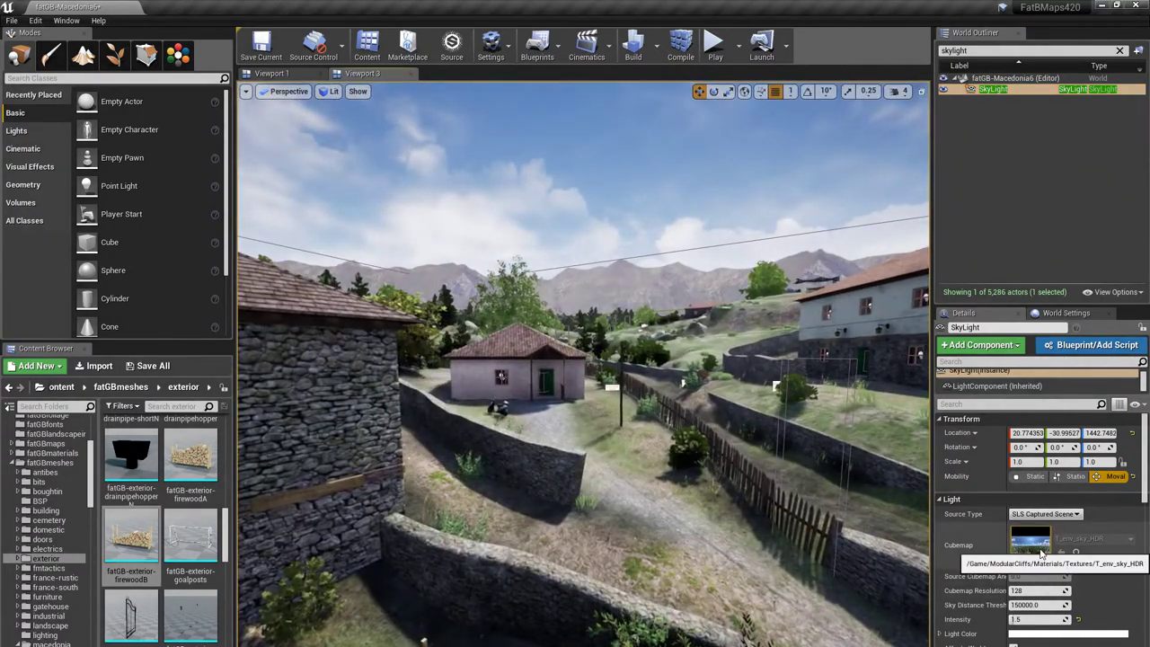
pyautogui.click(1042, 514)
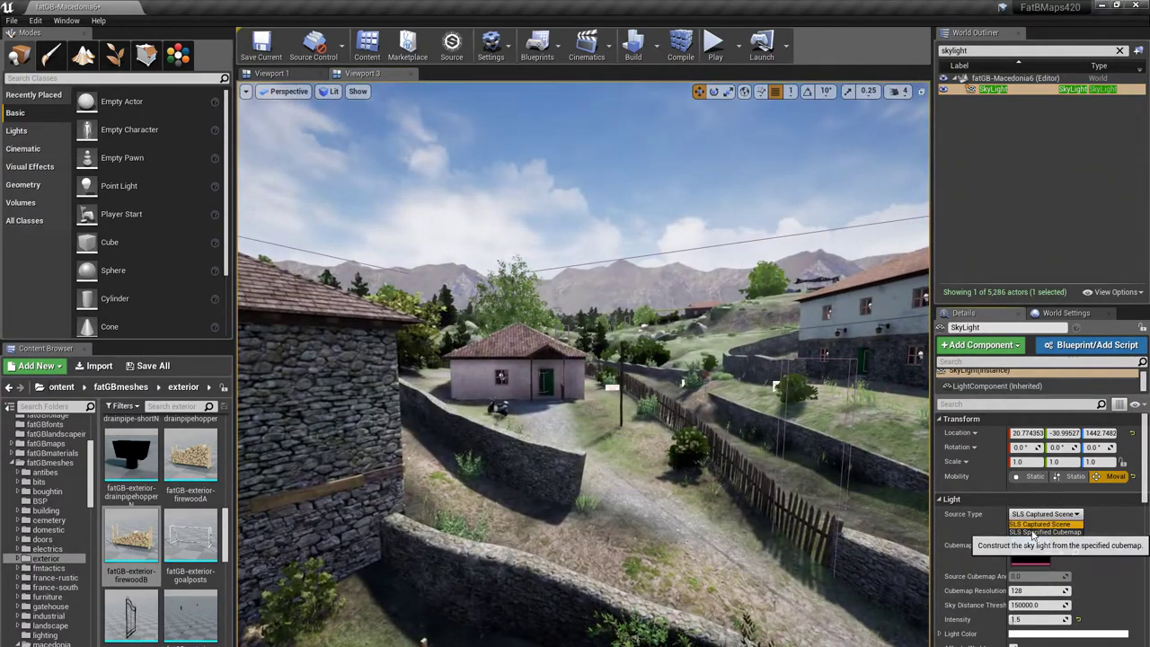
pyautogui.click(1042, 535)
pyautogui.moveTo(787, 559); pyautogui.dragTo(759, 571, button='right')
pyautogui.moveTo(747, 479); pyautogui.dragTo(753, 432, button='right')
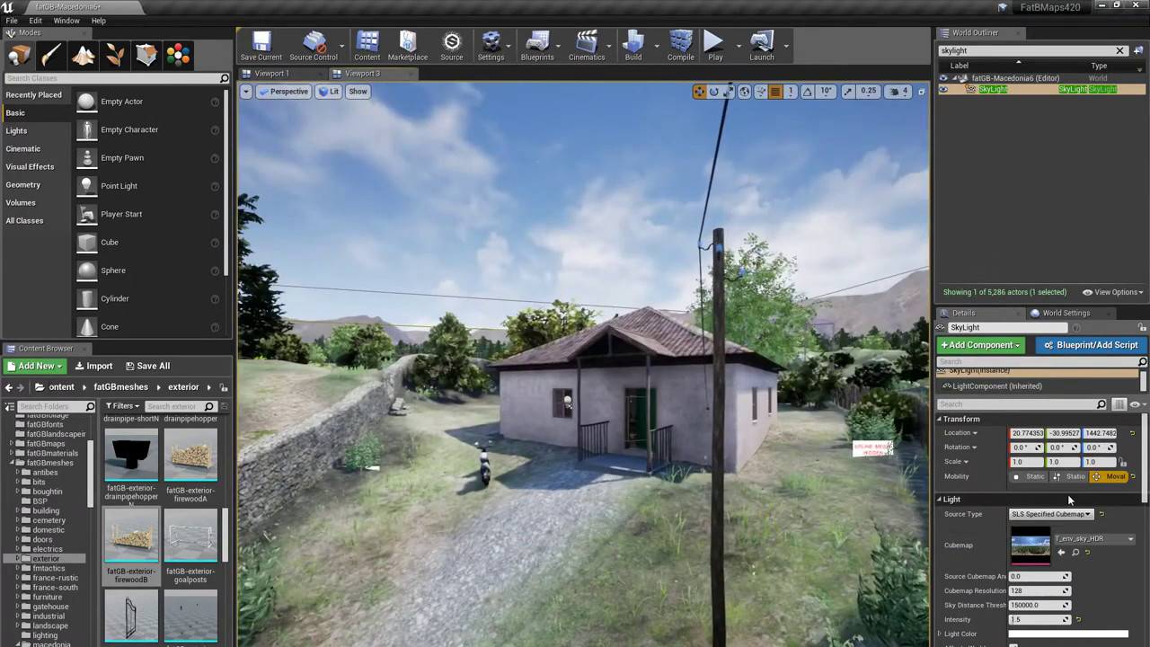
# Step: Assign the OpenfootageNETfeild2high texture as the SkyLight's cubemap and examine the lighting on the house walls
pyautogui.click(1087, 538)
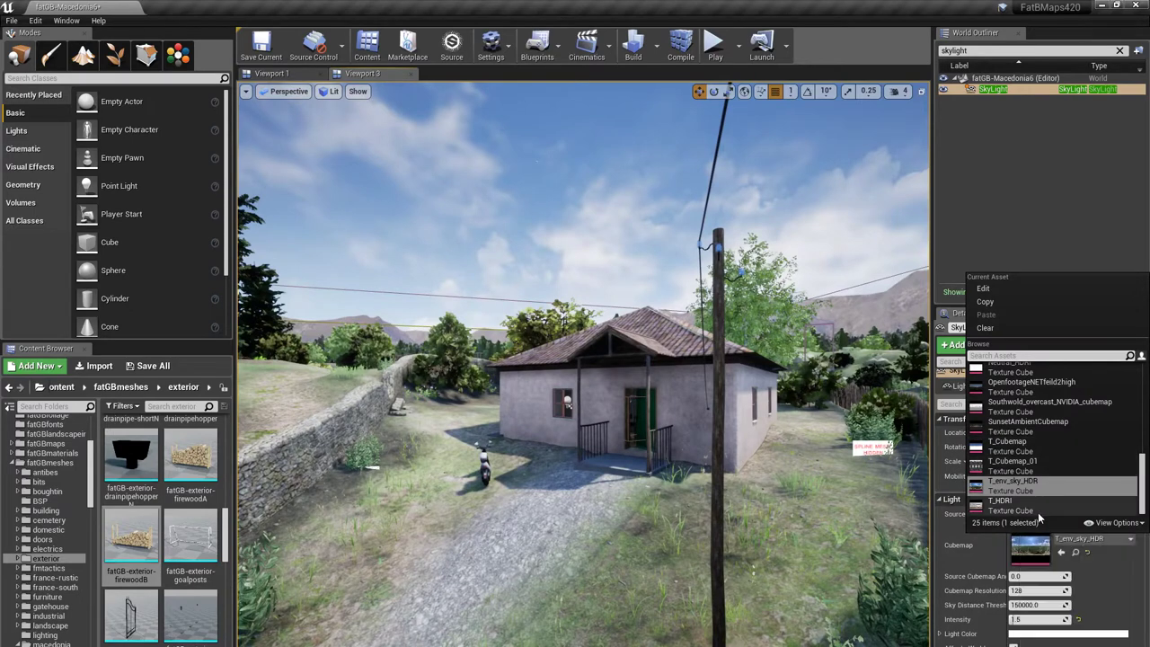
pyautogui.click(1035, 396)
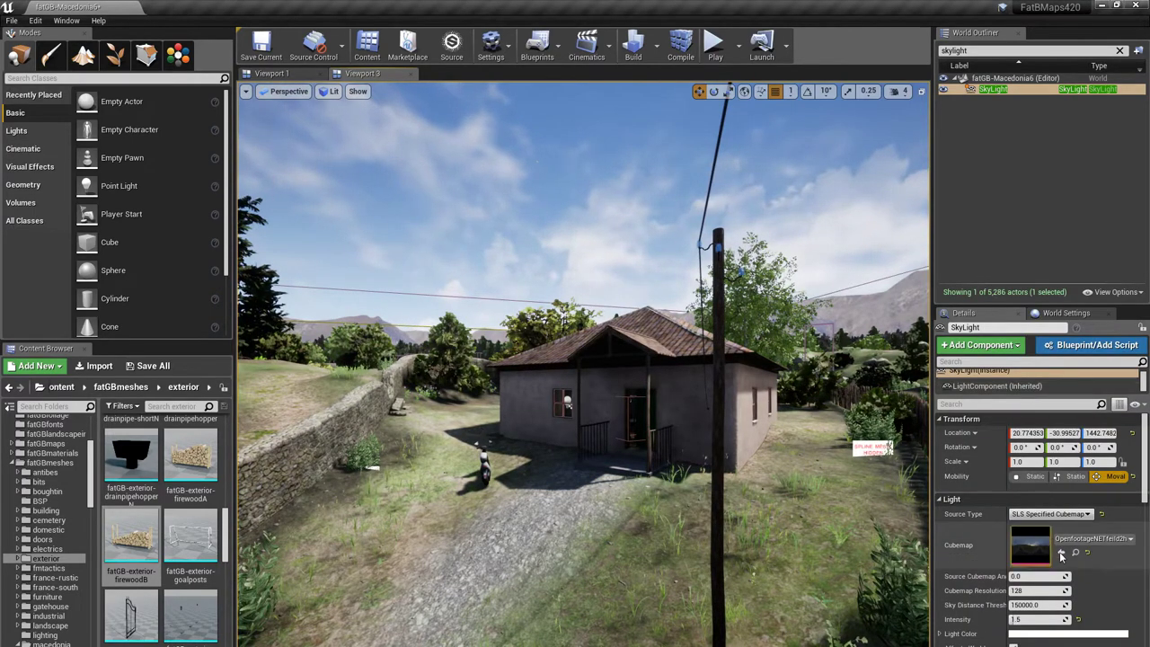
pyautogui.moveTo(558, 575)
pyautogui.mouseDown(button='right')
pyautogui.moveTo(256, 575)
pyautogui.moveTo(549, 575)
pyautogui.mouseUp(button='right')
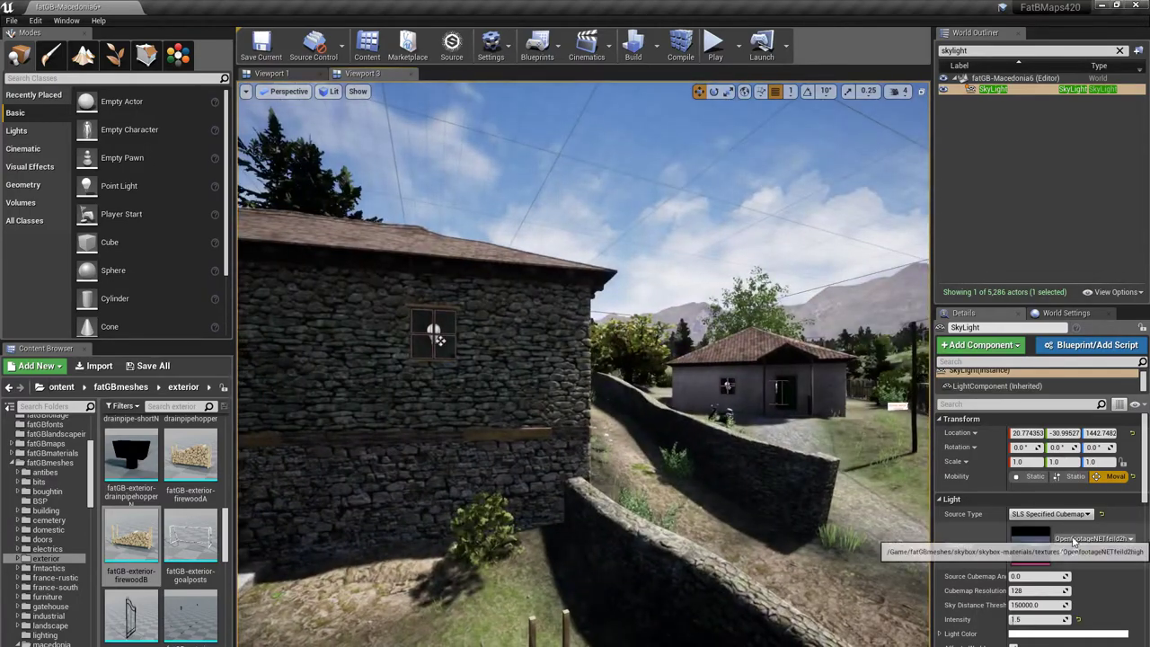
# Step: Reset the SkyLight's cubemap to None and set its Source Type back to SLS Captured Scene
pyautogui.click(1073, 539)
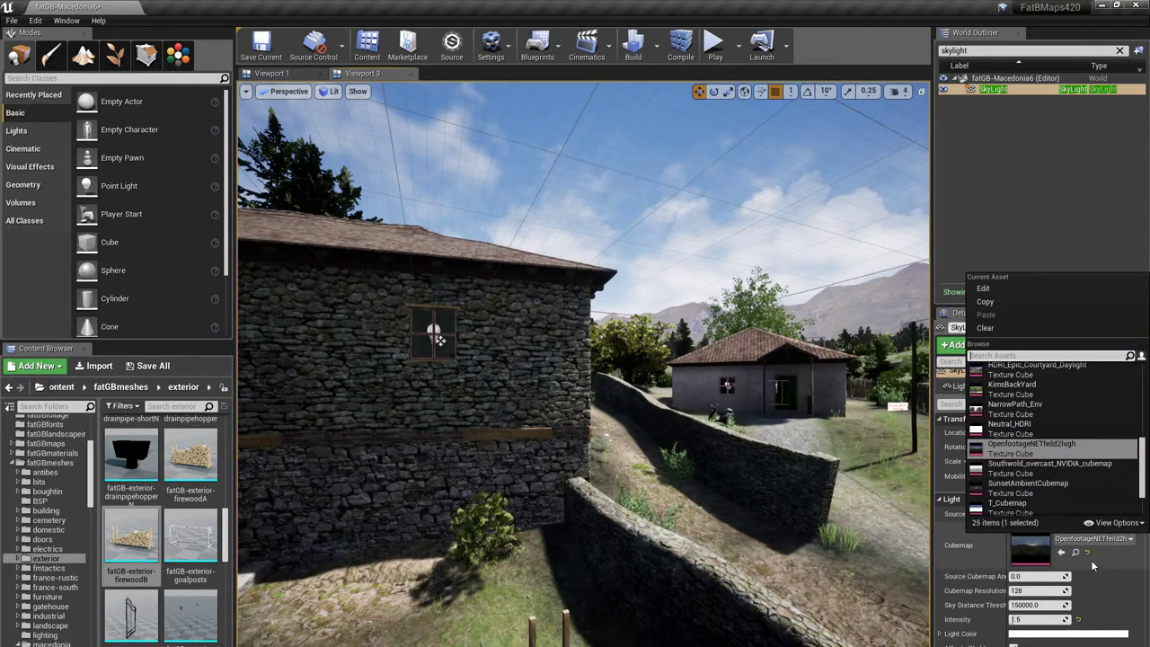
pyautogui.click(1088, 553)
pyautogui.click(1048, 514)
pyautogui.click(1046, 525)
pyautogui.moveTo(732, 557); pyautogui.dragTo(575, 550, button='right')
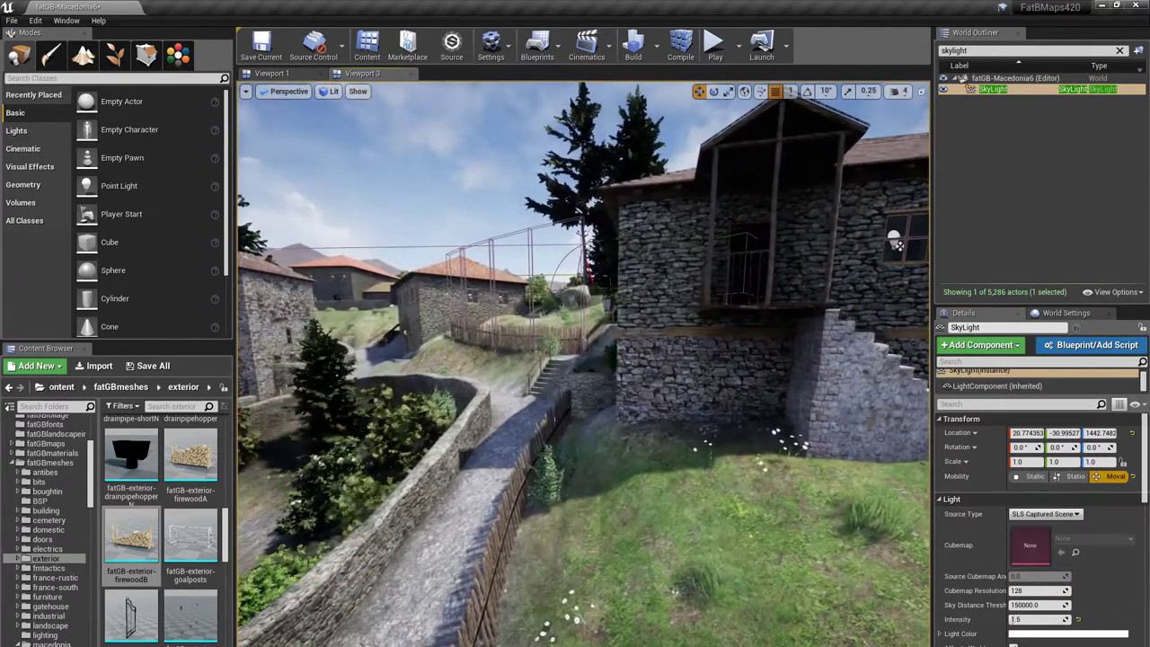
pyautogui.moveTo(886, 557); pyautogui.dragTo(1102, 548, button='right')
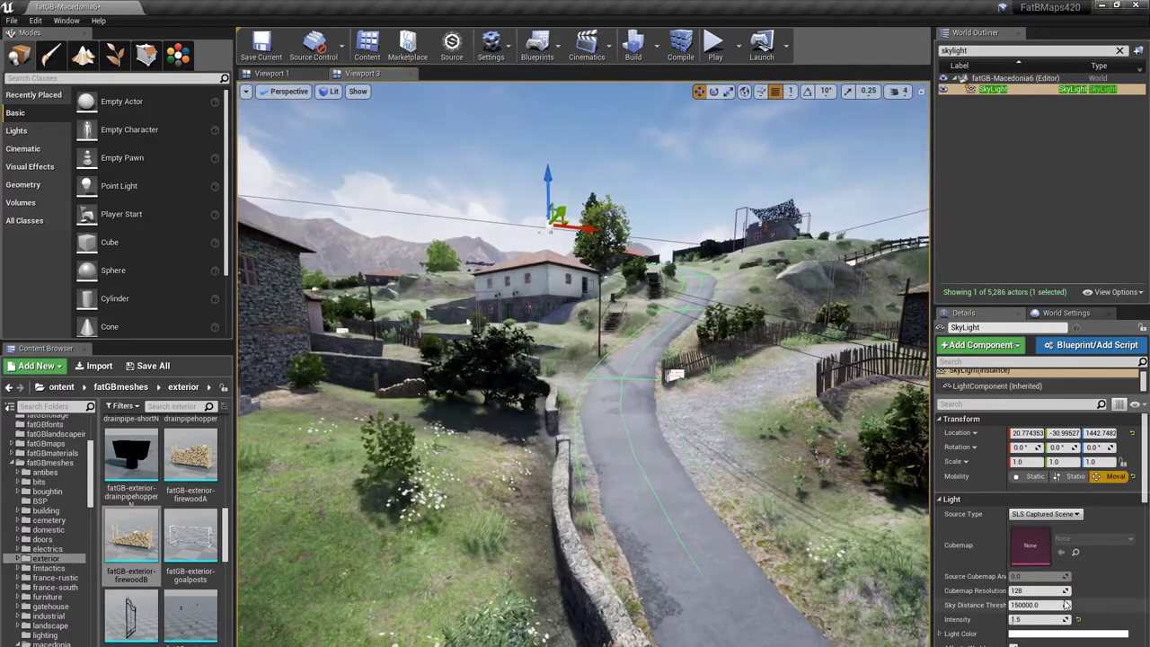
# Step: Widen the SkyLight's details so the full names of its lower hemisphere and shadow settings can be read
pyautogui.scroll(-2, 1067, 606)
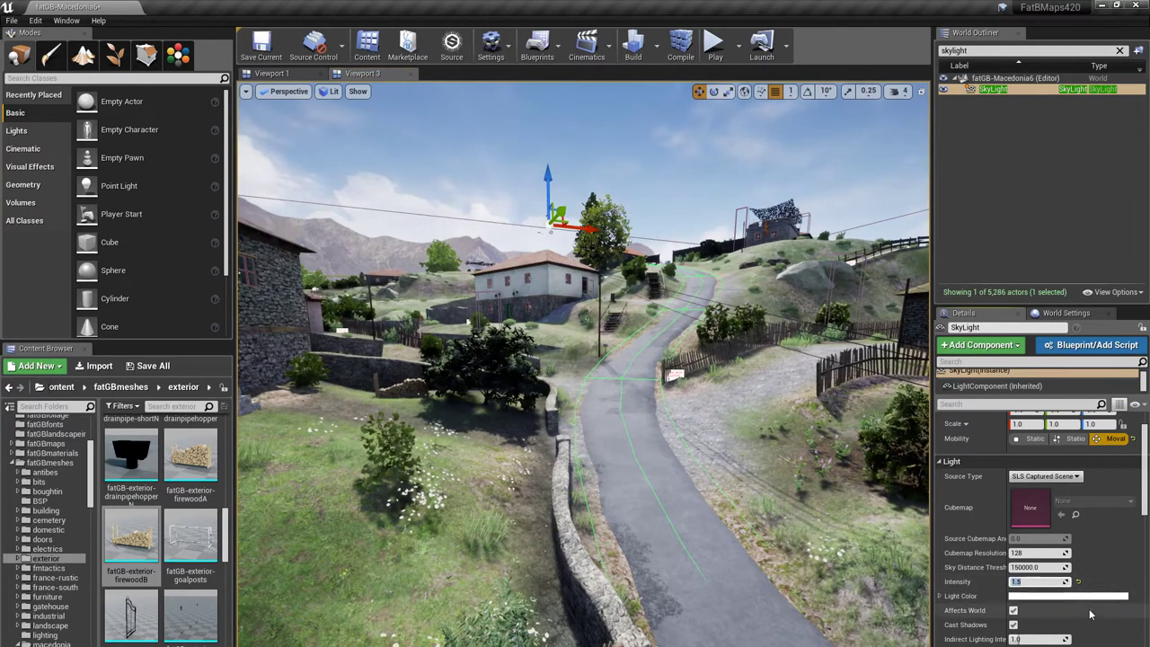
pyautogui.scroll(-3, 1090, 613)
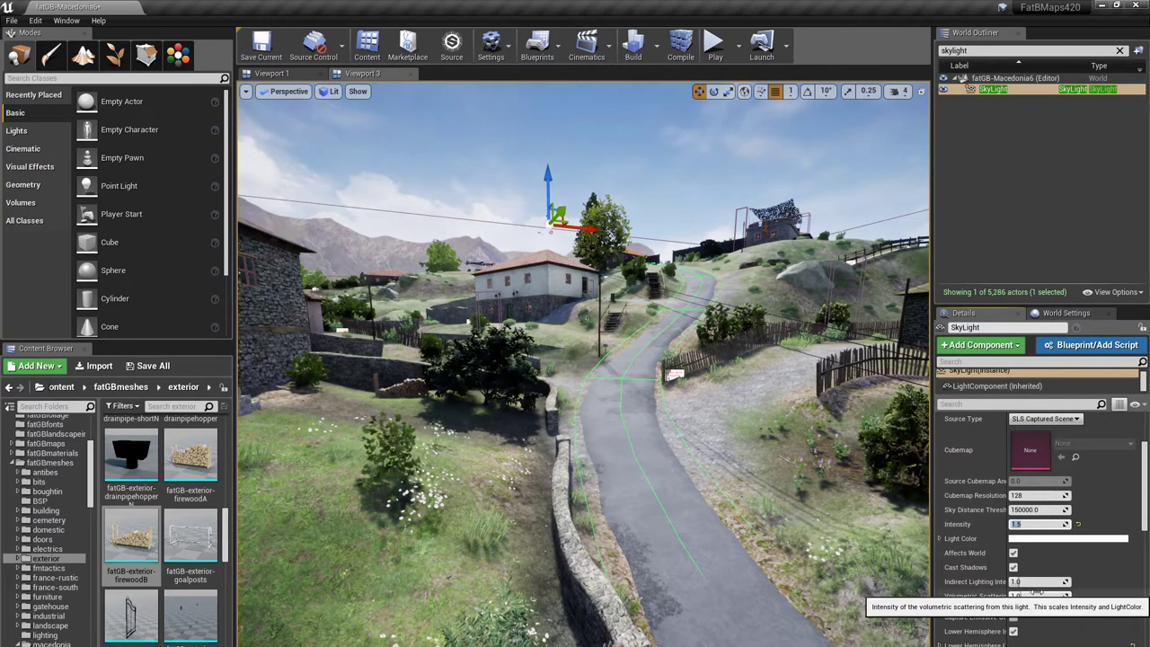
pyautogui.scroll(-3, 1037, 592)
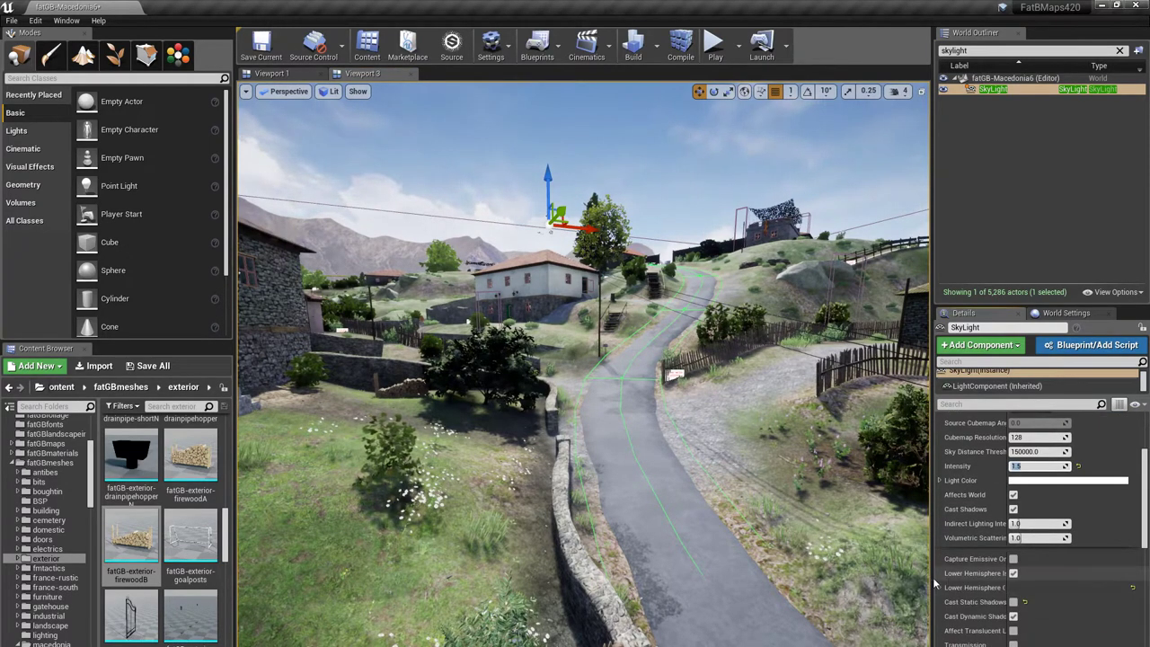
pyautogui.moveTo(930, 579); pyautogui.dragTo(823, 579)
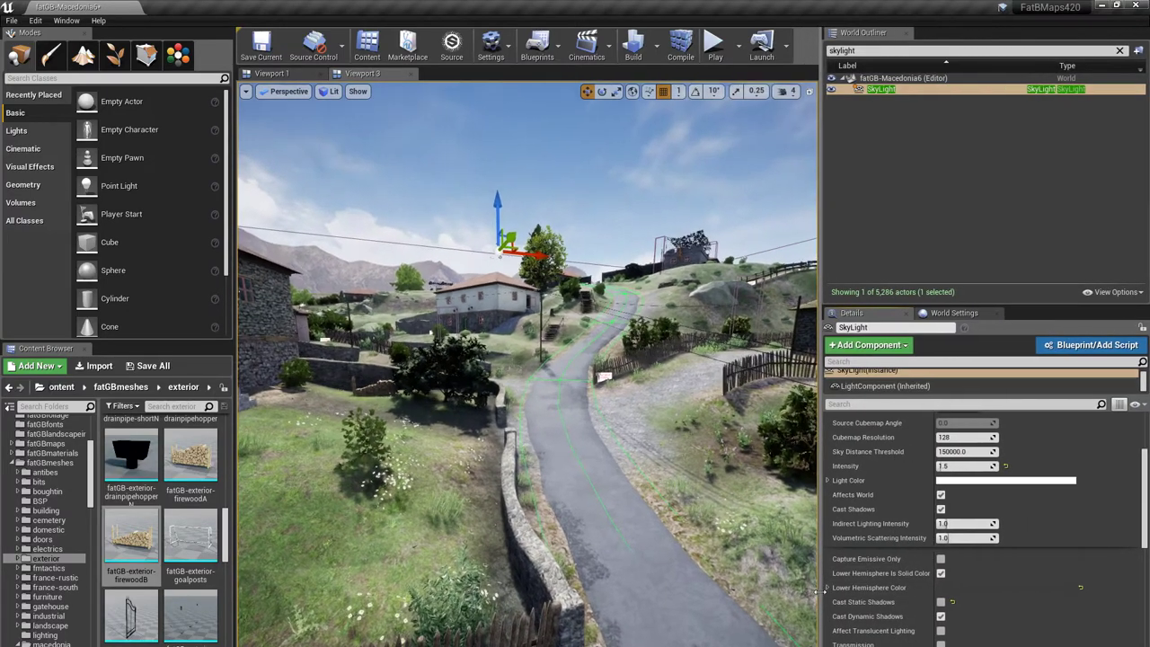
# Step: Turn off the SkyLight's Lower Hemisphere Is Solid Color and examine the lighting inside the living room
pyautogui.press('w')
pyautogui.moveTo(762, 575); pyautogui.dragTo(575, 494, button='right')
pyautogui.moveTo(674, 570); pyautogui.dragTo(740, 564, button='right')
pyautogui.click(941, 573)
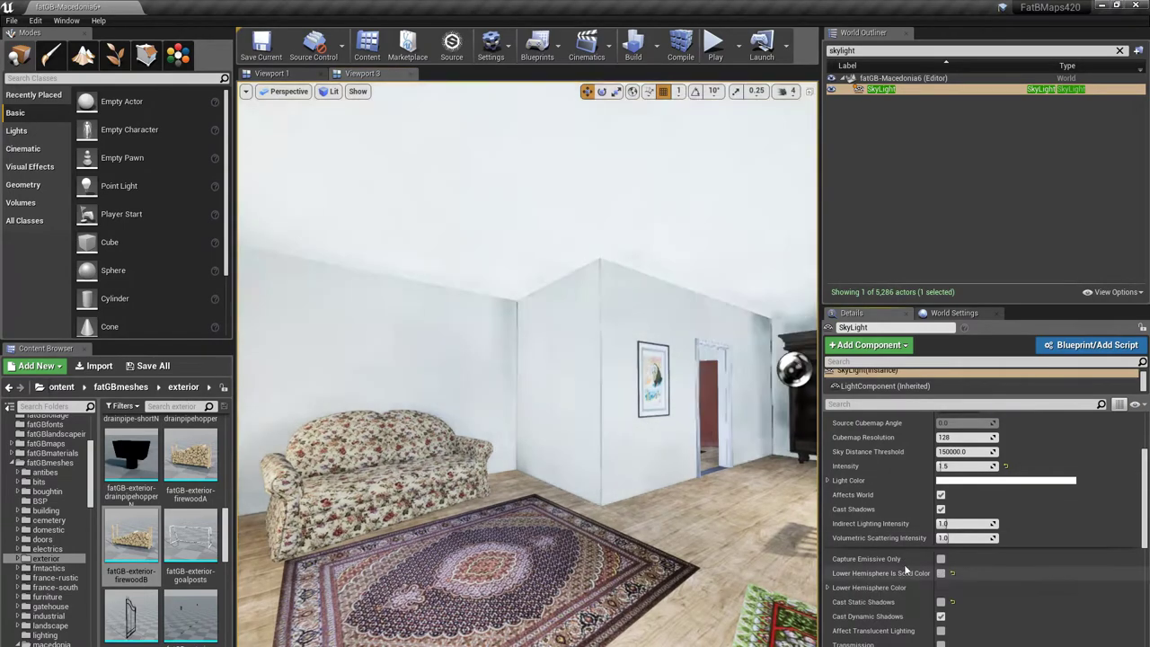
pyautogui.moveTo(773, 548); pyautogui.dragTo(804, 548, button='right')
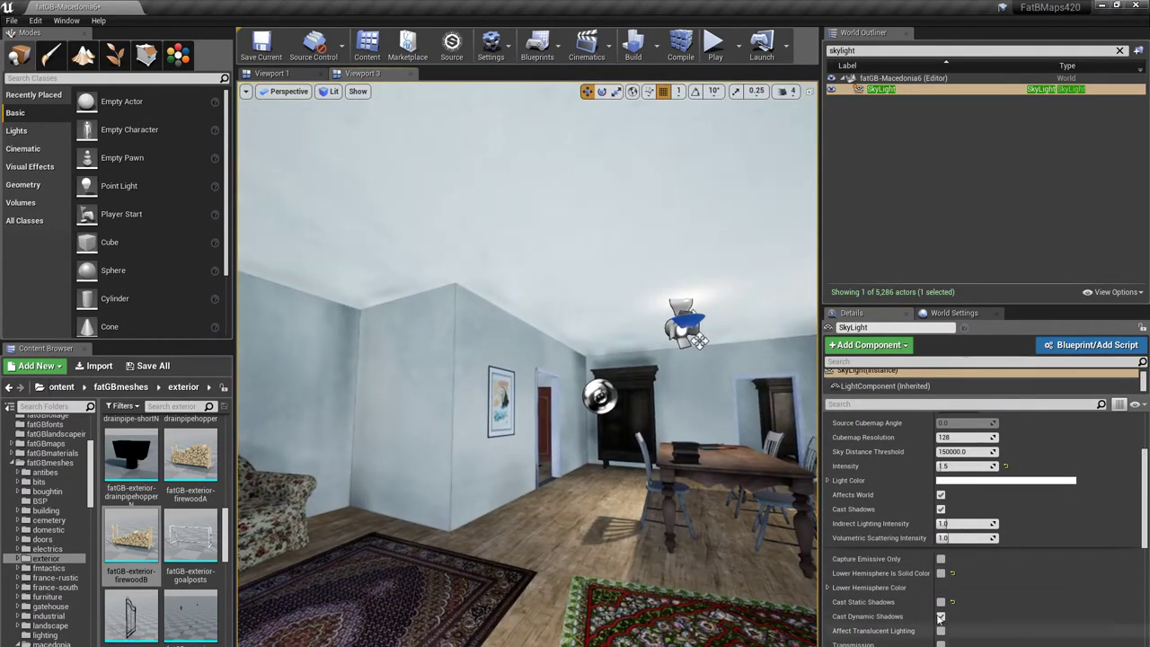
pyautogui.moveTo(560, 528); pyautogui.dragTo(494, 526, button='right')
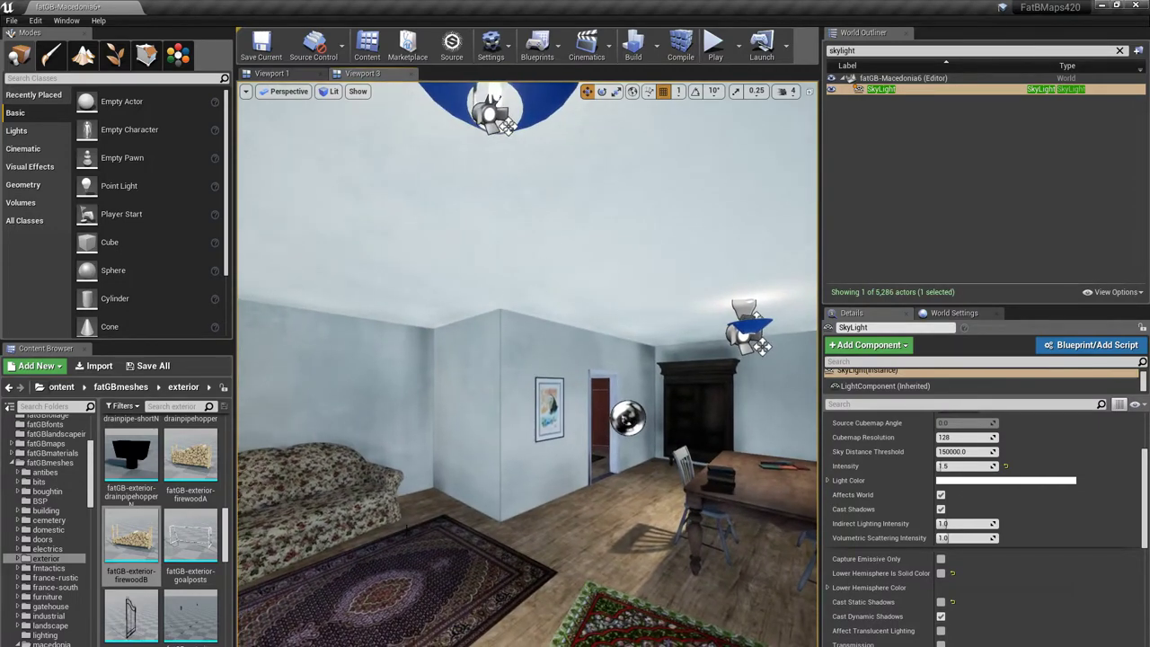
pyautogui.moveTo(494, 525)
pyautogui.mouseDown(button='right')
pyautogui.moveTo(484, 550)
pyautogui.moveTo(498, 530)
pyautogui.moveTo(535, 541)
pyautogui.moveTo(494, 543)
pyautogui.moveTo(477, 521)
pyautogui.mouseUp(button='right')
# Step: Turn Lower Hemisphere Is Solid Color back on, try adjusting the value of the Lower Hemisphere Color, and close the color picker
pyautogui.click(941, 574)
pyautogui.click(958, 587)
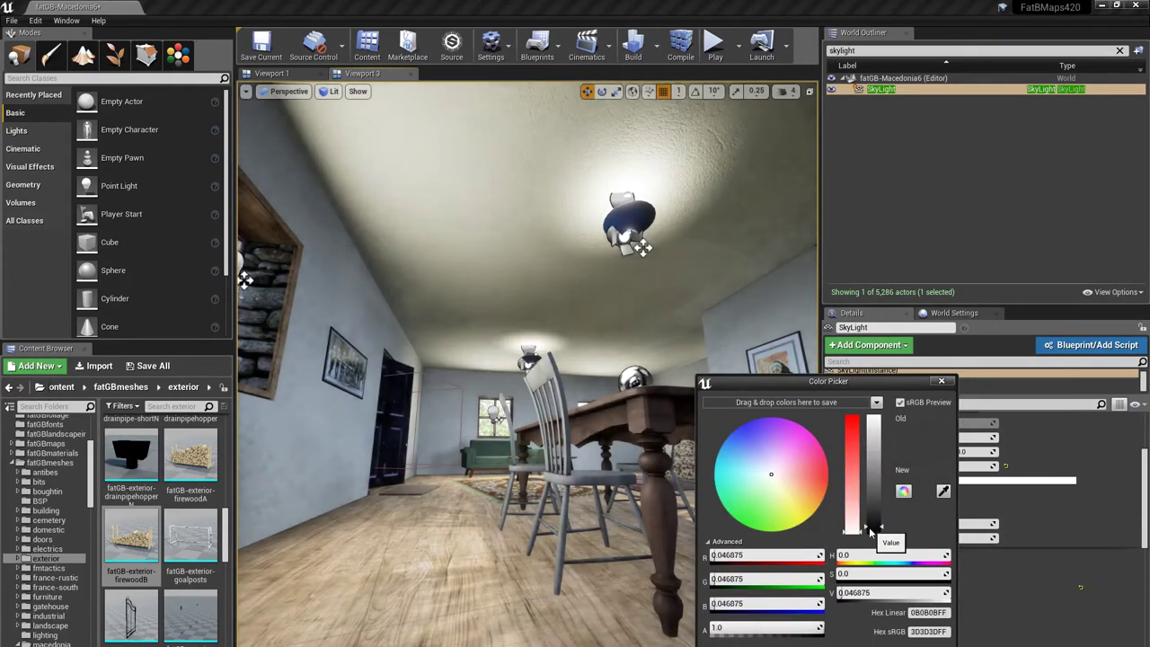
pyautogui.moveTo(876, 532); pyautogui.dragTo(901, 634)
pyautogui.click(892, 646)
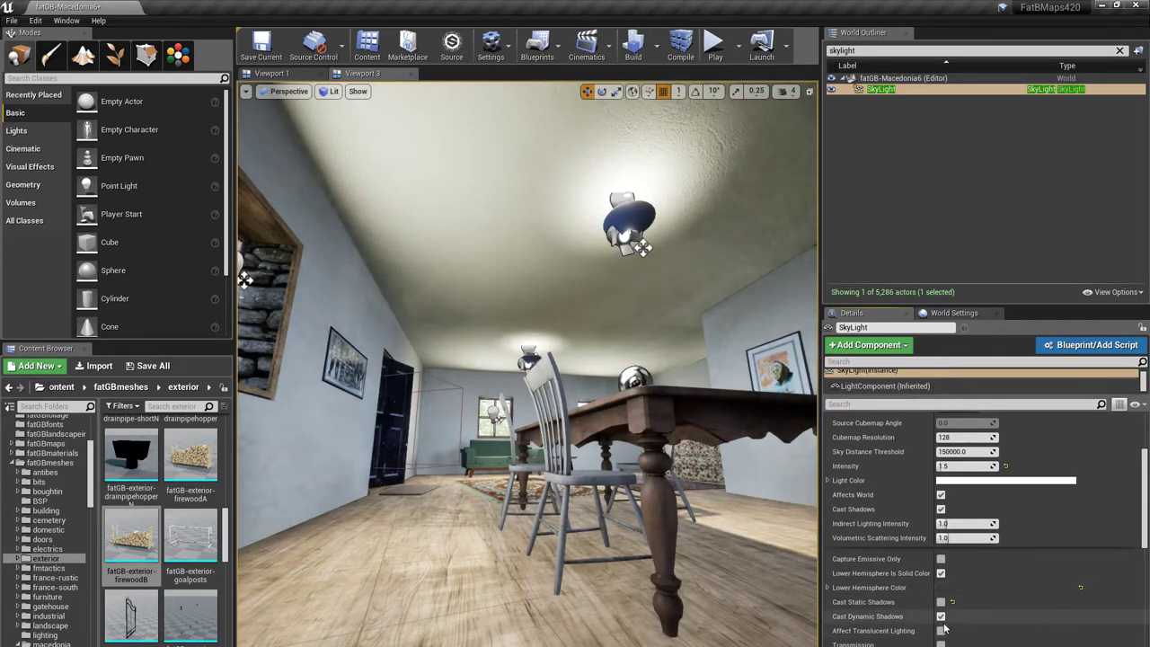
# Step: Set the SkyLight's Distance Field Ambient Occlusion Max Distance to 0 and examine the house's interior and exterior stone wall
pyautogui.scroll(-2, 943, 618)
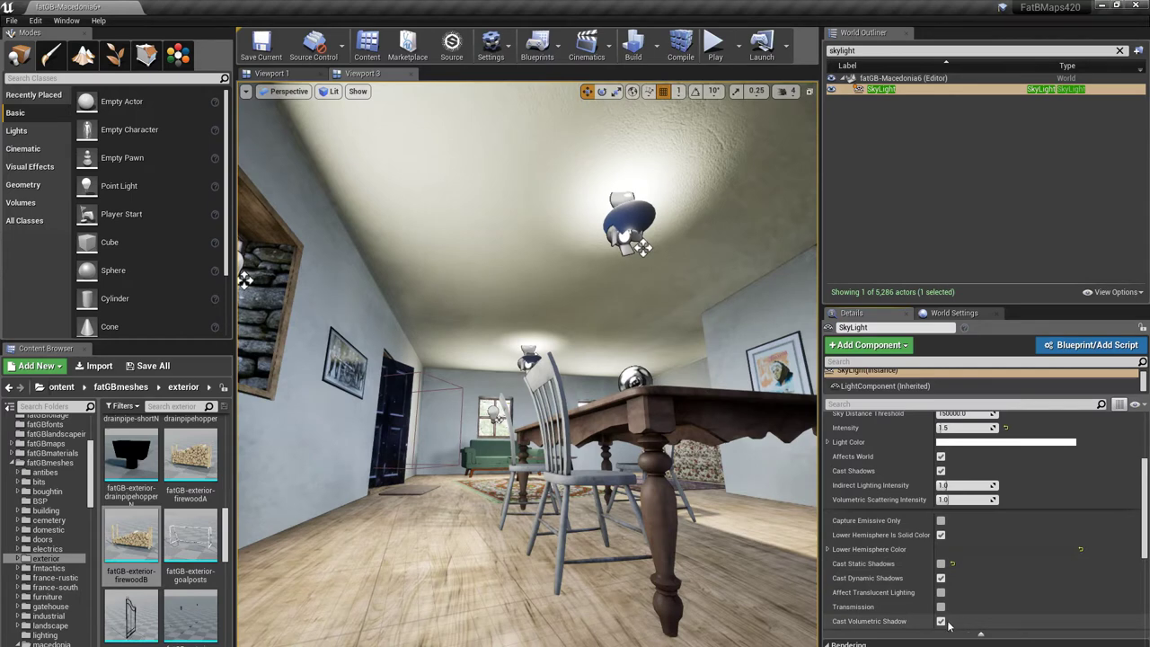
pyautogui.scroll(-7, 1035, 622)
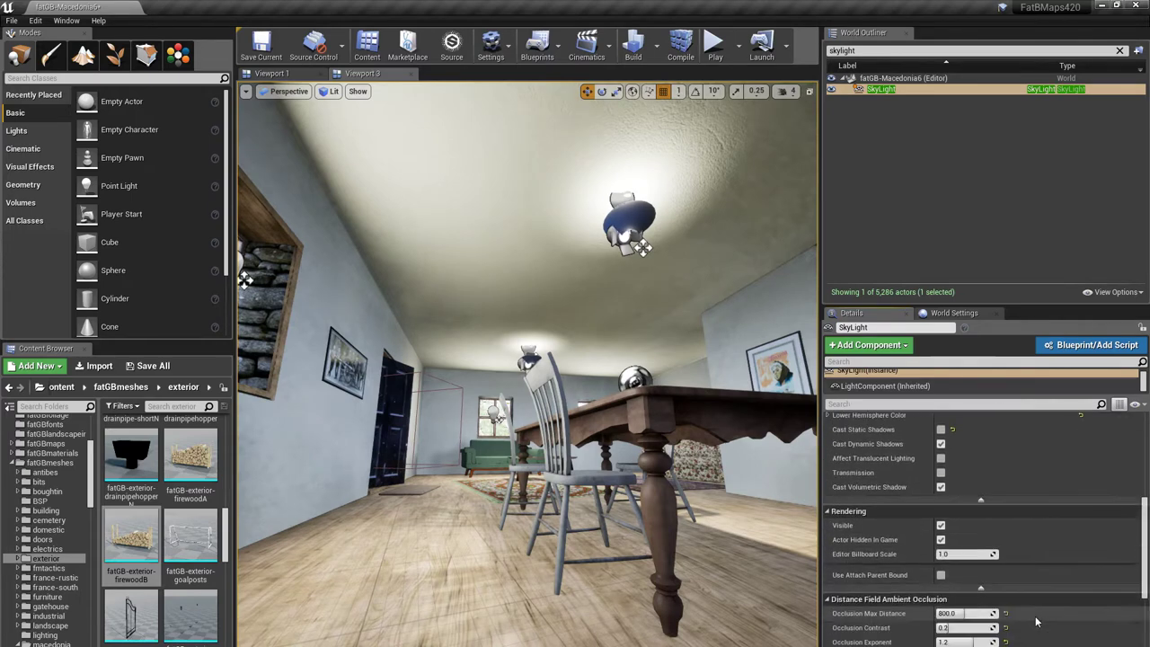
pyautogui.scroll(-5, 1036, 622)
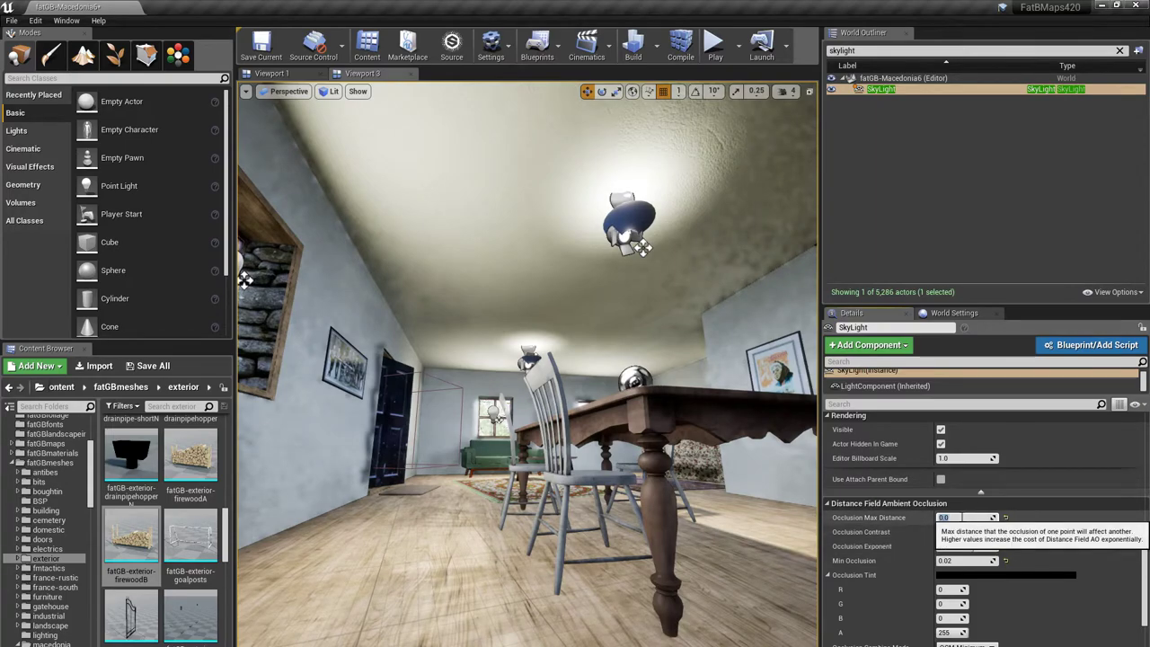
pyautogui.moveTo(665, 404); pyautogui.dragTo(719, 445, button='right')
pyautogui.moveTo(575, 378); pyautogui.dragTo(614, 349, button='right')
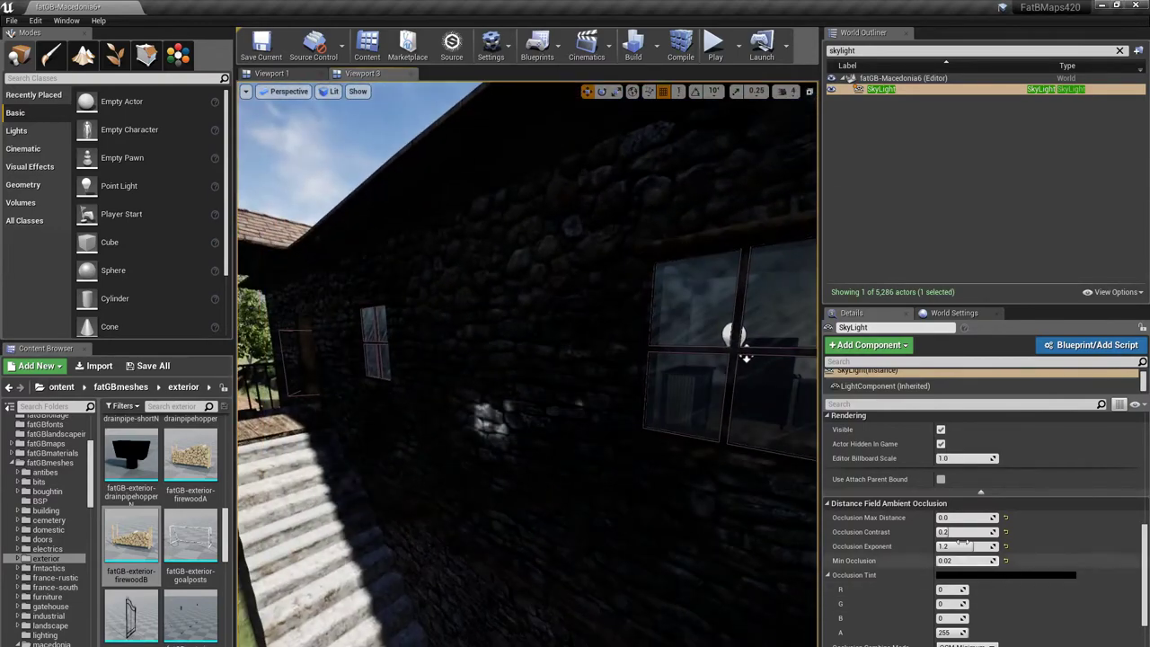
# Step: Set the SkyLight's Occlusion Max Distance back to 800
pyautogui.click(954, 518)
pyautogui.write('800')
pyautogui.press('Return')
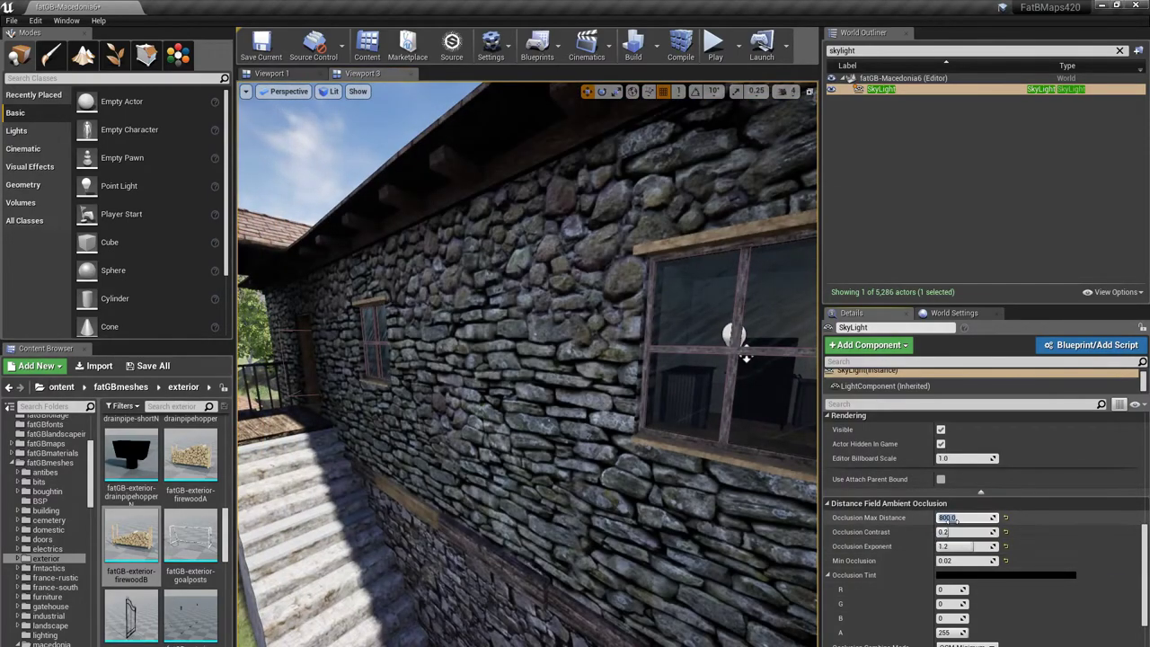
# Step: Set the Occlusion Max Distance to 400 and examine the lighting inside the house
pyautogui.write('400')
pyautogui.press('Return')
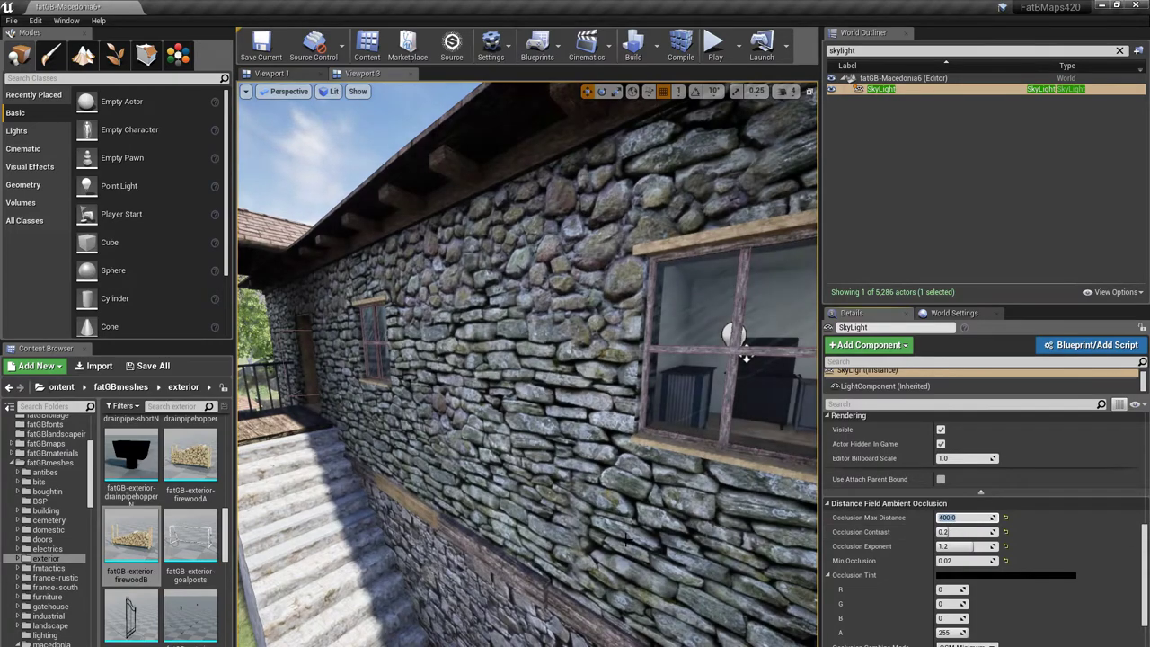
pyautogui.press('w')
pyautogui.moveTo(720, 516); pyautogui.dragTo(720, 516, button='right')
# Step: Restore the SkyLight's Occlusion Max Distance to 800 while viewing the furnished room
pyautogui.click(957, 518)
pyautogui.write('800')
pyautogui.press('Tab')
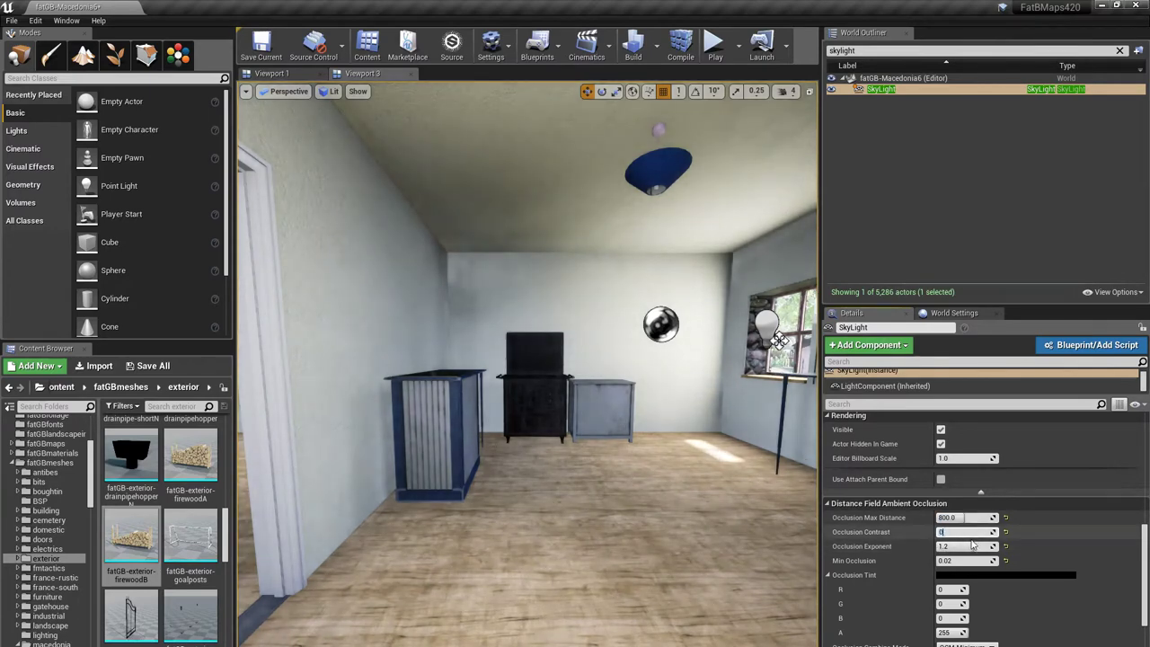
# Step: Set the SkyLight's Occlusion Contrast to 0.2
pyautogui.press('Return')
pyautogui.press('Return')
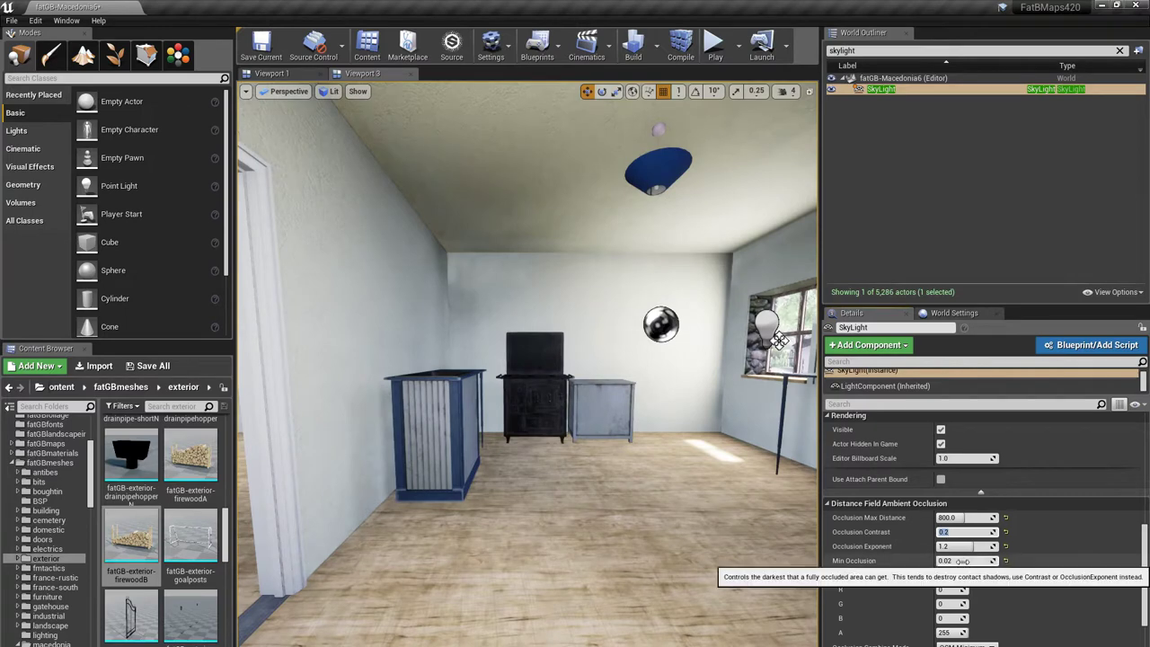
# Step: Set the SkyLight's Min Occlusion to 0 and examine the ceiling, walls and doorway inside the house
pyautogui.click(962, 561)
pyautogui.moveTo(694, 598); pyautogui.dragTo(441, 584, button='right')
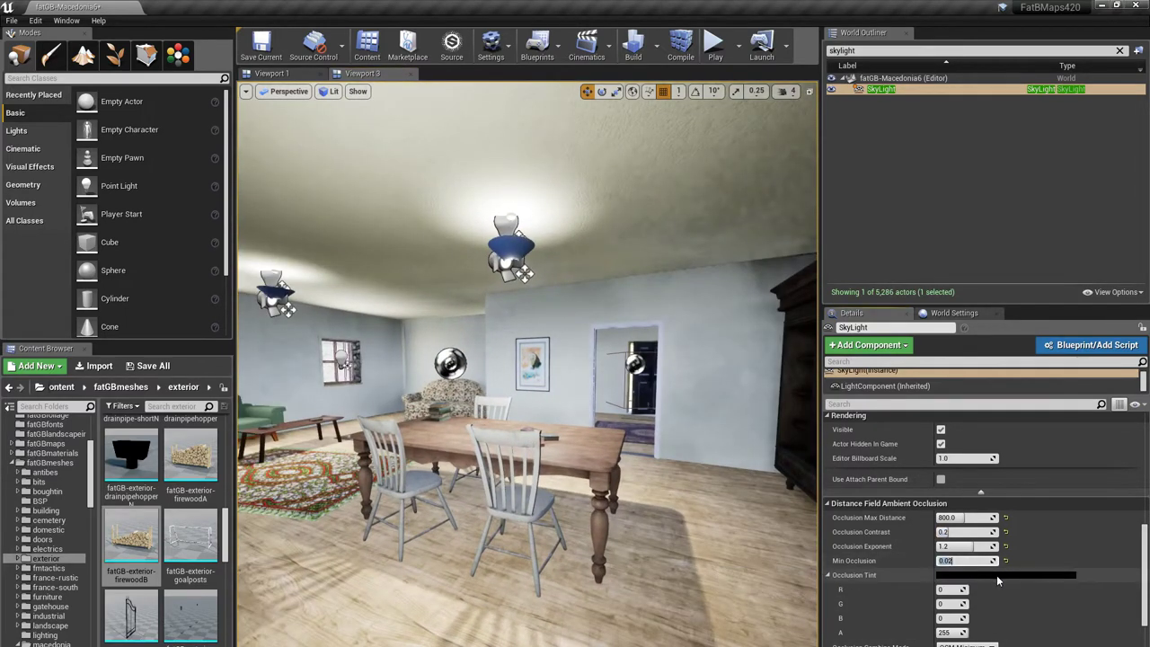
pyautogui.write('0')
pyautogui.press('Return')
pyautogui.moveTo(719, 577); pyautogui.dragTo(863, 550, button='right')
pyautogui.moveTo(629, 503); pyautogui.dragTo(737, 494, button='right')
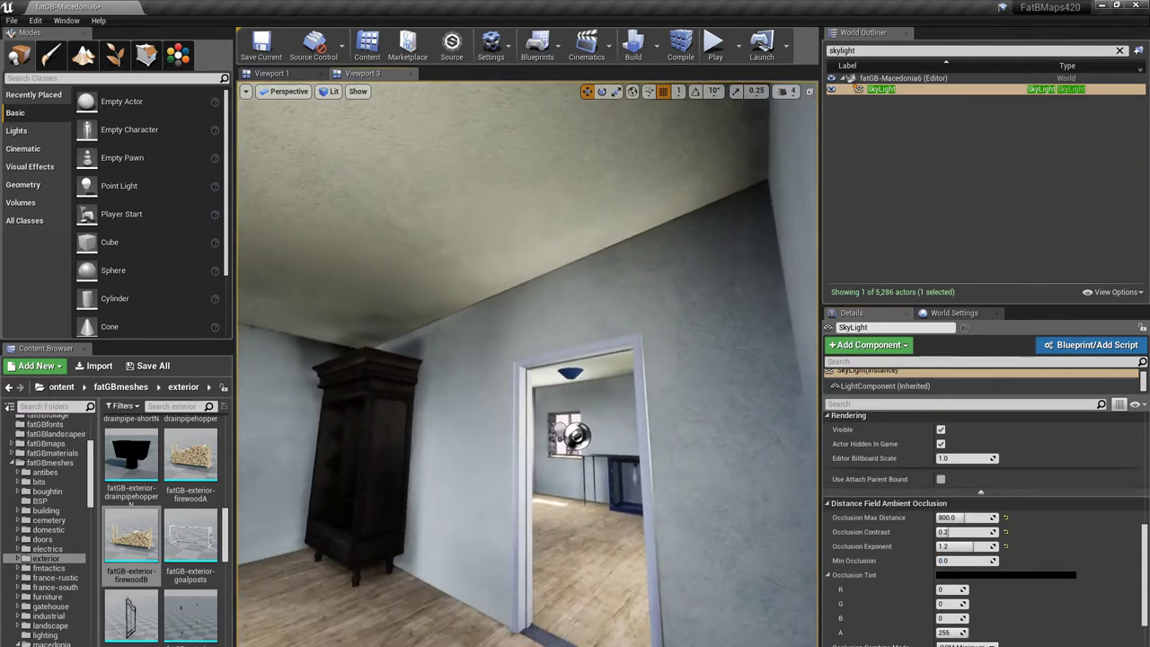
# Step: Raise the SkyLight's Min Occlusion to 0.1 and examine the furnished dining area
pyautogui.click(957, 561)
pyautogui.write('.1')
pyautogui.press('Return')
pyautogui.moveTo(764, 572); pyautogui.dragTo(557, 566, button='right')
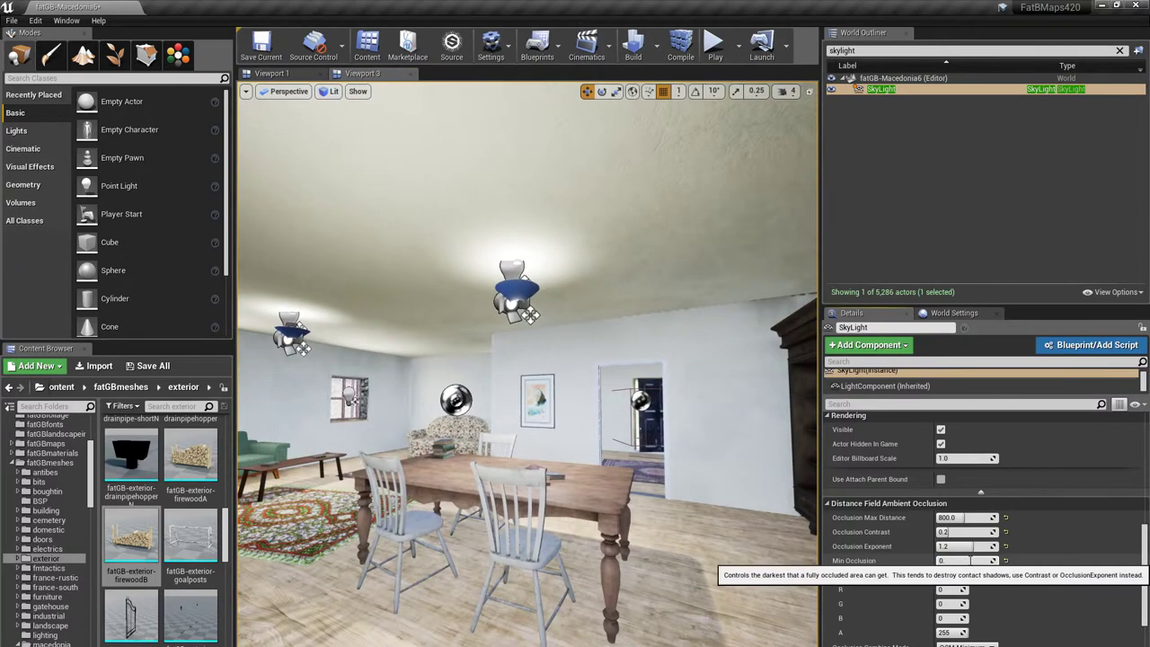
# Step: Set the SkyLight's Min Occlusion back to 0.02 and view the lit dining and living room
pyautogui.write('0.02')
pyautogui.press('Return')
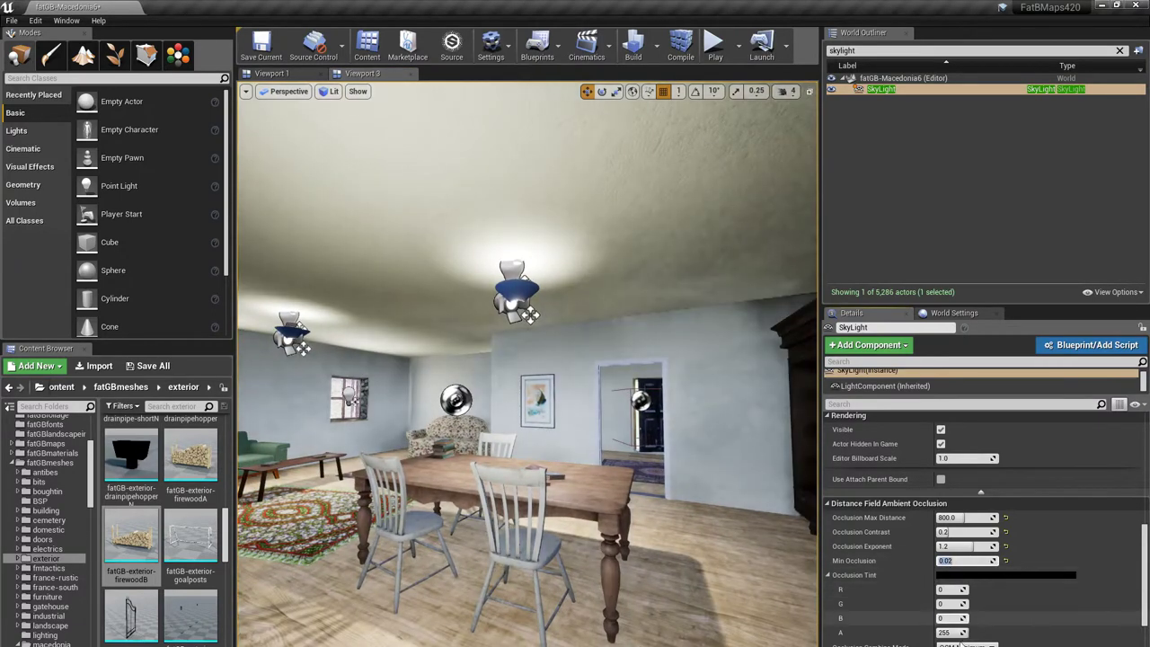
pyautogui.moveTo(741, 611); pyautogui.dragTo(705, 499, button='right')
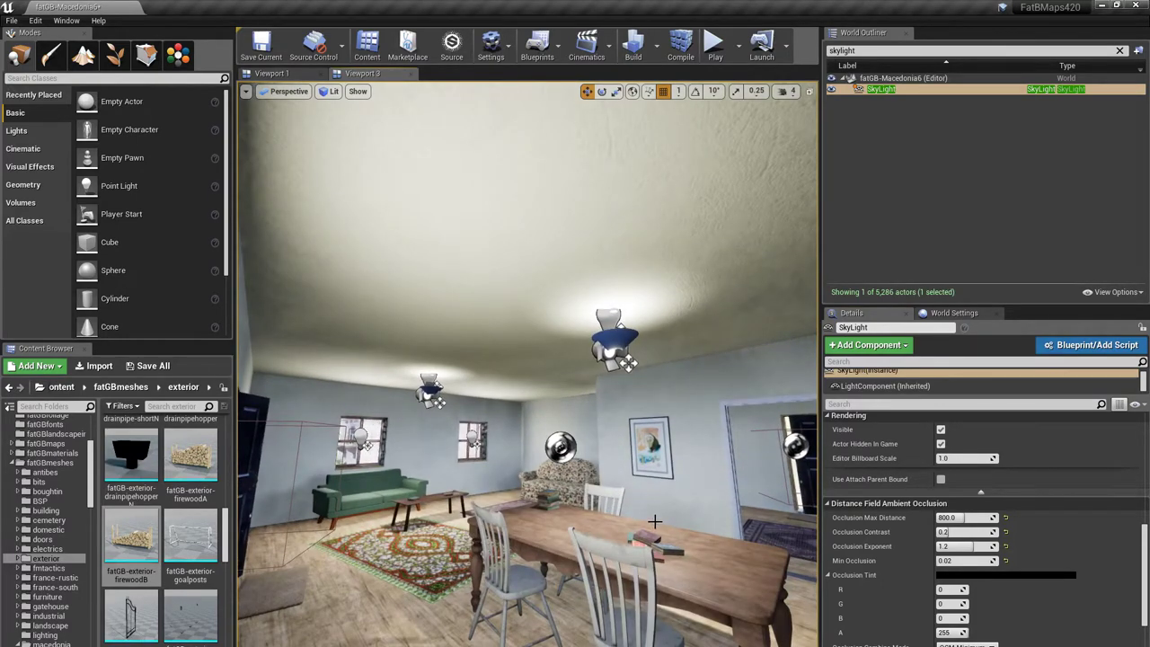
pyautogui.moveTo(608, 527); pyautogui.dragTo(575, 527, button='right')
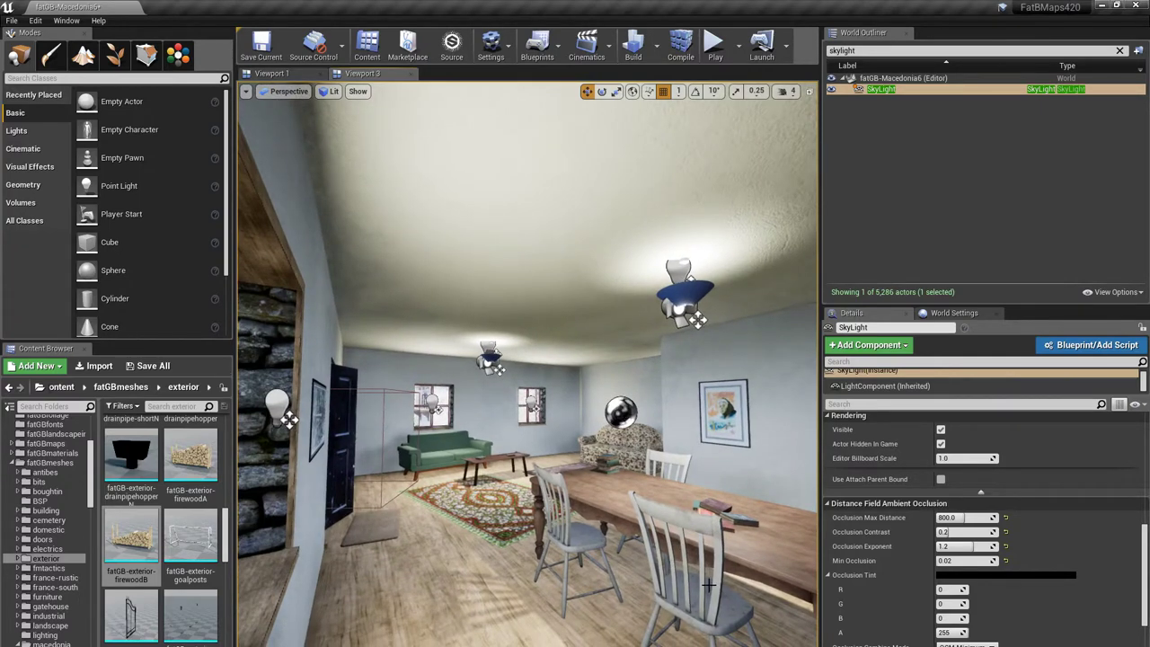
# Step: Try the other Occlusion Combine Mode on the SkyLight and return it to OCM Minimum
pyautogui.scroll(-3, 871, 607)
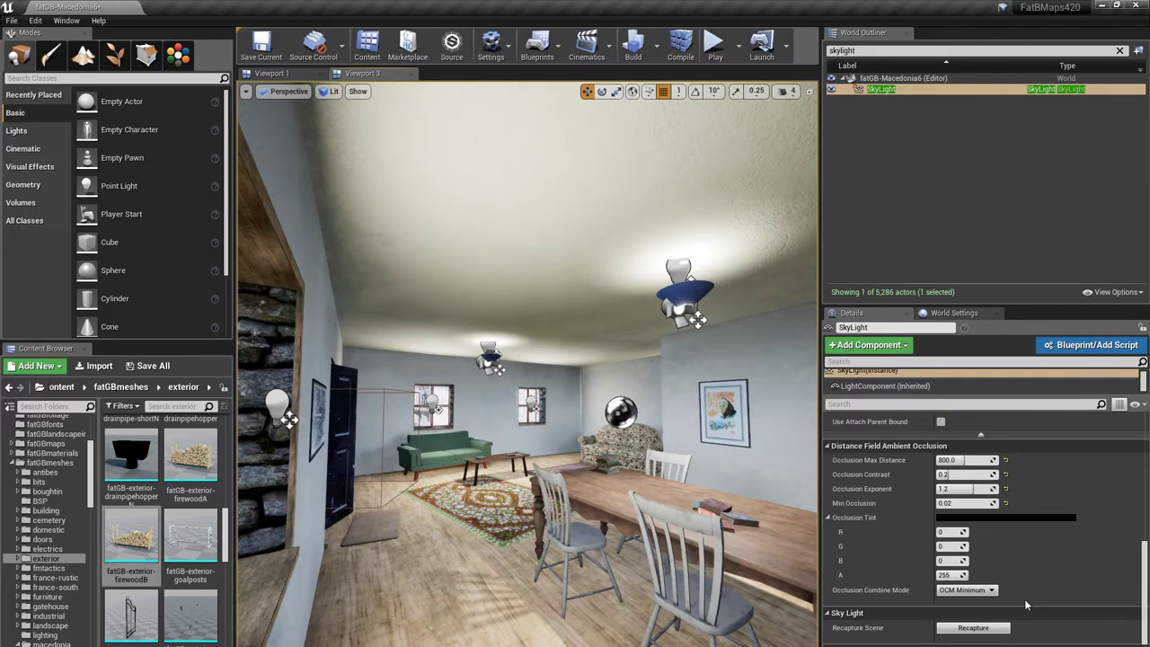
pyautogui.scroll(-5, 1083, 571)
pyautogui.click(970, 494)
pyautogui.click(979, 513)
pyautogui.click(966, 494)
pyautogui.click(966, 505)
pyautogui.scroll(-4, 1013, 611)
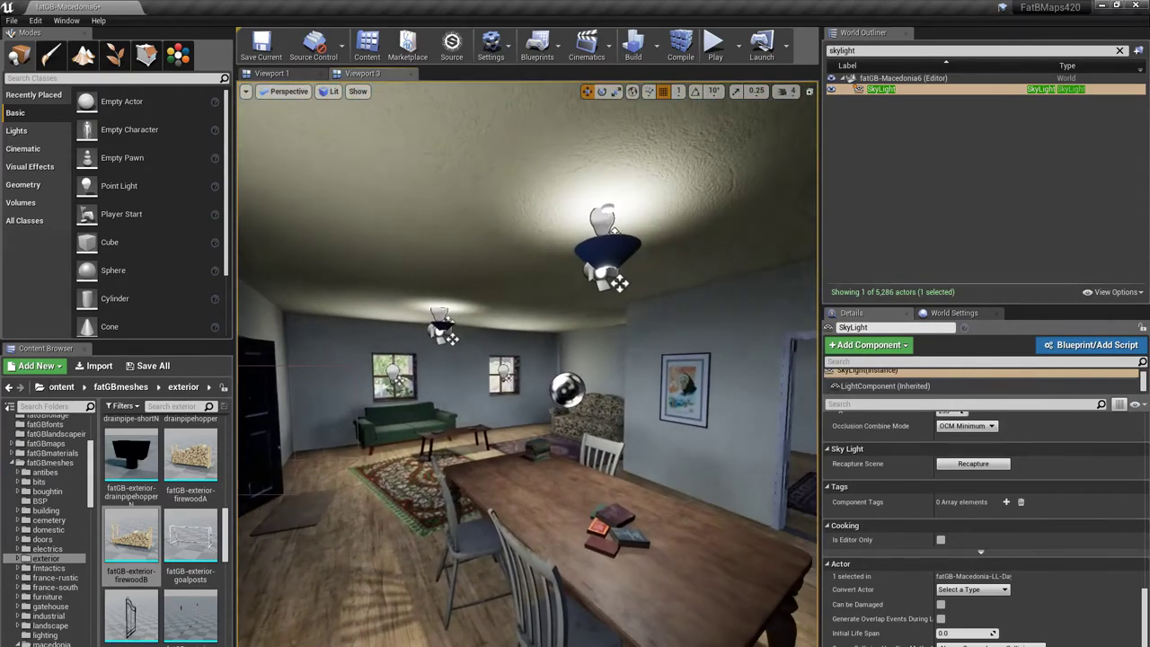
# Step: Find and select the sunlight-stationary-channel0 directional light, and toggle its Atmosphere / Fog Sun Light option off and back on
pyautogui.moveTo(588, 593); pyautogui.dragTo(633, 593, button='right')
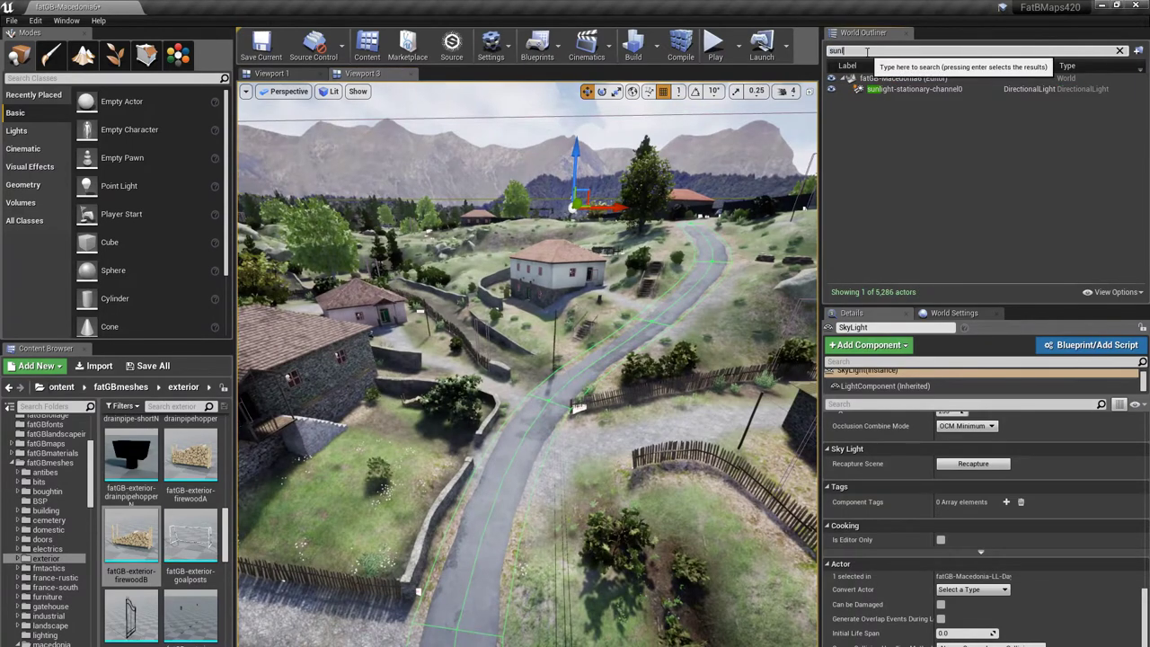
pyautogui.press('Return')
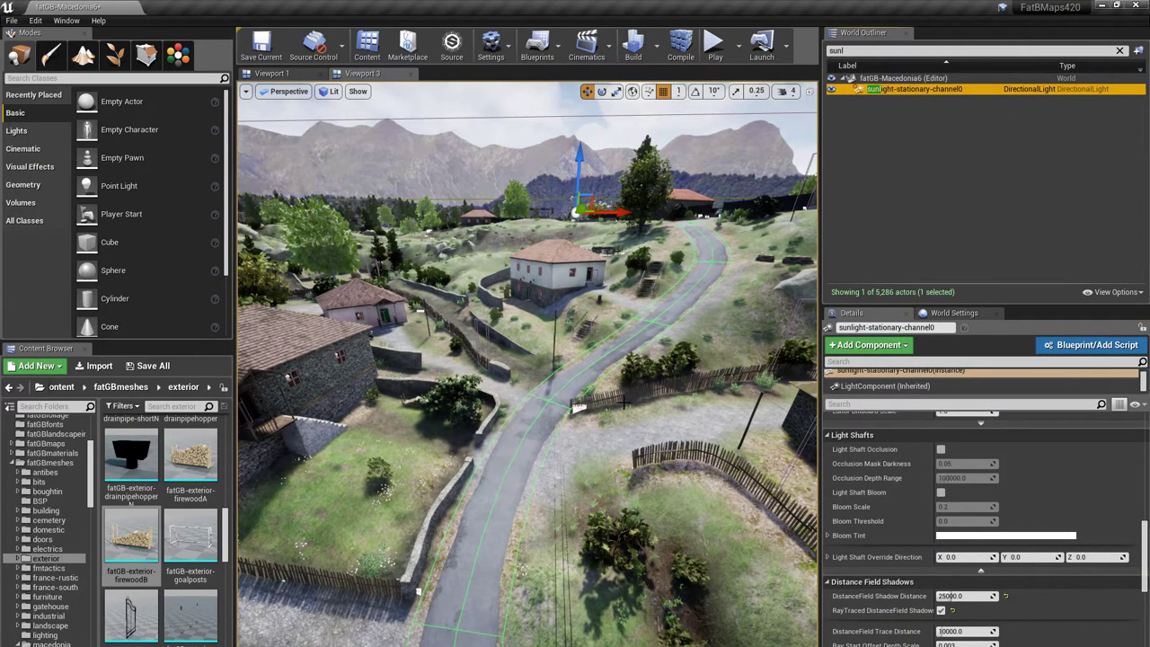
pyautogui.scroll(5, 985, 501)
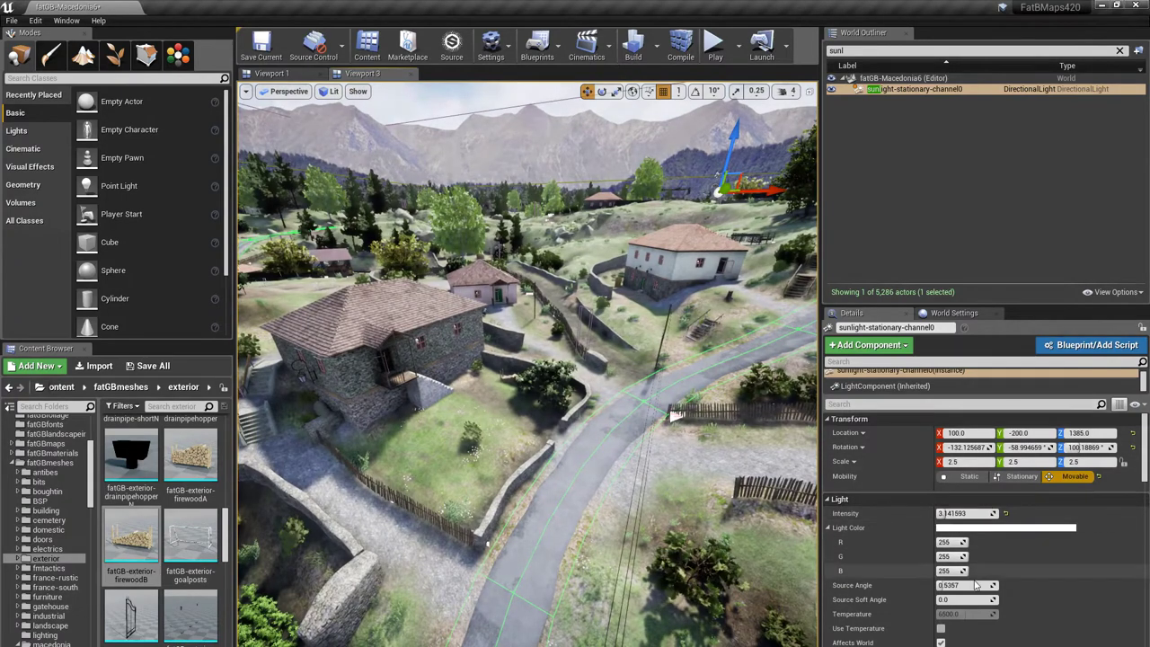
pyautogui.scroll(-2, 1030, 629)
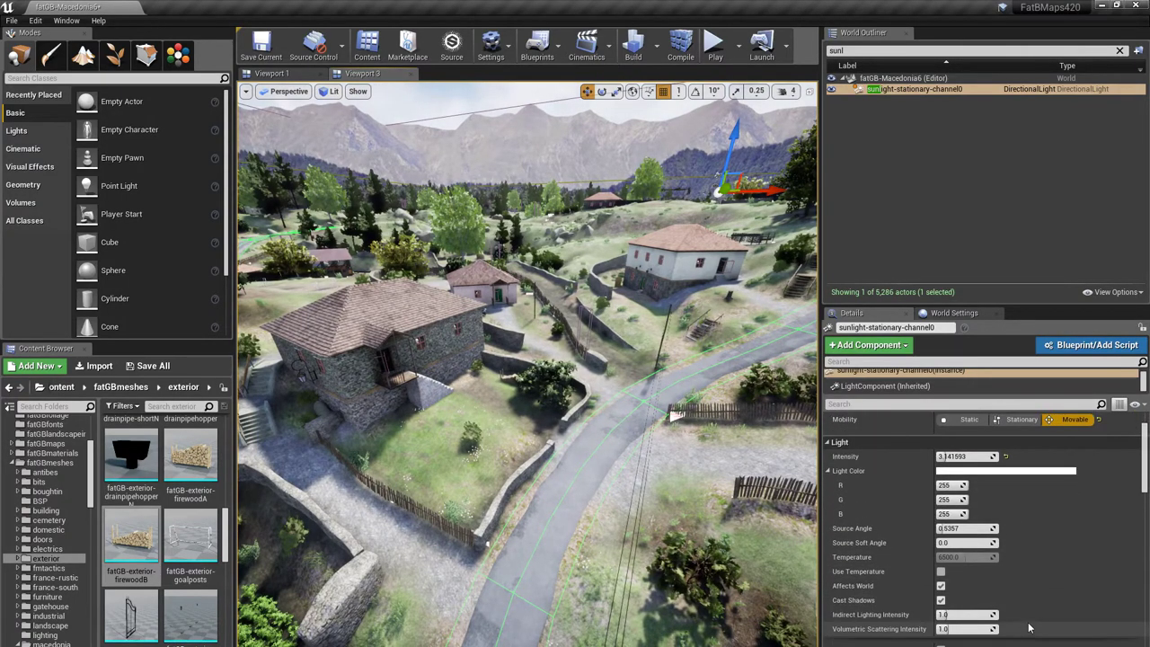
pyautogui.scroll(-2, 1030, 628)
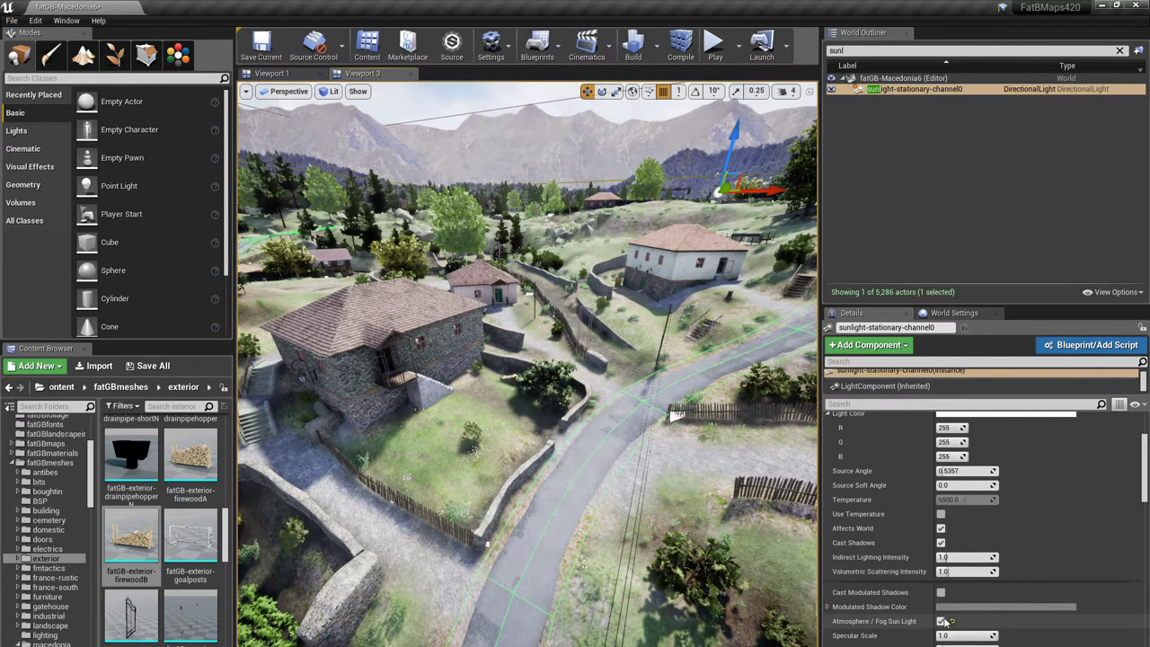
pyautogui.scroll(-2, 944, 622)
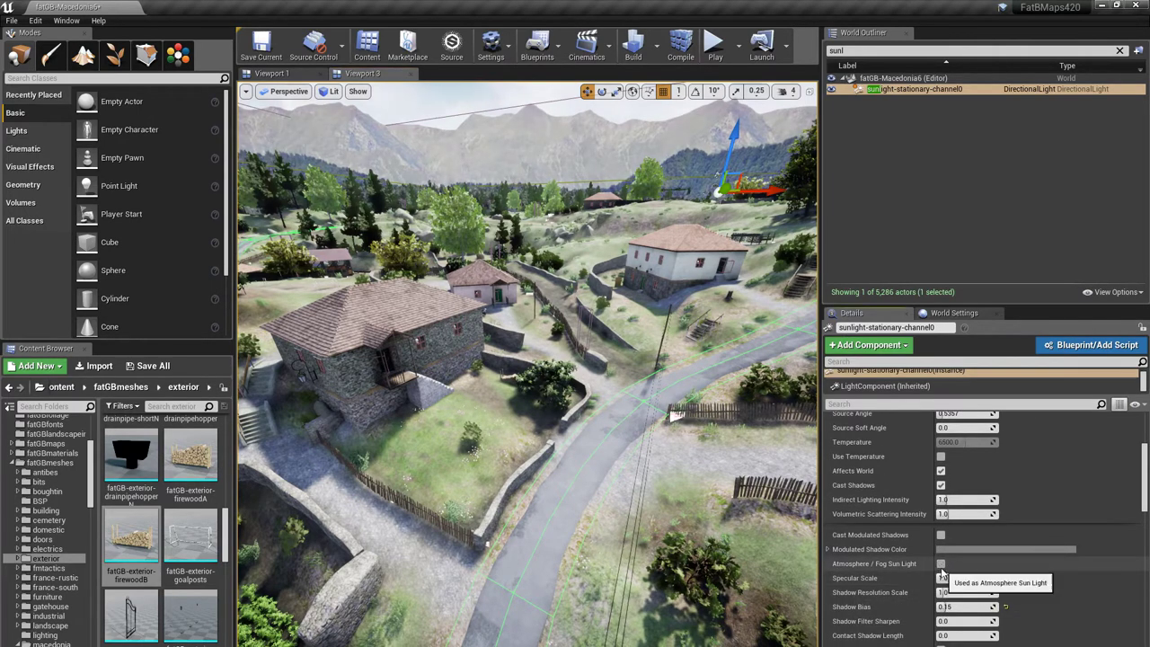
pyautogui.click(941, 565)
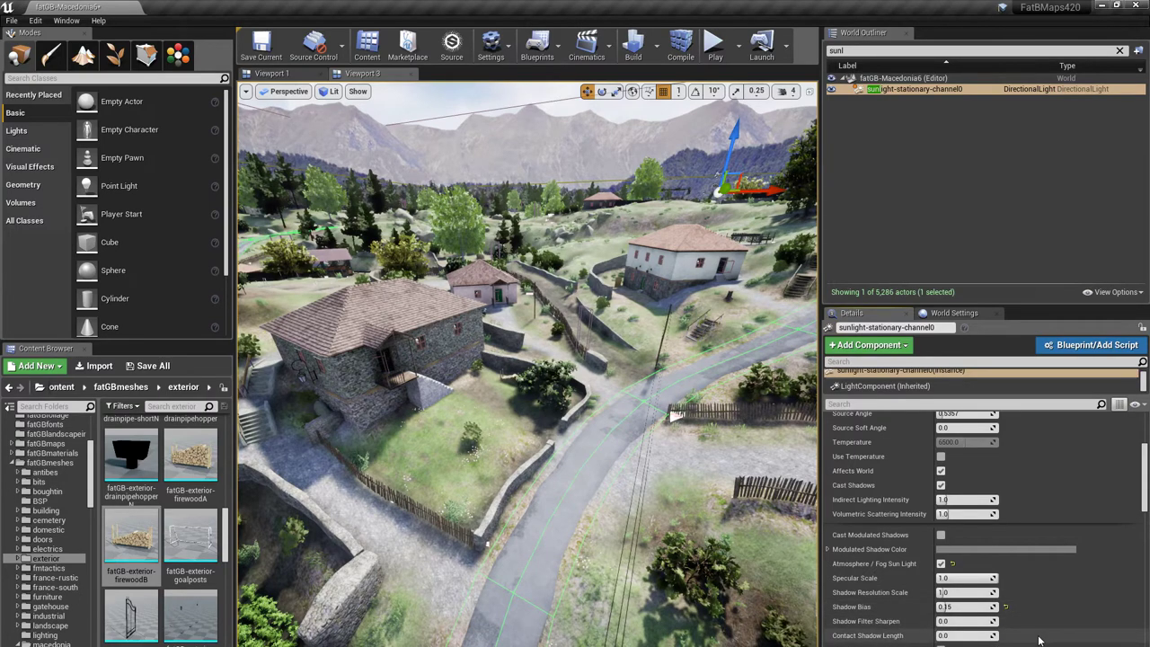
# Step: Set the sunlight's Contact Shadow Length to 0.1 and examine the flowers' shadows beside the stone house
pyautogui.scroll(-1, 1040, 640)
pyautogui.scroll(-1, 1039, 639)
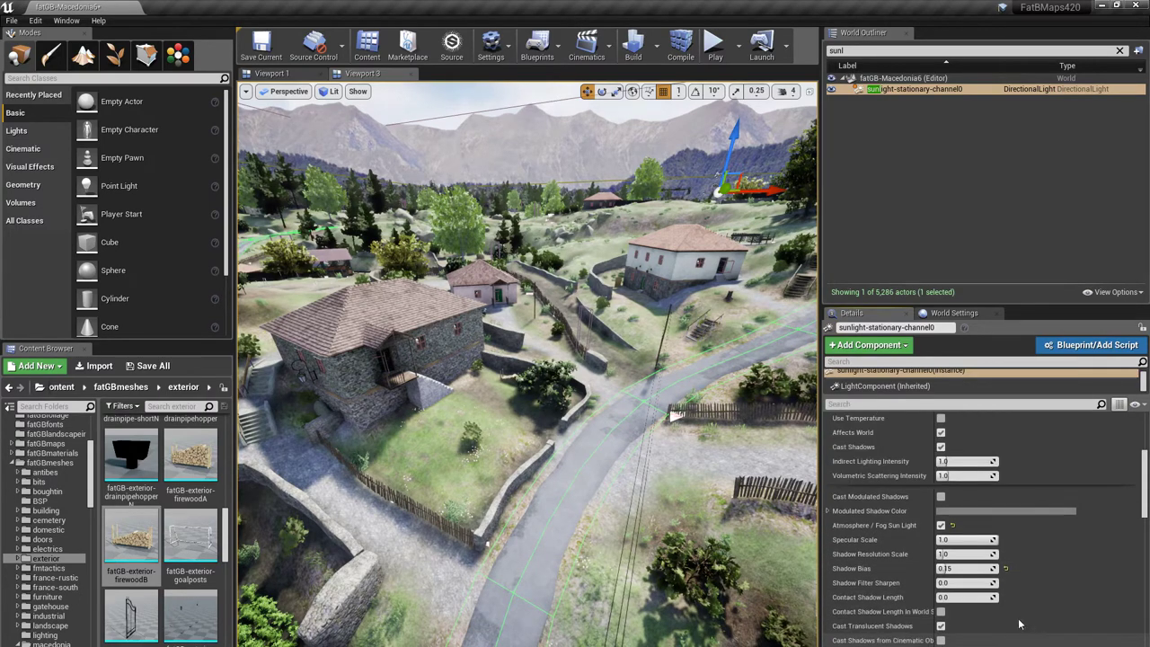
pyautogui.press('w')
pyautogui.moveTo(631, 546); pyautogui.dragTo(550, 542, button='right')
pyautogui.click(950, 597)
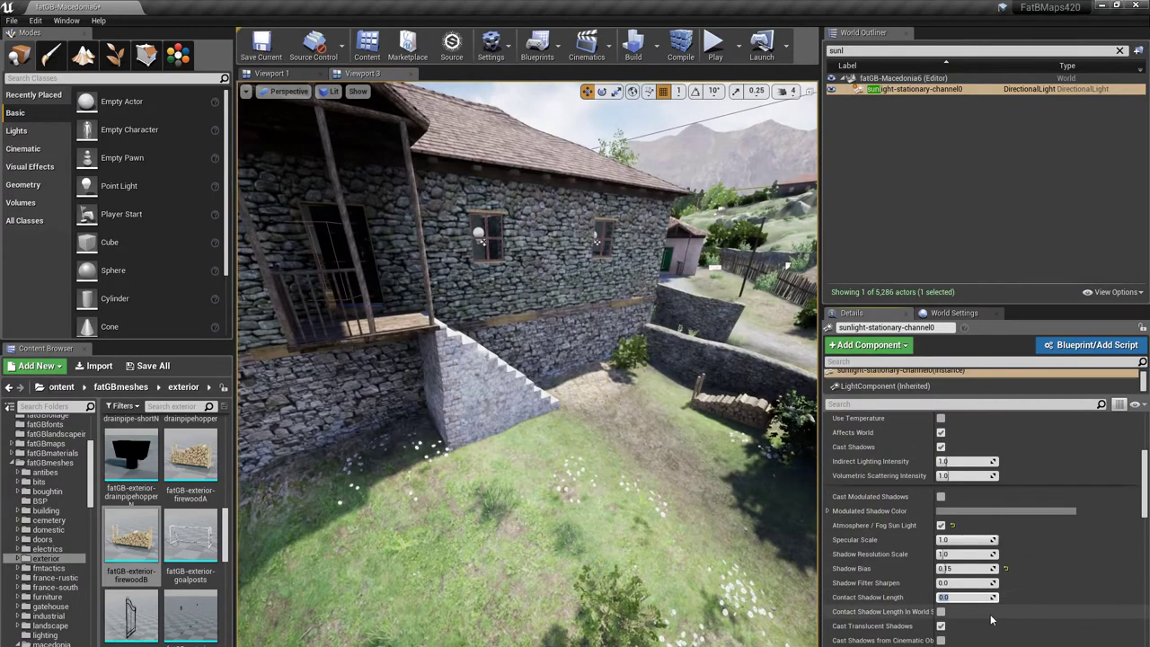
pyautogui.write('0.1')
pyautogui.press('Return')
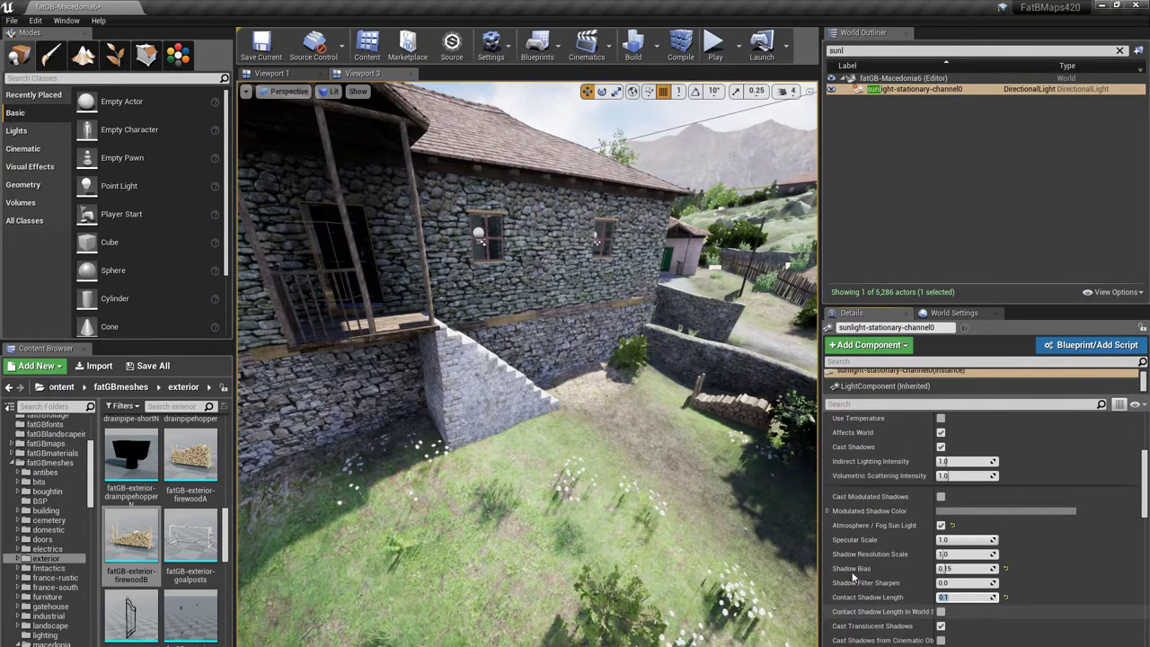
pyautogui.press('w')
pyautogui.moveTo(617, 546)
pyautogui.mouseDown(button='right')
pyautogui.moveTo(624, 604)
pyautogui.moveTo(616, 546)
pyautogui.mouseUp(button='right')
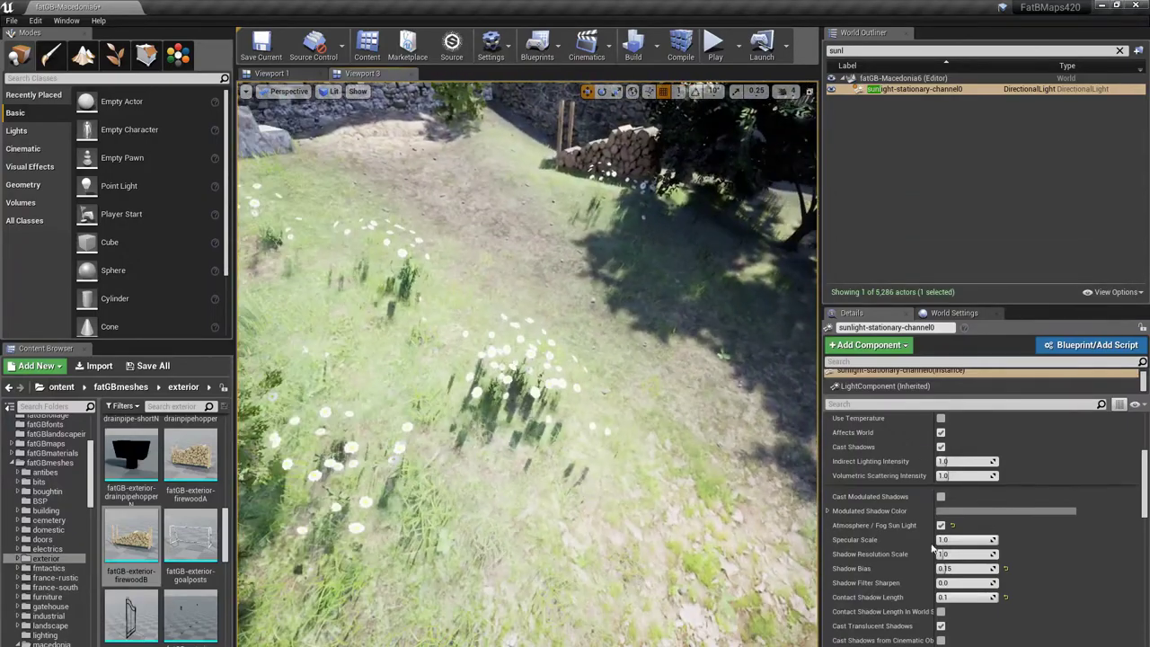
# Step: Increase the sunlight's Contact Shadow Length to 0.2, try a larger value, and reset it to 0
pyautogui.click(953, 597)
pyautogui.write('0.2')
pyautogui.press('Return')
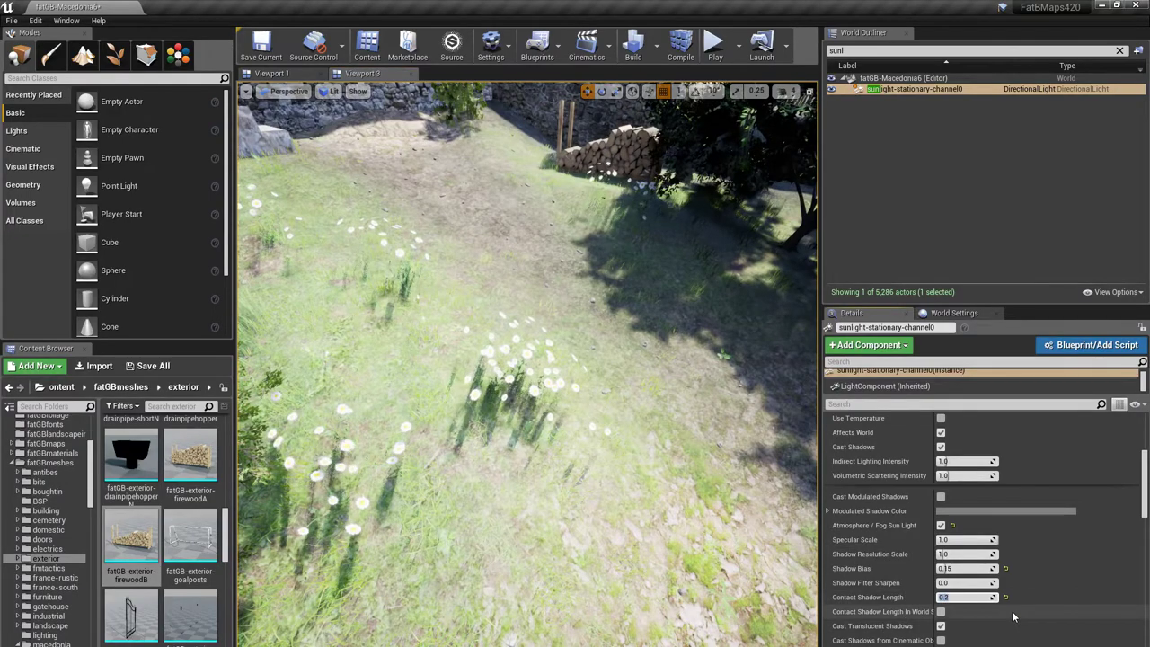
pyautogui.write('5')
pyautogui.moveTo(528, 363); pyautogui.dragTo(450, 297, button='right')
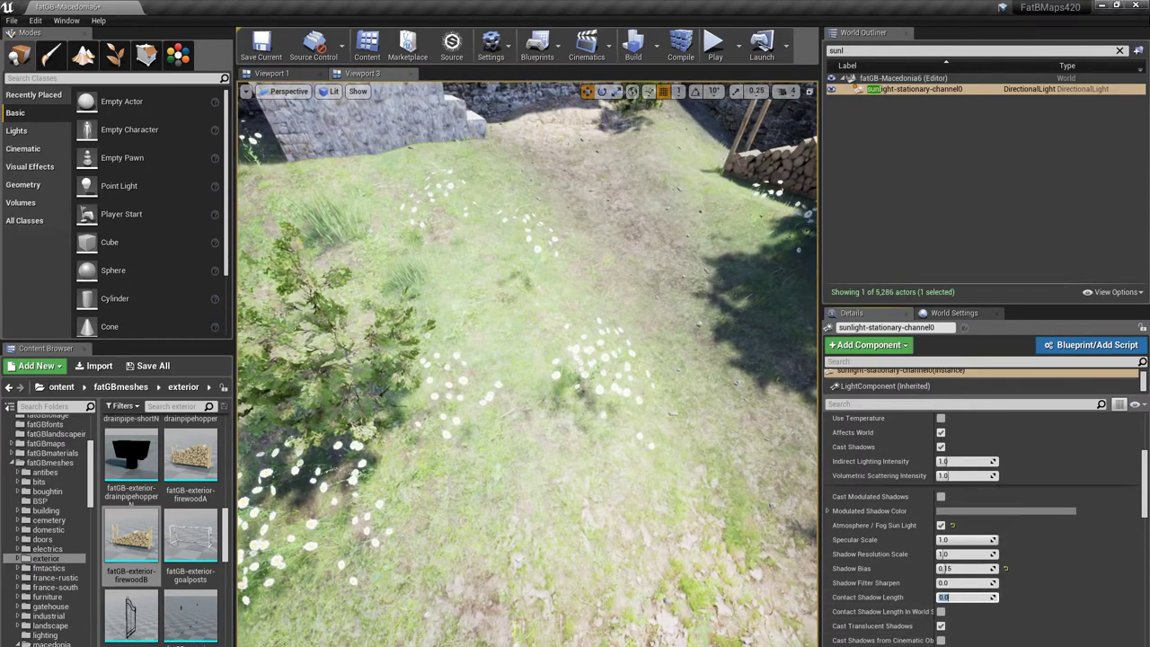
# Step: Enable the sunlight's Light Shaft Occlusion, examine the sun behind the tree, and disable the option again
pyautogui.scroll(-5, 981, 629)
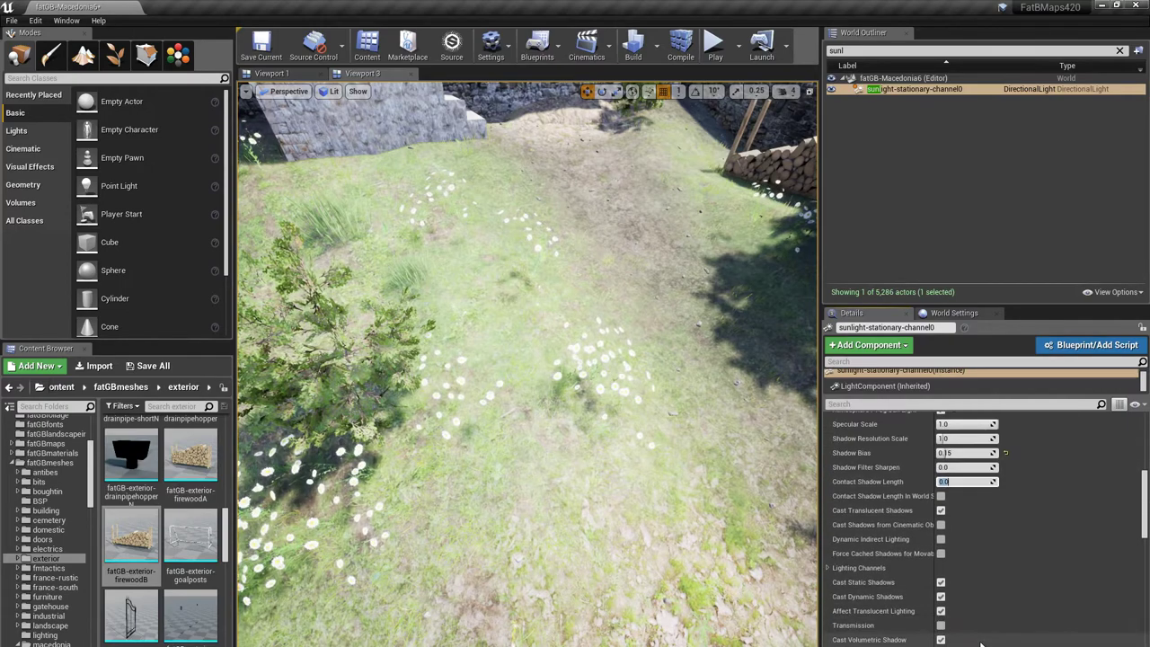
pyautogui.scroll(-3, 982, 643)
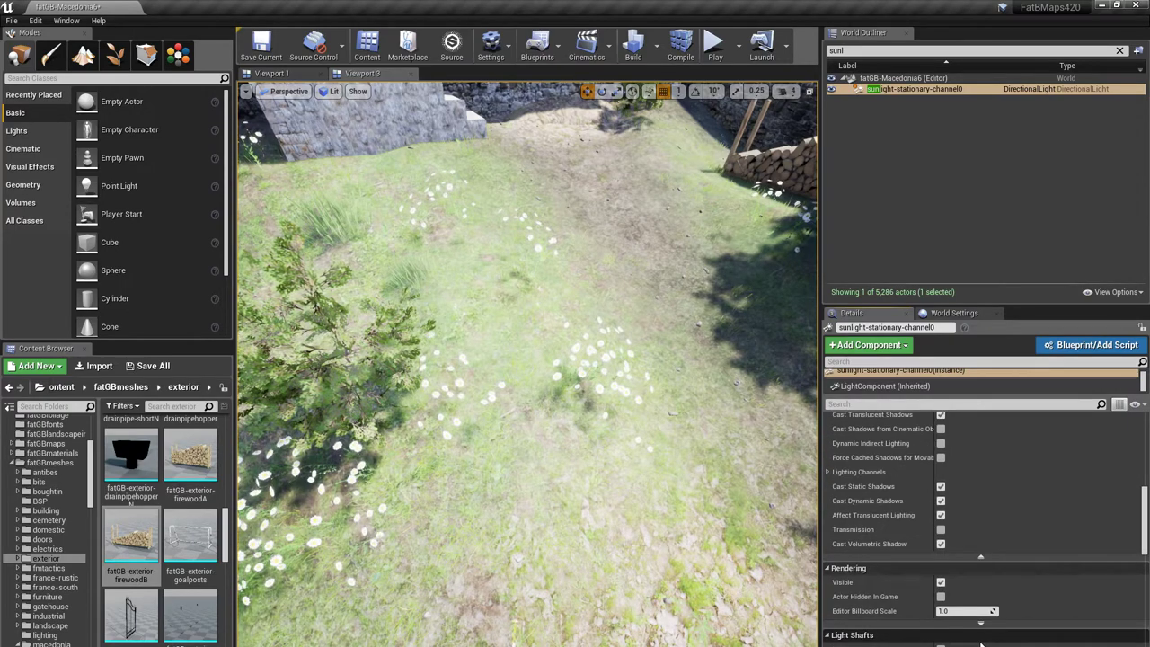
pyautogui.scroll(-4, 981, 643)
pyautogui.moveTo(715, 542); pyautogui.dragTo(688, 593, button='right')
pyautogui.click(941, 555)
pyautogui.moveTo(331, 514); pyautogui.dragTo(330, 514, button='right')
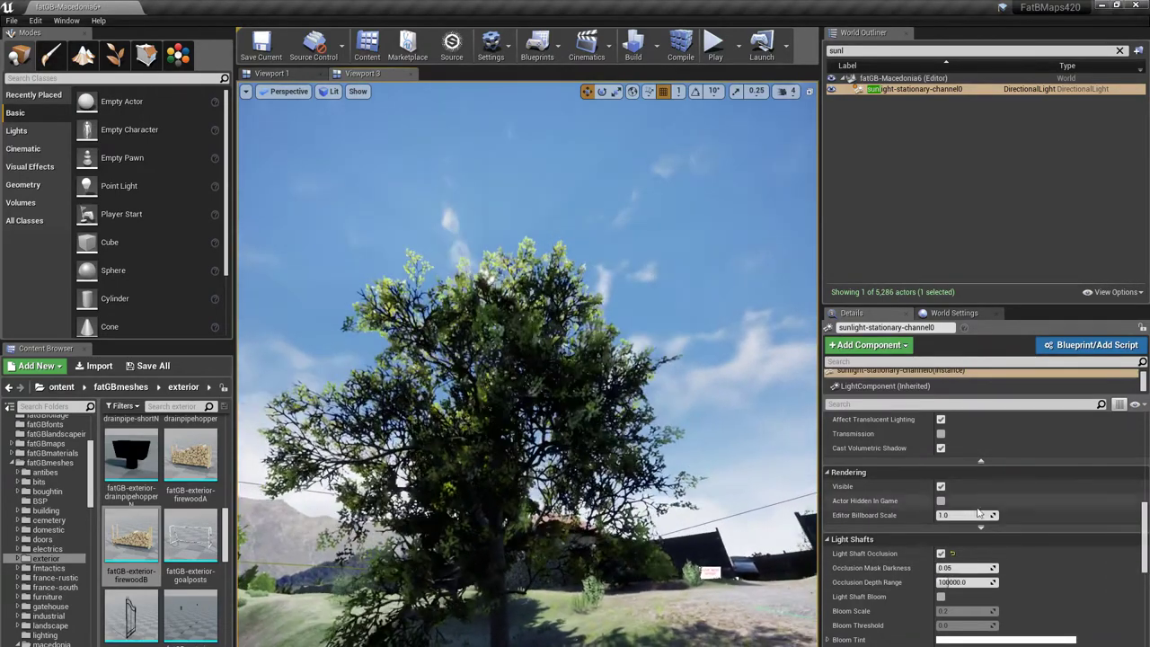
pyautogui.click(941, 554)
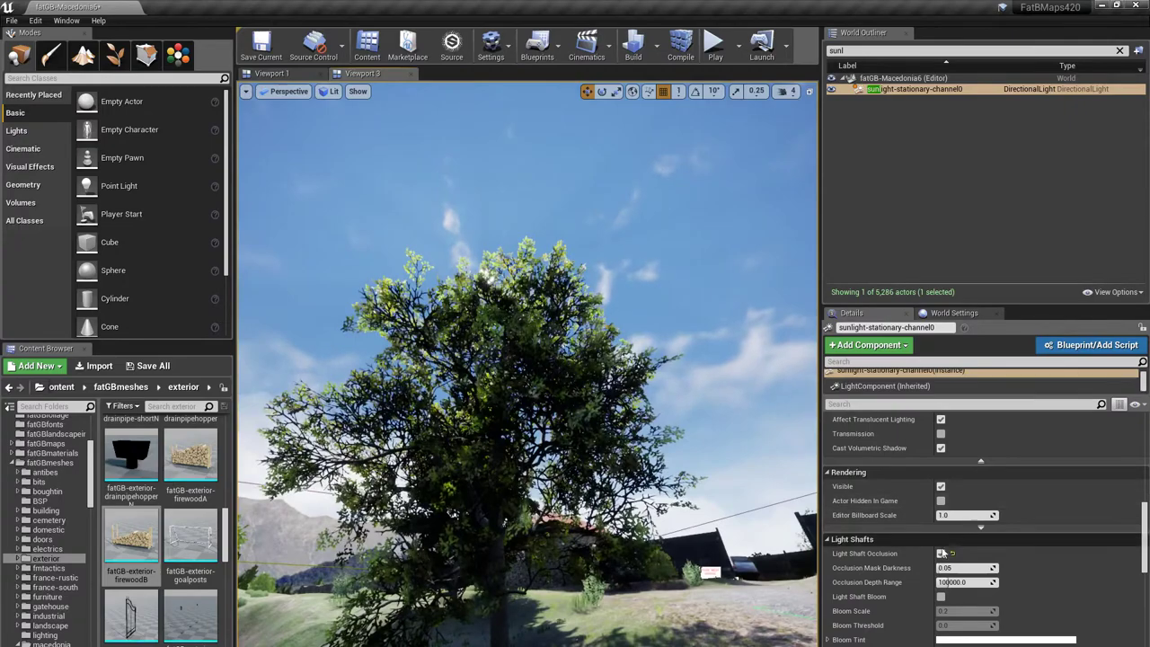
# Step: Enable the sunlight's Light Shaft Bloom and set its Bloom Scale to 0.02 while facing the sun behind the tree
pyautogui.click(941, 596)
pyautogui.moveTo(612, 595)
pyautogui.mouseDown(button='right')
pyautogui.moveTo(600, 607)
pyautogui.moveTo(589, 597)
pyautogui.moveTo(616, 617)
pyautogui.mouseUp(button='right')
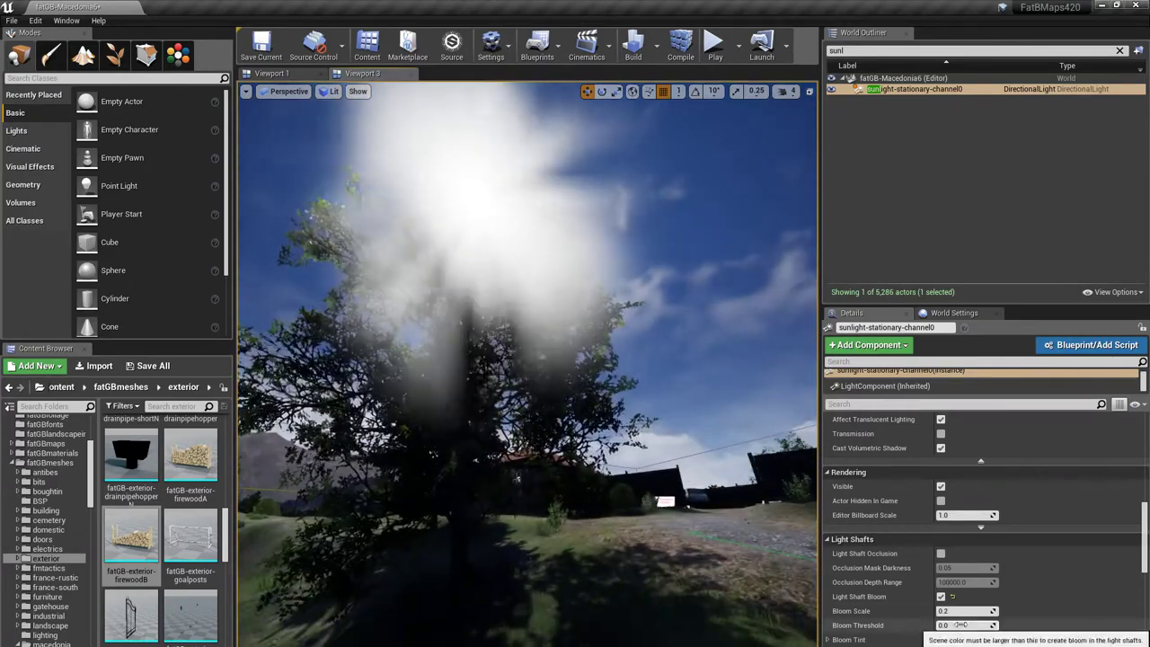
pyautogui.click(948, 611)
pyautogui.write('.02')
pyautogui.press('Return')
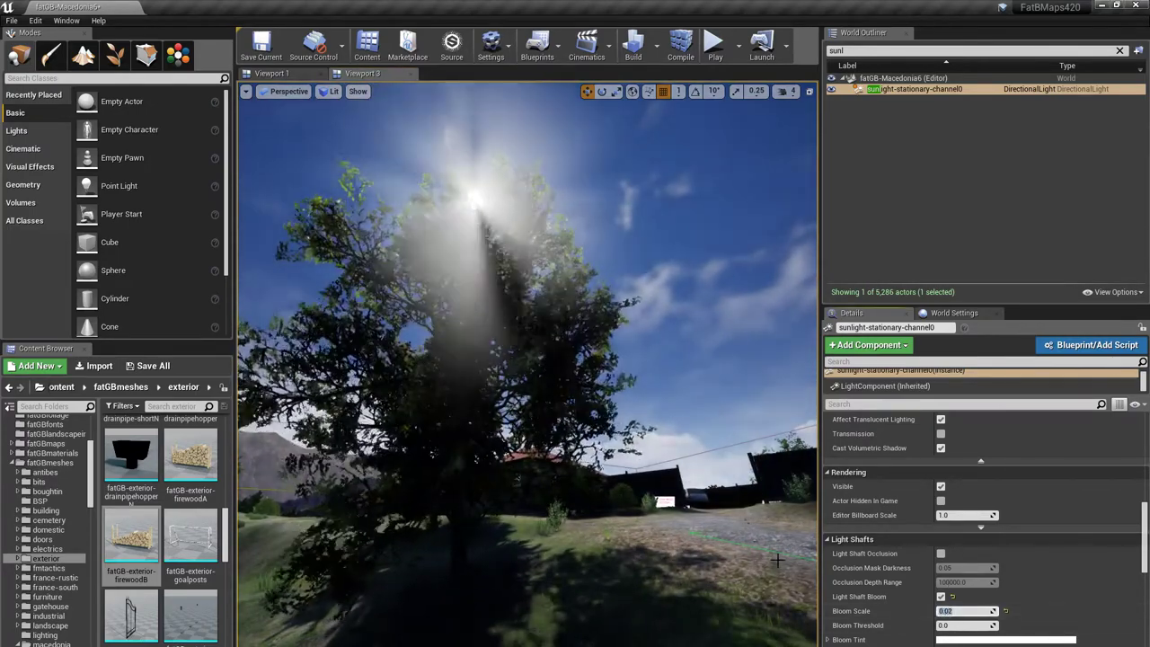
# Step: Reduce the light shafts' Bloom Scale to 0.001, view the tree, and disable Light Shaft Bloom
pyautogui.moveTo(683, 602); pyautogui.dragTo(672, 564, button='right')
pyautogui.click(966, 611)
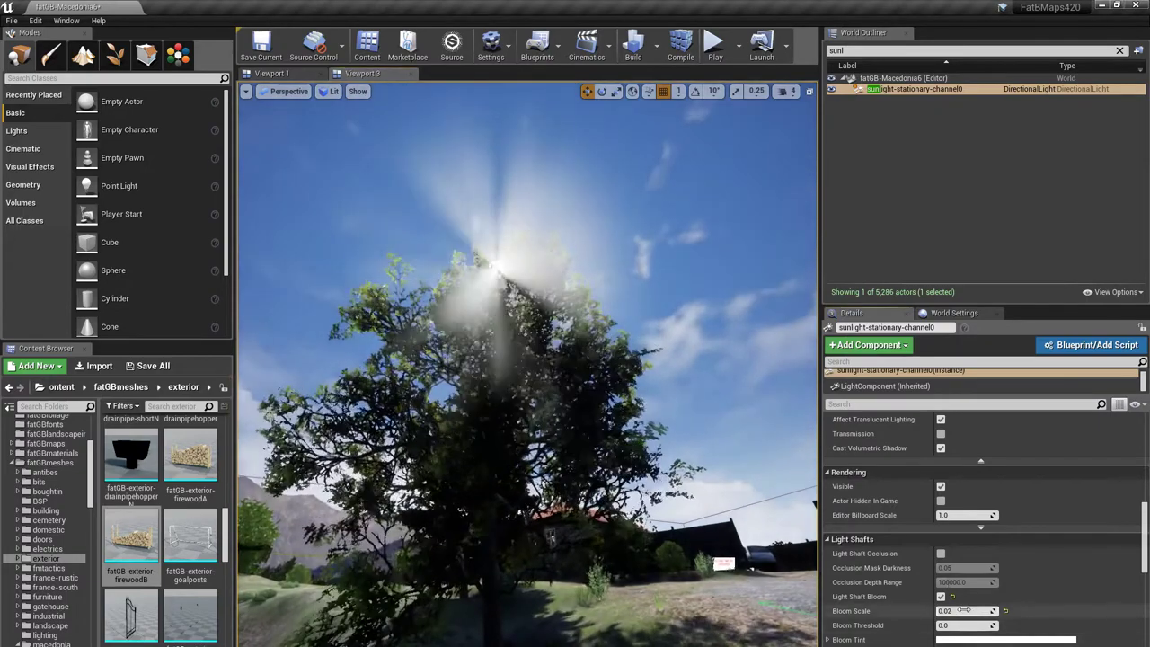
pyautogui.write('.001')
pyautogui.press('Return')
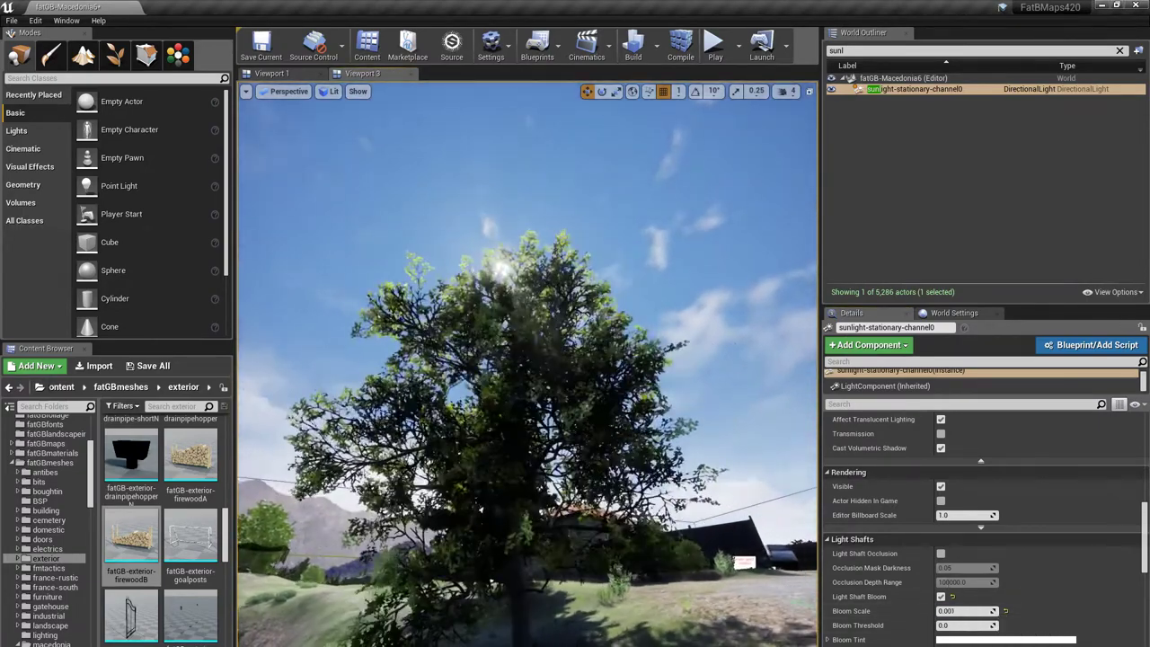
pyautogui.click(940, 597)
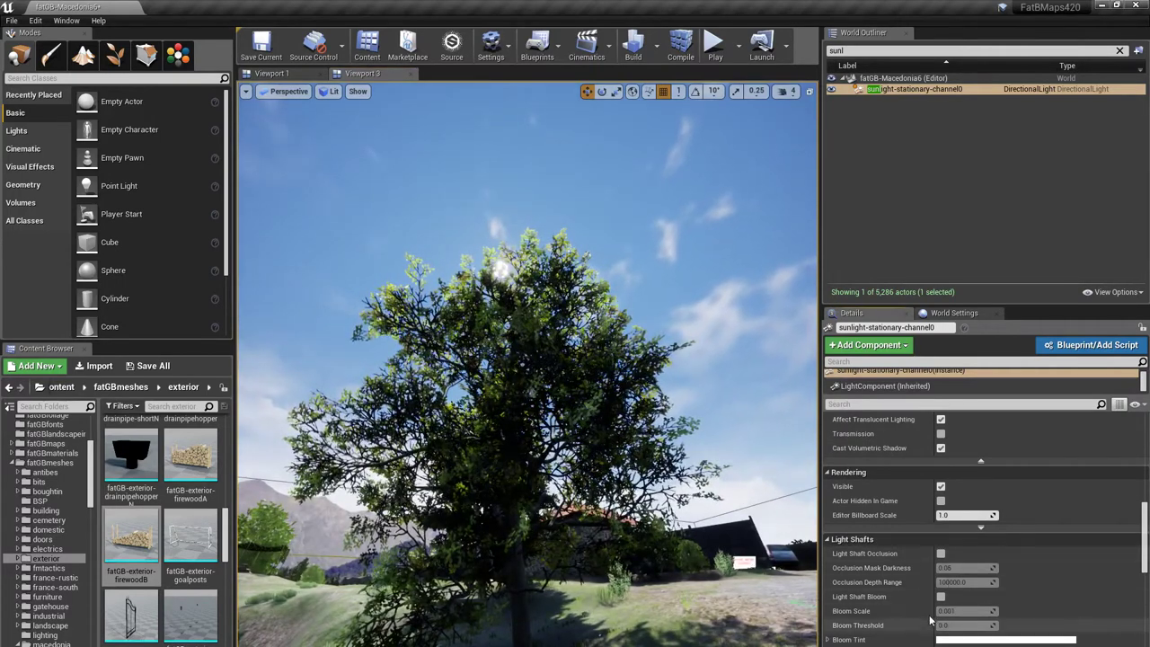
# Step: Disable RayTraced DistanceField Shadows on the sunlight while viewing the path toward the pink house
pyautogui.scroll(-5, 953, 600)
pyautogui.scroll(-1, 957, 599)
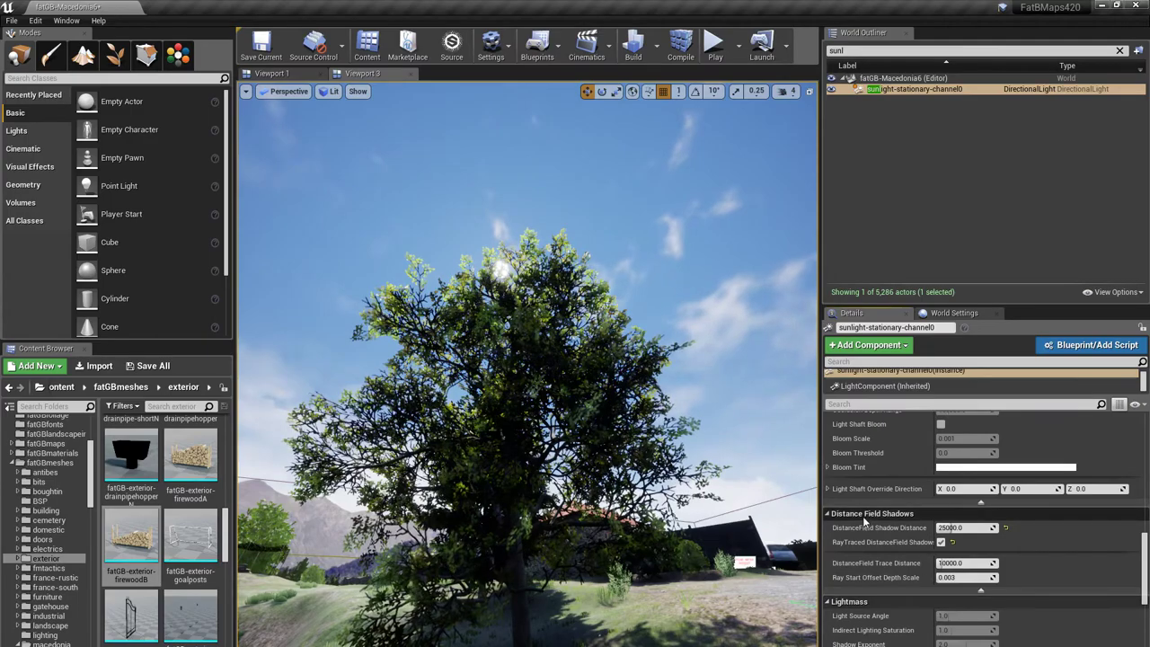
pyautogui.moveTo(701, 422); pyautogui.dragTo(525, 482, button='right')
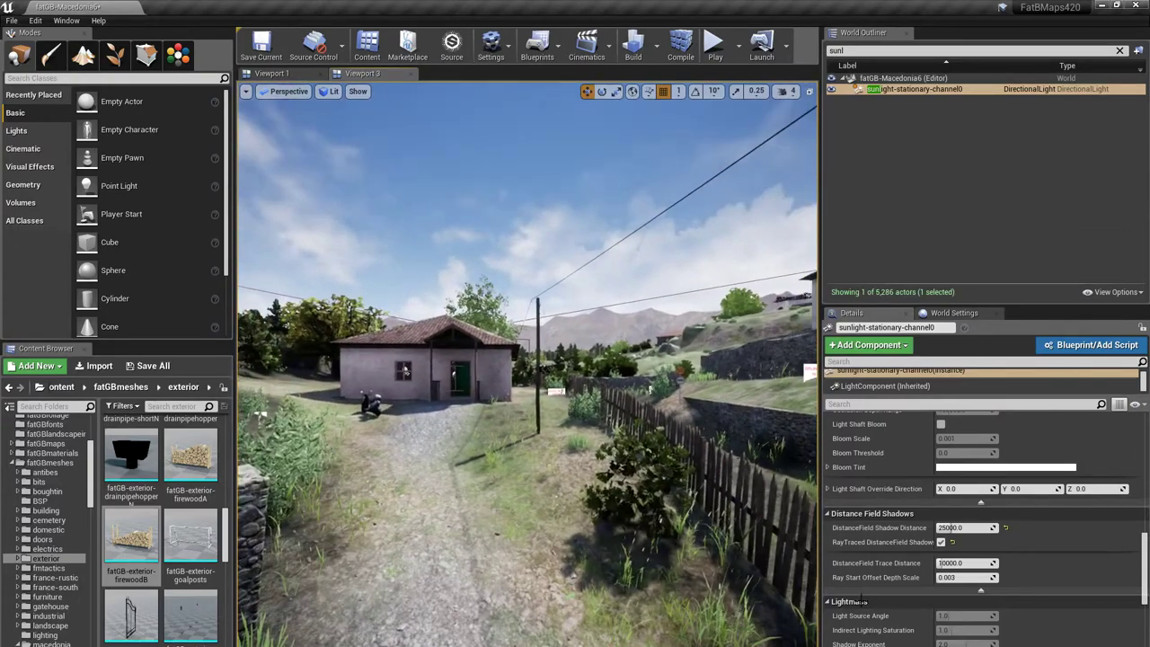
pyautogui.click(967, 528)
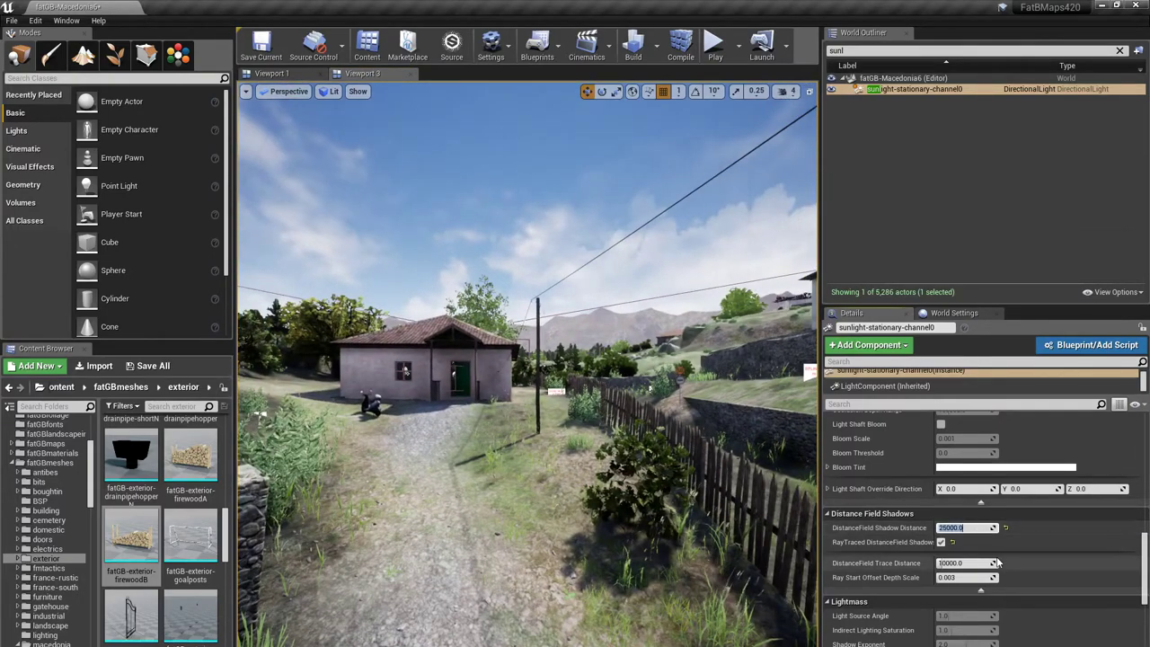
pyautogui.click(941, 542)
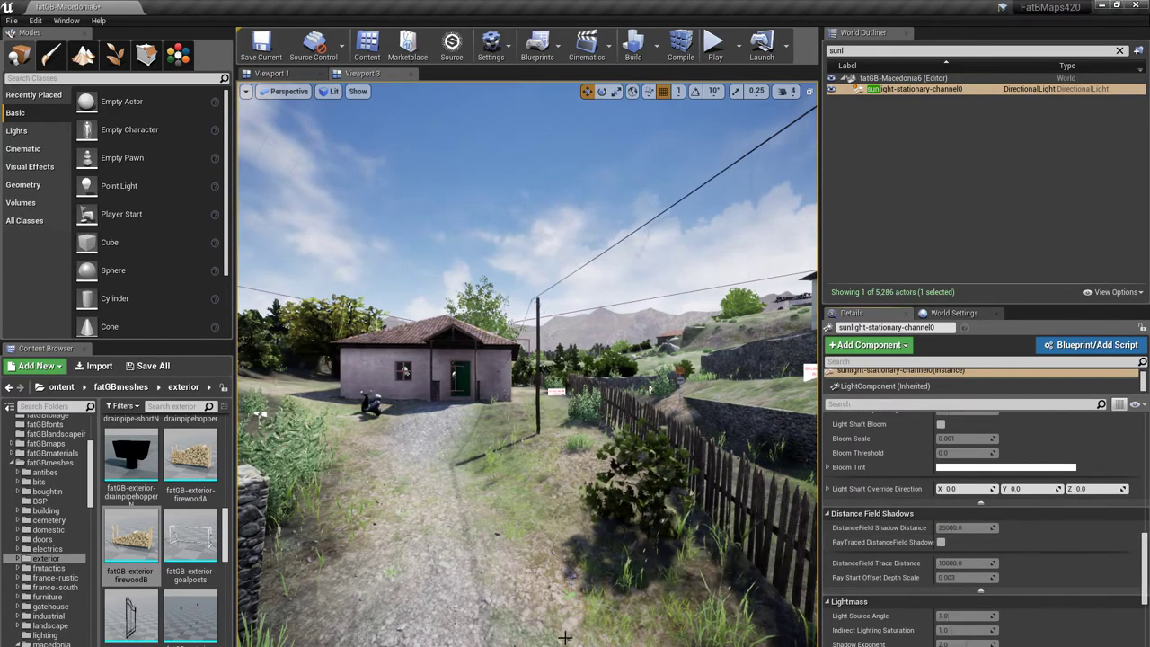
# Step: Enable RayTraced DistanceField Shadows on the sunlight again while viewing the village from above
pyautogui.press('s')
pyautogui.moveTo(815, 570); pyautogui.dragTo(817, 570, button='right')
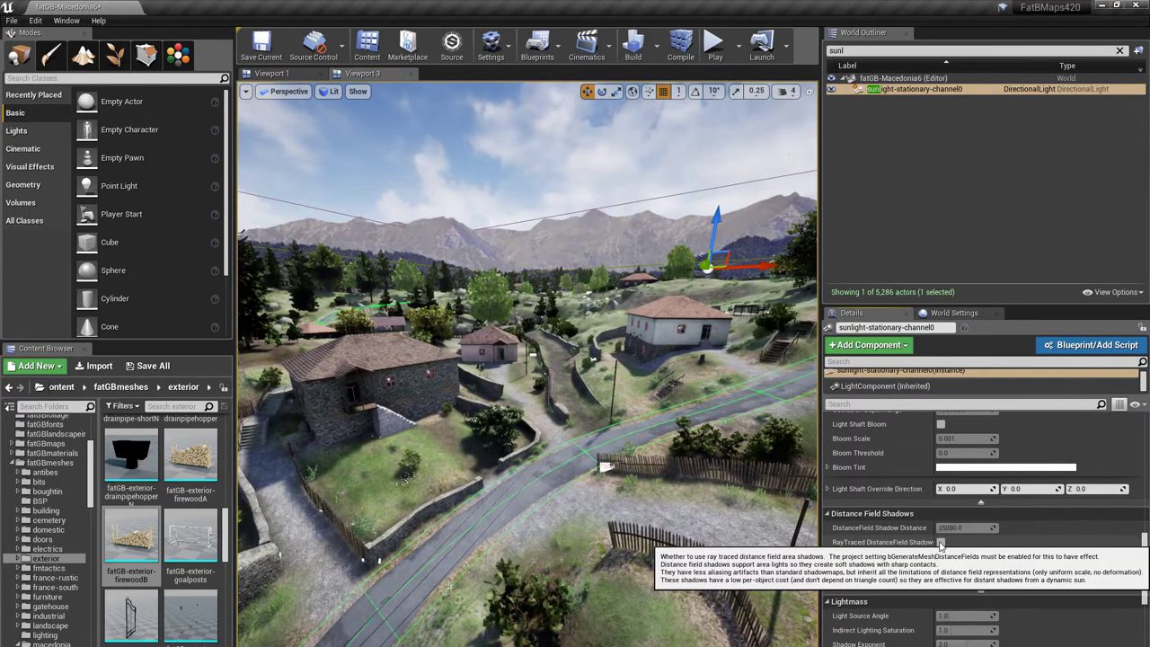
pyautogui.press('s')
pyautogui.moveTo(528, 594); pyautogui.dragTo(555, 576, button='right')
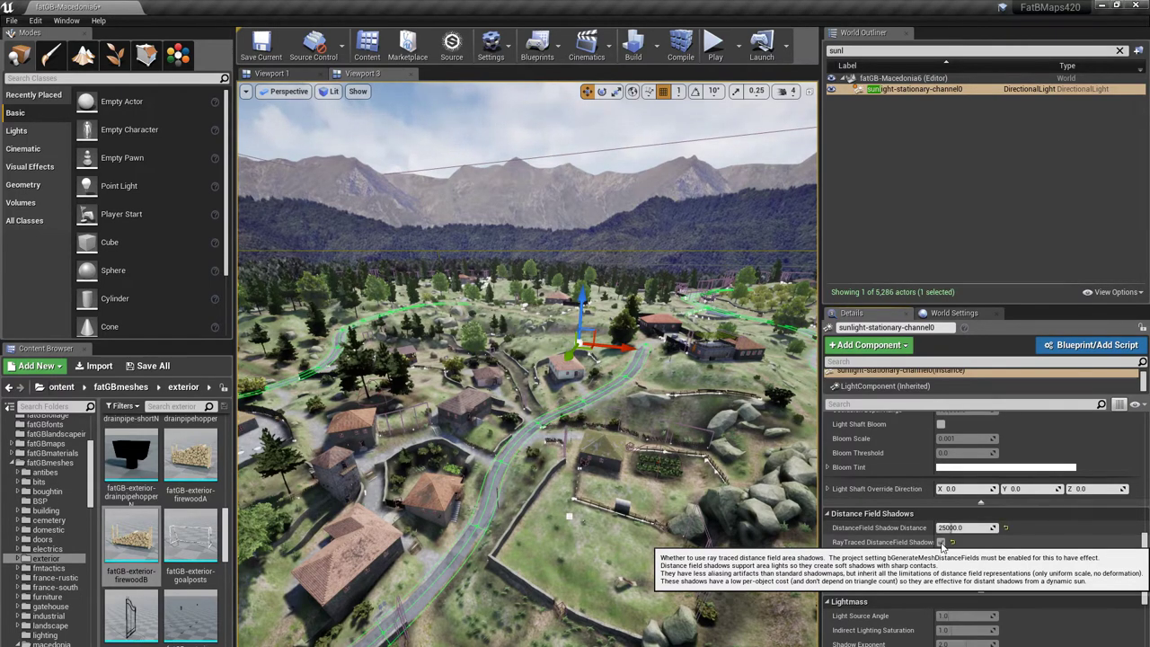
pyautogui.click(941, 543)
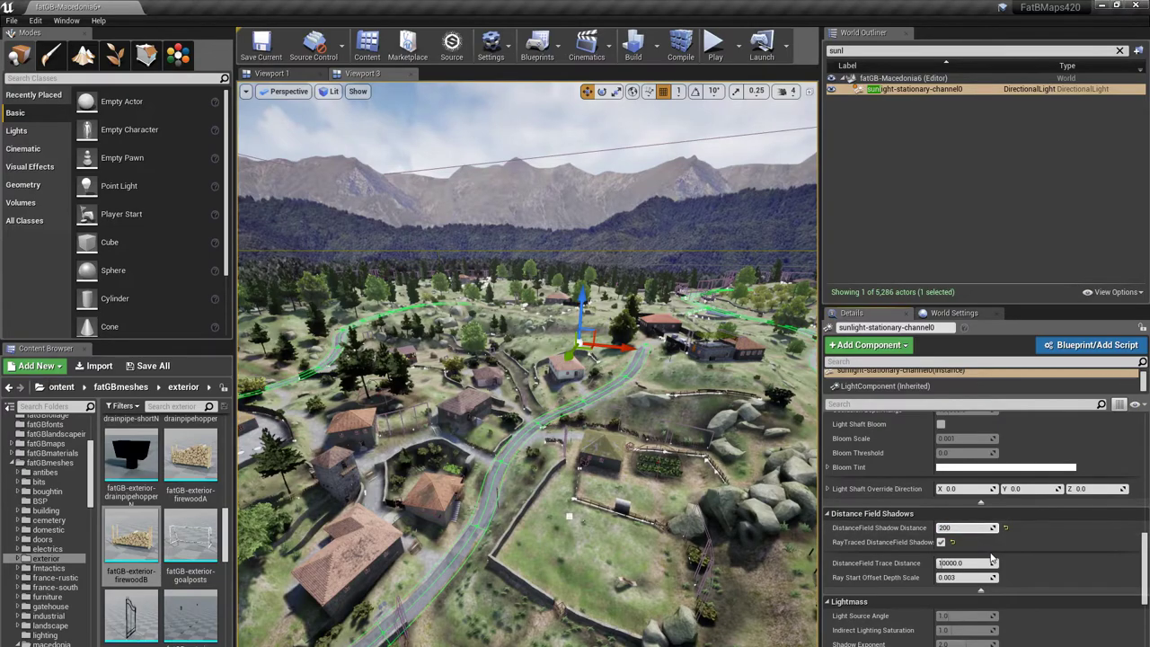
# Step: Set the sunlight's DistanceField Shadow Distance to 1000 and examine the shadows on the grass beside the stone house
pyautogui.press('w')
pyautogui.moveTo(760, 577)
pyautogui.mouseDown(button='right')
pyautogui.moveTo(759, 629)
pyautogui.moveTo(759, 577)
pyautogui.mouseUp(button='right')
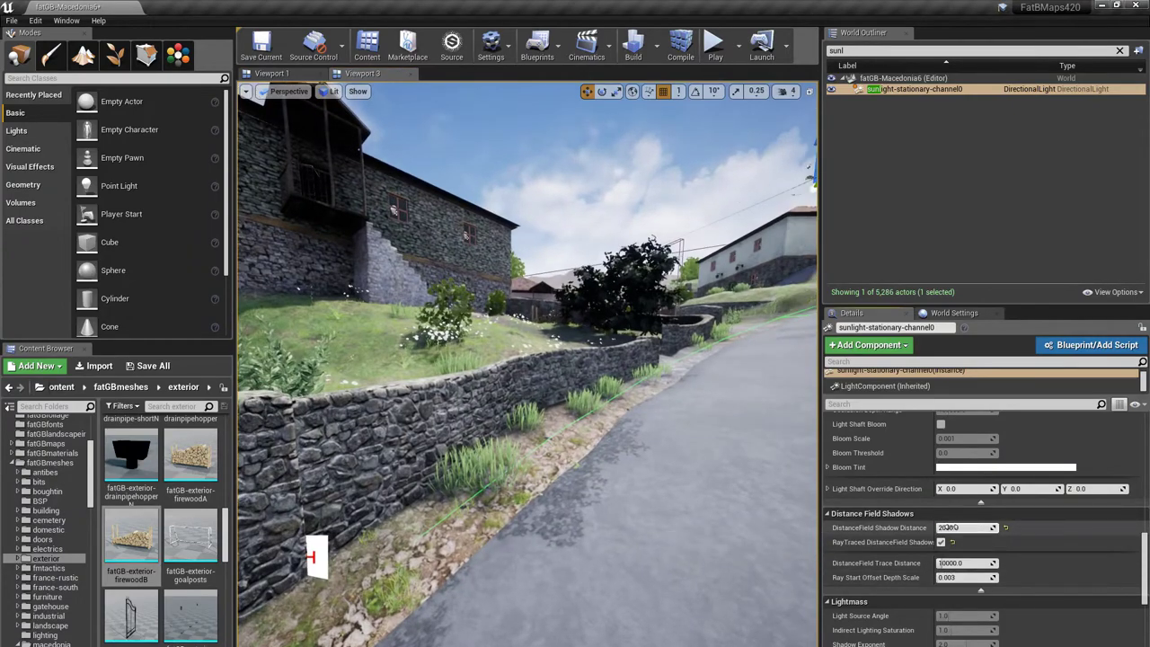
pyautogui.click(950, 528)
pyautogui.write('1000')
pyautogui.moveTo(734, 543); pyautogui.dragTo(682, 525, button='right')
pyautogui.press('s')
pyautogui.press('w')
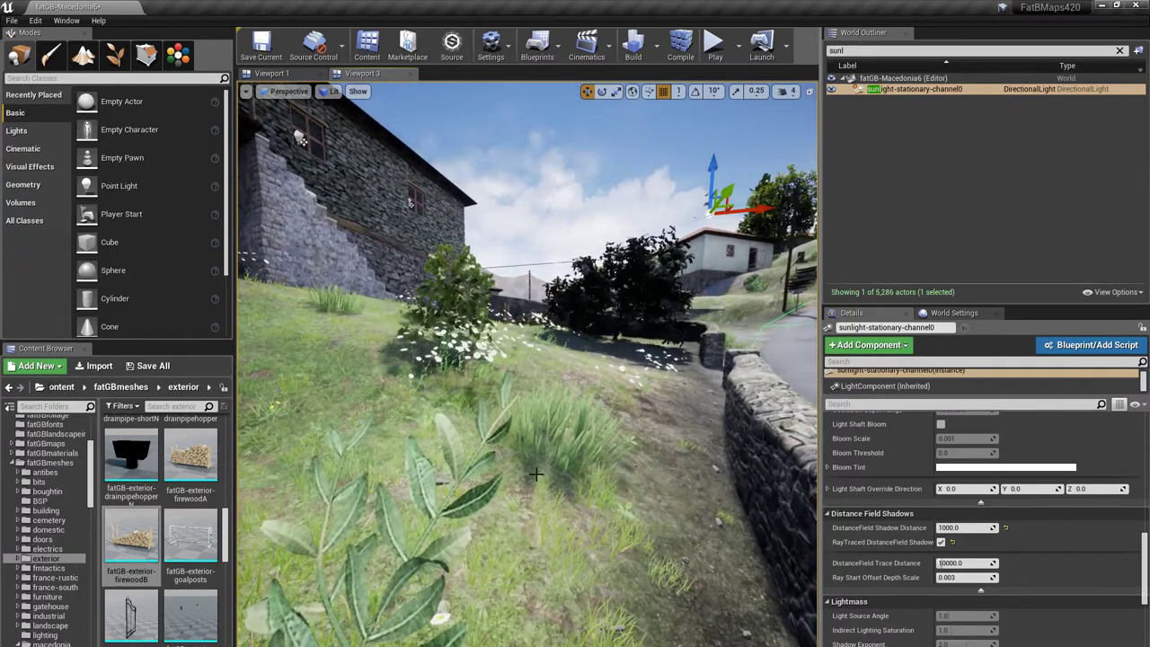
# Step: Try DistanceField Shadow Distance values of 0 and 100 on the sunlight while facing the grassy slope by the stone wall
pyautogui.moveTo(541, 493); pyautogui.dragTo(550, 492, button='right')
pyautogui.click(962, 528)
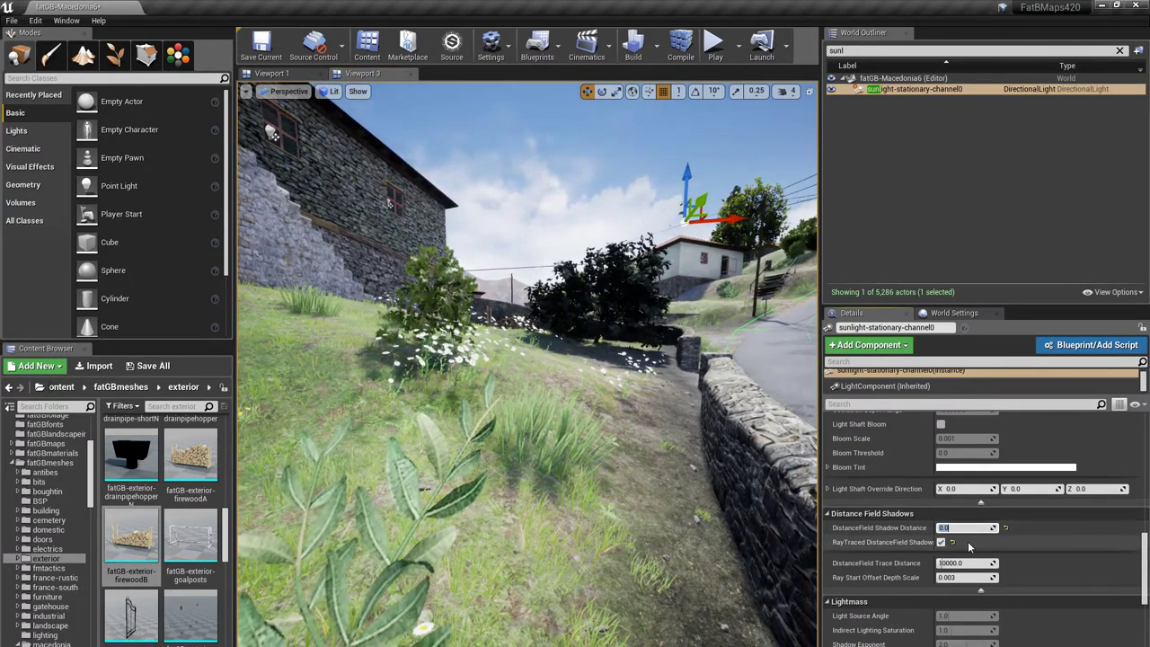
pyautogui.moveTo(669, 528)
pyautogui.mouseDown(button='right')
pyautogui.moveTo(656, 528)
pyautogui.moveTo(669, 527)
pyautogui.mouseUp(button='right')
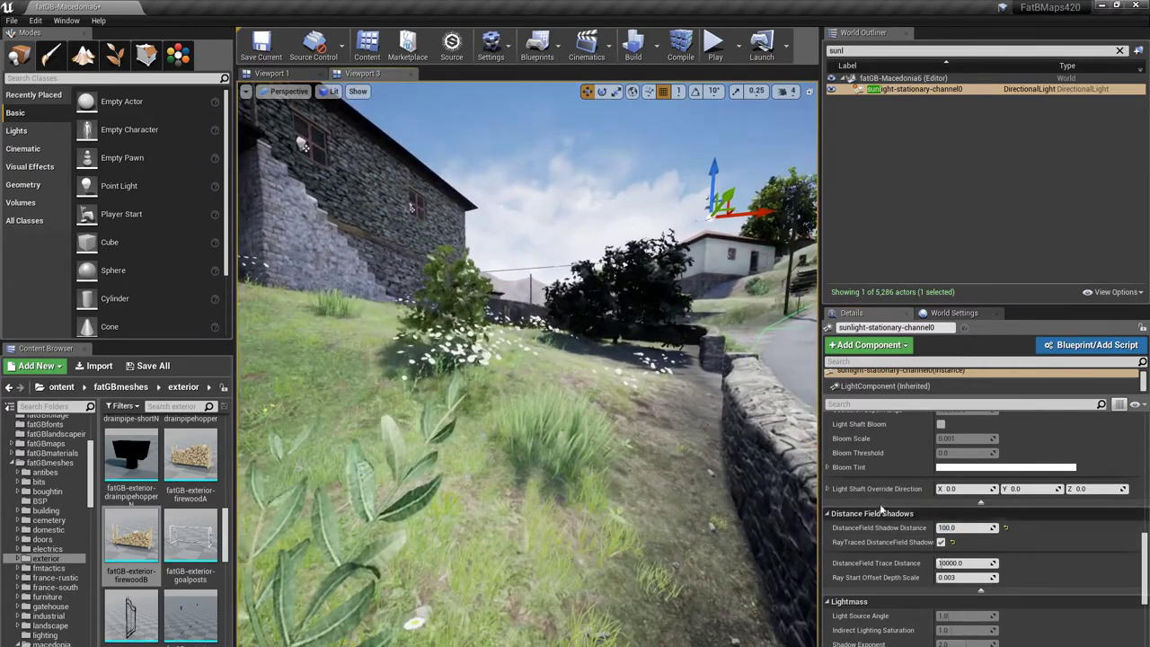
# Step: Set the sunlight's DistanceField Shadow Distance to 25000 and view the houses from above the road
pyautogui.click(970, 529)
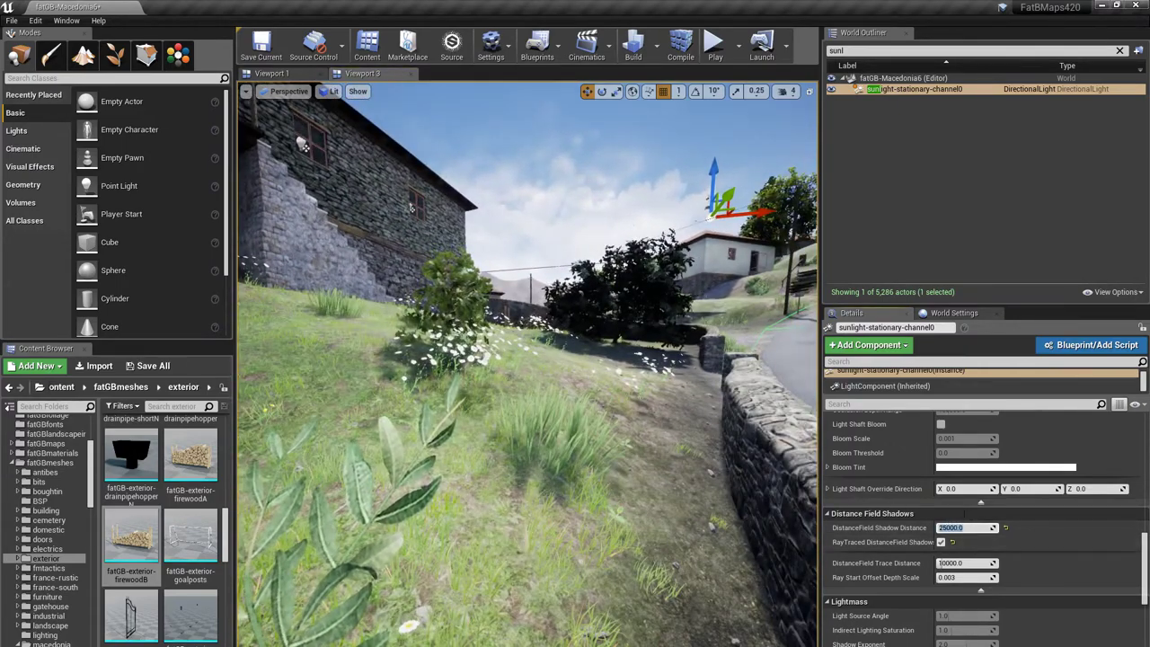
pyautogui.moveTo(720, 569); pyautogui.dragTo(720, 569, button='right')
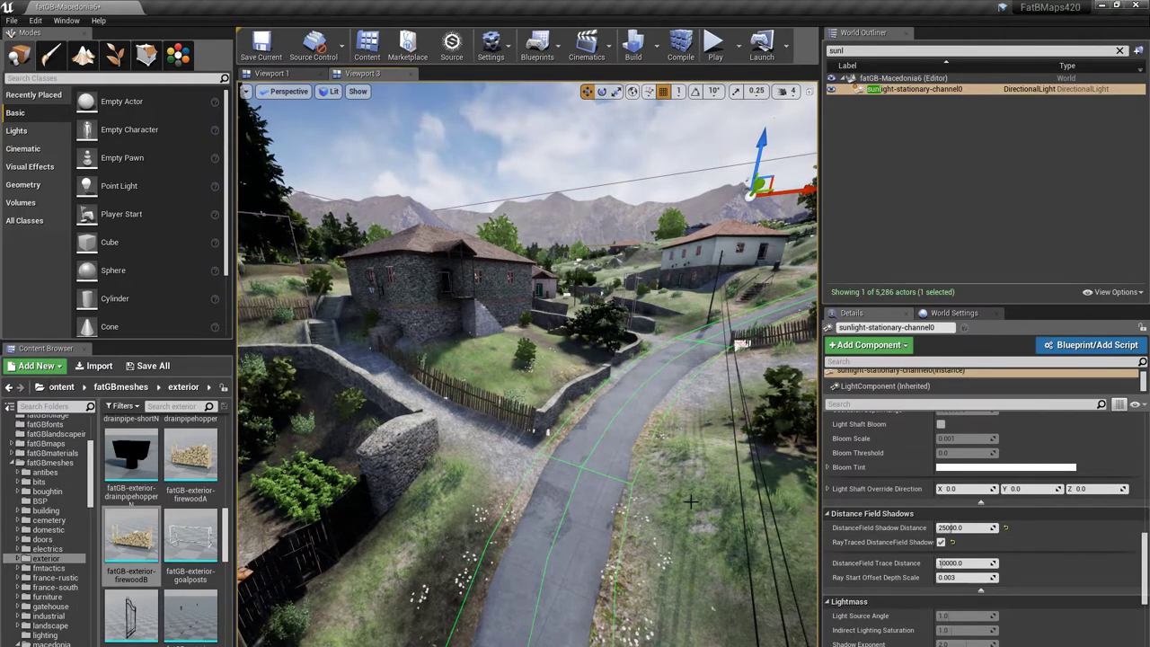
pyautogui.moveTo(685, 496); pyautogui.dragTo(681, 507, button='right')
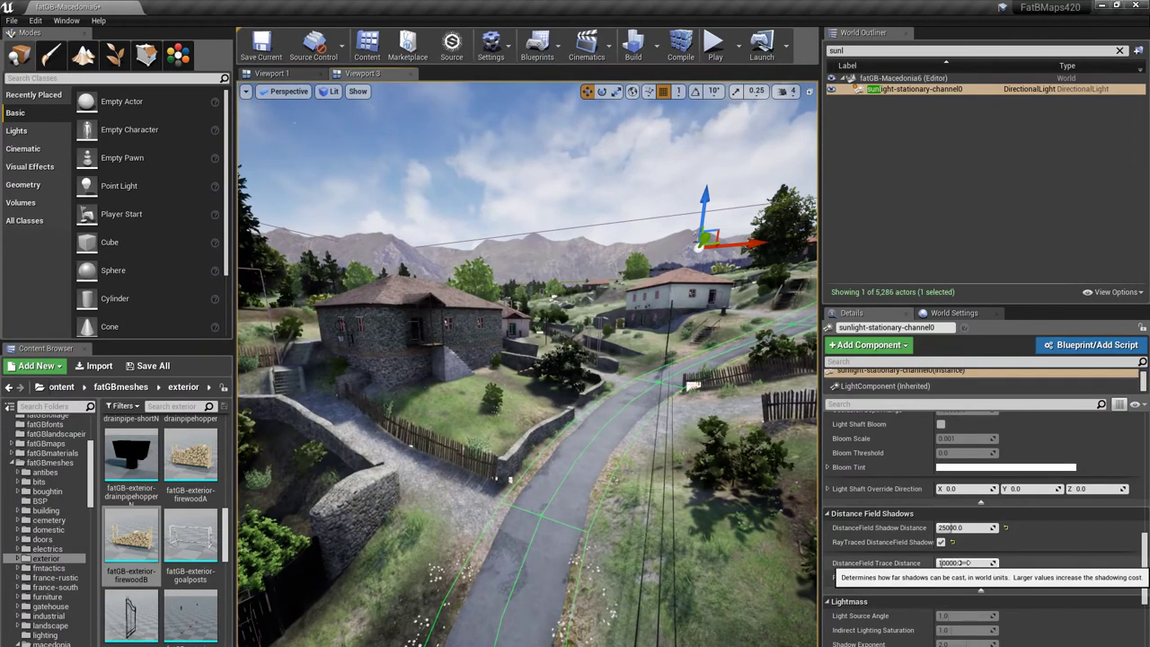
# Step: Try a DistanceField Trace Distance of 500 on the sunlight while viewing the stone house and road
pyautogui.click(962, 563)
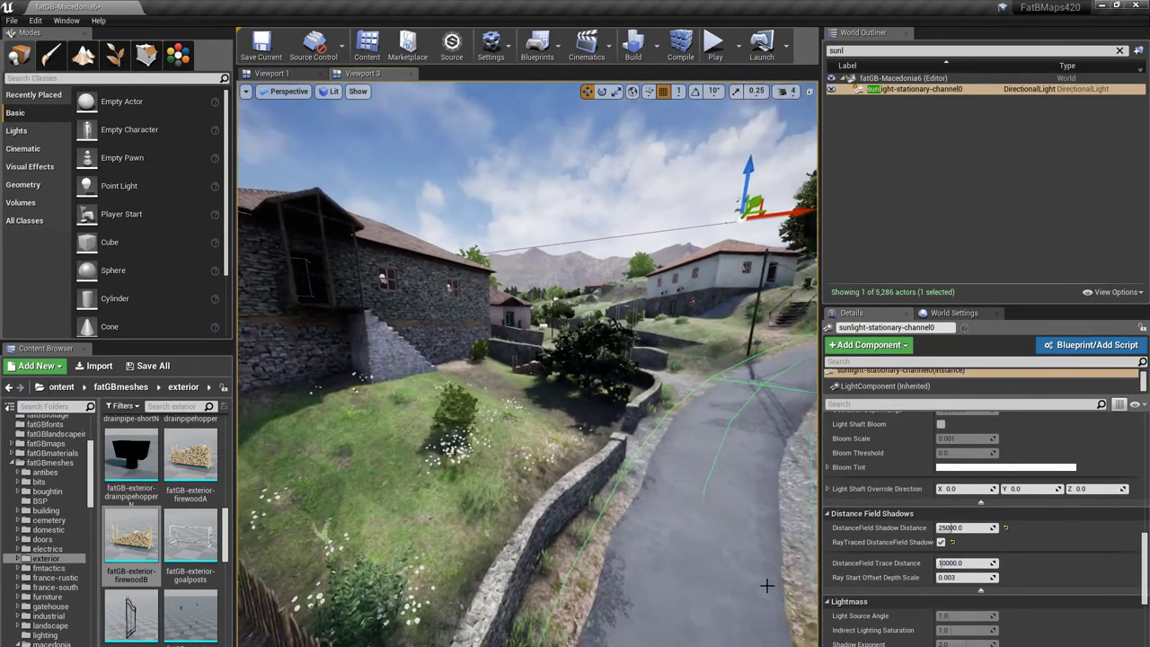
pyautogui.click(947, 563)
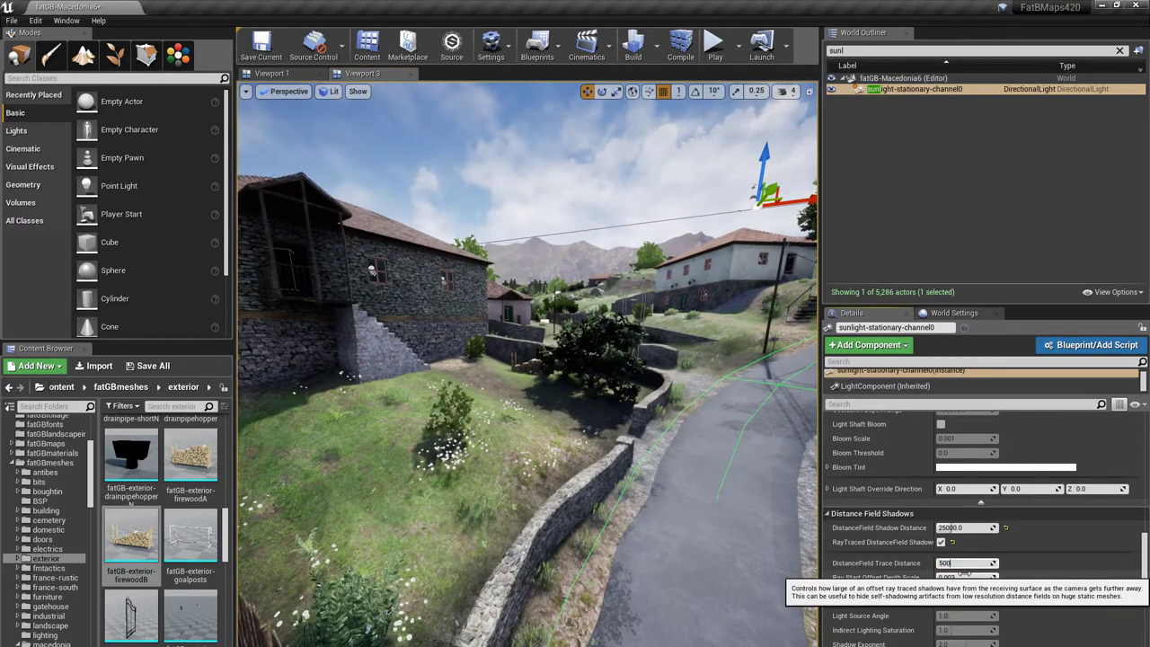
pyautogui.press('Return')
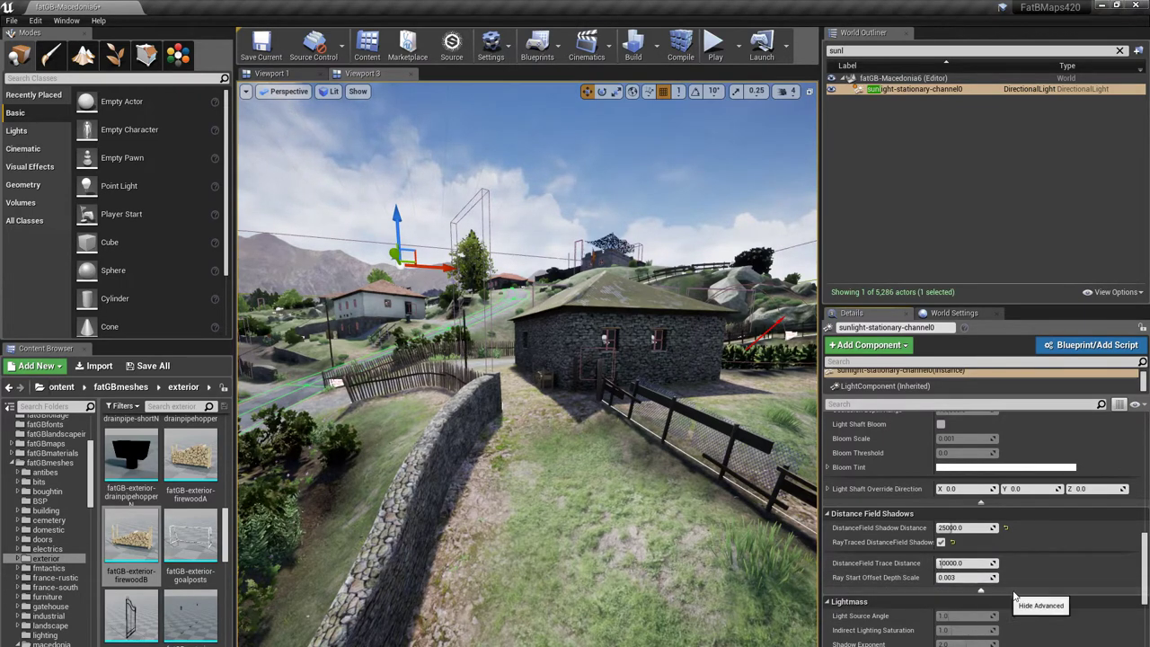
# Step: Try a Dynamic Shadow Distance of 0 for the movable sunlight near the dark bush, and restore its default
pyautogui.scroll(-5, 1006, 588)
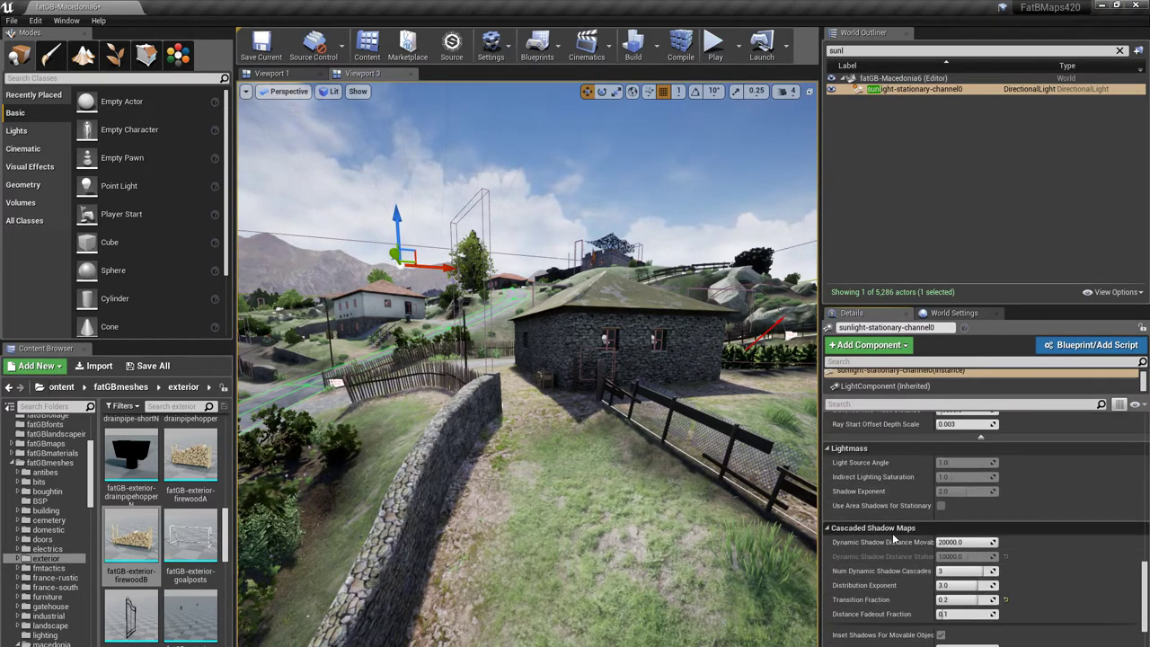
pyautogui.press('s')
pyautogui.moveTo(570, 601); pyautogui.dragTo(491, 597, button='right')
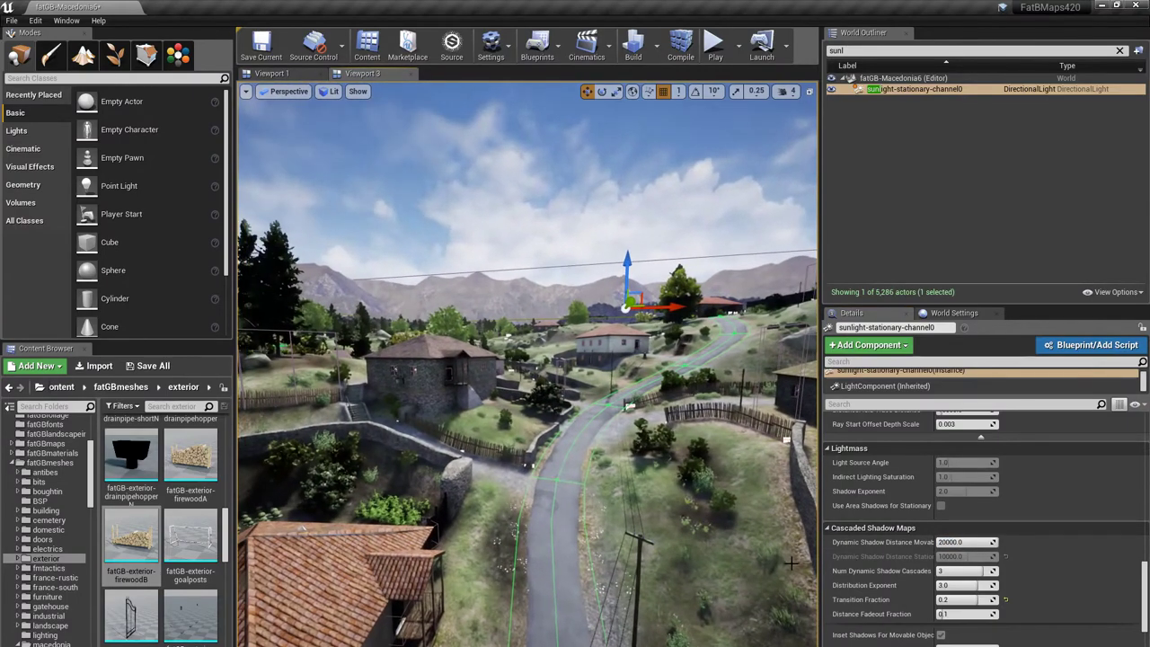
pyautogui.press('Right')
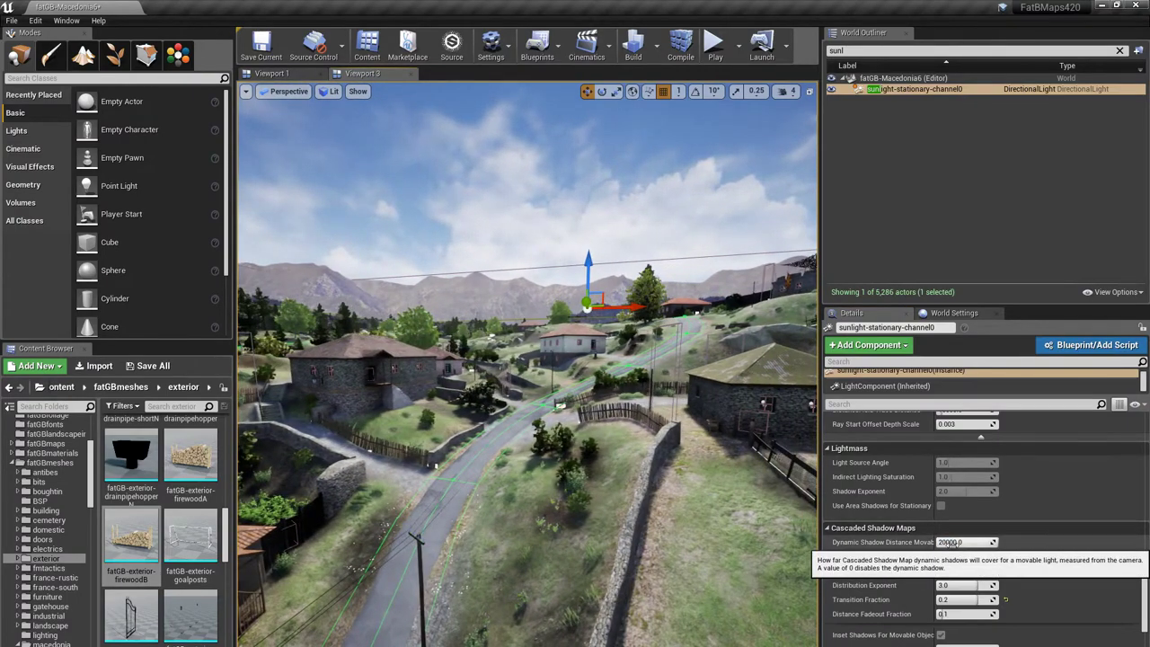
pyautogui.click(939, 543)
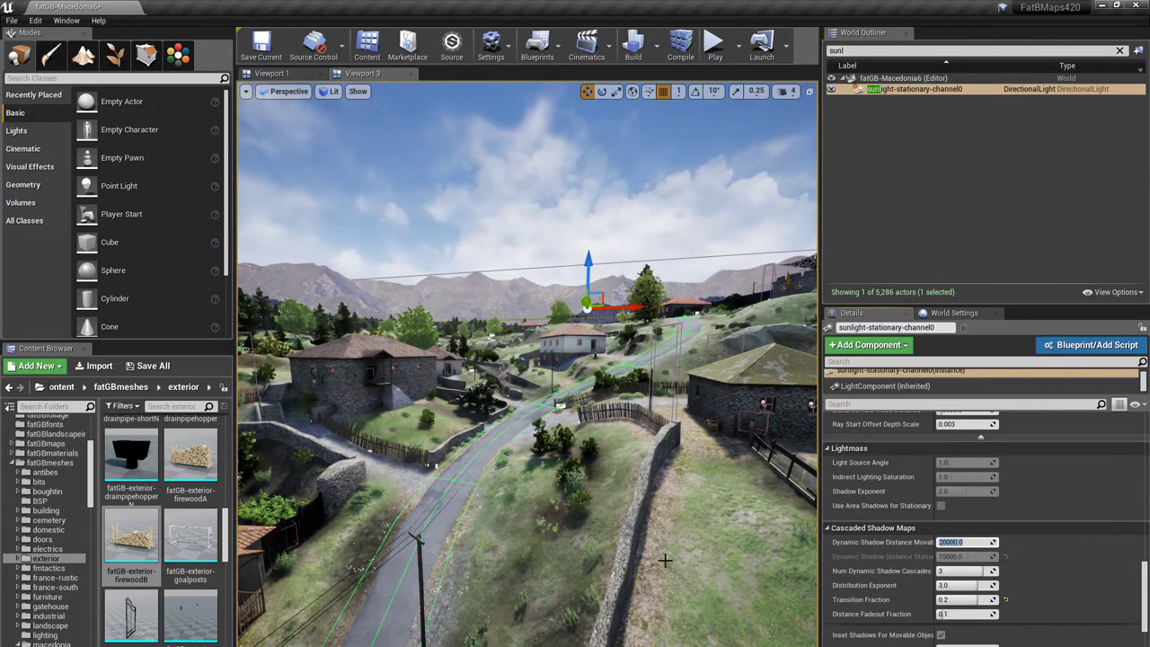
pyautogui.press('Return')
pyautogui.press('w')
pyautogui.moveTo(528, 364); pyautogui.dragTo(395, 377, button='right')
pyautogui.moveTo(382, 185); pyautogui.dragTo(414, 193, button='right')
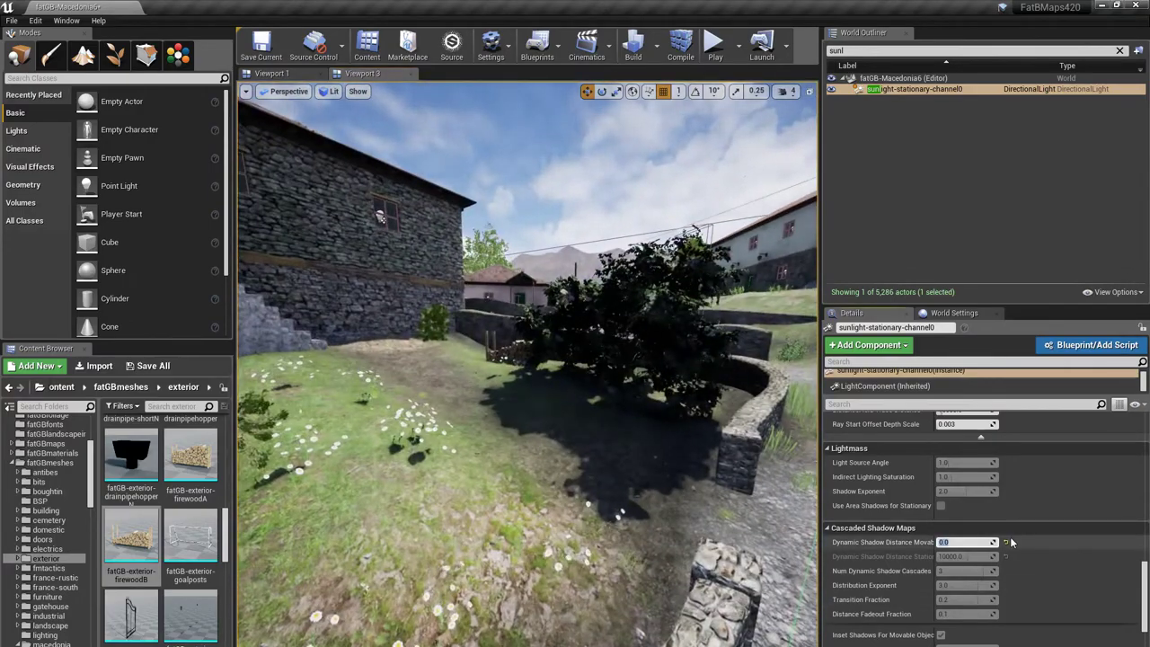
pyautogui.click(1007, 543)
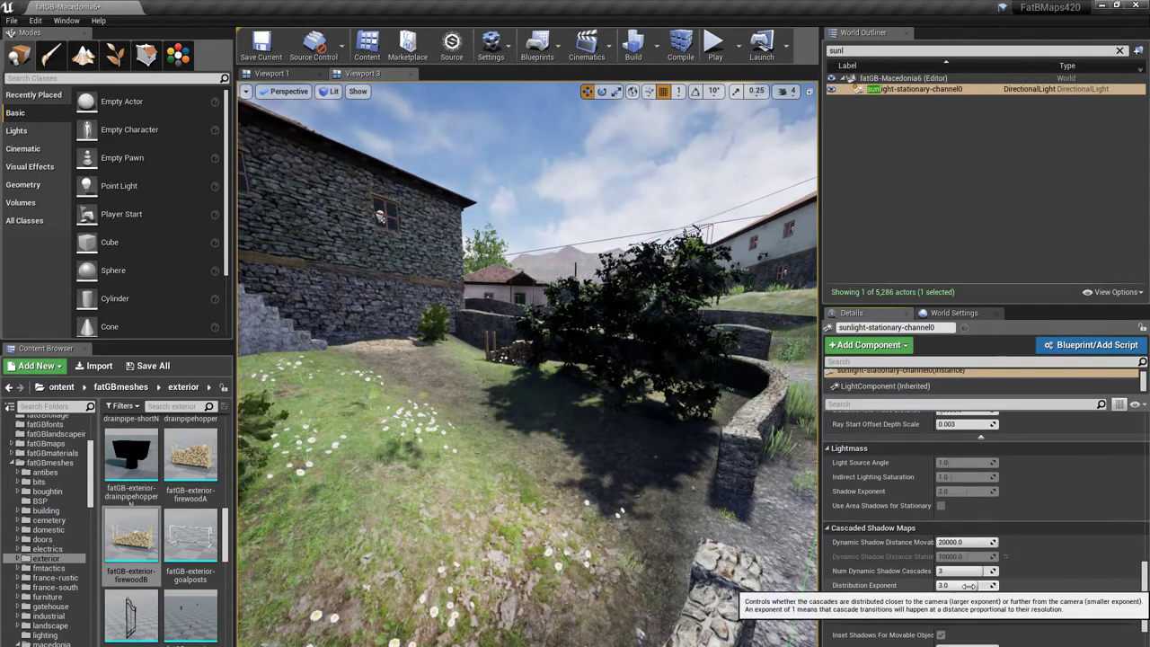
# Step: Set the sunlight's Num Dynamic Shadow Cascades to 3
pyautogui.moveTo(698, 552); pyautogui.dragTo(698, 553, button='right')
pyautogui.click(954, 571)
pyautogui.write('3')
pyautogui.press('Return')
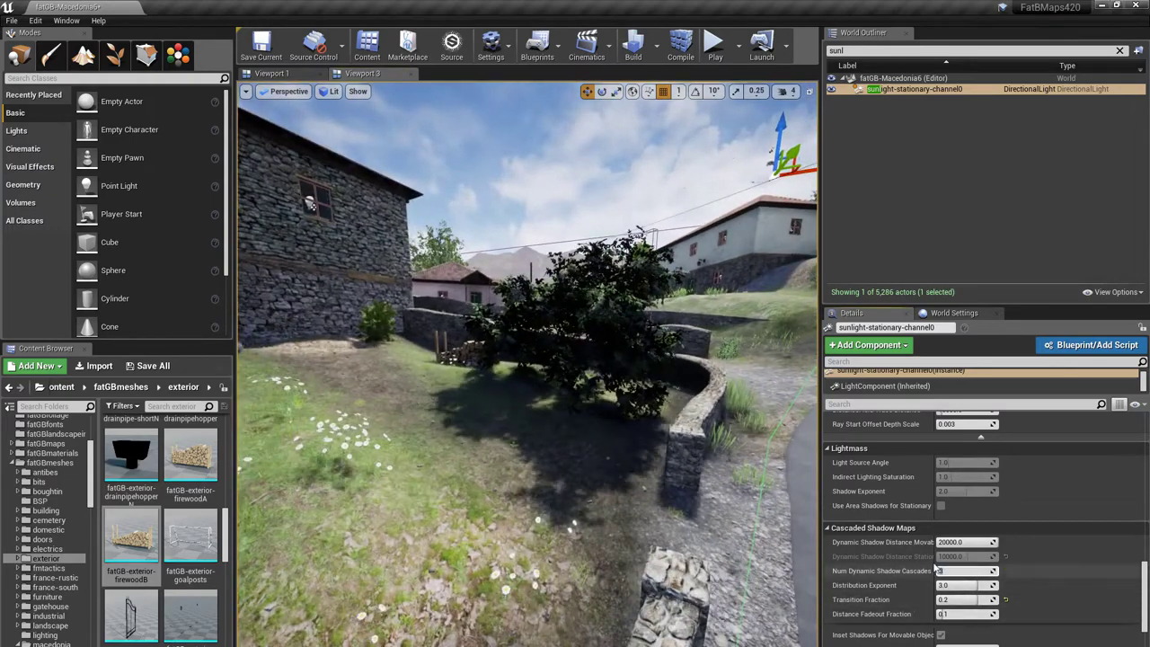
# Step: Set the cascaded shadows' Distribution Exponent to 2.2 and examine the shadows around the stone house, bush and road
pyautogui.moveTo(592, 523); pyautogui.dragTo(592, 523, button='right')
pyautogui.click(952, 585)
pyautogui.write('2.2')
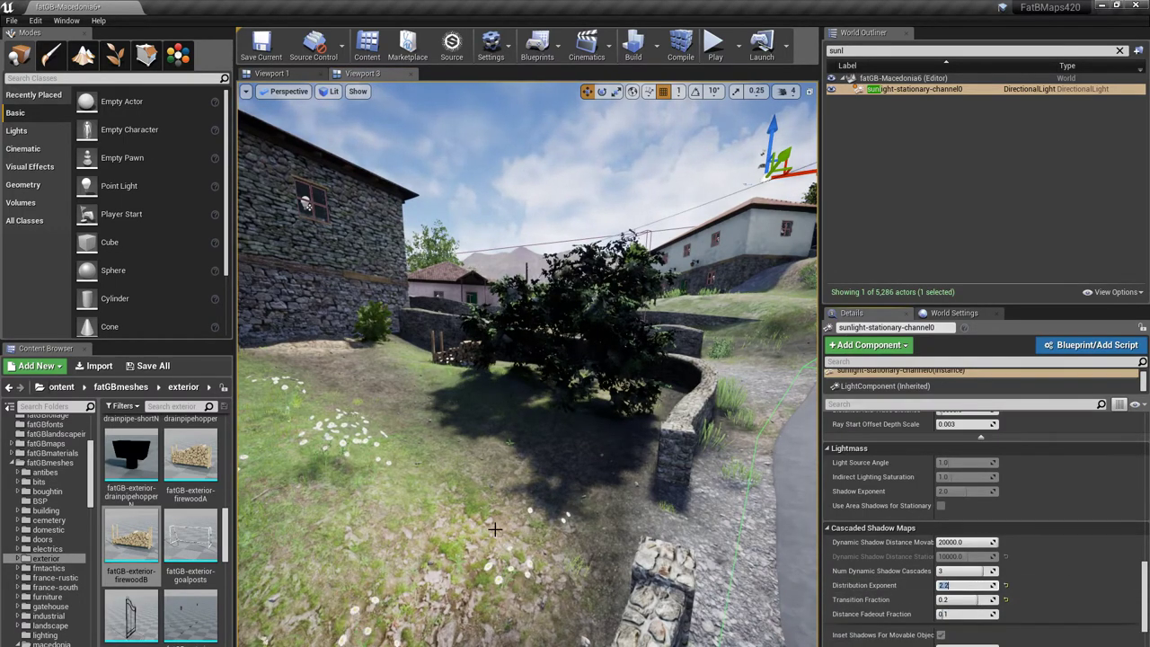
pyautogui.moveTo(496, 530); pyautogui.dragTo(495, 529, button='right')
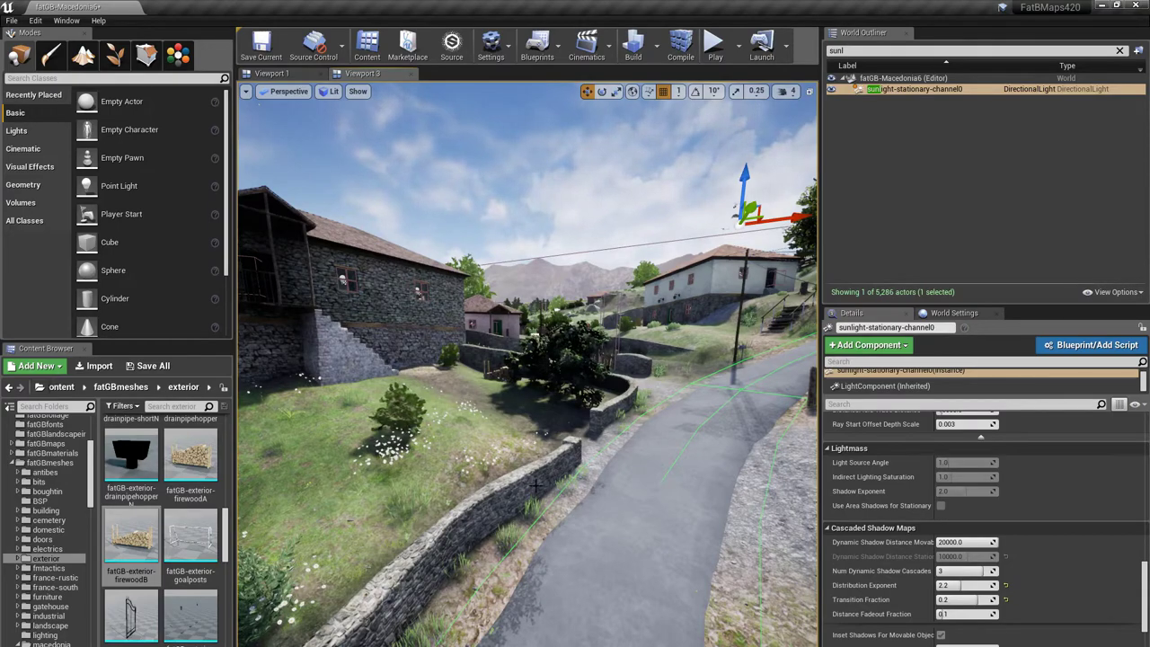
pyautogui.press('w')
pyautogui.moveTo(650, 510)
pyautogui.mouseDown(button='right')
pyautogui.moveTo(668, 495)
pyautogui.moveTo(575, 500)
pyautogui.moveTo(660, 494)
pyautogui.mouseUp(button='right')
pyautogui.moveTo(376, 254); pyautogui.dragTo(246, 199)
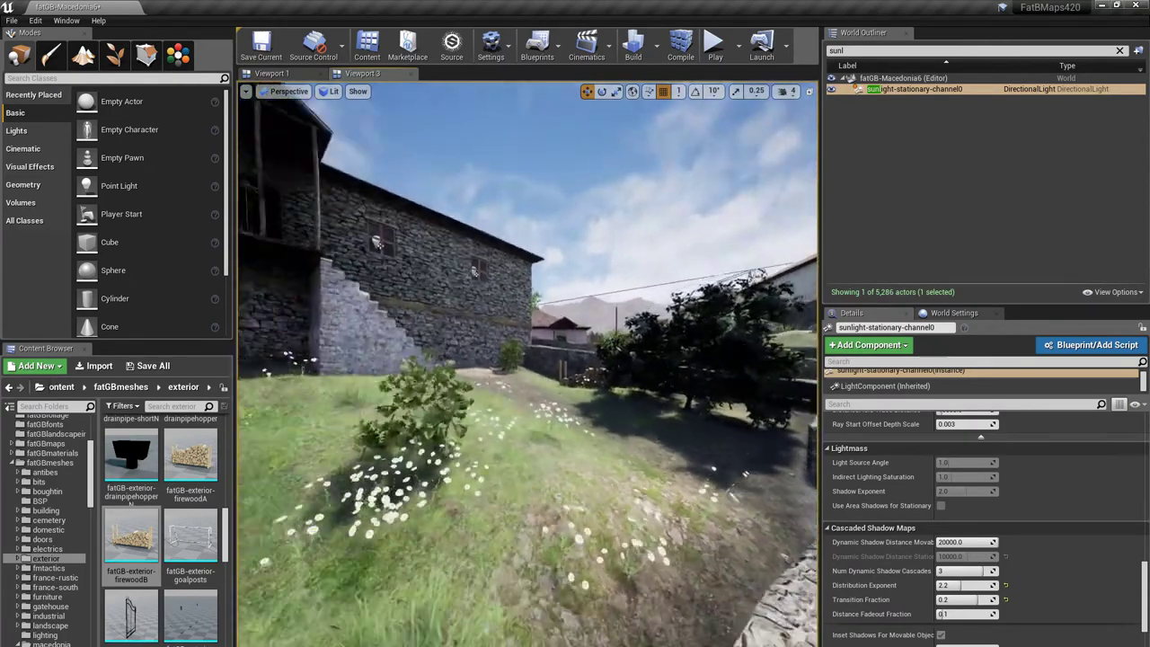
pyautogui.moveTo(558, 459); pyautogui.dragTo(552, 459, button='right')
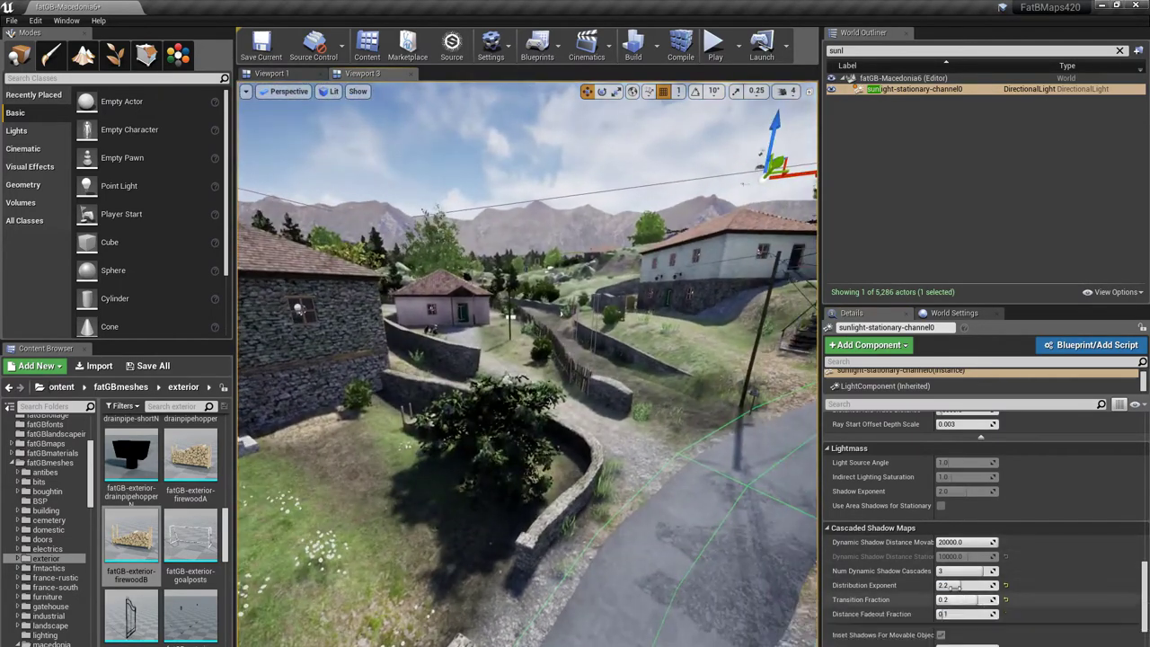
pyautogui.moveTo(728, 558); pyautogui.dragTo(795, 557, button='right')
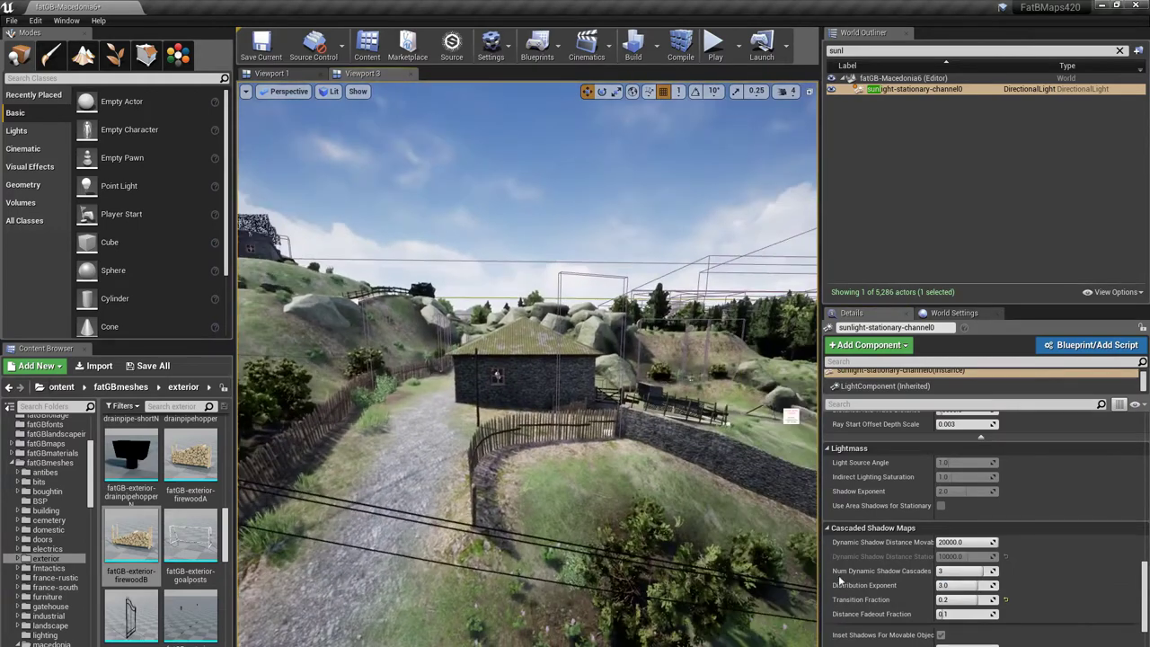
# Step: Try a Distribution Exponent of 1 while viewing the wooden fence's shadows, and restore it to 3
pyautogui.click(953, 586)
pyautogui.write('1')
pyautogui.press('Return')
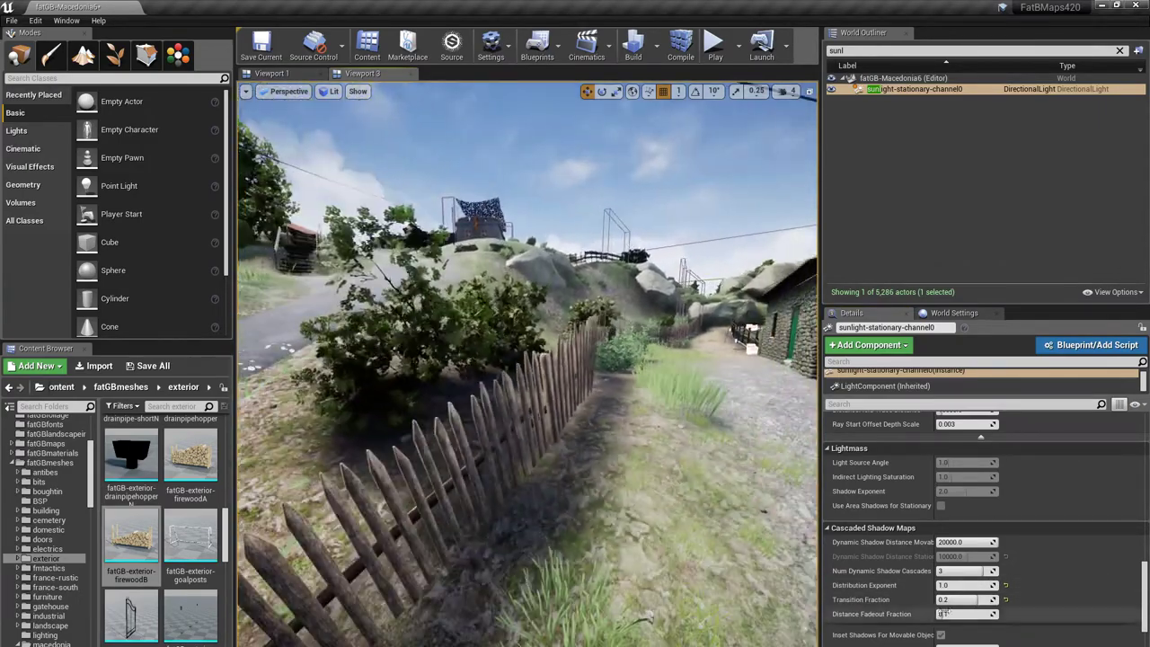
pyautogui.click(961, 586)
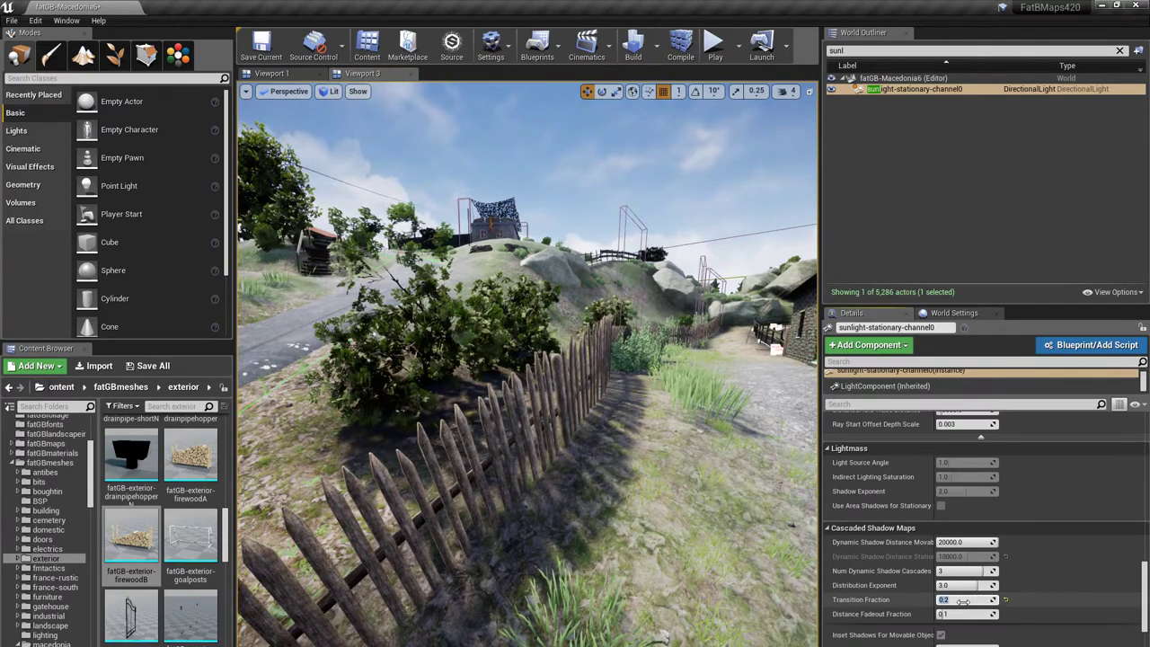
# Step: Try a cascade Transition Fraction of 0 while viewing the shadows along the road, and restore it to 0.2
pyautogui.click(962, 601)
pyautogui.moveTo(683, 432); pyautogui.dragTo(656, 465, button='right')
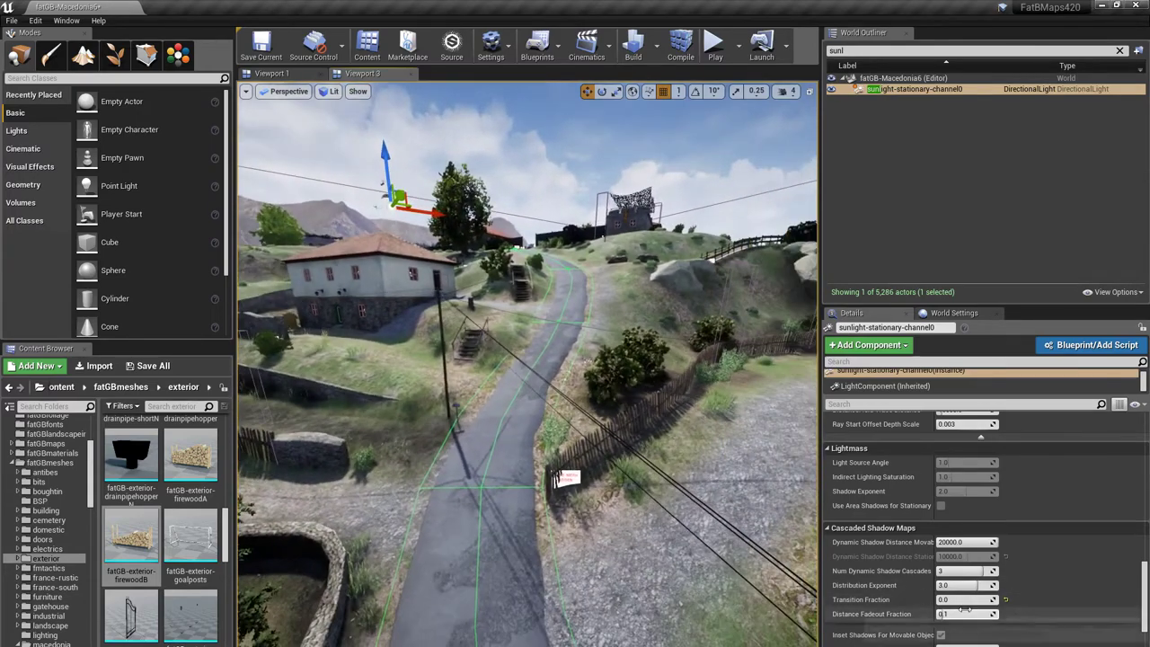
pyautogui.click(965, 600)
pyautogui.write('0.2')
pyautogui.press('Return')
pyautogui.press('w')
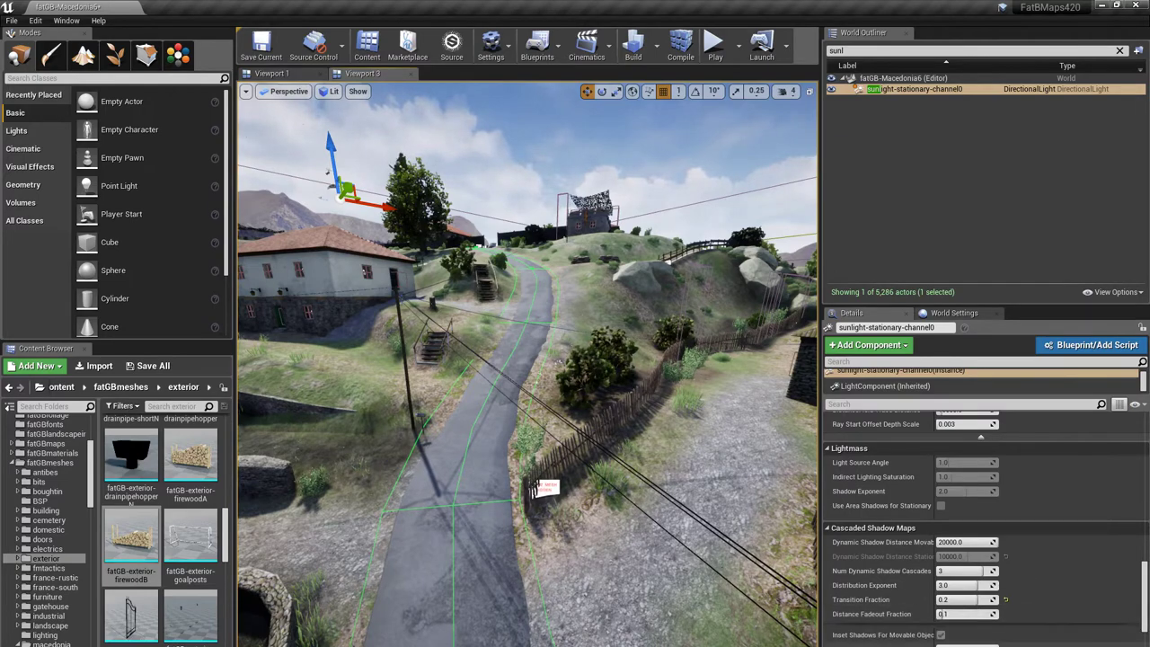
# Step: Try a Max Draw Distance of 1000 on the sunlight and view the village from above and near the road
pyautogui.scroll(-4, 1032, 620)
pyautogui.scroll(-1, 1032, 643)
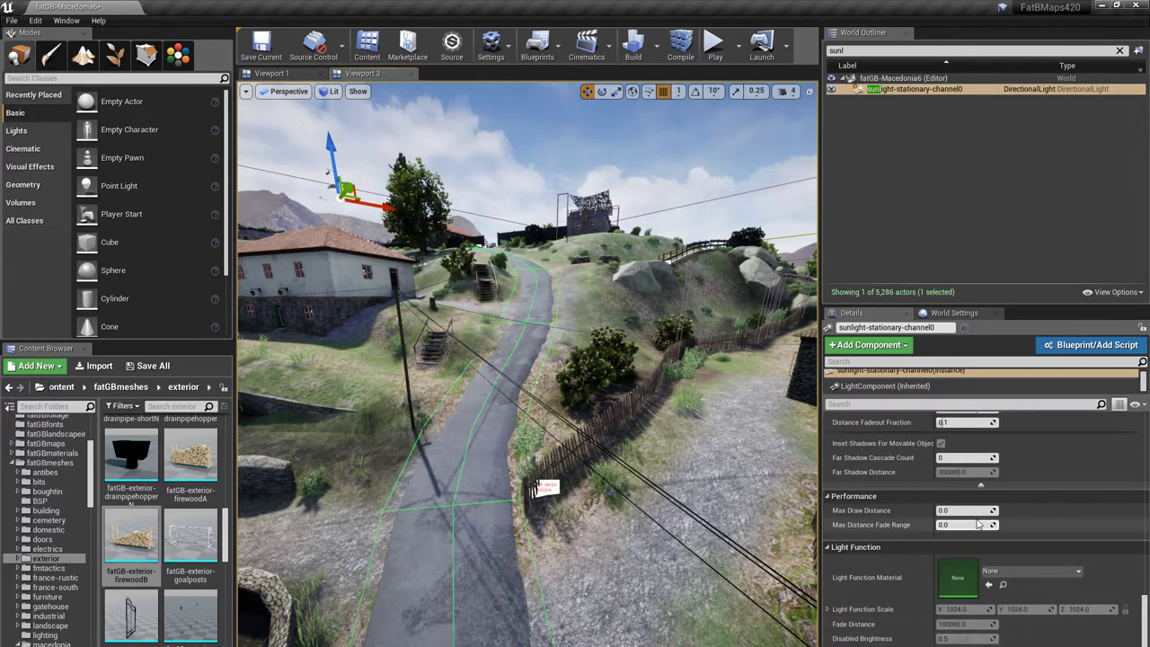
pyautogui.moveTo(528, 364)
pyautogui.mouseDown(button='right')
pyautogui.moveTo(278, 360)
pyautogui.moveTo(404, 337)
pyautogui.moveTo(458, 377)
pyautogui.moveTo(414, 404)
pyautogui.moveTo(405, 395)
pyautogui.moveTo(422, 390)
pyautogui.mouseUp(button='right')
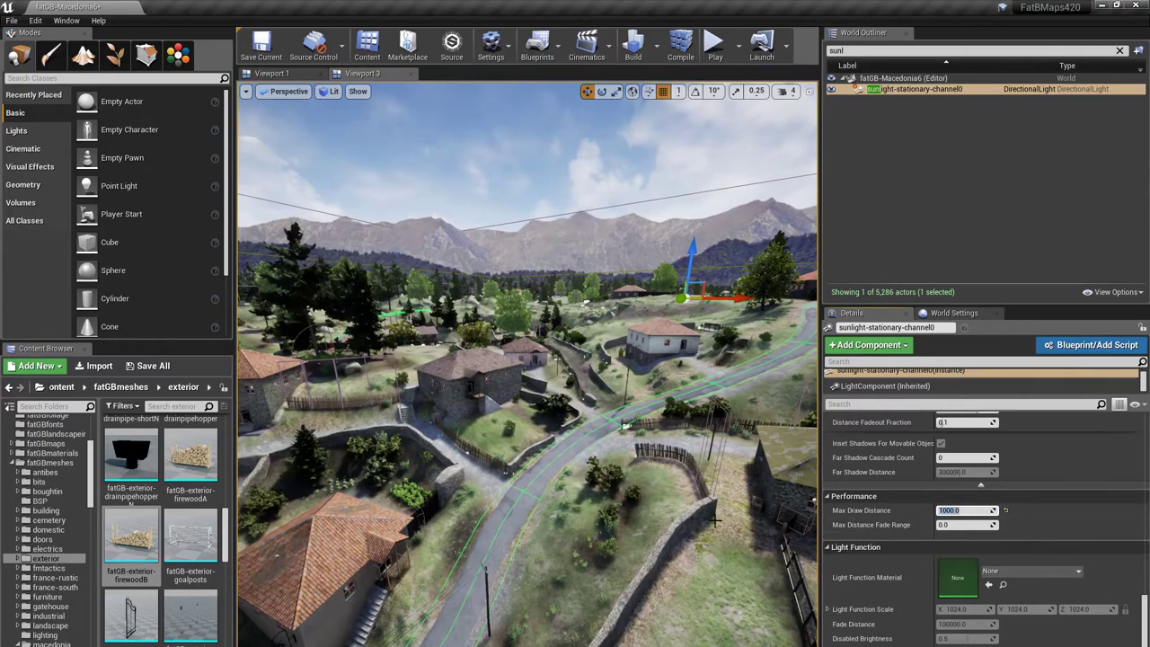
pyautogui.moveTo(703, 521); pyautogui.dragTo(777, 512, button='right')
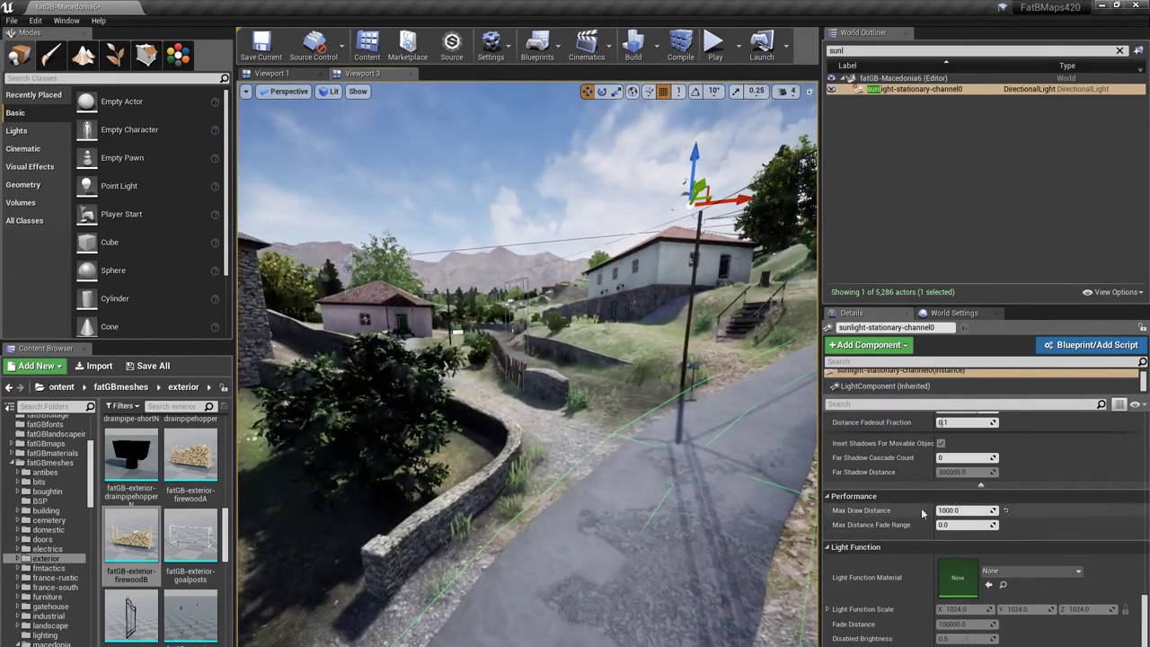
# Step: Examine the sunlight's Light Function settings, in particular the Light Function Material
pyautogui.scroll(-5, 971, 539)
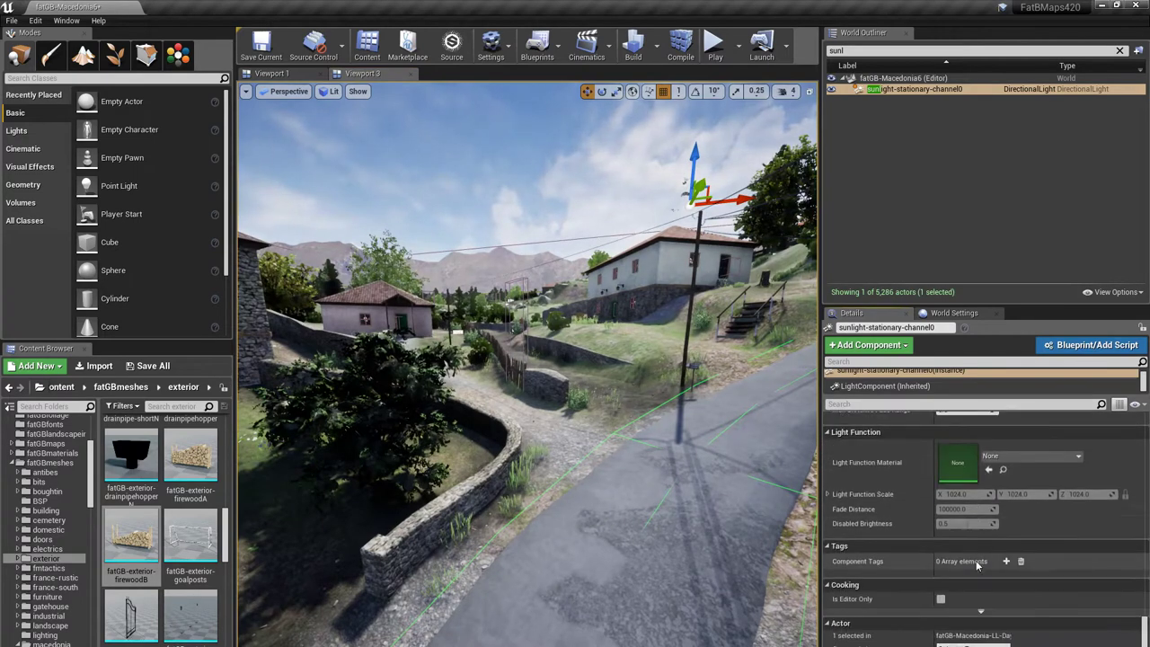
pyautogui.scroll(3, 975, 552)
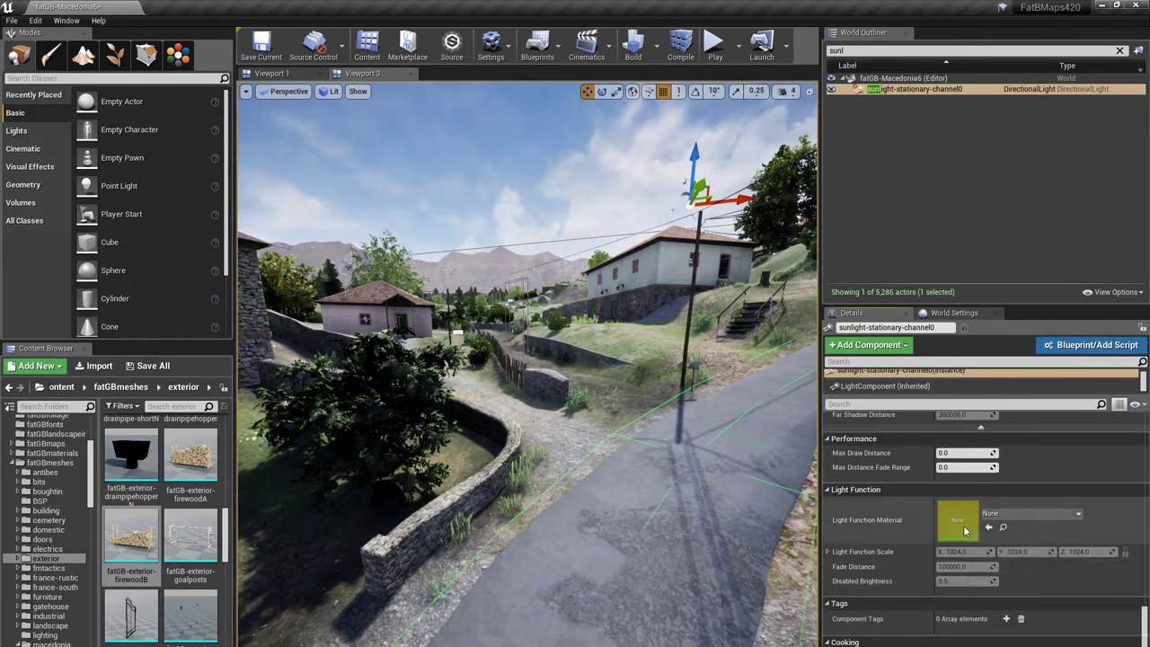
pyautogui.click(1003, 518)
pyautogui.click(1003, 519)
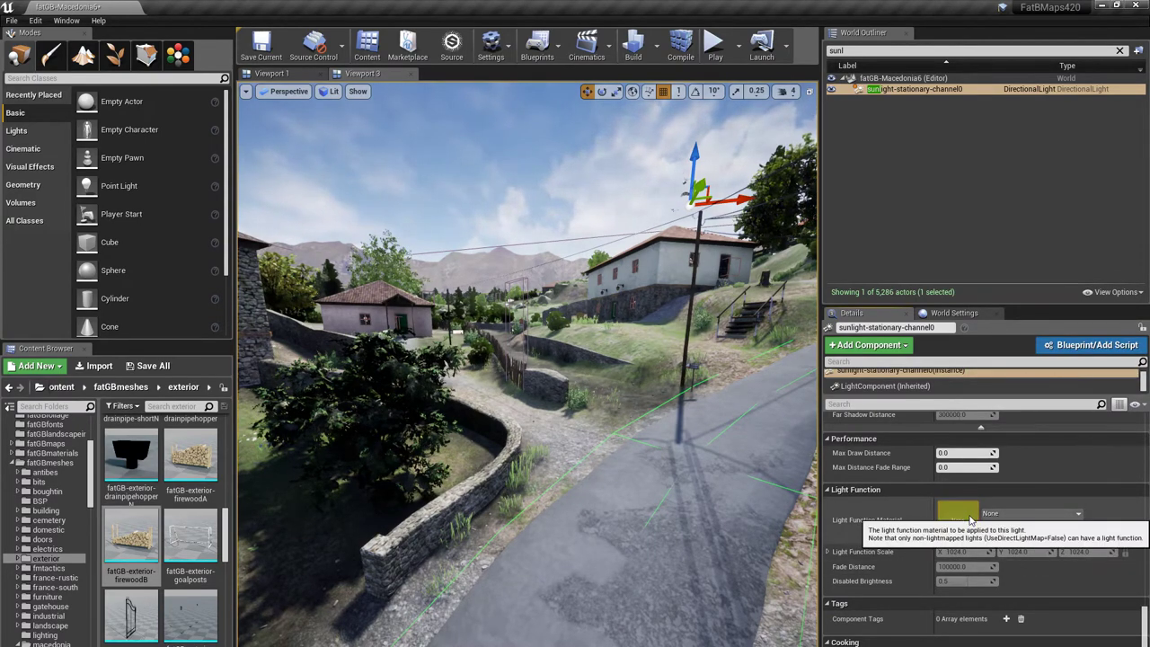
# Step: Examine the shadow cast by the small tree on the grassy slope beside the wooden steps
pyautogui.moveTo(545, 555)
pyautogui.mouseDown(button='right')
pyautogui.moveTo(485, 555)
pyautogui.moveTo(545, 554)
pyautogui.mouseUp(button='right')
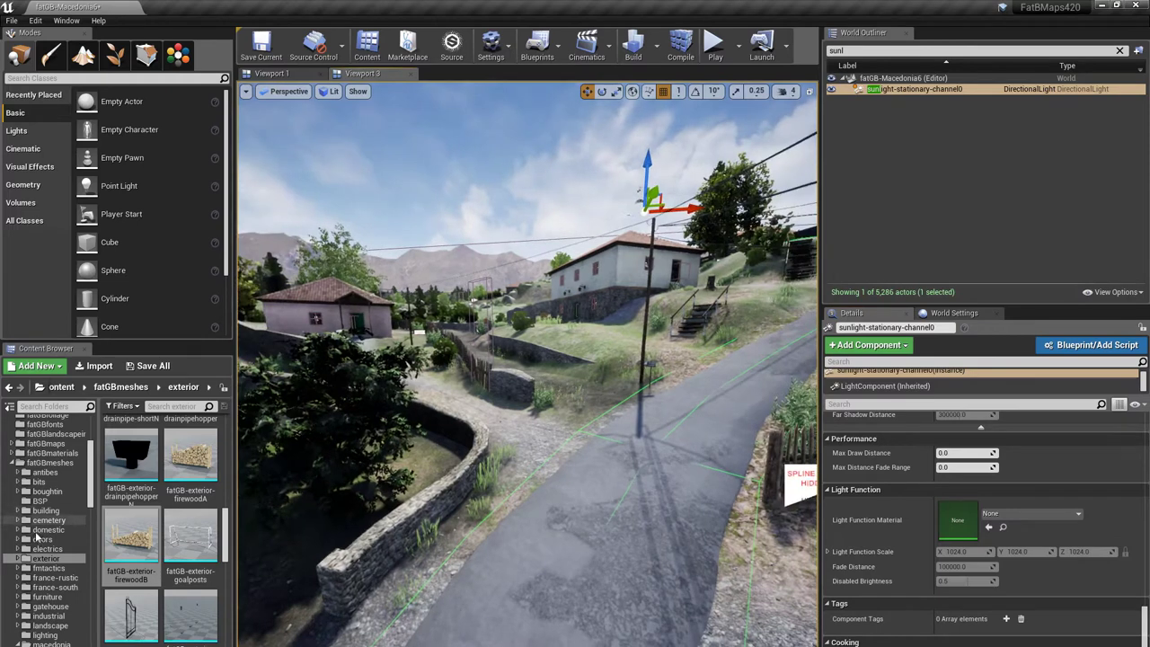
pyautogui.scroll(-10, 37, 538)
pyautogui.scroll(2, 37, 537)
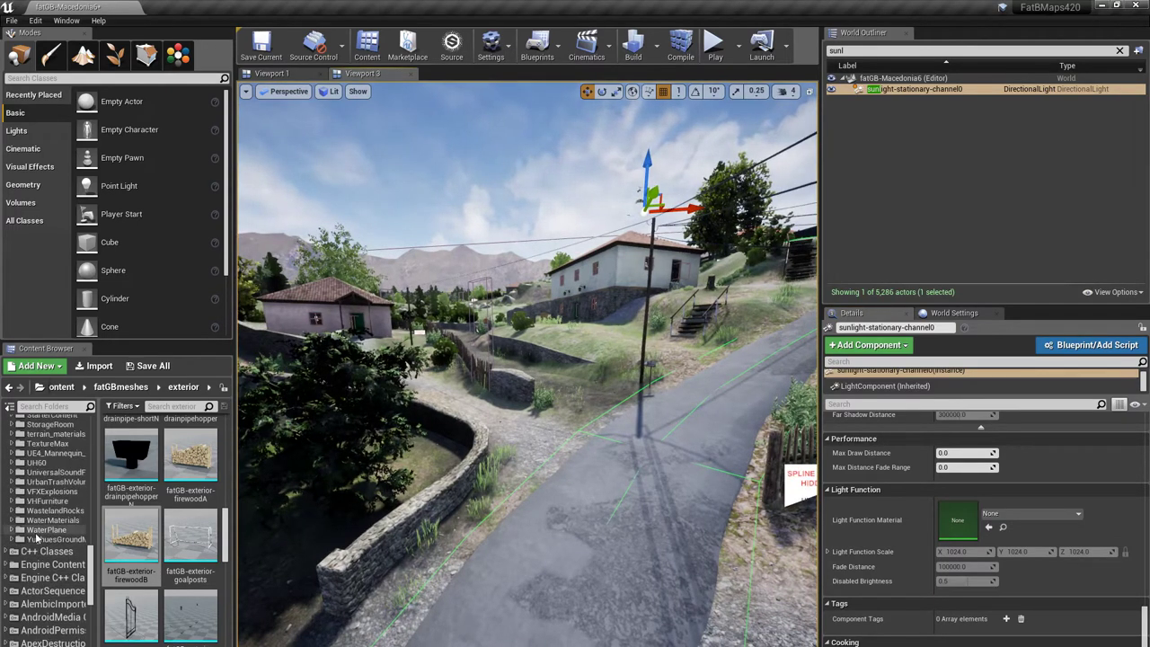
pyautogui.moveTo(614, 550); pyautogui.dragTo(616, 575, button='right')
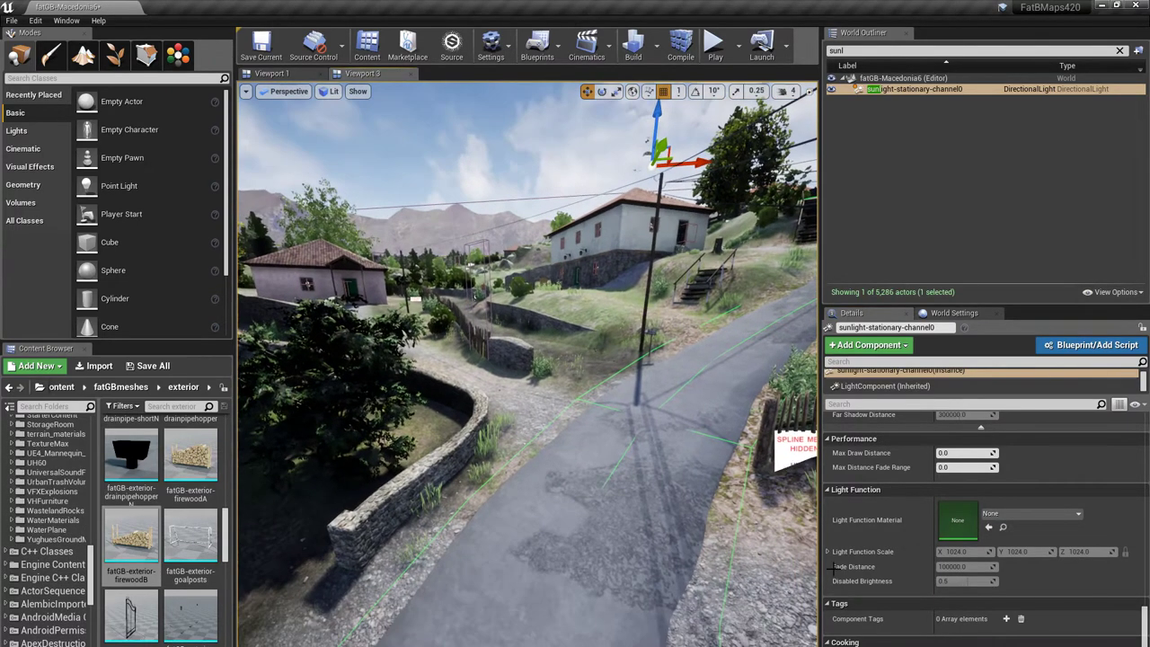
pyautogui.scroll(-5, 880, 574)
pyautogui.moveTo(692, 587); pyautogui.dragTo(800, 568, button='right')
pyautogui.press('s')
pyautogui.press('w')
pyautogui.press('w')
pyautogui.press('a')
pyautogui.press('d')
pyautogui.moveTo(593, 564)
pyautogui.mouseDown(button='right')
pyautogui.moveTo(575, 565)
pyautogui.moveTo(679, 564)
pyautogui.moveTo(598, 565)
pyautogui.moveTo(611, 564)
pyautogui.mouseUp(button='right')
pyautogui.press('w')
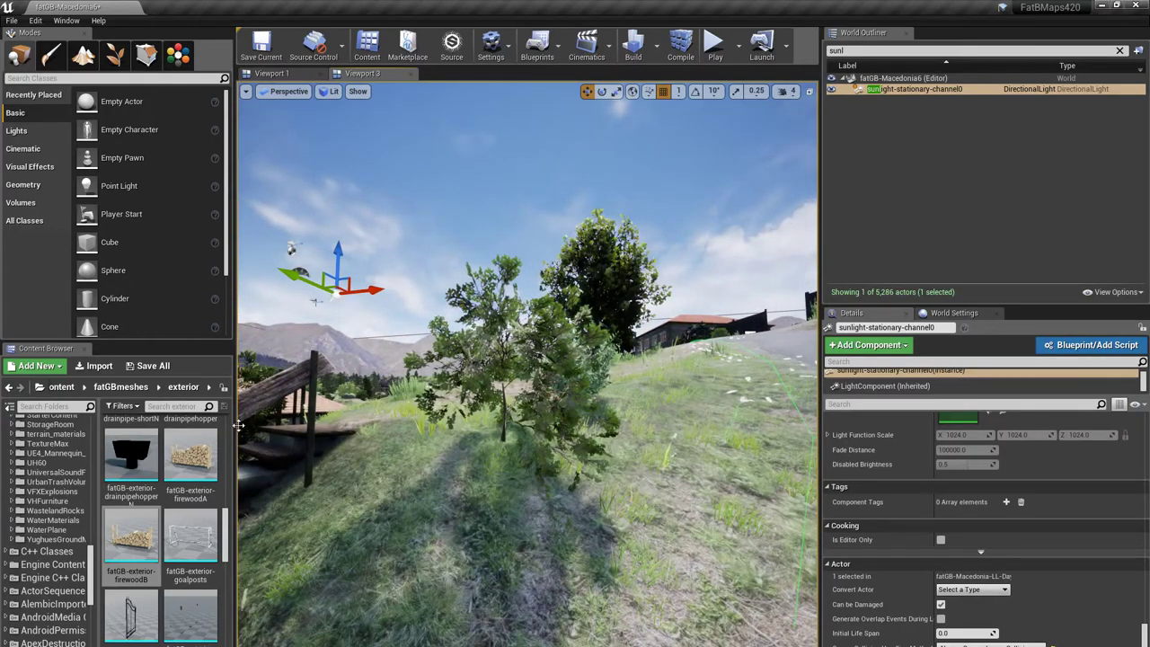
# Step: Enter Foliage mode and enlarge the foliage type list and settings area to browse the placed foliage
pyautogui.click(114, 56)
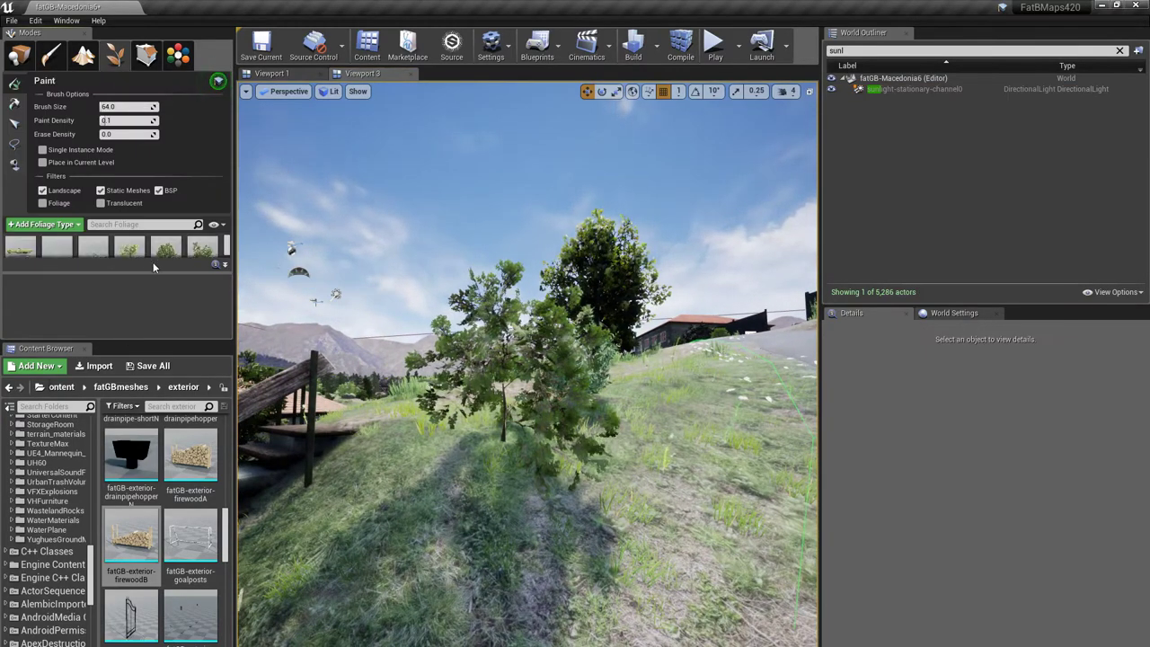
pyautogui.moveTo(143, 272); pyautogui.dragTo(144, 317)
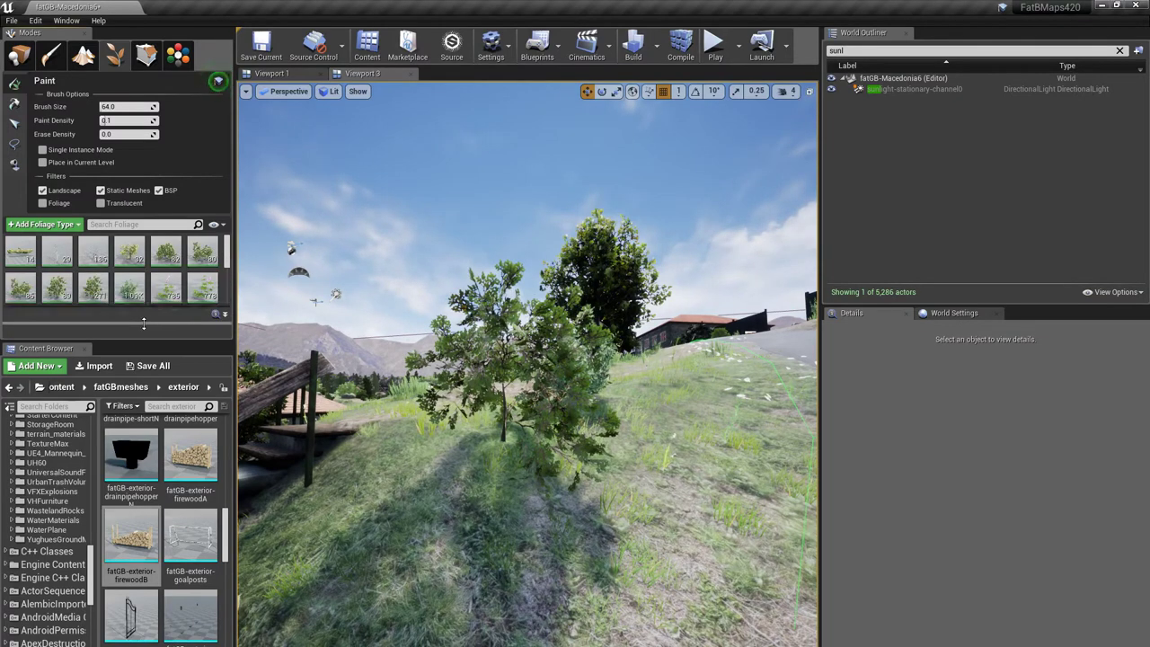
pyautogui.click(21, 253)
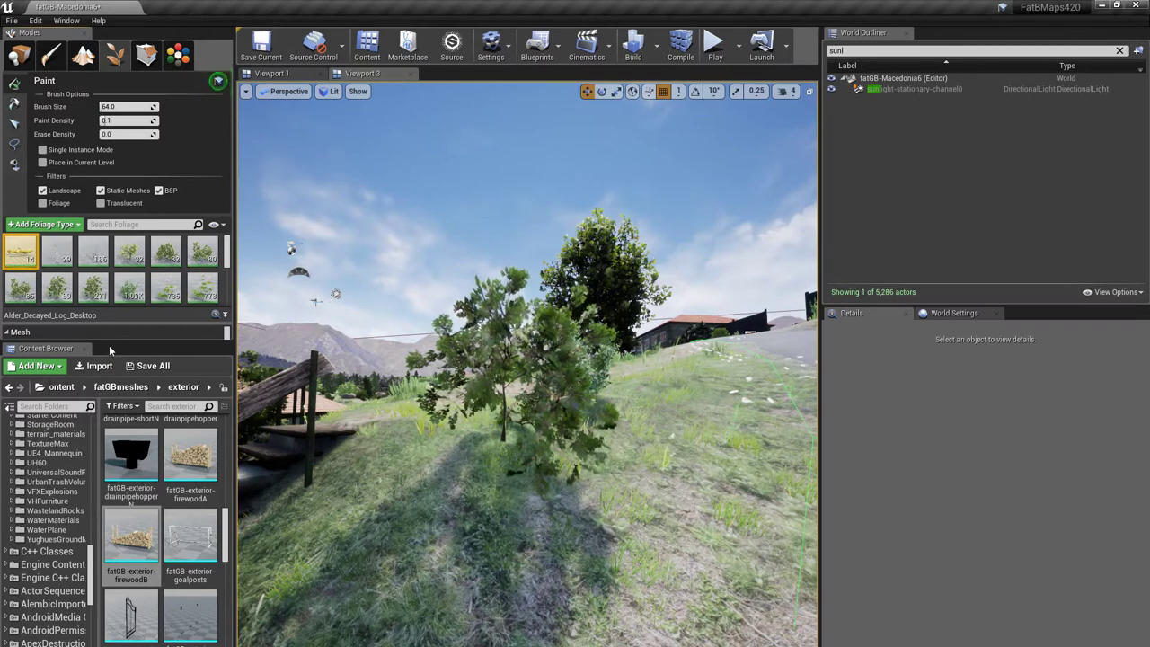
pyautogui.moveTo(107, 339); pyautogui.dragTo(121, 485)
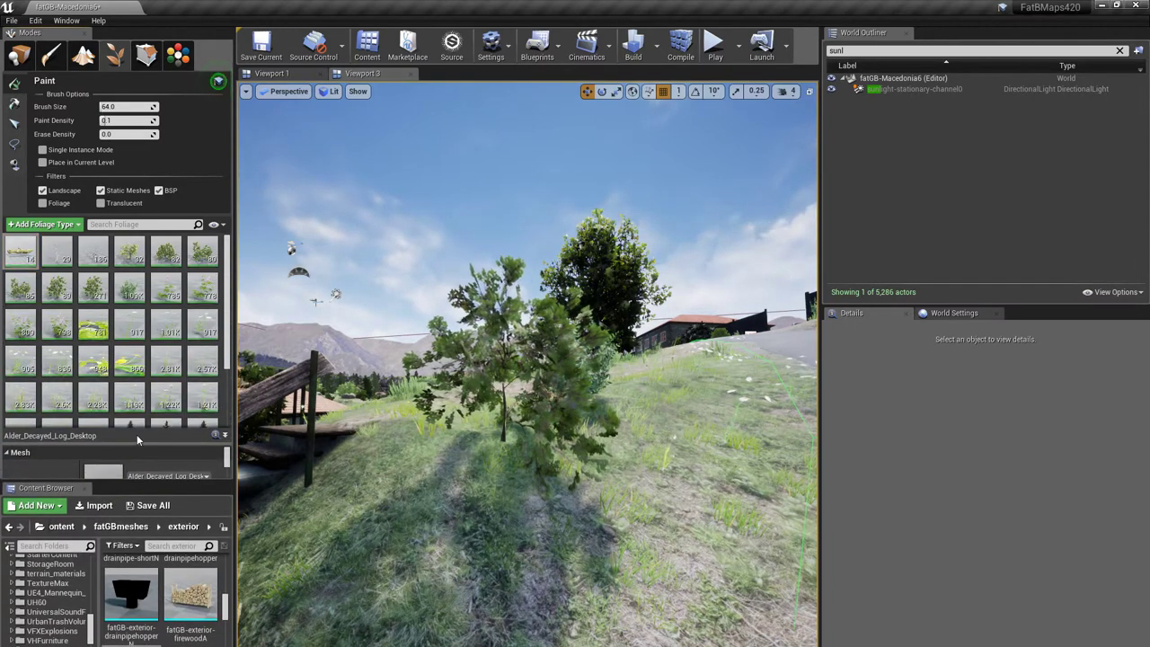
pyautogui.moveTo(131, 443); pyautogui.dragTo(124, 330)
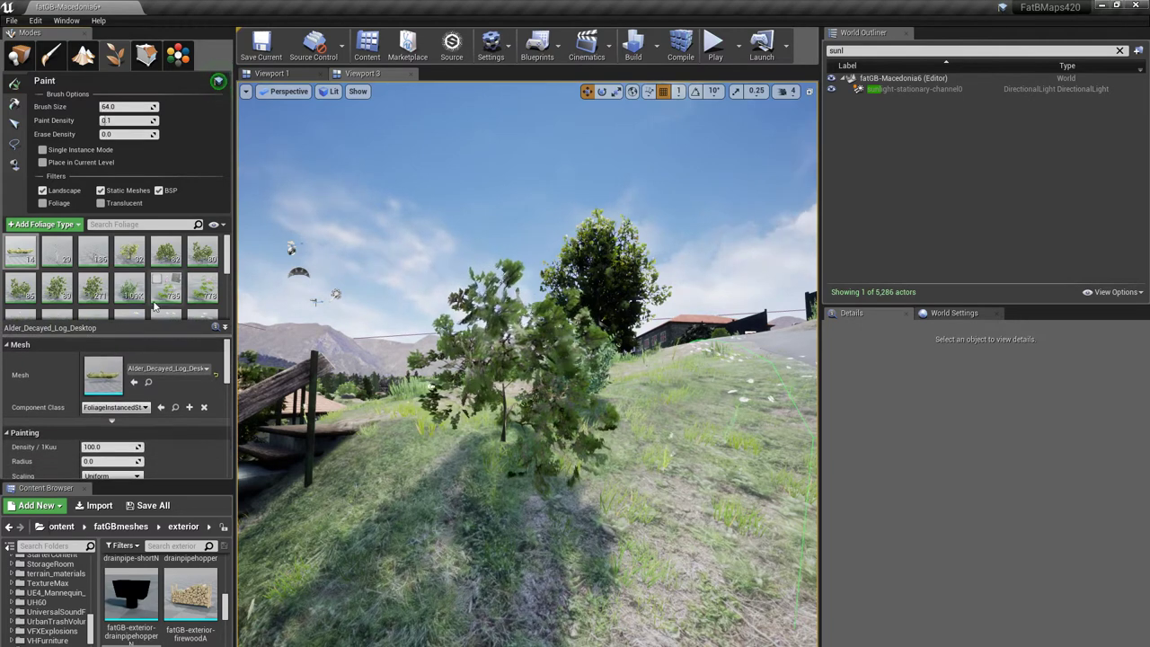
pyautogui.scroll(-5, 155, 306)
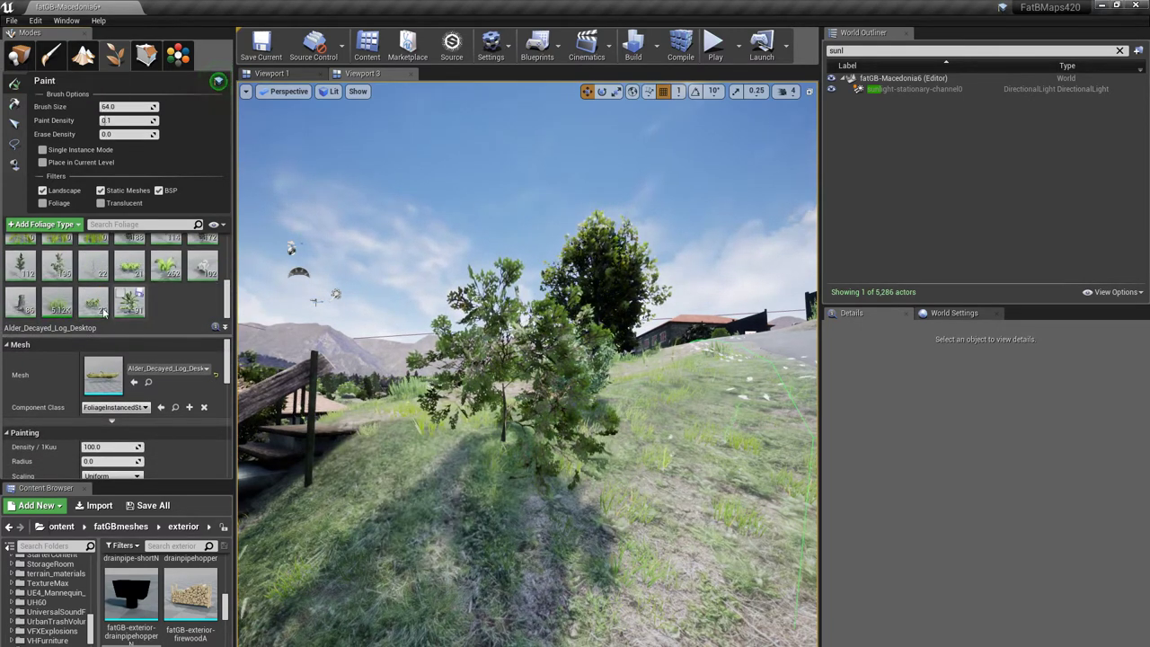
# Step: Switch to the foliage Select tool and show the Instance Settings of Thick_Grass_Desktop_1_FoliageType
pyautogui.click(16, 126)
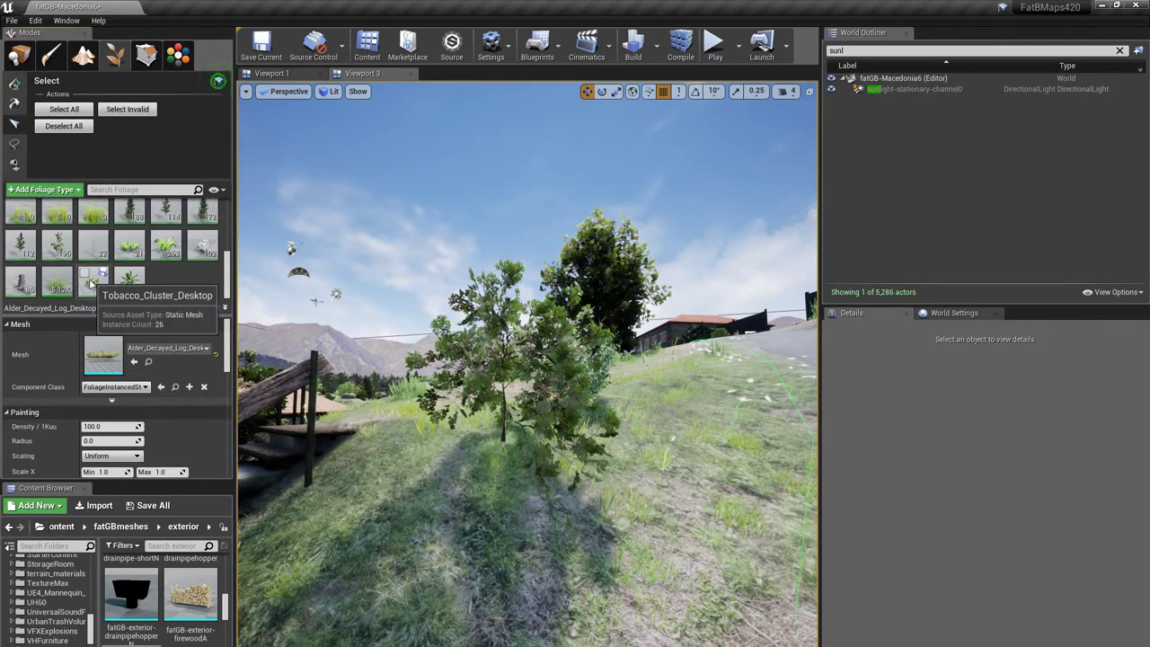
pyautogui.click(59, 290)
pyautogui.scroll(-6, 201, 420)
pyautogui.scroll(-5, 150, 413)
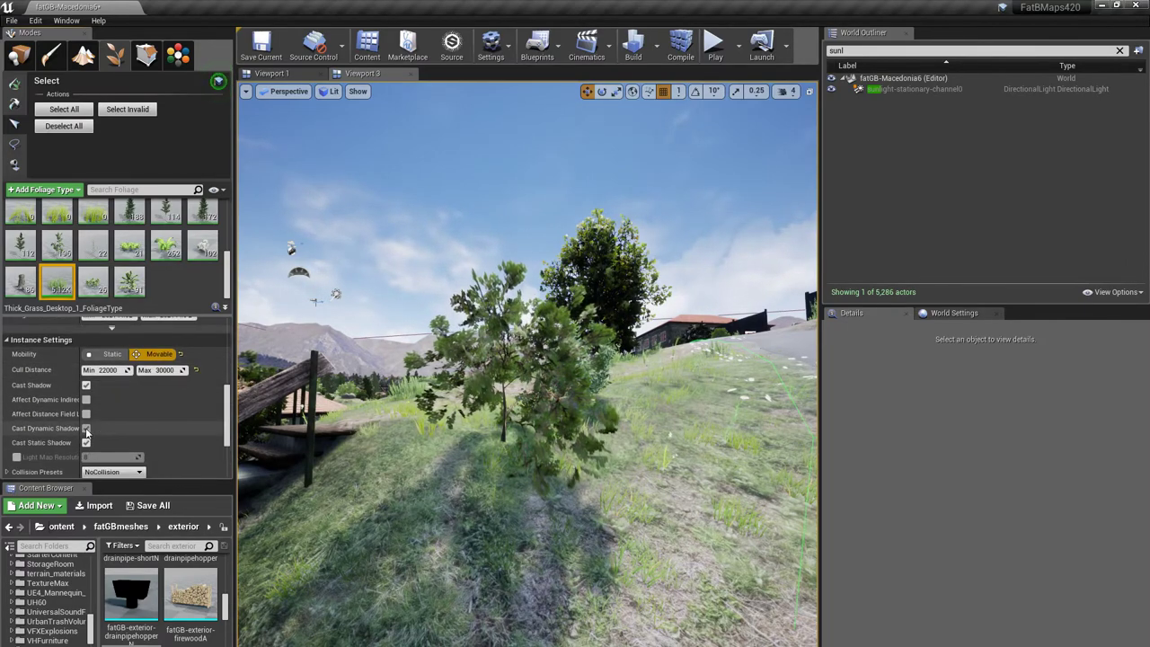
pyautogui.scroll(1, 87, 433)
# Step: Try turning off Cast Dynamic Shadow for the thick grass while viewing it up close, and turn it back on
pyautogui.moveTo(431, 396); pyautogui.dragTo(639, 342, button='right')
pyautogui.press('w')
pyautogui.press('w')
pyautogui.moveTo(453, 416); pyautogui.dragTo(399, 483, button='right')
pyautogui.click(87, 448)
pyautogui.press('w')
pyautogui.press('s')
pyautogui.click(86, 446)
pyautogui.moveTo(587, 497); pyautogui.dragTo(587, 497, button='right')
pyautogui.moveTo(451, 531); pyautogui.dragTo(348, 521, button='right')
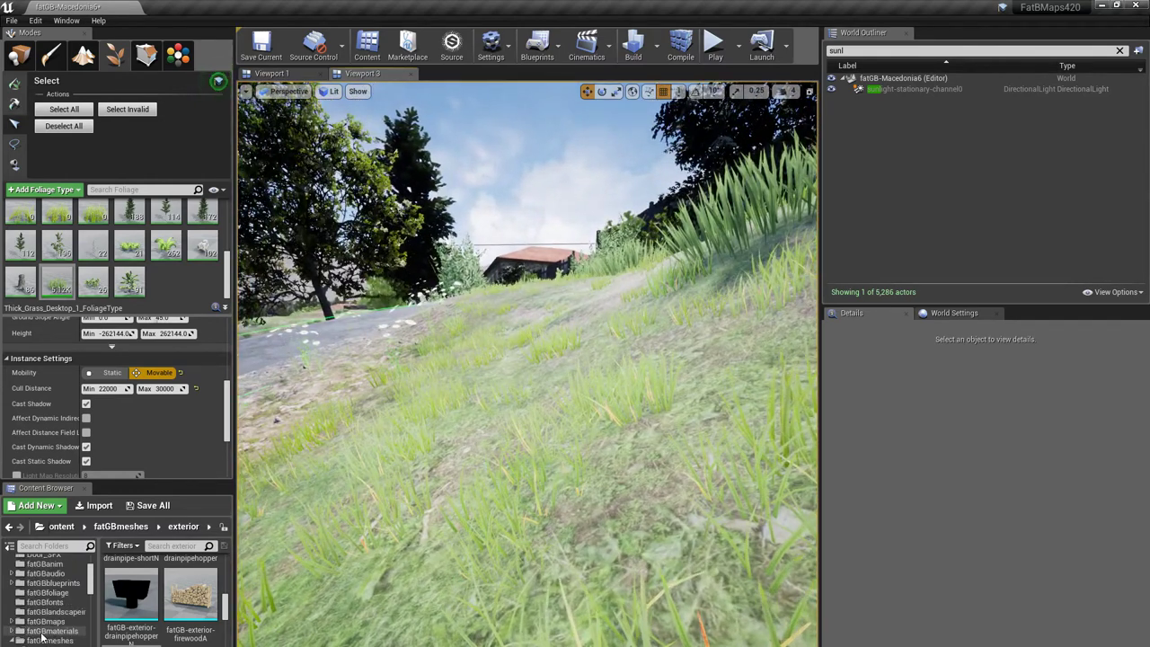
# Step: Filter the fatGBlandscapeinfo folder by "maced" and open the first Macedonia Landscape Grass Type to check Cast Dynamic Shadow
pyautogui.click(218, 81)
pyautogui.click(173, 545)
pyautogui.write('maced')
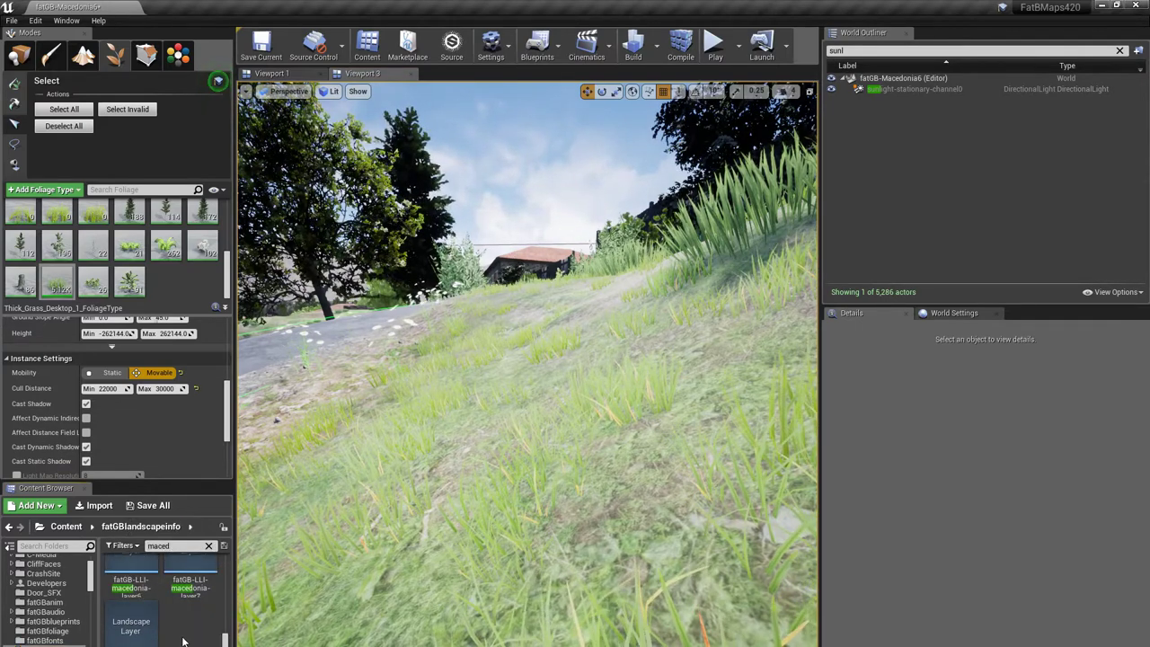
pyautogui.scroll(-4, 183, 641)
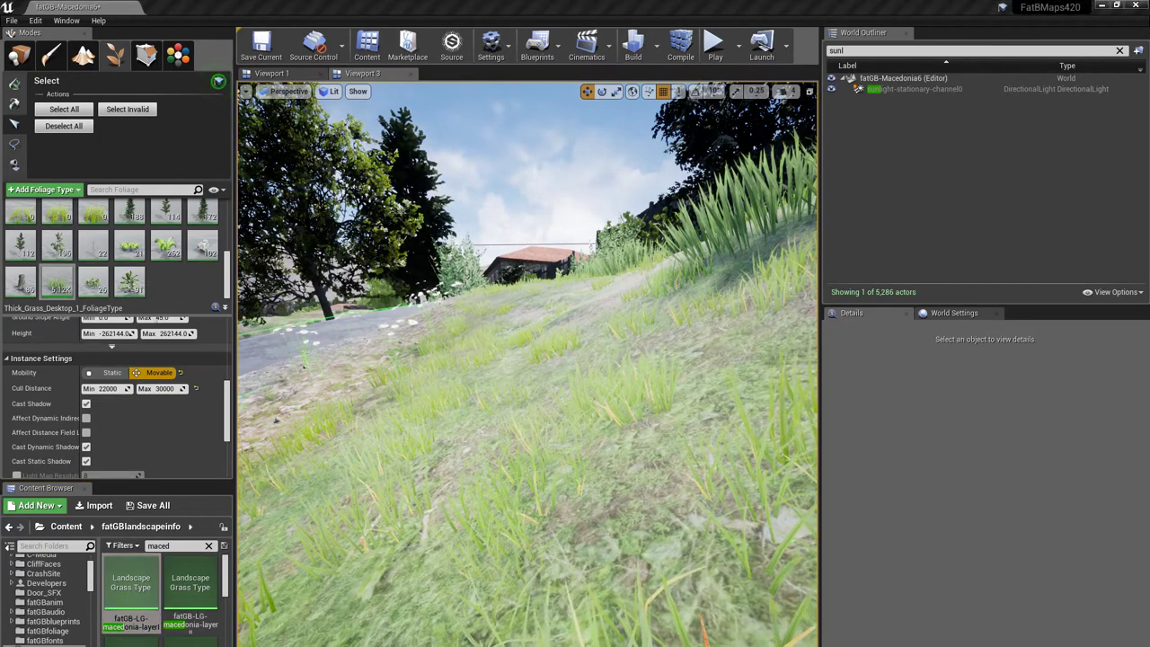
pyautogui.doubleClick(131, 589)
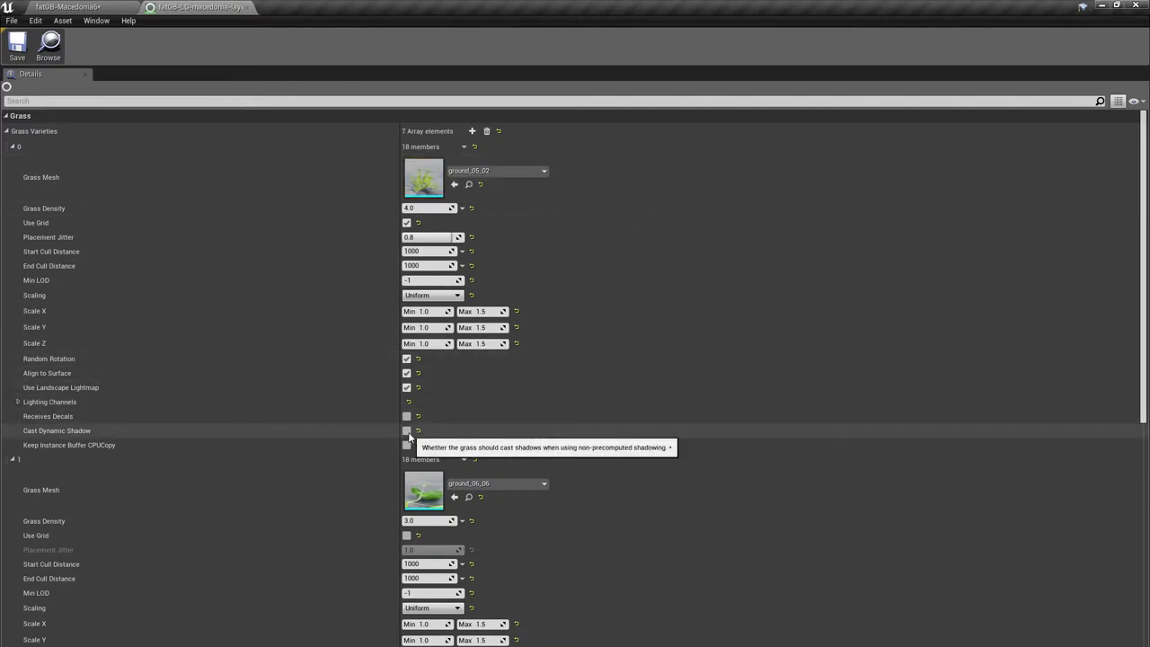
# Step: Reopen the Landscape Grass Type in a floating window and move it clear of the level view
pyautogui.click(248, 7)
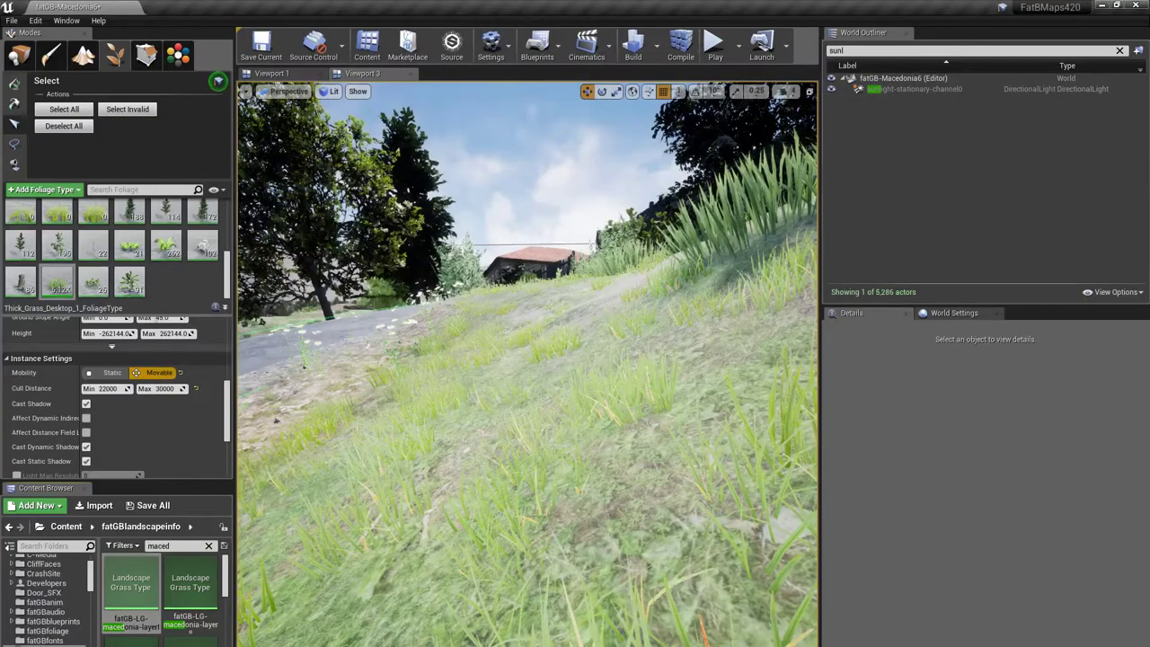
pyautogui.doubleClick(131, 586)
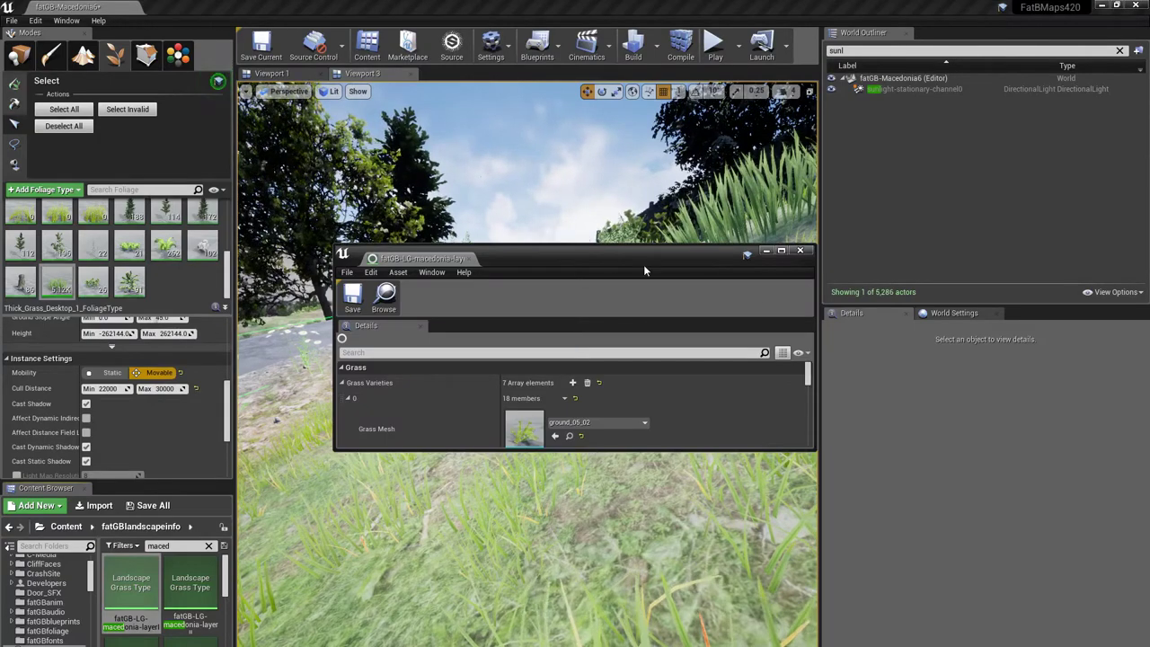
pyautogui.moveTo(644, 264); pyautogui.dragTo(1149, 9)
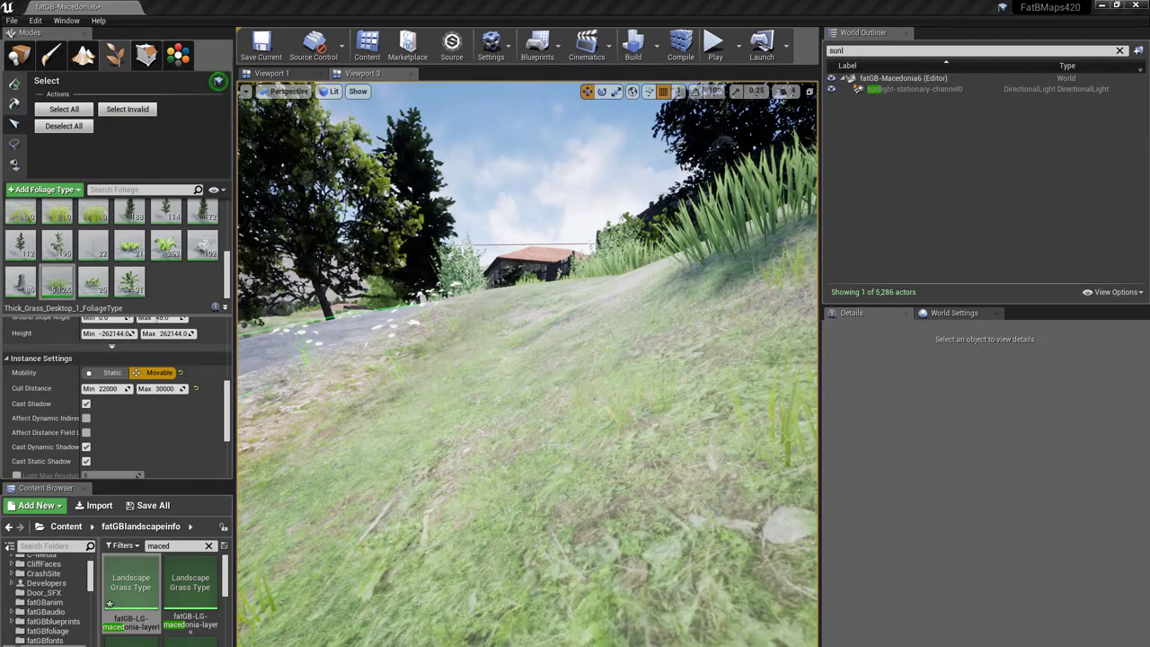
# Step: Examine the grass and tree shadows across the hillside up to the stone building with the camouflage net
pyautogui.moveTo(719, 449)
pyautogui.mouseDown(button='right')
pyautogui.moveTo(816, 444)
pyautogui.moveTo(710, 437)
pyautogui.mouseUp(button='right')
pyautogui.moveTo(783, 448); pyautogui.dragTo(813, 463, button='right')
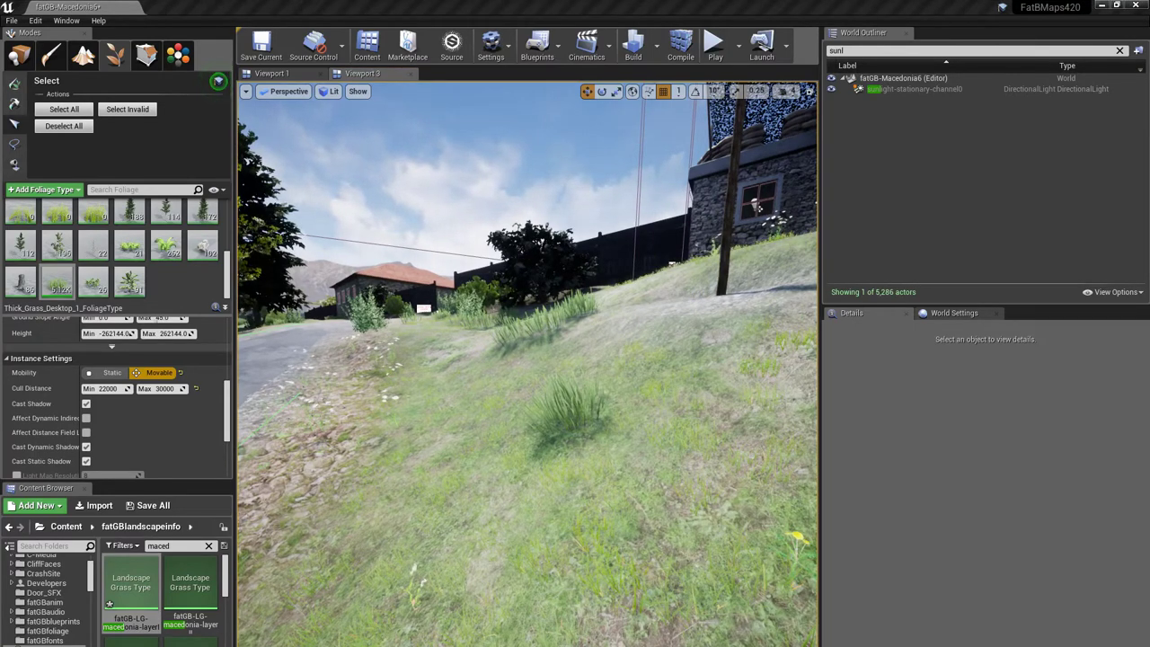
pyautogui.moveTo(660, 360); pyautogui.dragTo(605, 471, button='right')
pyautogui.press('w')
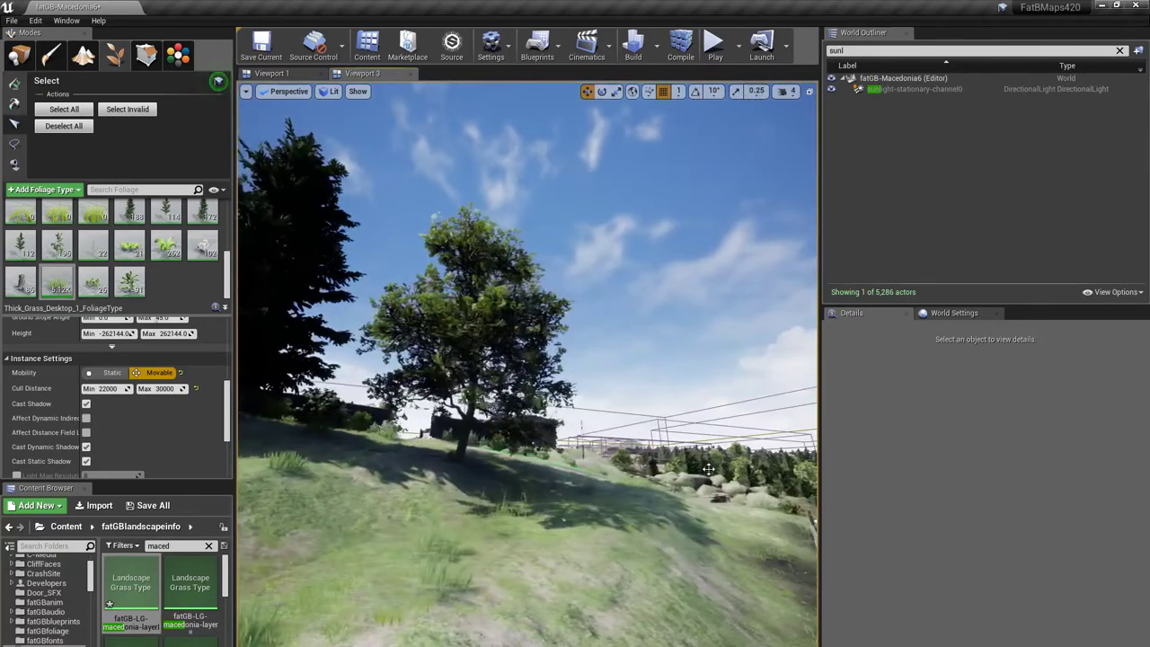
pyautogui.moveTo(703, 469); pyautogui.dragTo(697, 463, button='right')
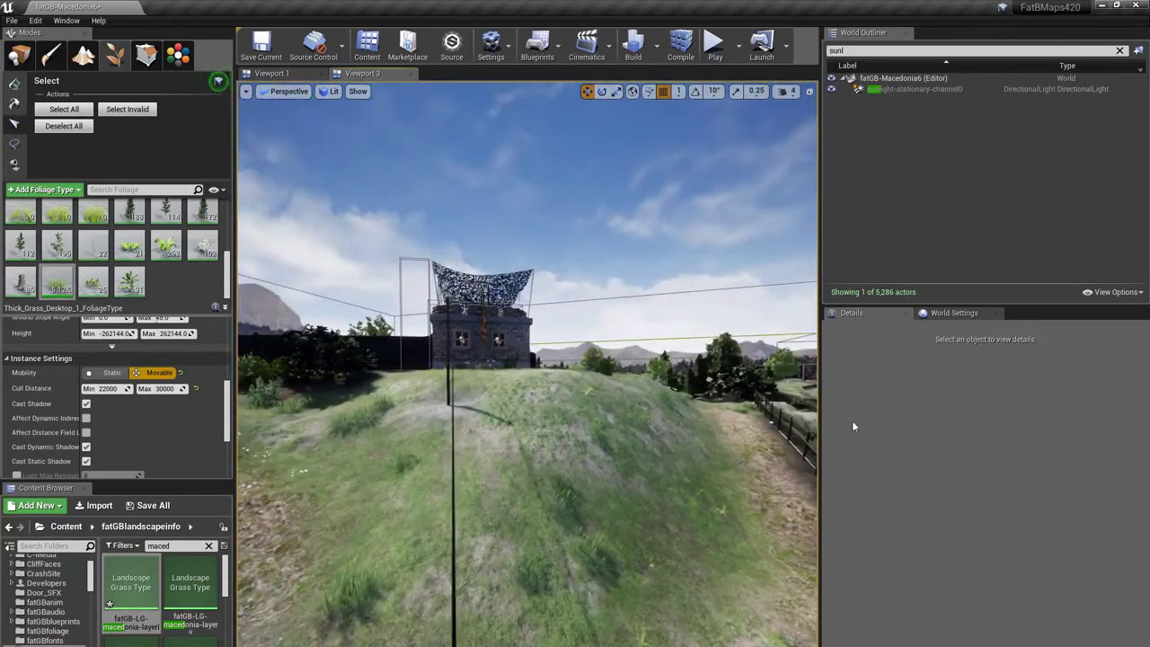
# Step: Go inside the stone building, return to Place mode and open the blueprint of the hanging ceiling lampshade
pyautogui.moveTo(459, 500); pyautogui.dragTo(396, 486, button='right')
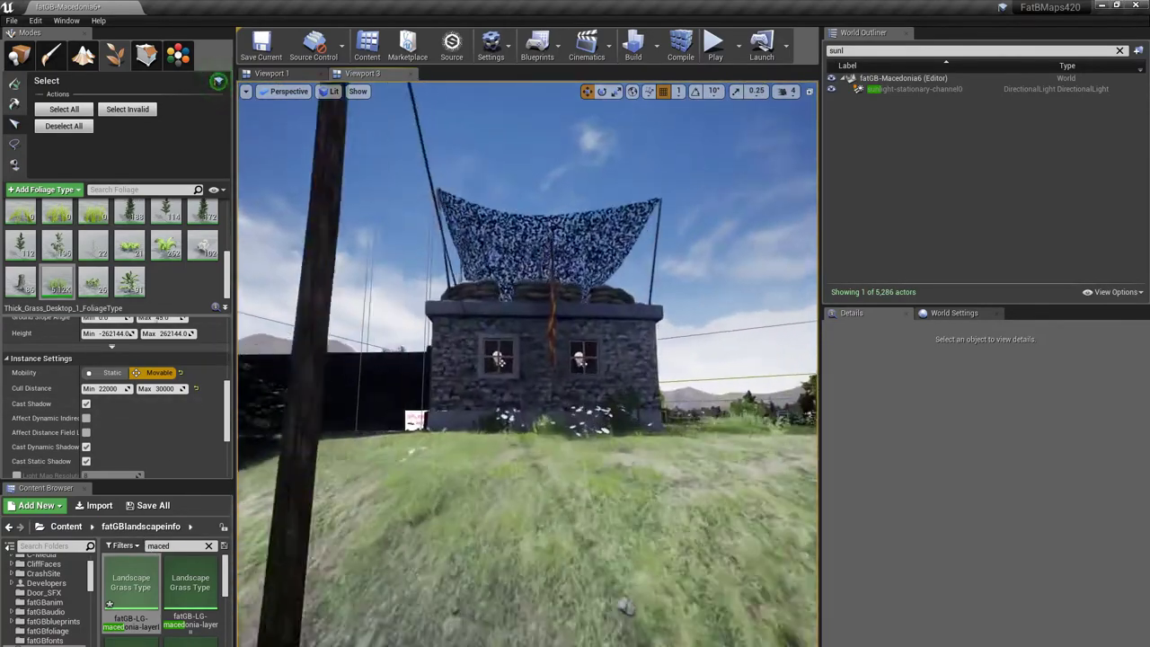
pyautogui.moveTo(528, 365)
pyautogui.mouseDown(button='right')
pyautogui.moveTo(514, 367)
pyautogui.moveTo(531, 348)
pyautogui.mouseUp(button='right')
pyautogui.moveTo(440, 496)
pyautogui.mouseDown(button='right')
pyautogui.moveTo(476, 496)
pyautogui.moveTo(458, 496)
pyautogui.mouseUp(button='right')
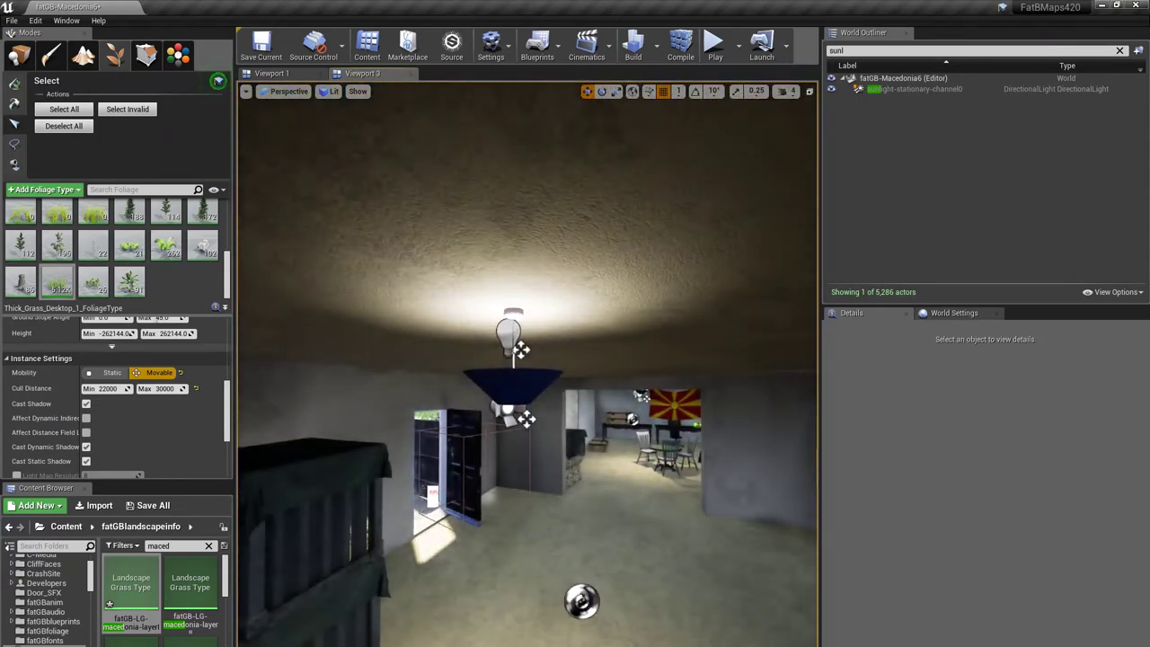
pyautogui.click(17, 57)
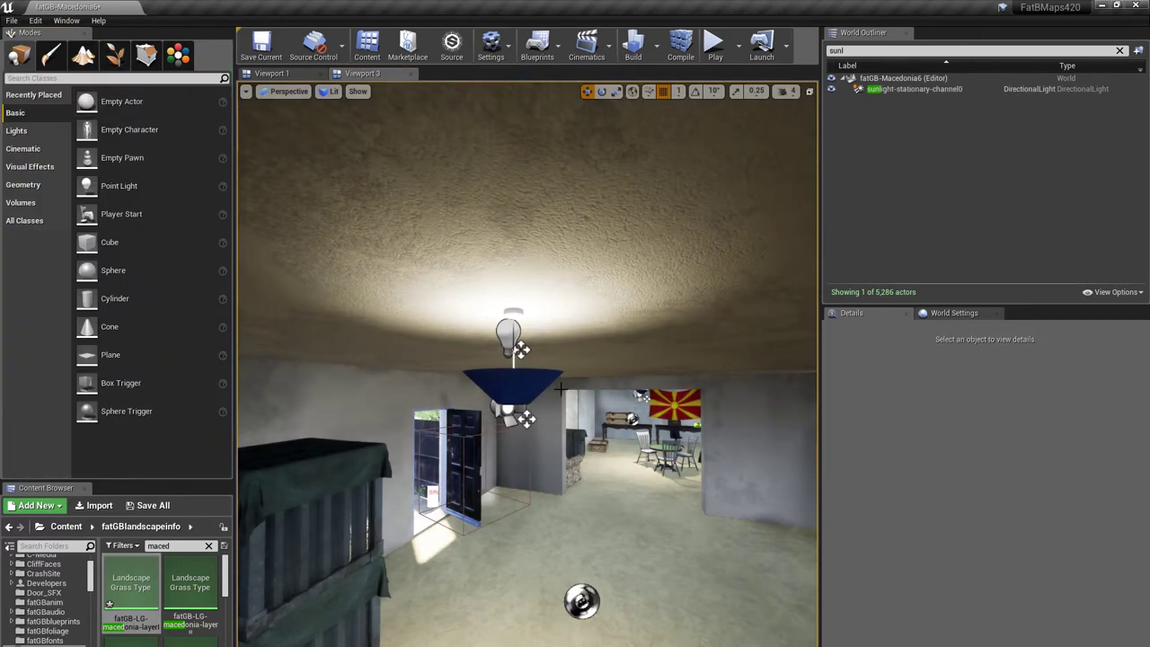
pyautogui.click(512, 378)
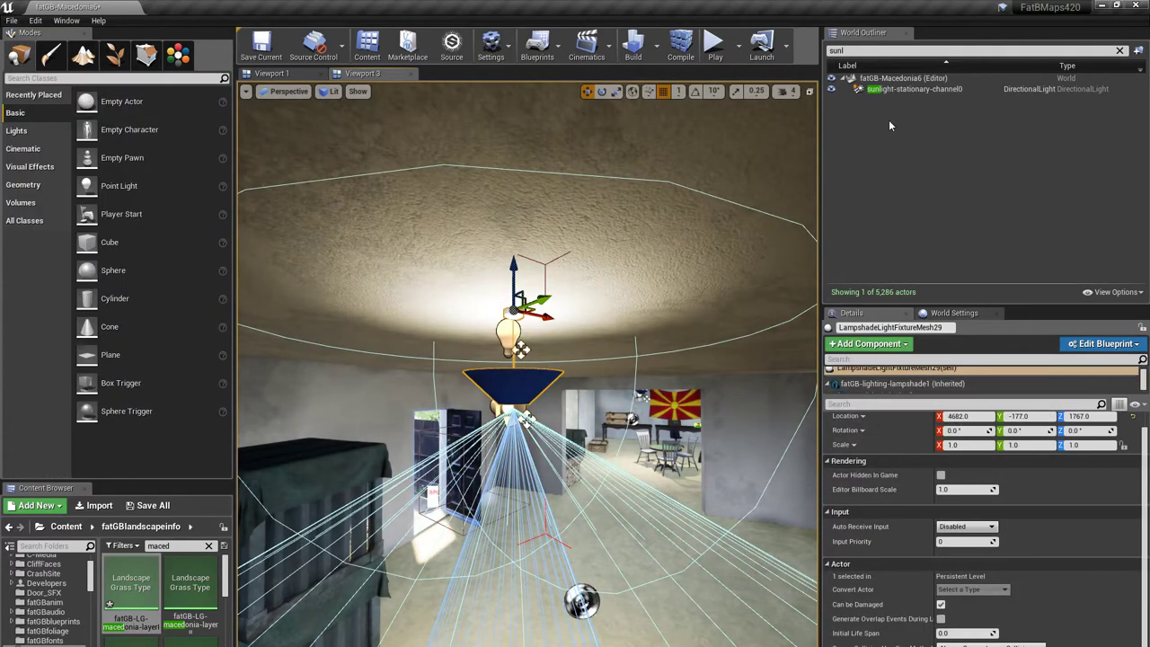
pyautogui.rightClick(504, 384)
pyautogui.click(558, 17)
pyautogui.moveTo(149, 586); pyautogui.dragTo(354, 485)
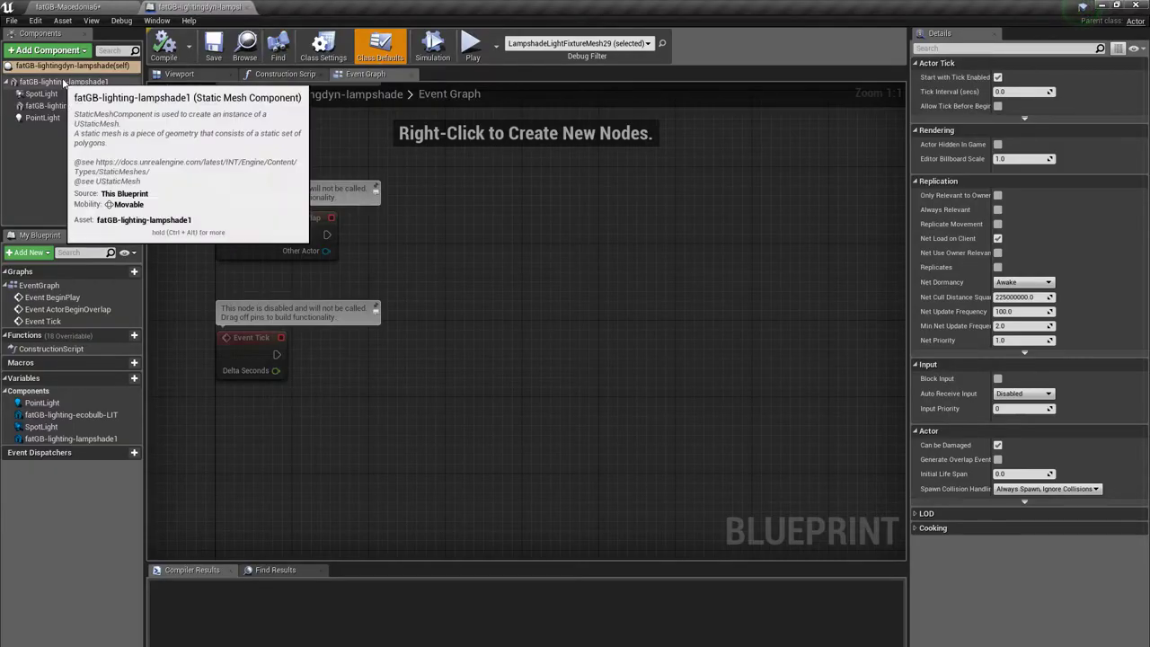
# Step: Show the lampshade blueprint's 3D view and inspect its lampshade mesh and eco bulb components
pyautogui.click(172, 74)
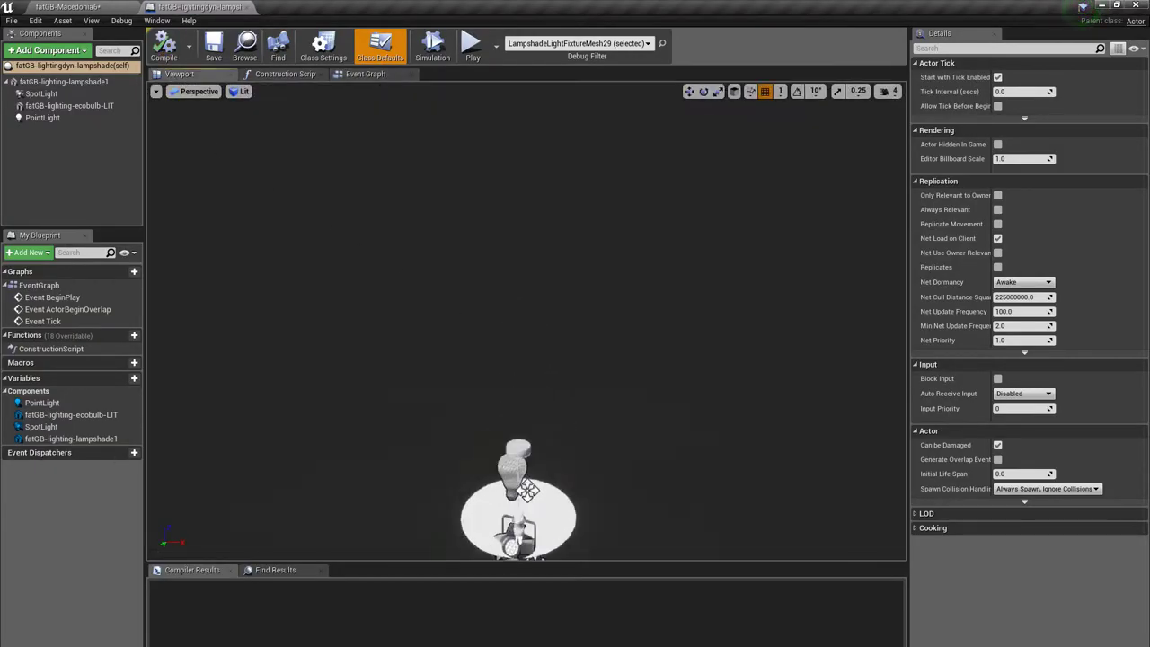
pyautogui.moveTo(527, 320); pyautogui.dragTo(521, 346, button='right')
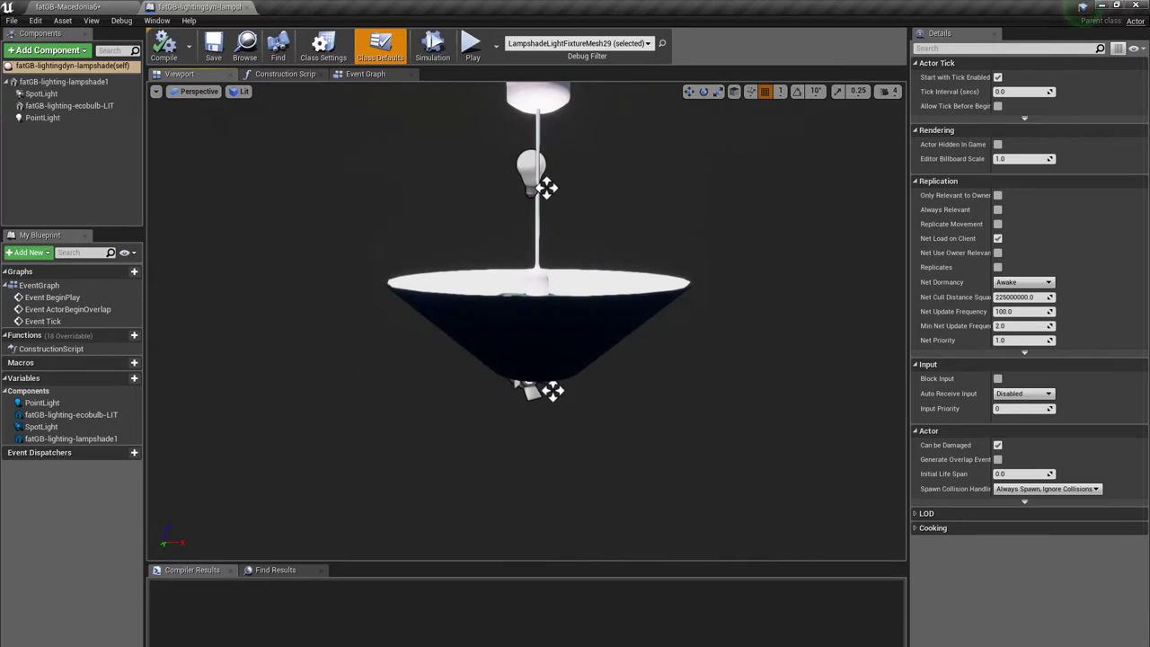
pyautogui.click(566, 416)
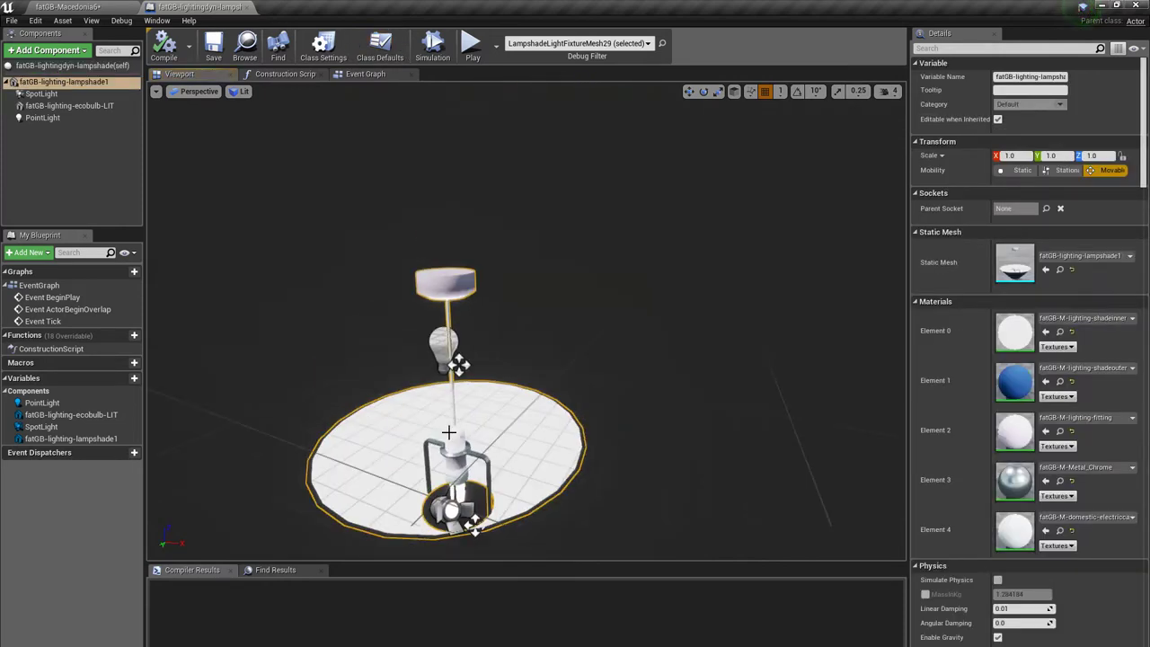
pyautogui.click(456, 490)
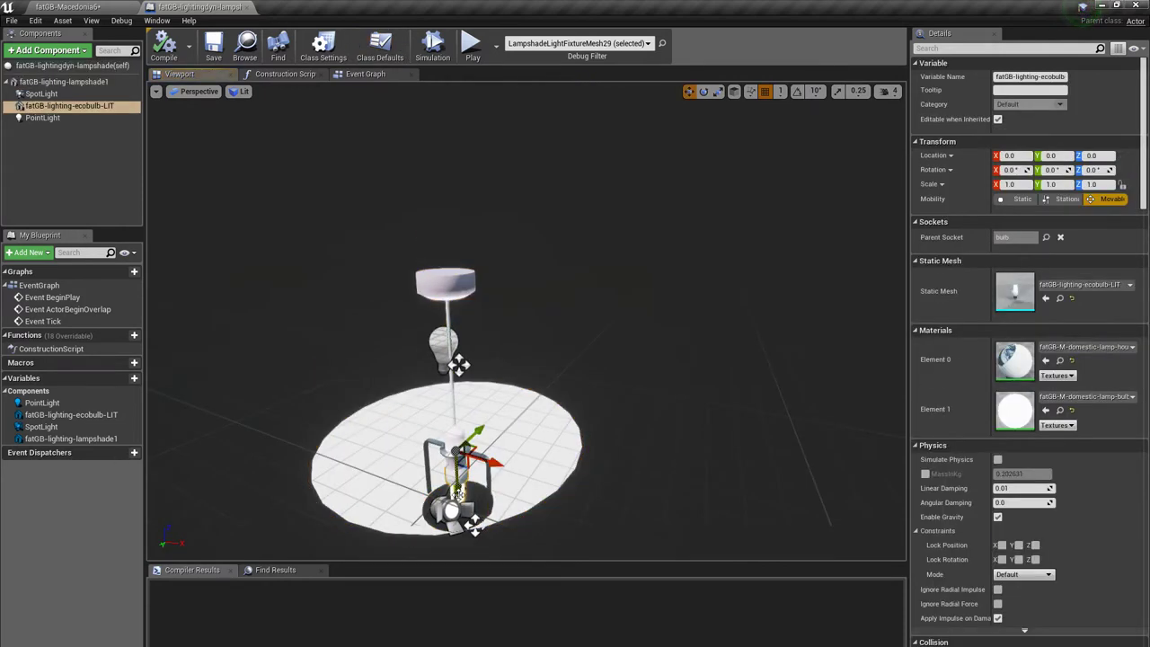
# Step: Inspect the lampshade blueprint's SpotLight component, including its cone and light settings
pyautogui.moveTo(432, 321); pyautogui.dragTo(433, 284, button='right')
pyautogui.click(437, 253)
pyautogui.scroll(-4, 281, 276)
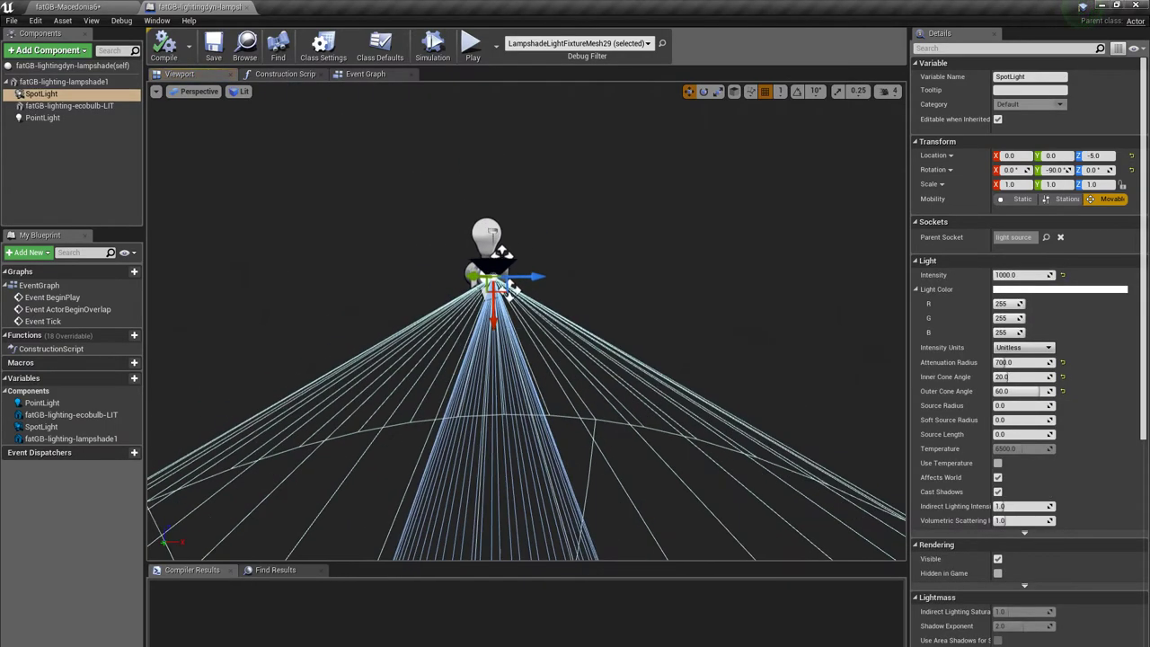
# Step: Inspect the lampshade blueprint's PointLight component, including its intensity, attenuation radius and shadow settings
pyautogui.moveTo(288, 278); pyautogui.dragTo(341, 275, button='right')
pyautogui.click(403, 212)
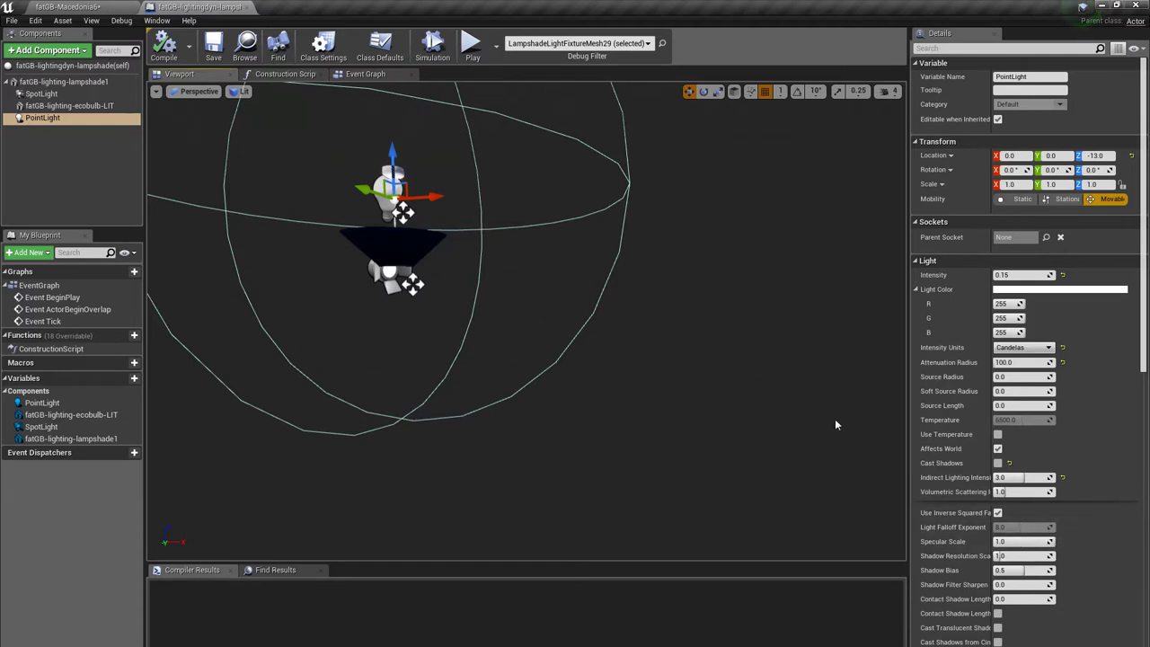
pyautogui.scroll(-2, 1019, 479)
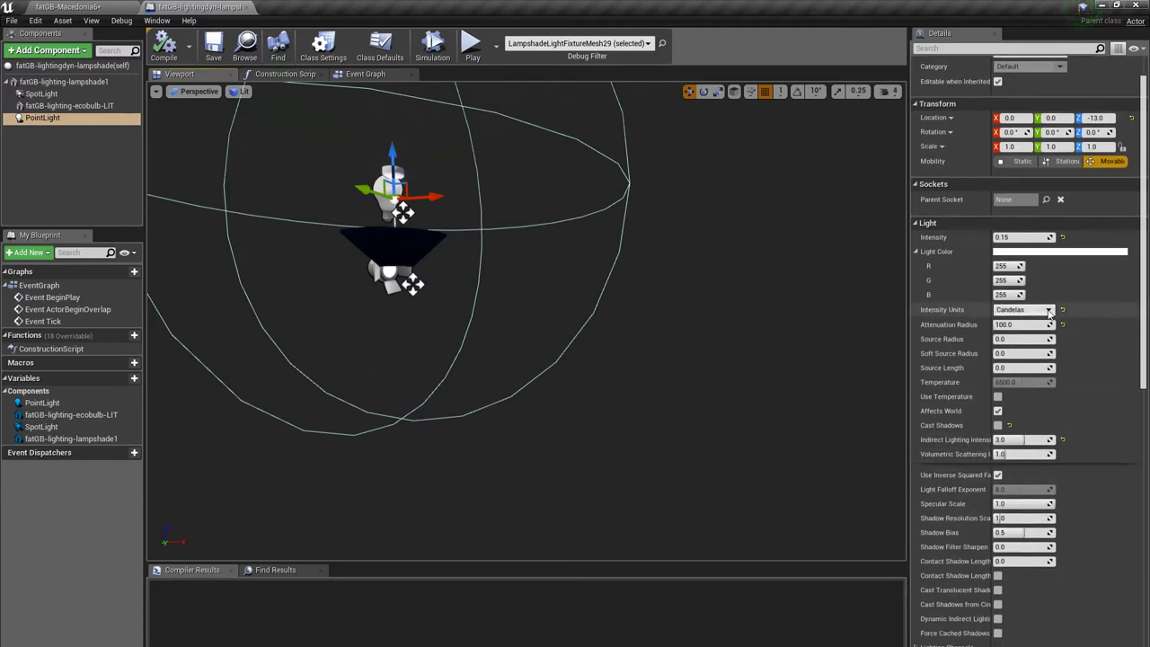
pyautogui.scroll(-3, 1029, 325)
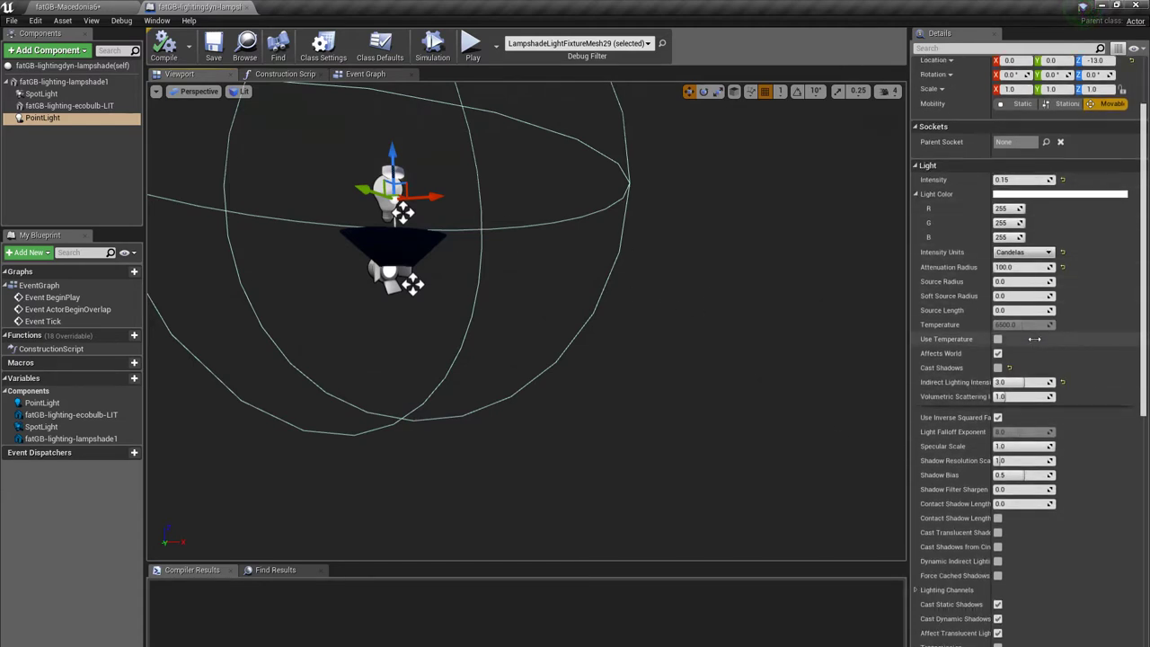
# Step: Examine the PointLight's Attenuation Radius and its Max Draw Distance under the performance settings
pyautogui.click(1011, 267)
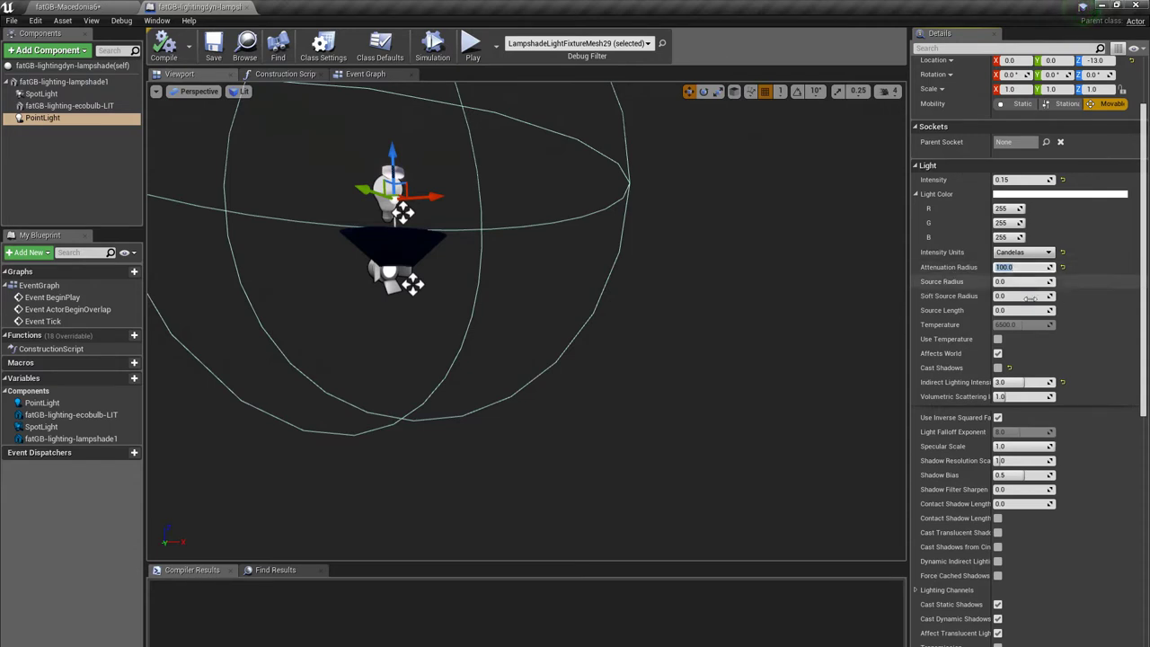
pyautogui.scroll(-1, 1066, 557)
pyautogui.scroll(-6, 1066, 555)
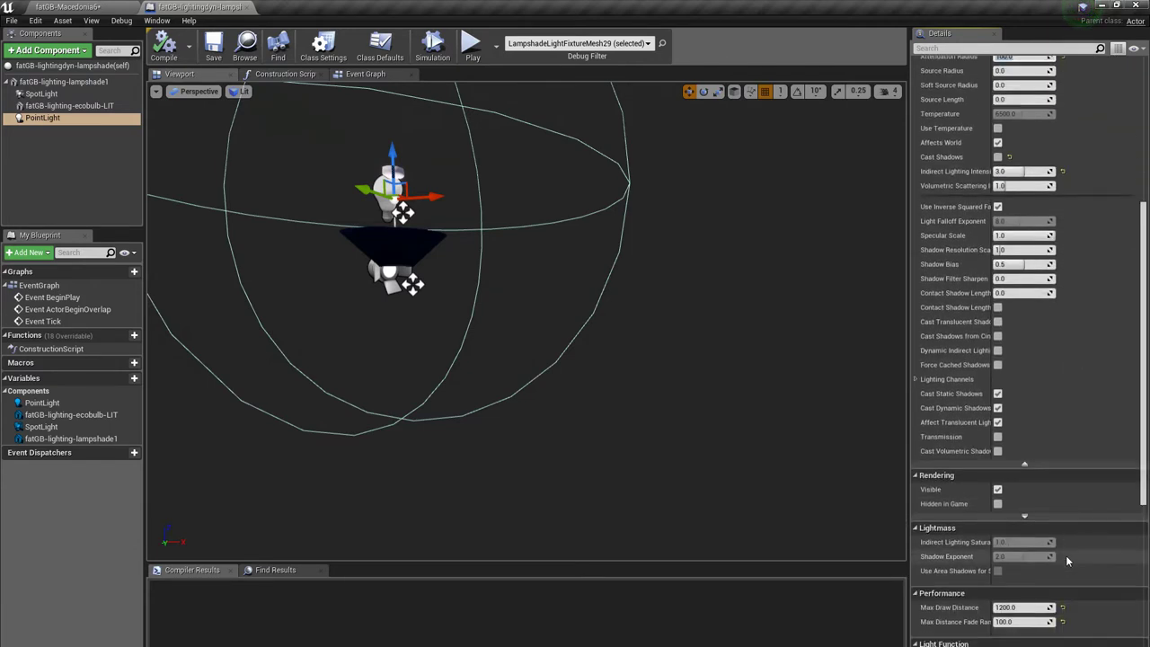
pyautogui.scroll(-1, 1005, 549)
pyautogui.click(1015, 492)
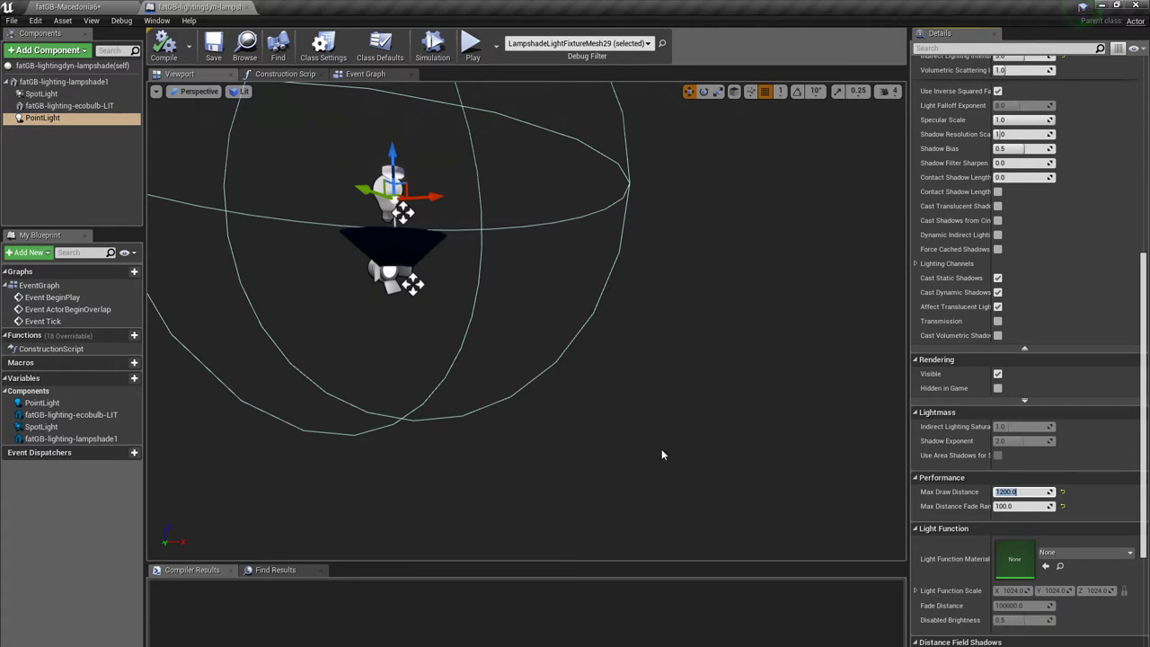
pyautogui.click(456, 646)
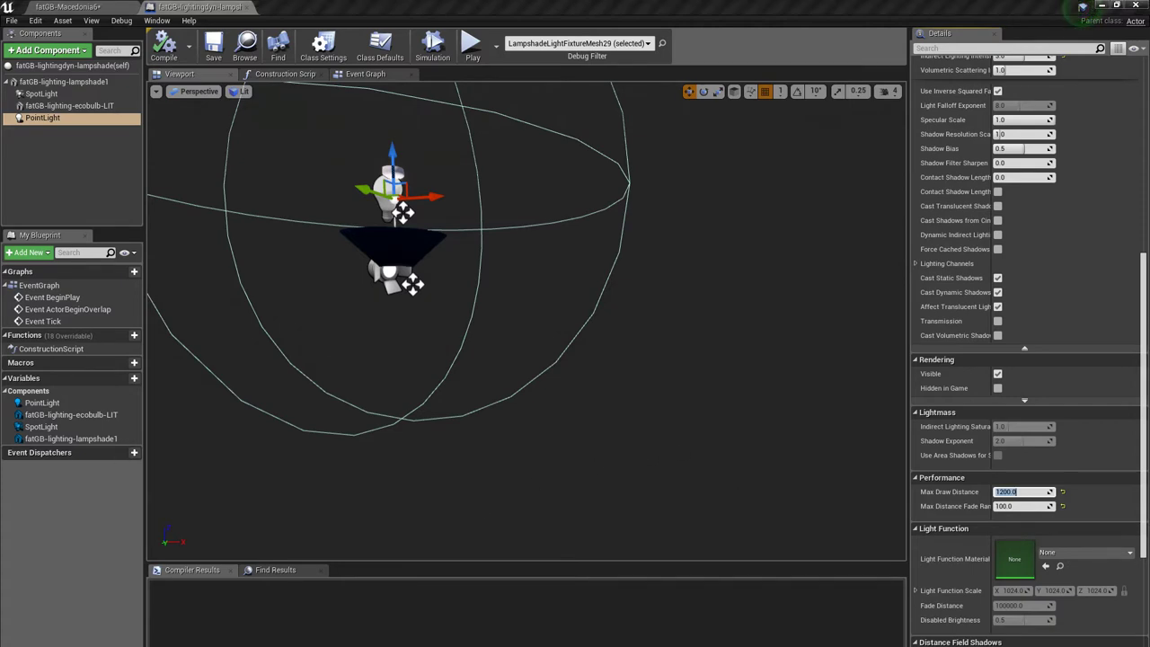
pyautogui.click(565, 640)
pyautogui.moveTo(420, 646)
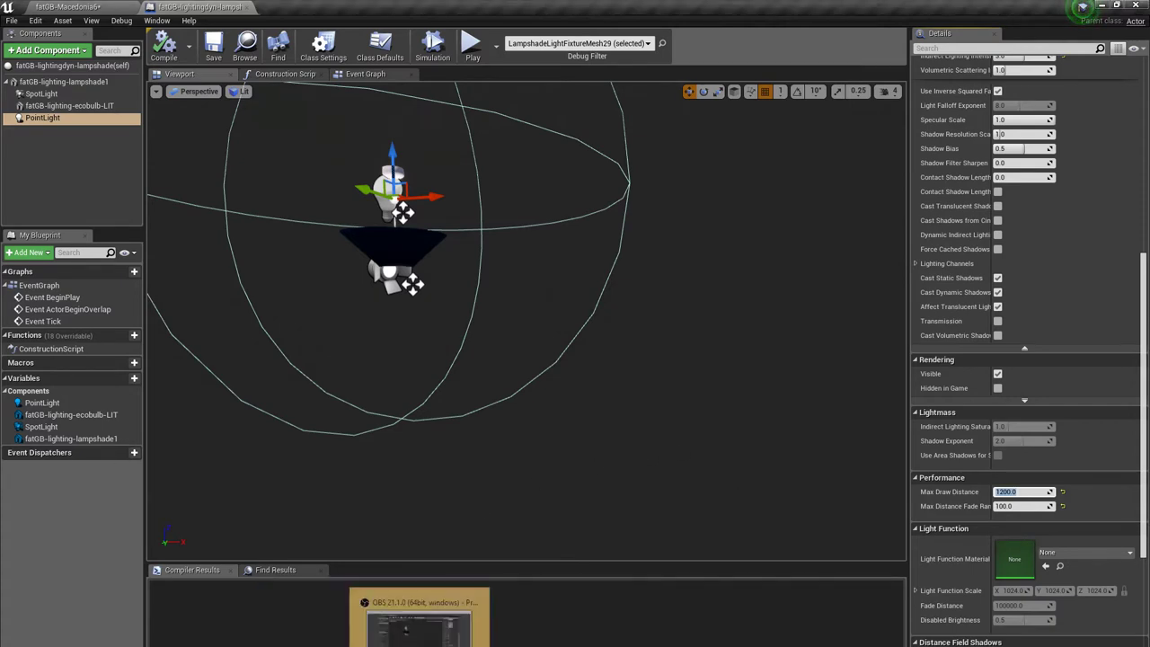
pyautogui.click(80, 7)
pyautogui.moveTo(386, 404); pyautogui.dragTo(393, 404, button='right')
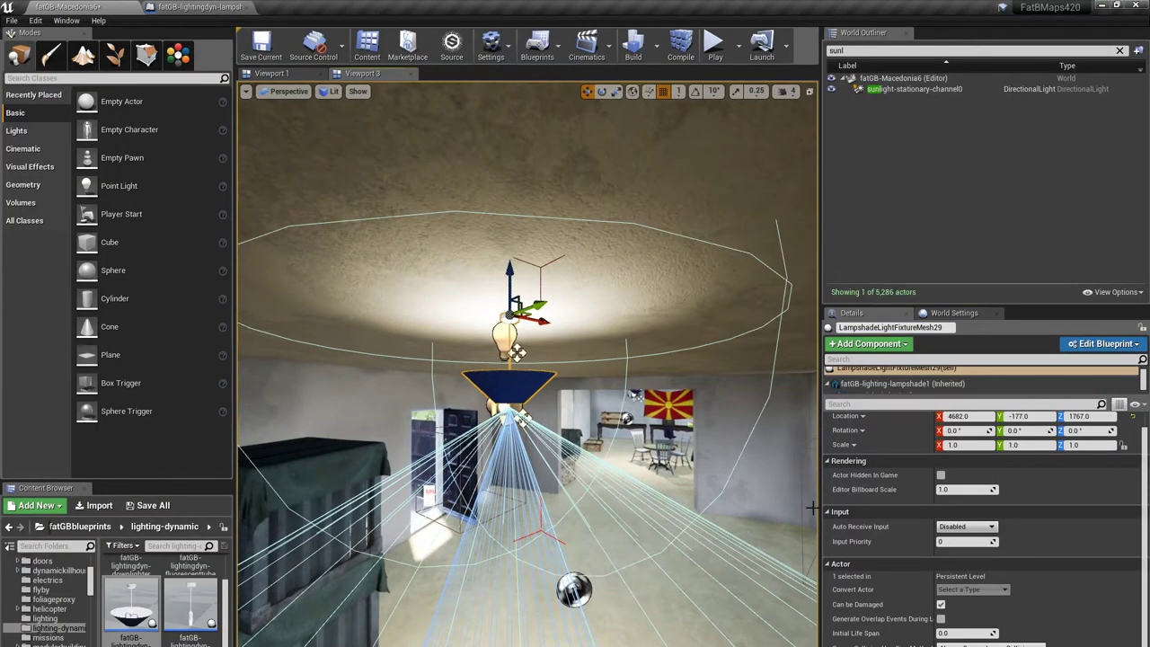
# Step: In the lampshade blueprint, set the PointLight's Max Draw Distance to 100, compile it and return to the level
pyautogui.click(144, 6)
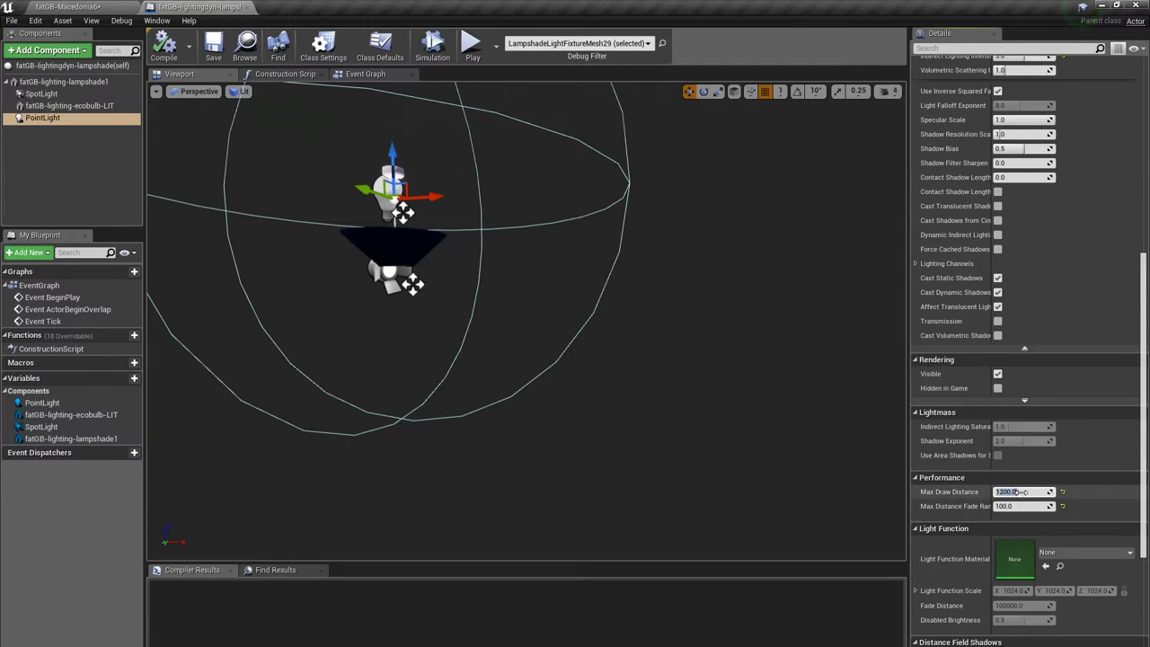
pyautogui.write('100')
pyautogui.press('Return')
pyautogui.click(68, 7)
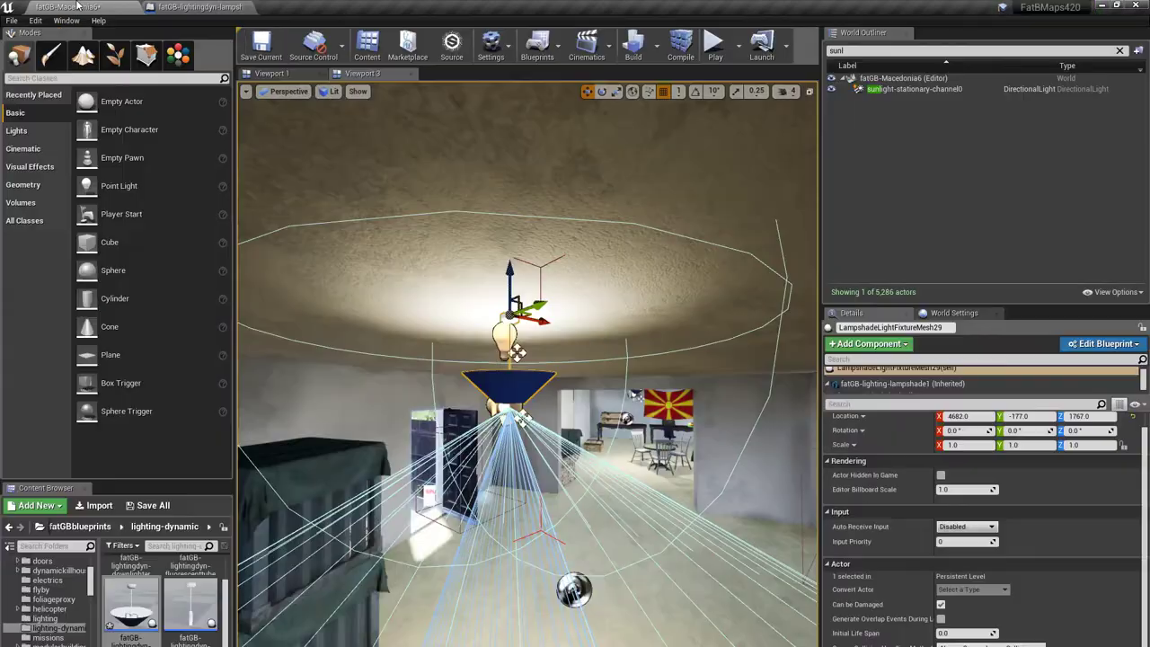
# Step: Hide the editor helpers and compare the lampshade's ceiling glow from close up and from farther away in the room
pyautogui.press('f')
pyautogui.press('s')
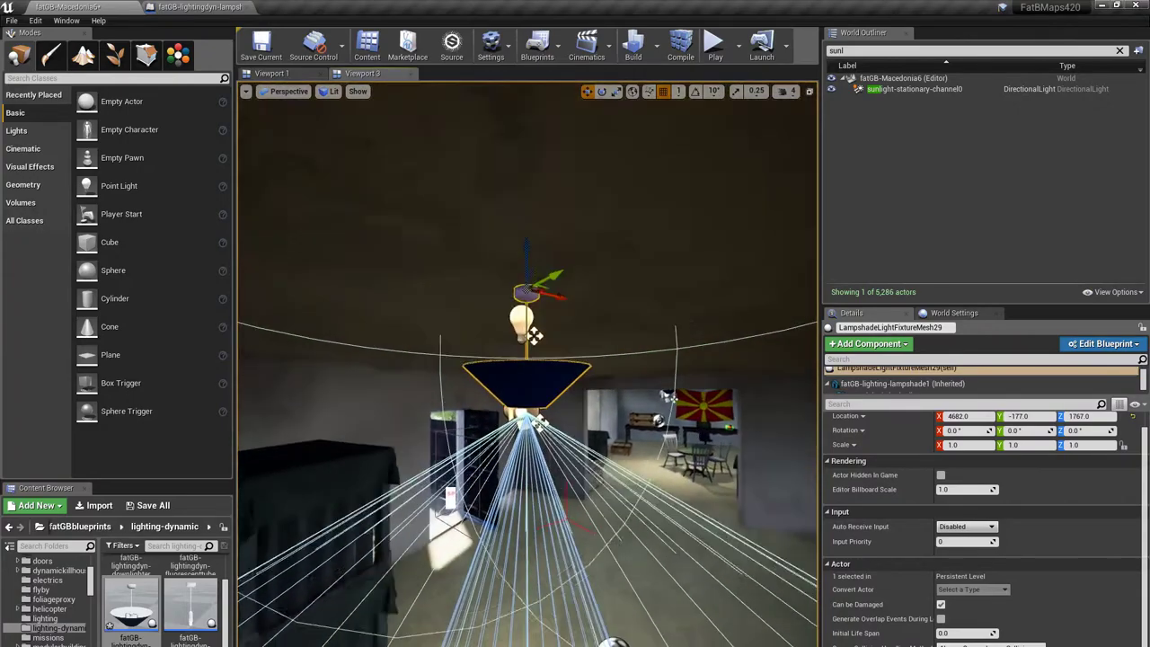
pyautogui.press('w')
pyautogui.press('s')
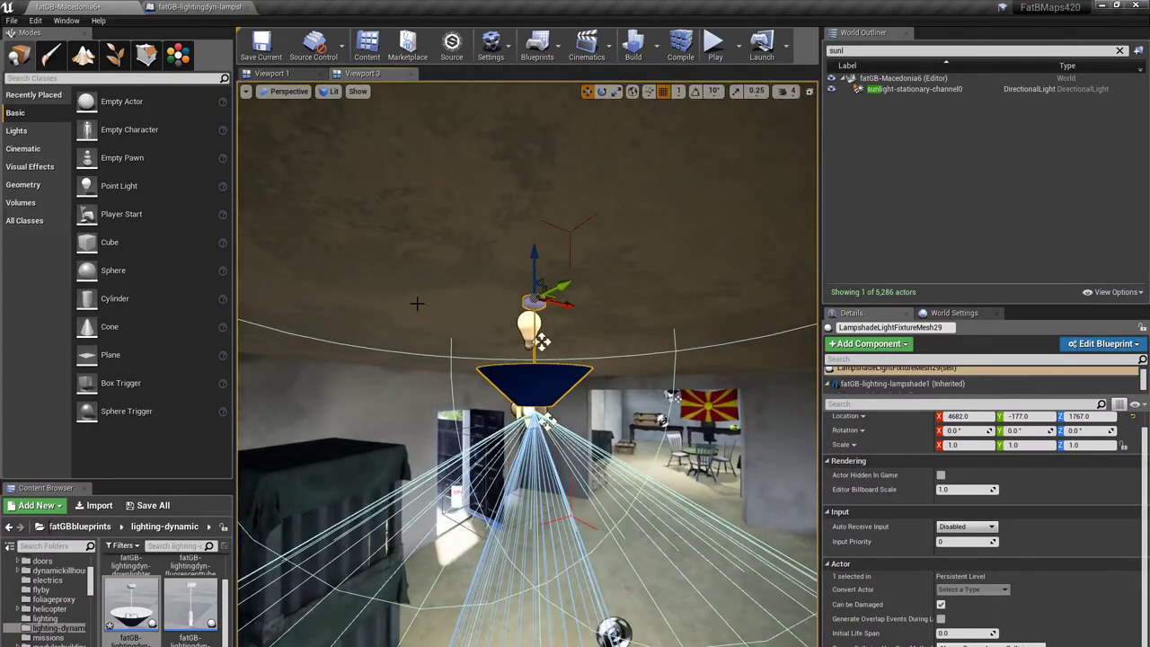
pyautogui.press('g')
pyautogui.press('s')
pyautogui.press('w')
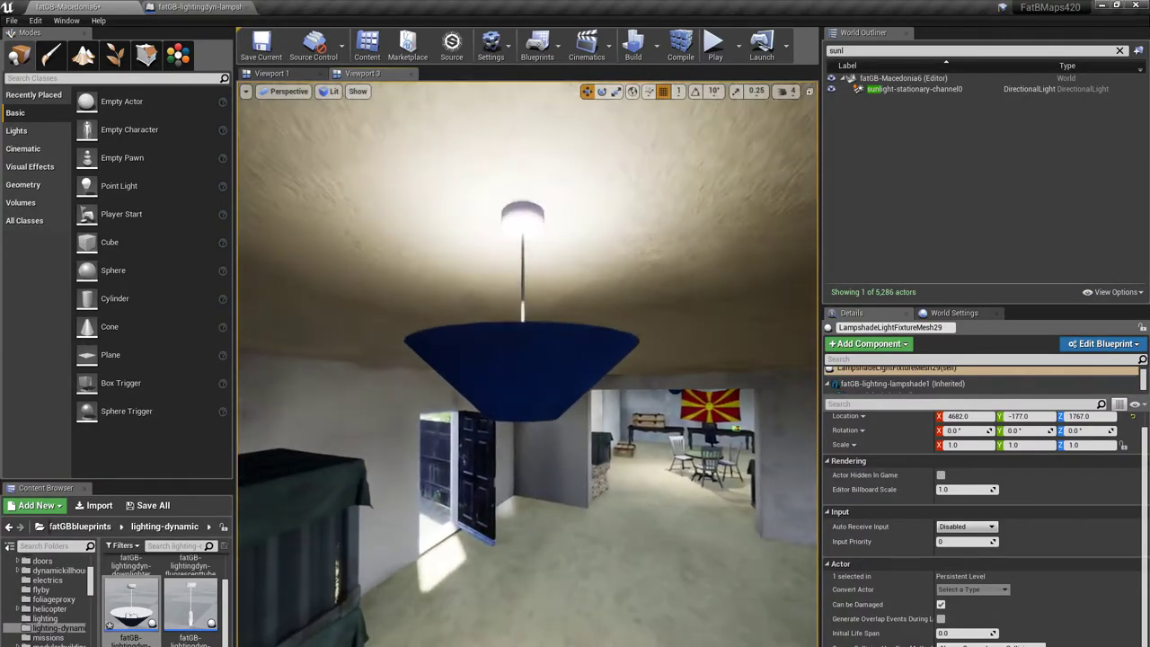
pyautogui.press('s')
pyautogui.press('s')
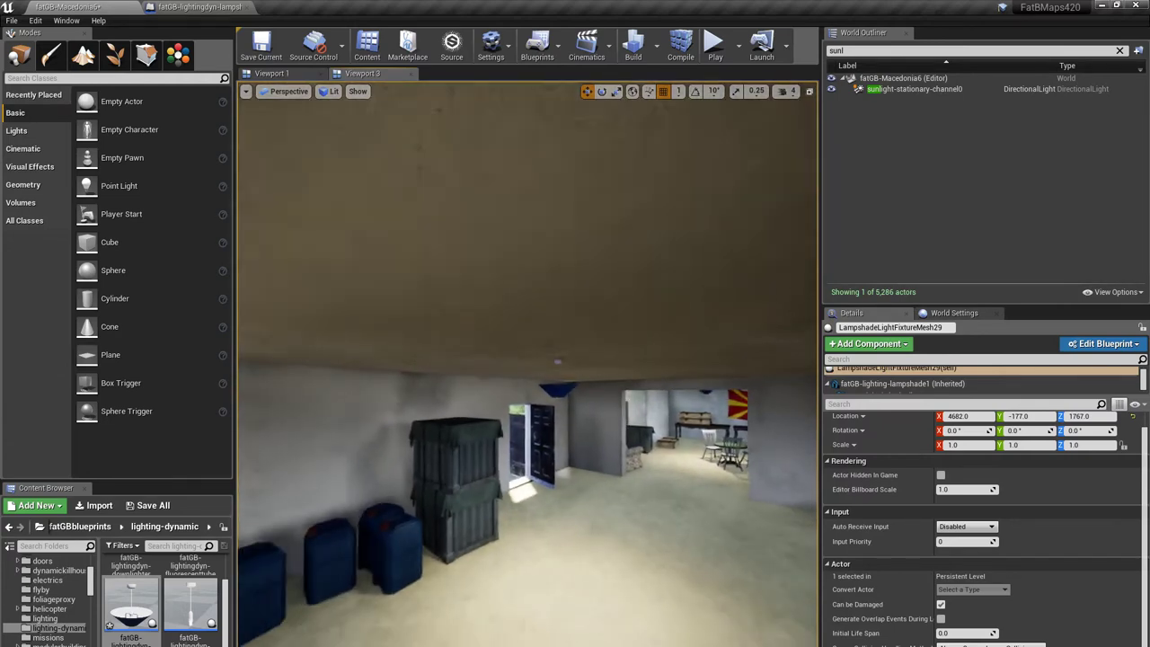
pyautogui.press('w')
pyautogui.press('w')
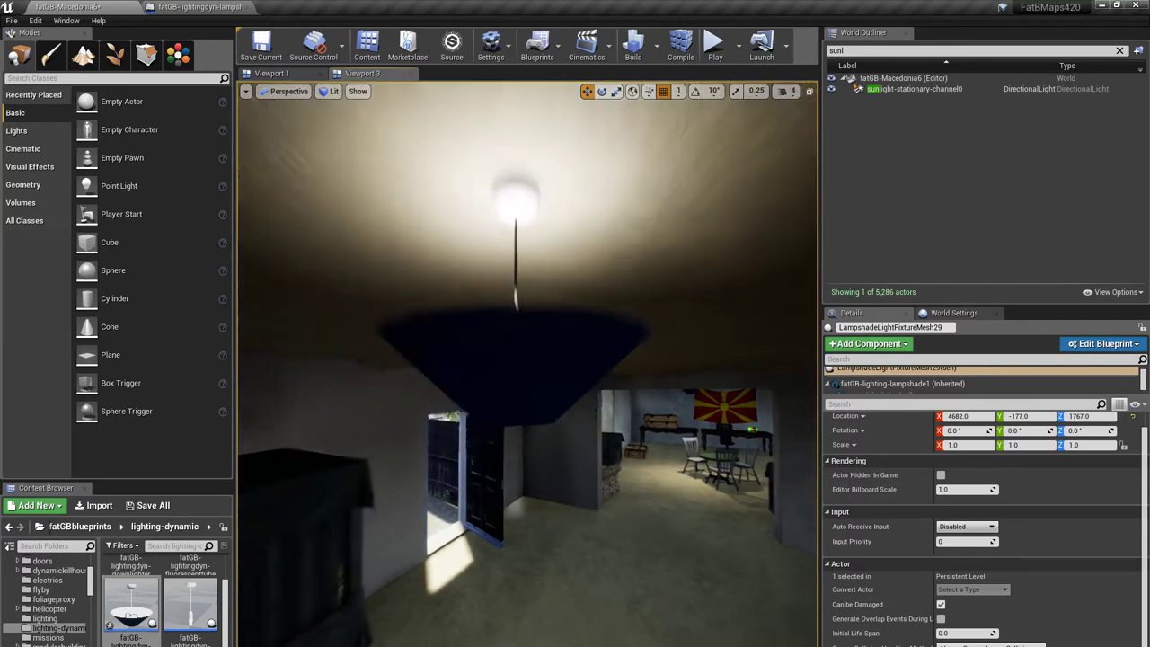
pyautogui.moveTo(408, 312); pyautogui.dragTo(409, 316, button='right')
# Step: Set the lampshade blueprint's PointLight Max Draw Distance to 1200 and compile the blueprint
pyautogui.click(177, 8)
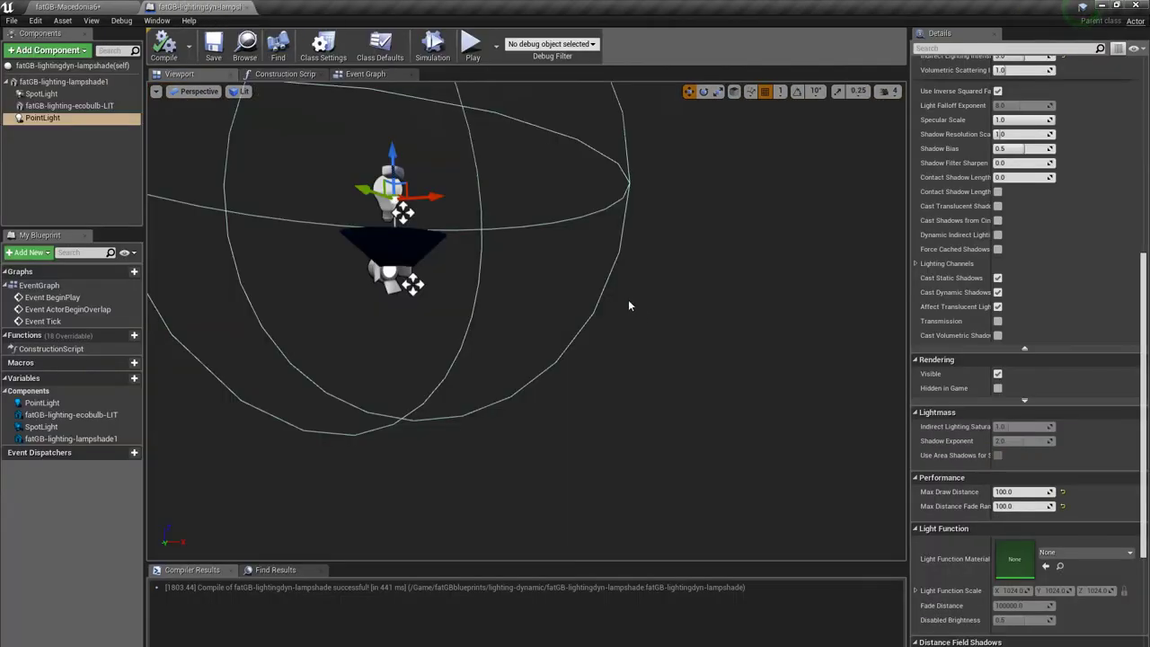
pyautogui.click(1023, 491)
pyautogui.write('120')
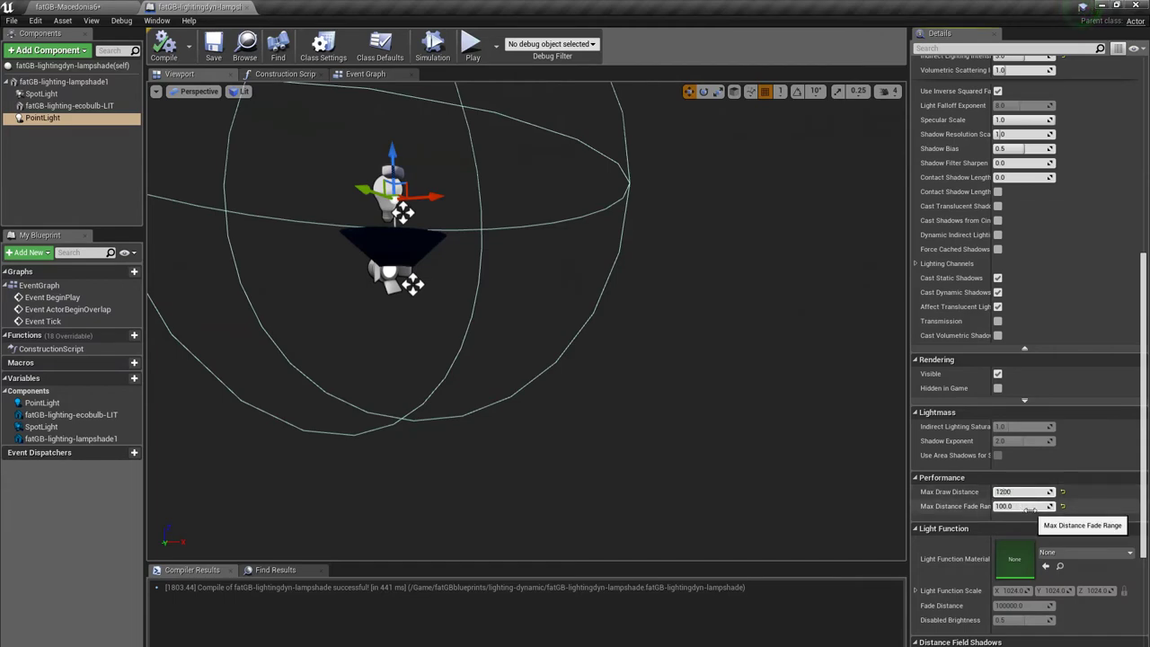
pyautogui.press('Return')
pyautogui.click(164, 46)
# Step: Return to the level and view the lamp through the stone building's windows from various distances outside
pyautogui.click(88, 6)
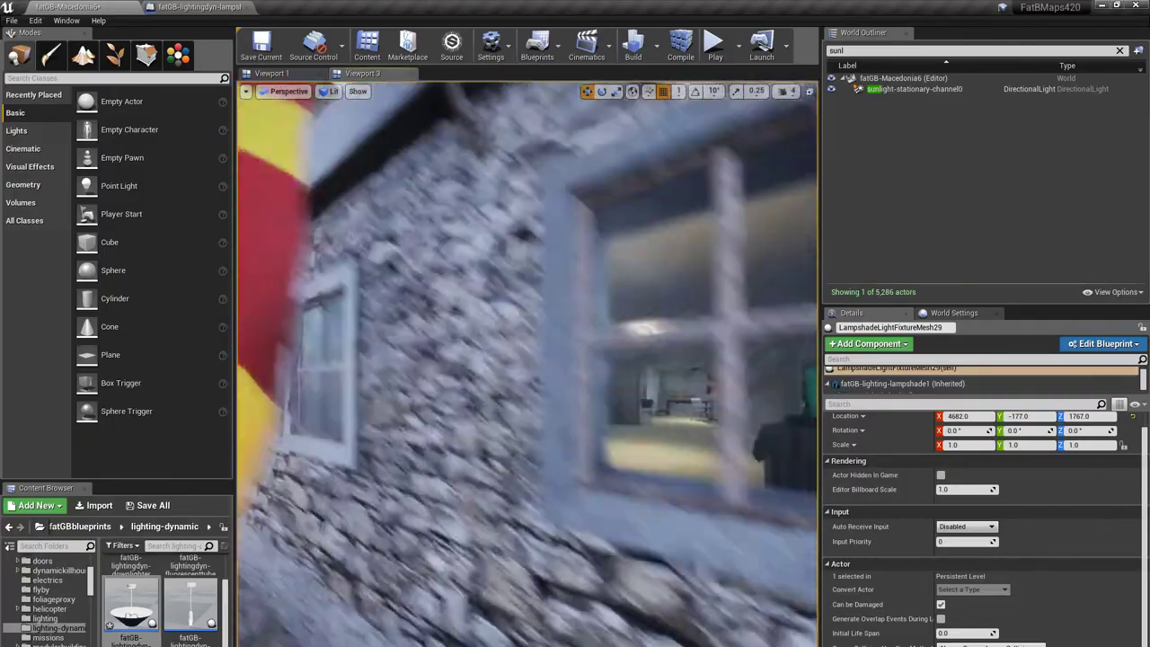
pyautogui.press('s')
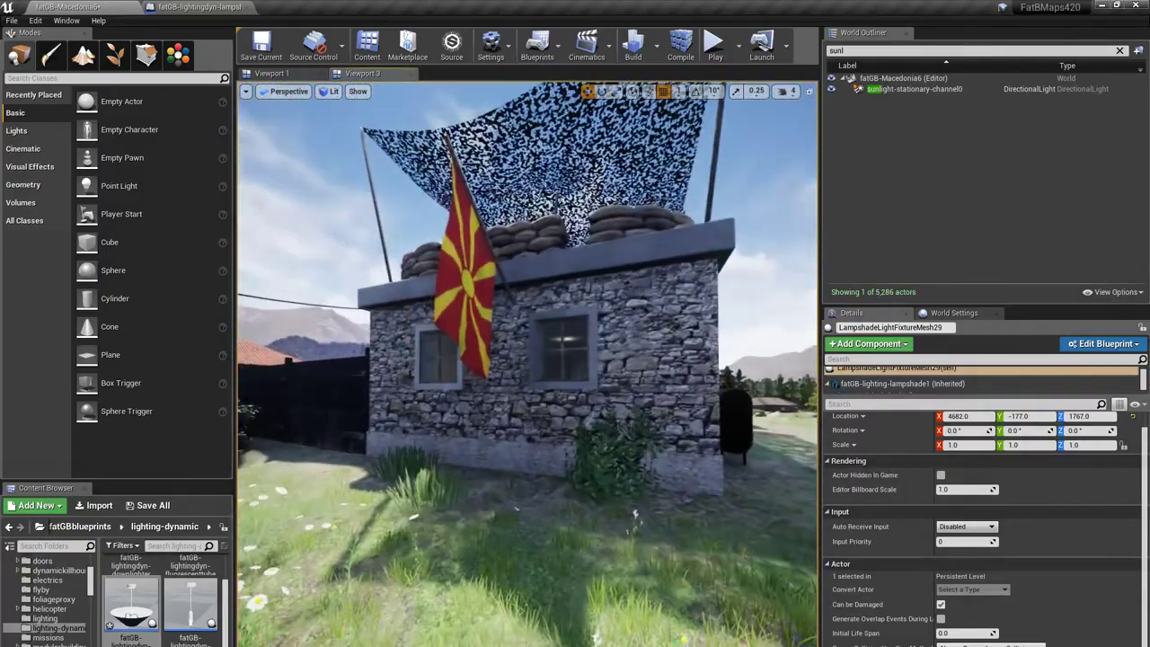
pyautogui.press('w')
pyautogui.press('w')
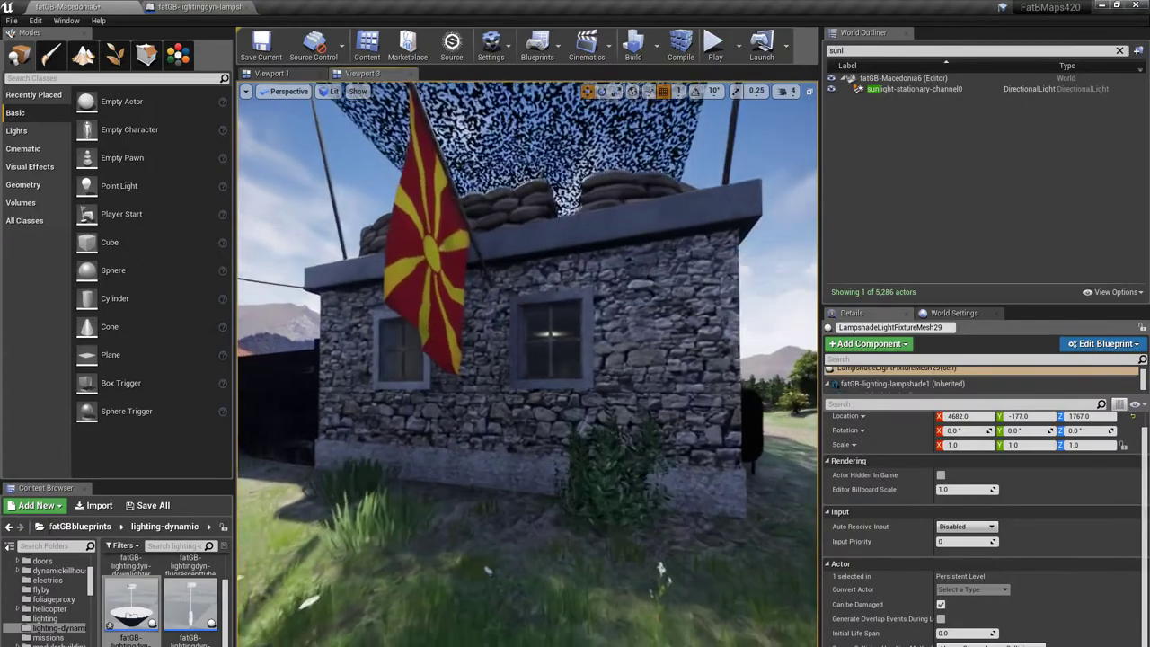
pyautogui.press('s')
pyautogui.press('w')
pyautogui.moveTo(641, 452); pyautogui.dragTo(644, 424)
# Step: Fly through the building's interior rooms and check the ceiling lamps' light from several distances
pyautogui.press('w')
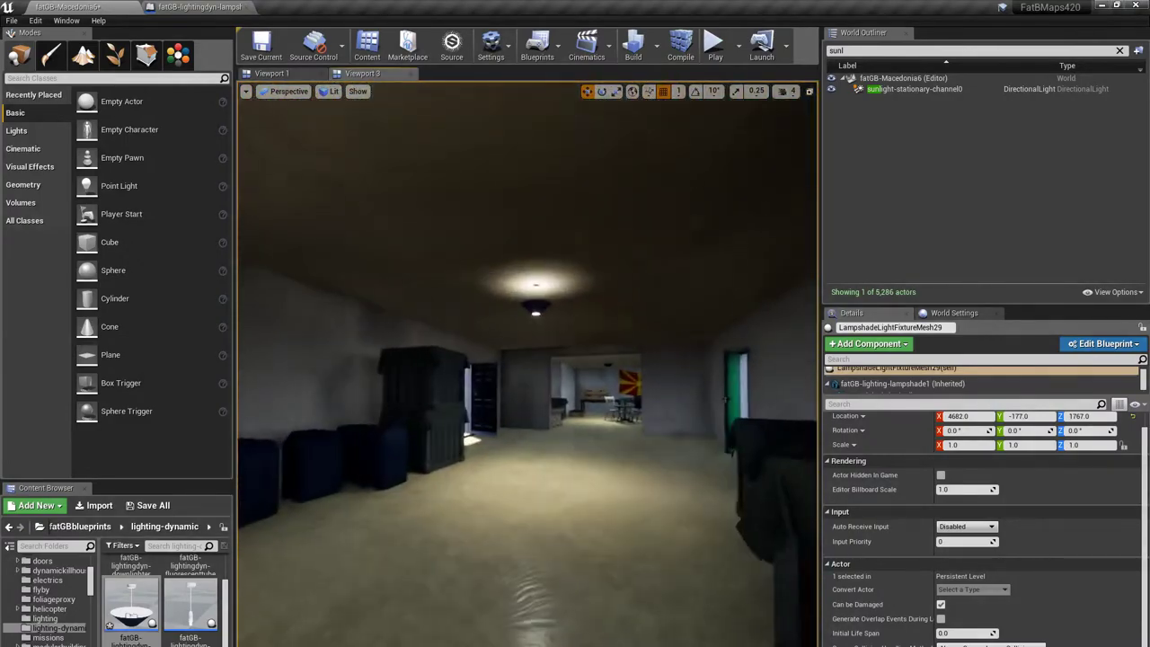
pyautogui.press('s')
pyautogui.press('w')
pyautogui.press('w')
pyautogui.press('s')
pyautogui.press('w')
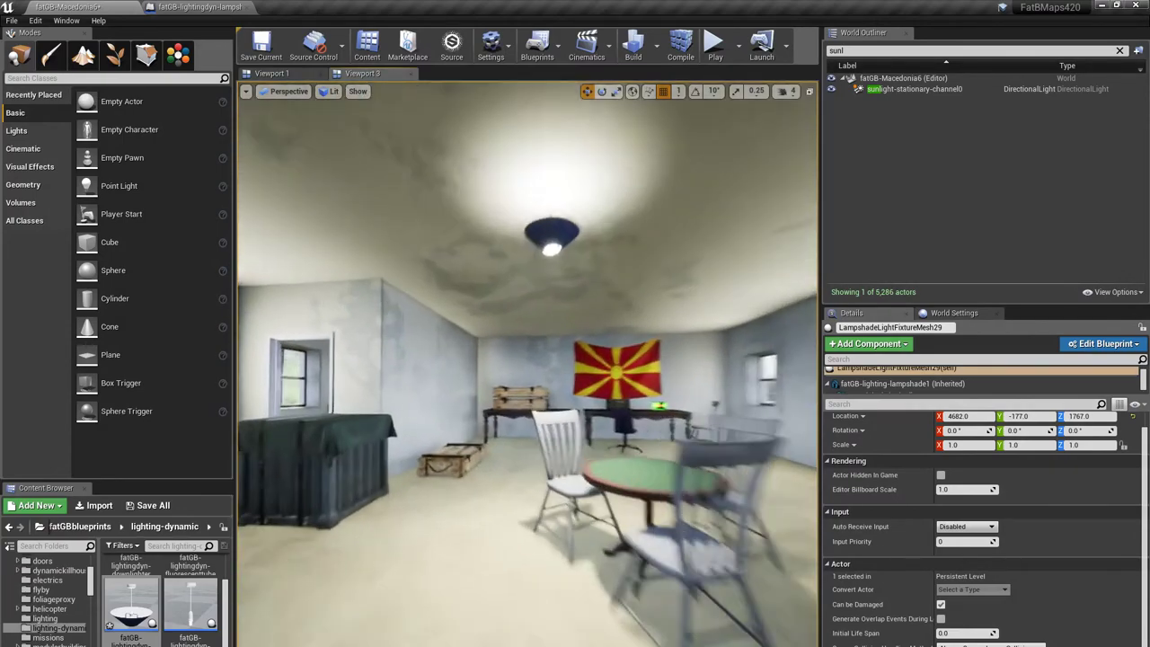
pyautogui.moveTo(528, 364); pyautogui.dragTo(240, 364, button='right')
pyautogui.press('w')
pyautogui.press('s')
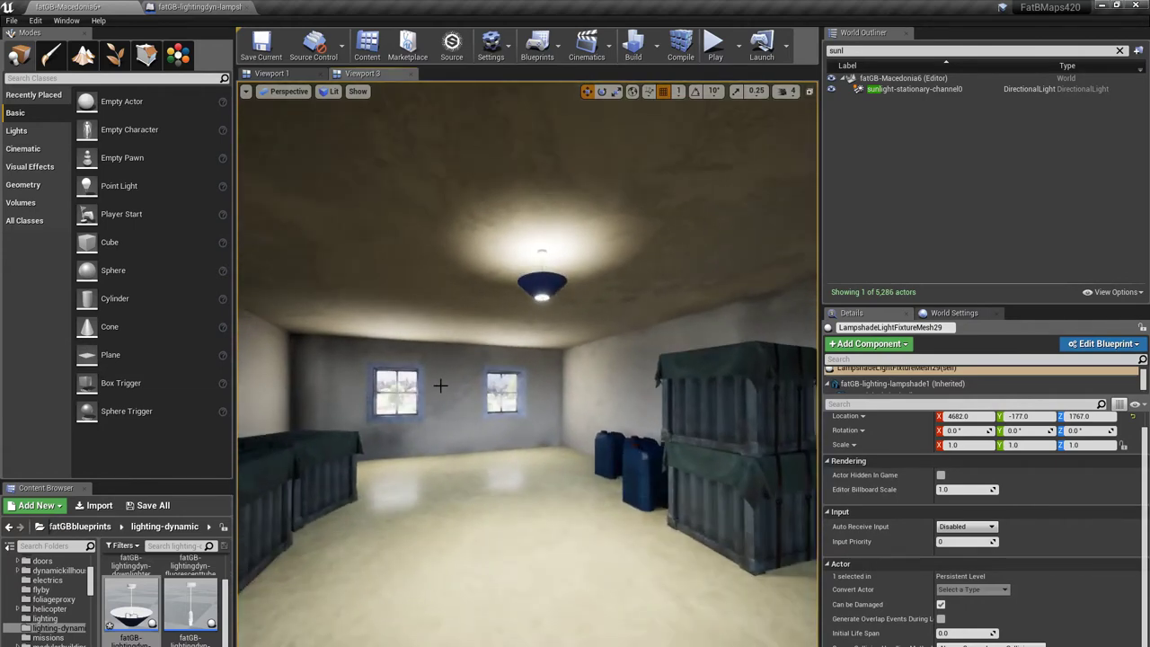
# Step: Inspect the Max Draw Distance and Max Distance Fade Range of the lampshade blueprint's SpotLight
pyautogui.click(198, 6)
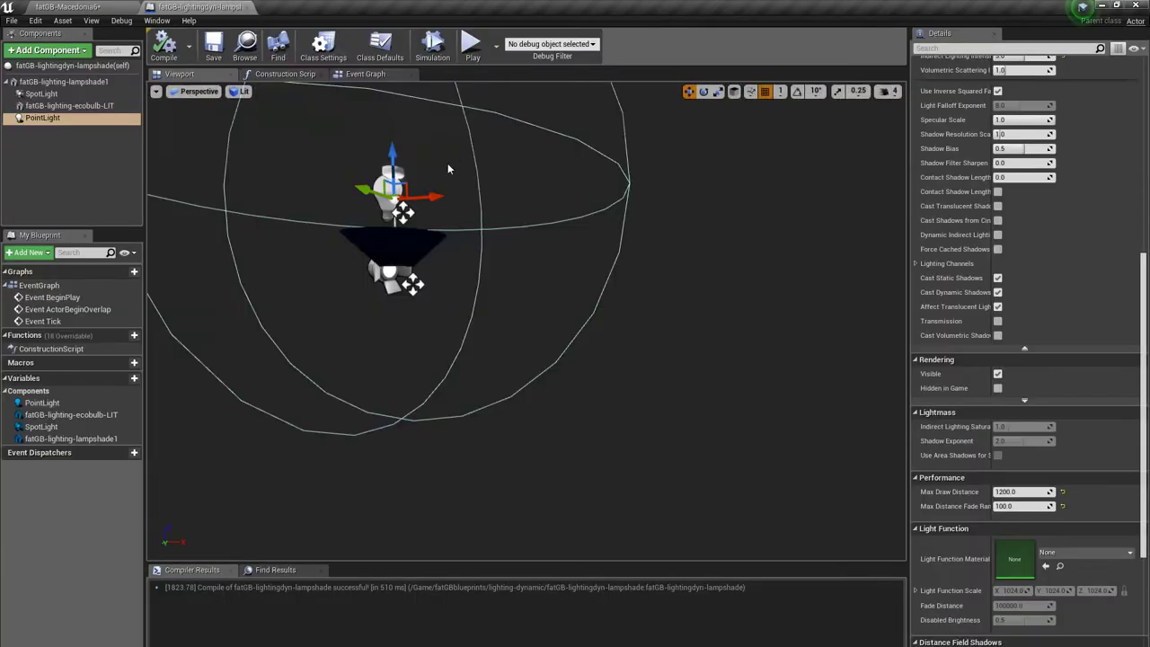
pyautogui.click(413, 288)
pyautogui.scroll(-3, 1031, 533)
pyautogui.scroll(3, 1032, 533)
pyautogui.scroll(1, 1032, 532)
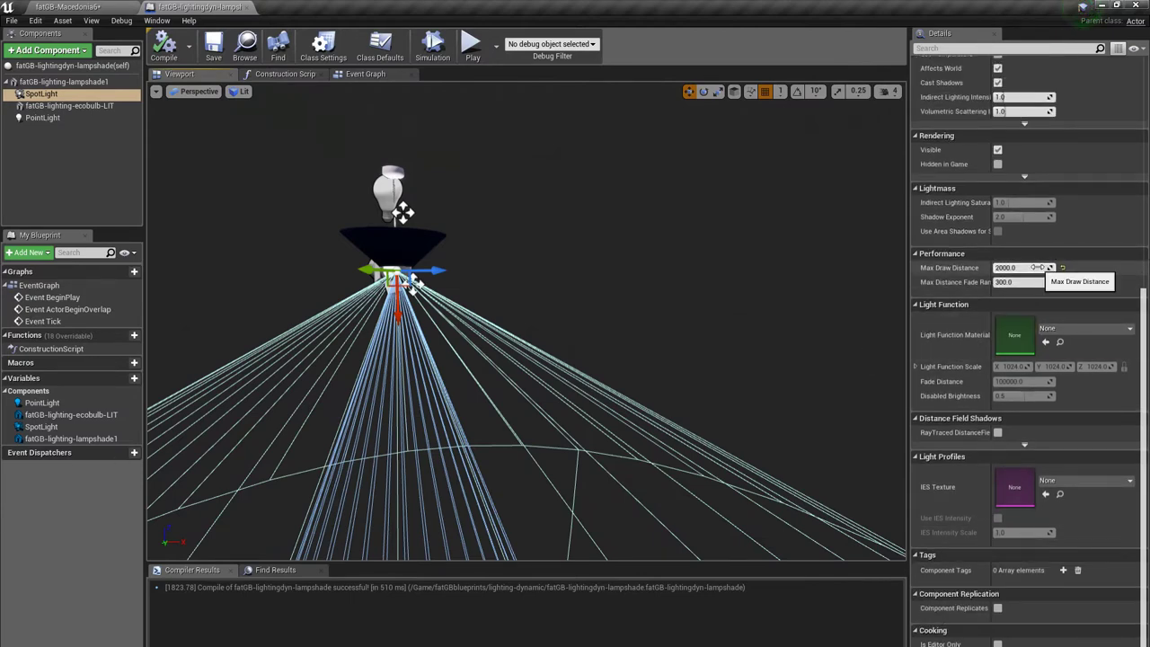
# Step: Return to the level and examine the light the lamp casts on the storage room floor
pyautogui.click(67, 7)
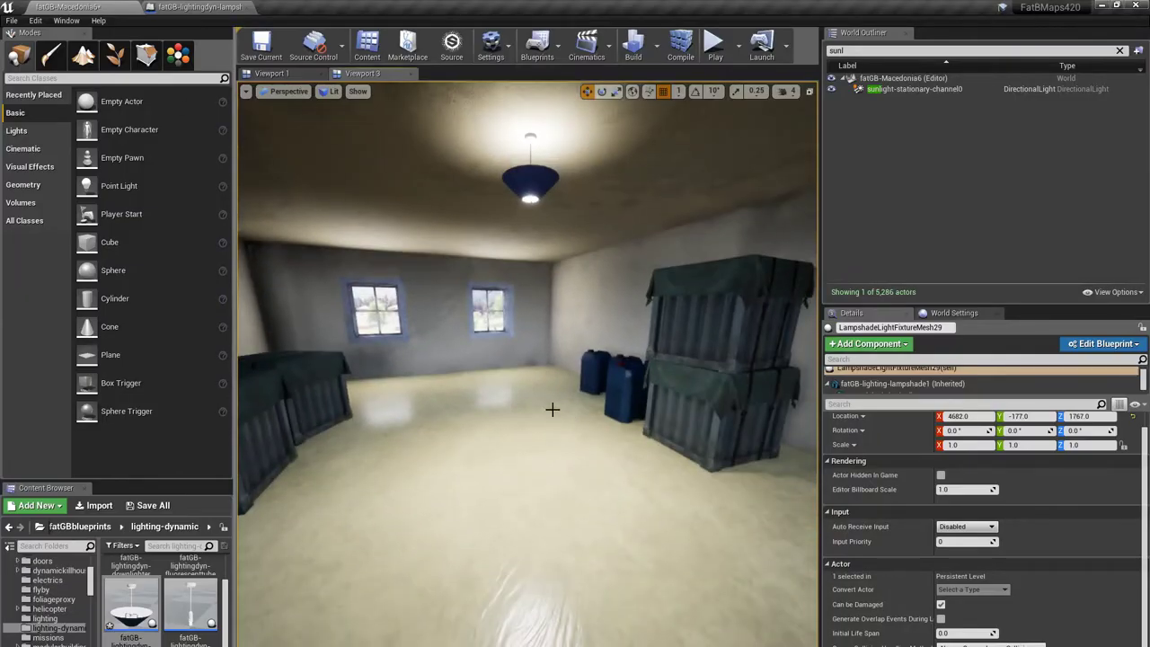
pyautogui.moveTo(546, 469); pyautogui.dragTo(605, 508)
pyautogui.moveTo(522, 549); pyautogui.dragTo(525, 512)
pyautogui.moveTo(573, 236); pyautogui.dragTo(493, 569)
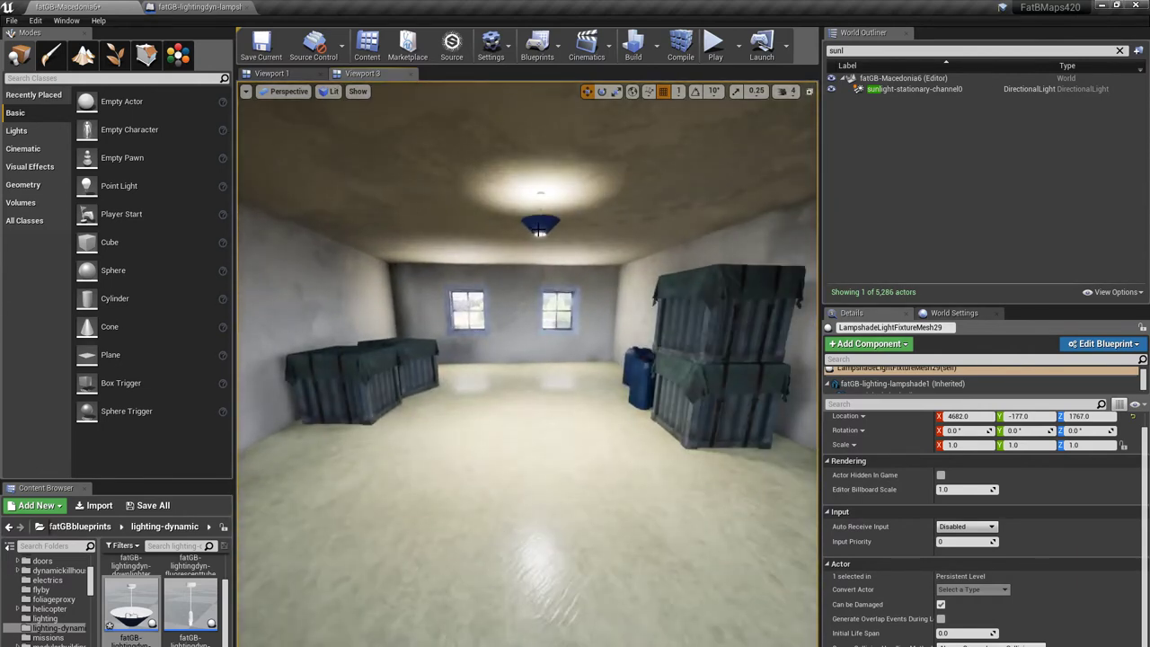
pyautogui.moveTo(522, 404)
pyautogui.mouseDown()
pyautogui.moveTo(523, 364)
pyautogui.moveTo(522, 391)
pyautogui.mouseUp()
# Step: Close the lampshade blueprint and return to the storage room view in the level
pyautogui.click(211, 9)
pyautogui.middleClick(207, 7)
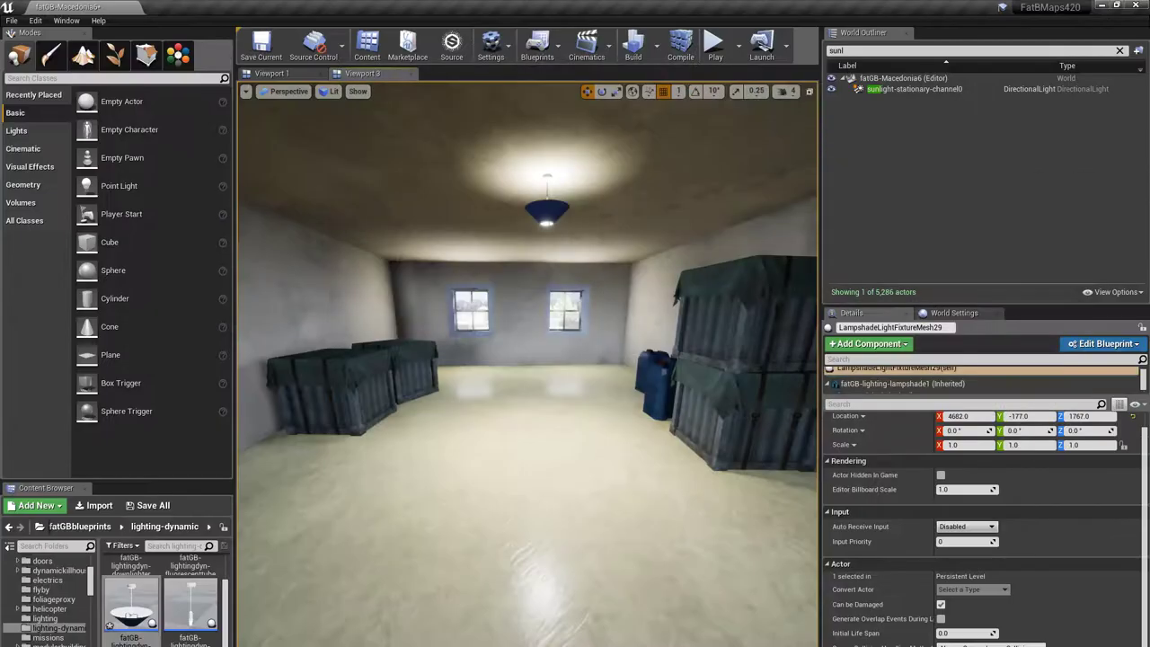
pyautogui.moveTo(207, 8); pyautogui.dragTo(413, 257)
pyautogui.moveTo(583, 260); pyautogui.dragTo(1149, 260)
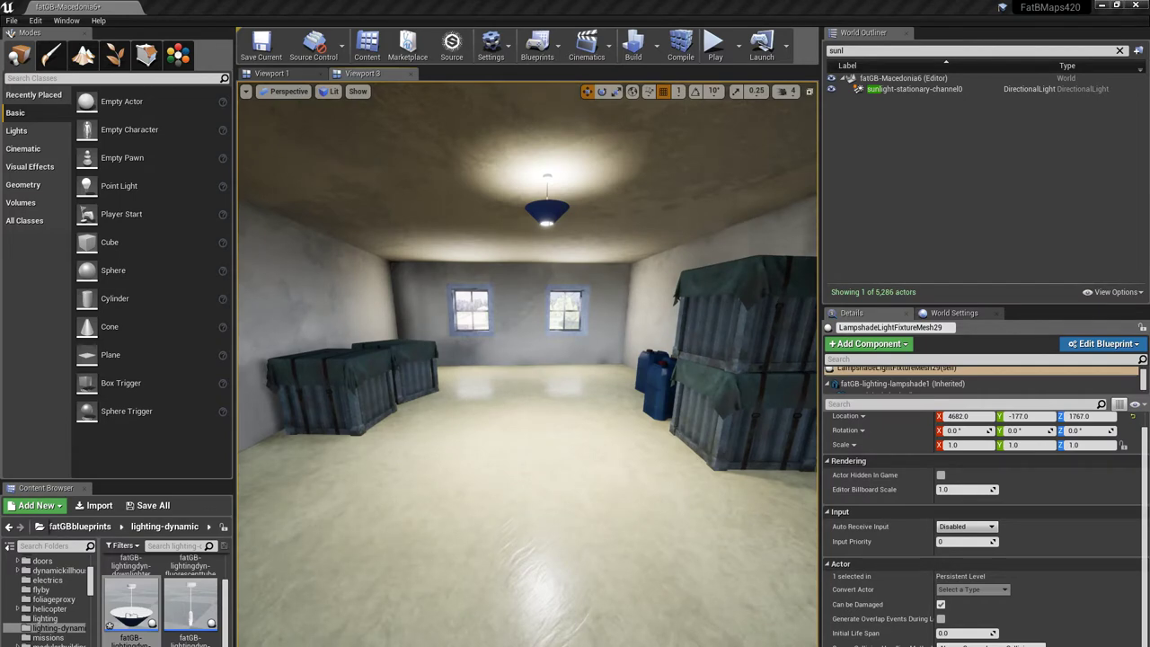
# Step: Select the placed lampshade's inherited SpotLight component and set its Attenuation Radius to 200
pyautogui.moveTo(580, 400); pyautogui.dragTo(568, 352)
pyautogui.scroll(-2, 891, 390)
pyautogui.scroll(2, 891, 392)
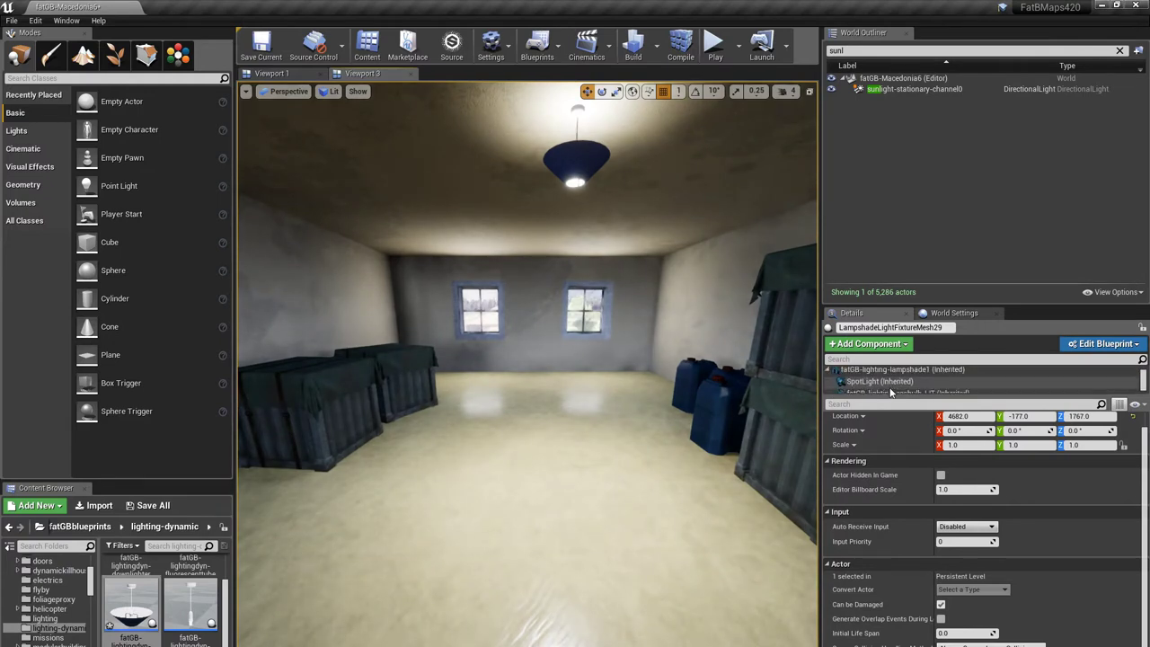
pyautogui.click(888, 382)
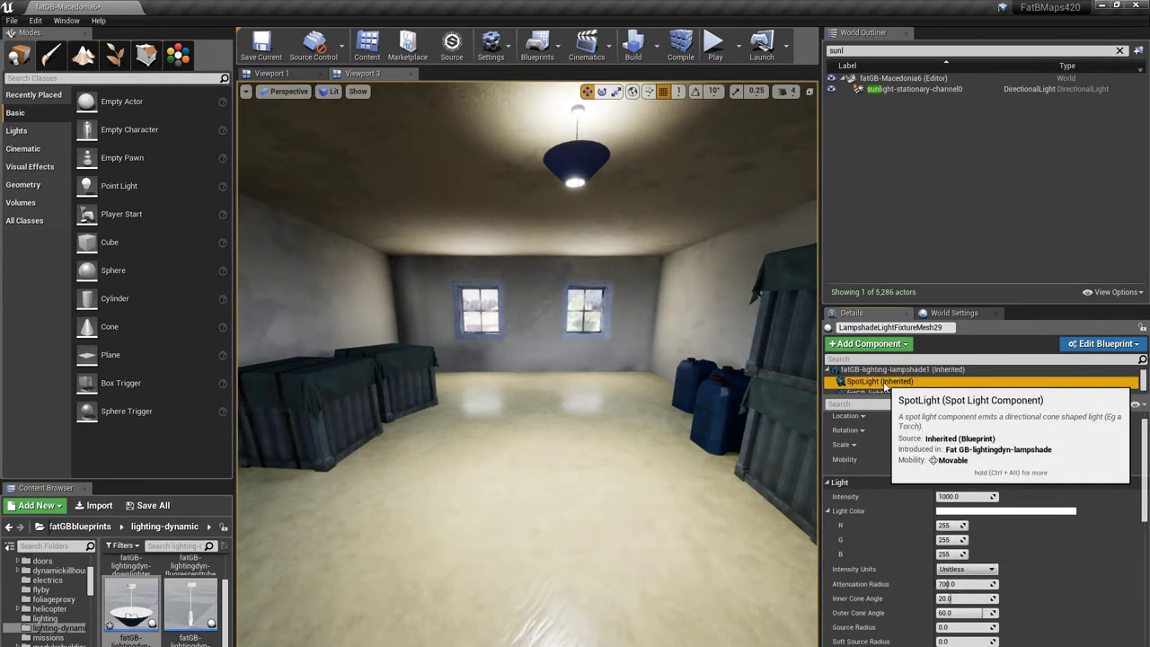
pyautogui.click(960, 584)
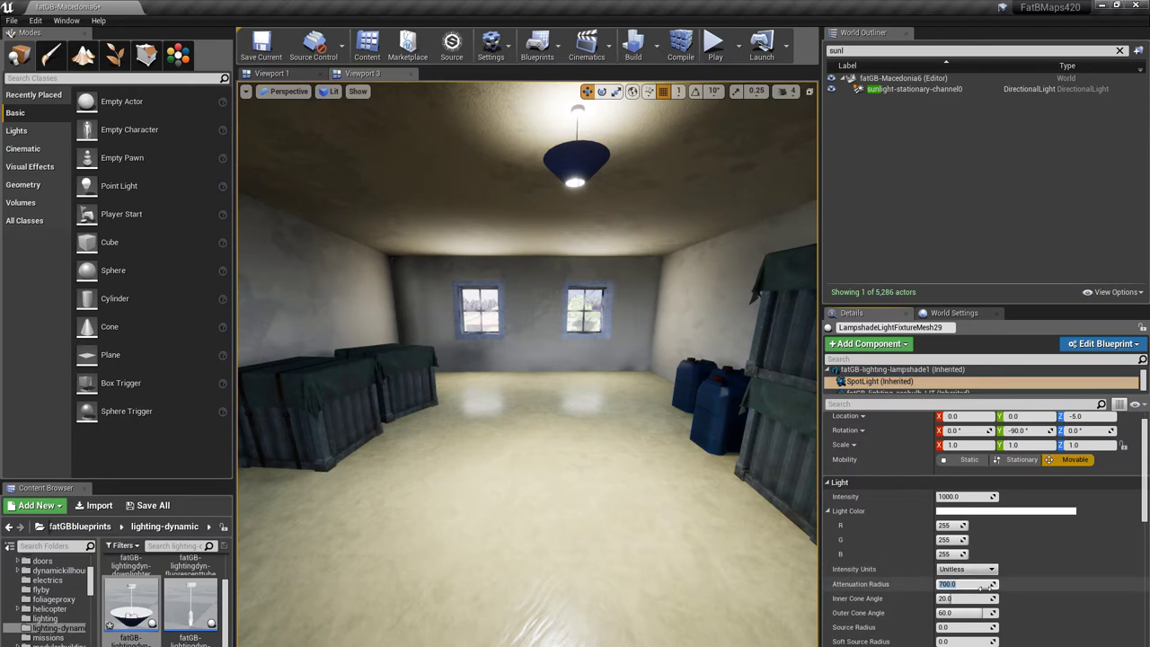
pyautogui.write('200')
pyautogui.press('Tab')
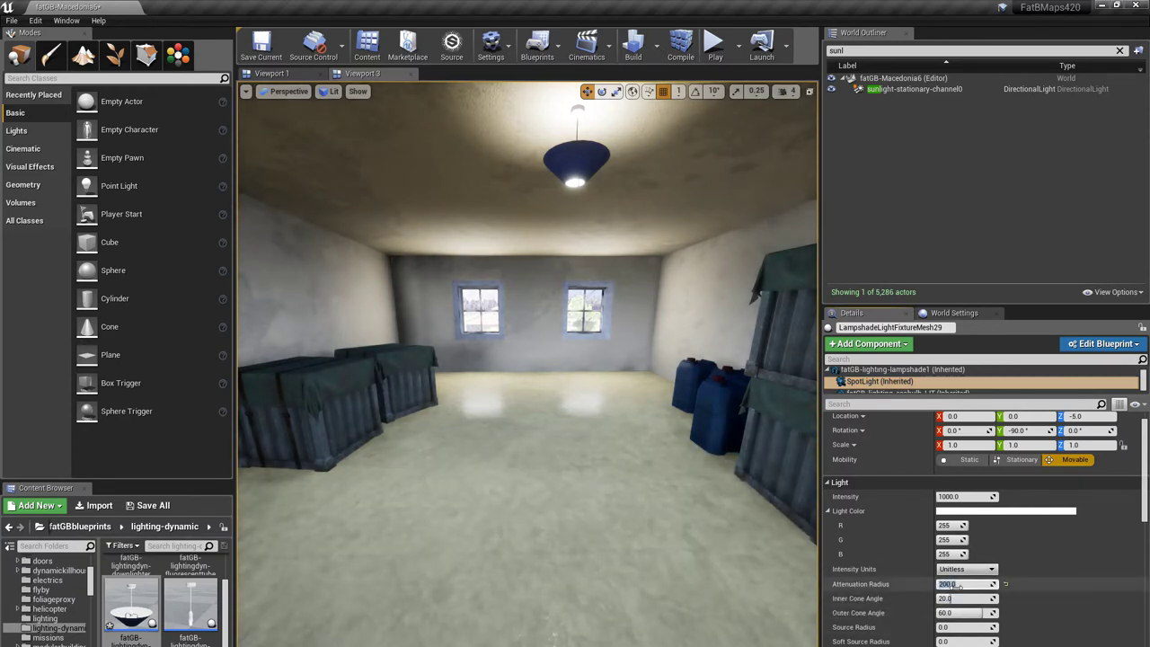
# Step: Try Attenuation Radius values of 400 and 700 on the placed lampshade's SpotLight
pyautogui.click(955, 586)
pyautogui.write('400')
pyautogui.press('Return')
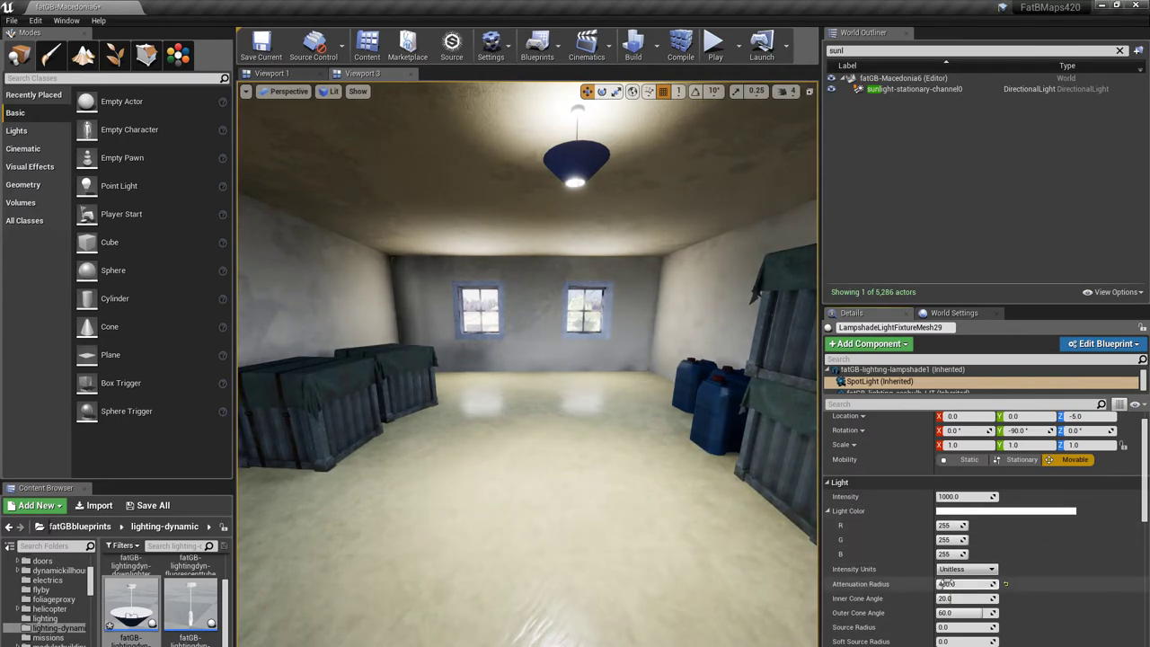
pyautogui.click(963, 586)
pyautogui.write('700')
pyautogui.press('Return')
# Step: Try an Attenuation Radius of 500 on the lampshade's SpotLight and settle on 600
pyautogui.click(950, 584)
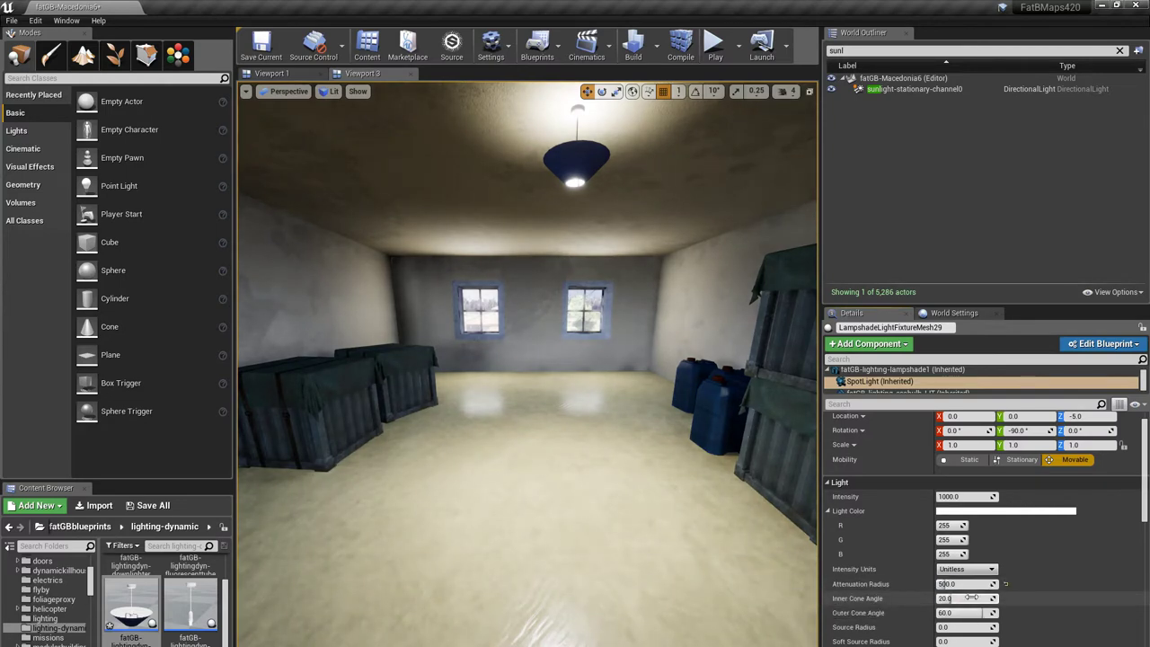
pyautogui.press('Return')
pyautogui.press('Return')
# Step: Look around the building's interior, from the corner by the dark door to the wall with the two window lights
pyautogui.moveTo(601, 554); pyautogui.dragTo(953, 485)
pyautogui.moveTo(615, 495); pyautogui.dragTo(530, 511, button='right')
pyautogui.moveTo(620, 559); pyautogui.dragTo(639, 534)
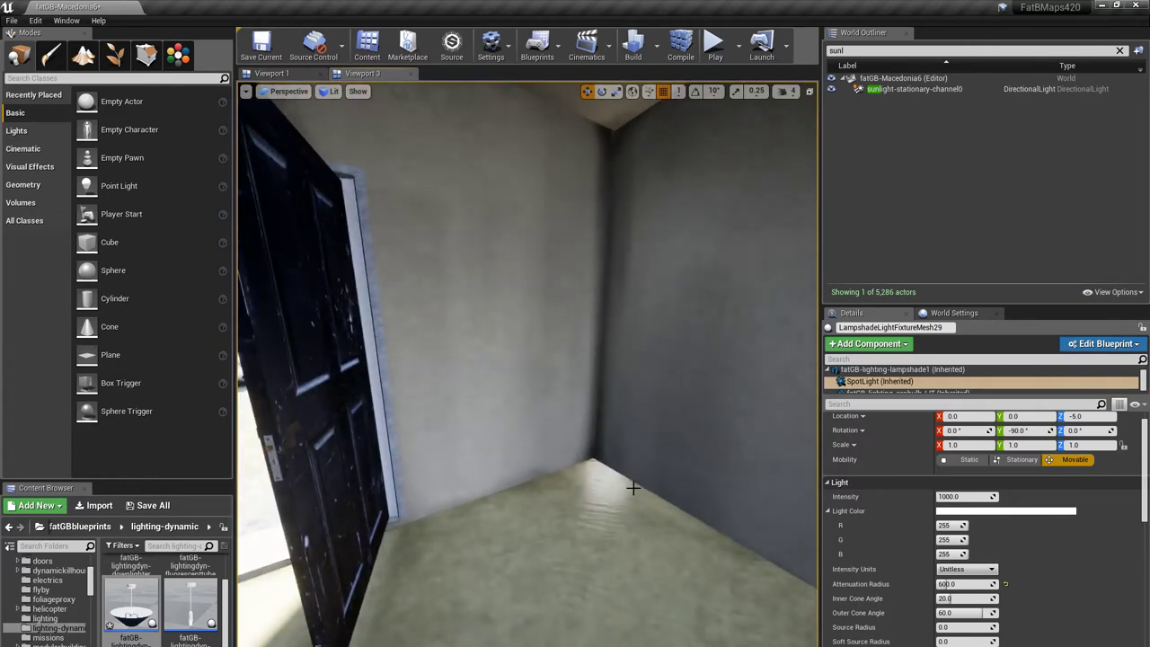
pyautogui.moveTo(567, 503); pyautogui.dragTo(710, 549)
pyautogui.moveTo(521, 491); pyautogui.dragTo(520, 534)
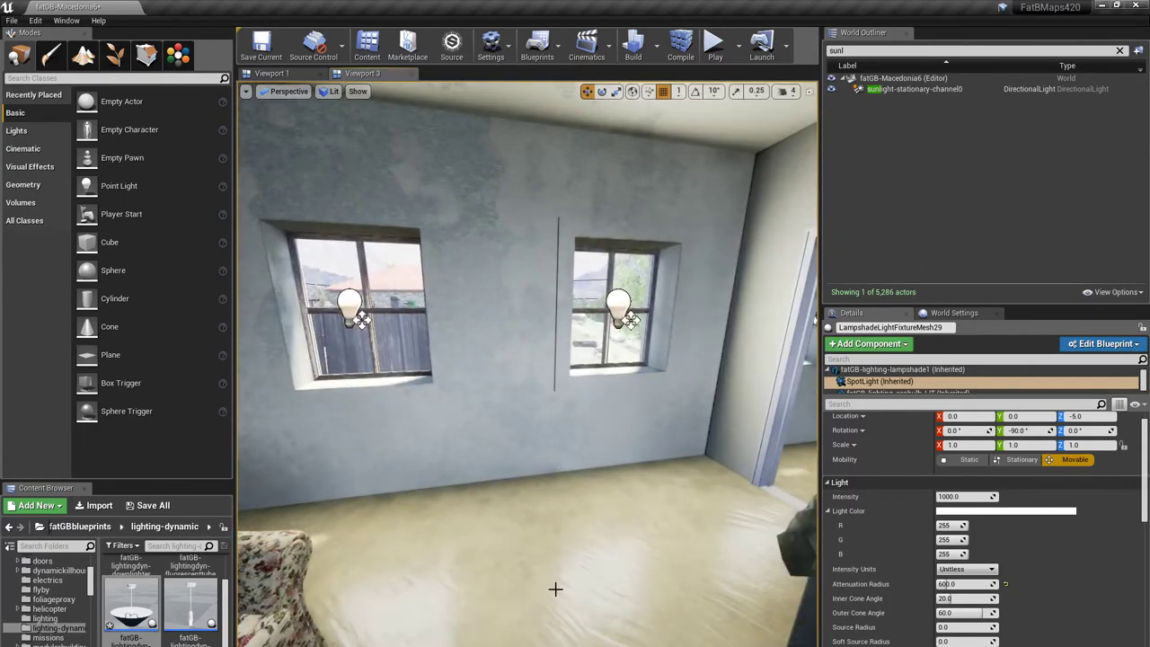
# Step: Select the rect light in the window beside the floral sofa and compare the room with its Cast Shadows on and off
pyautogui.moveTo(555, 589); pyautogui.dragTo(539, 570)
pyautogui.click(422, 317)
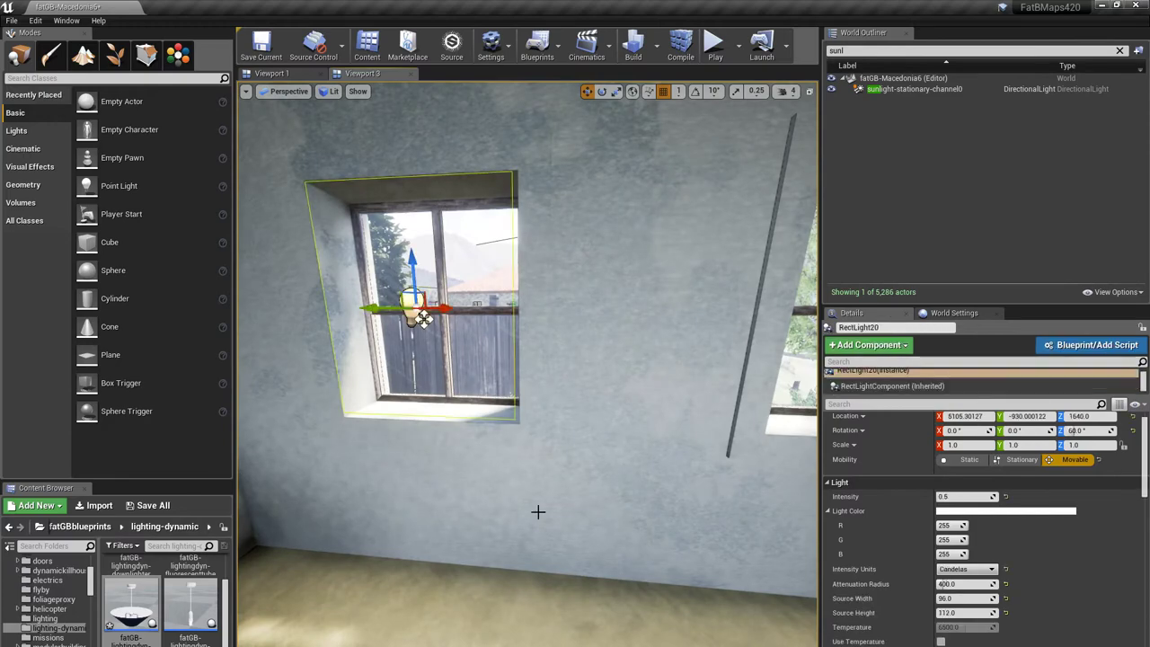
pyautogui.moveTo(536, 511)
pyautogui.mouseDown()
pyautogui.moveTo(512, 535)
pyautogui.moveTo(544, 539)
pyautogui.moveTo(530, 516)
pyautogui.moveTo(524, 530)
pyautogui.mouseUp()
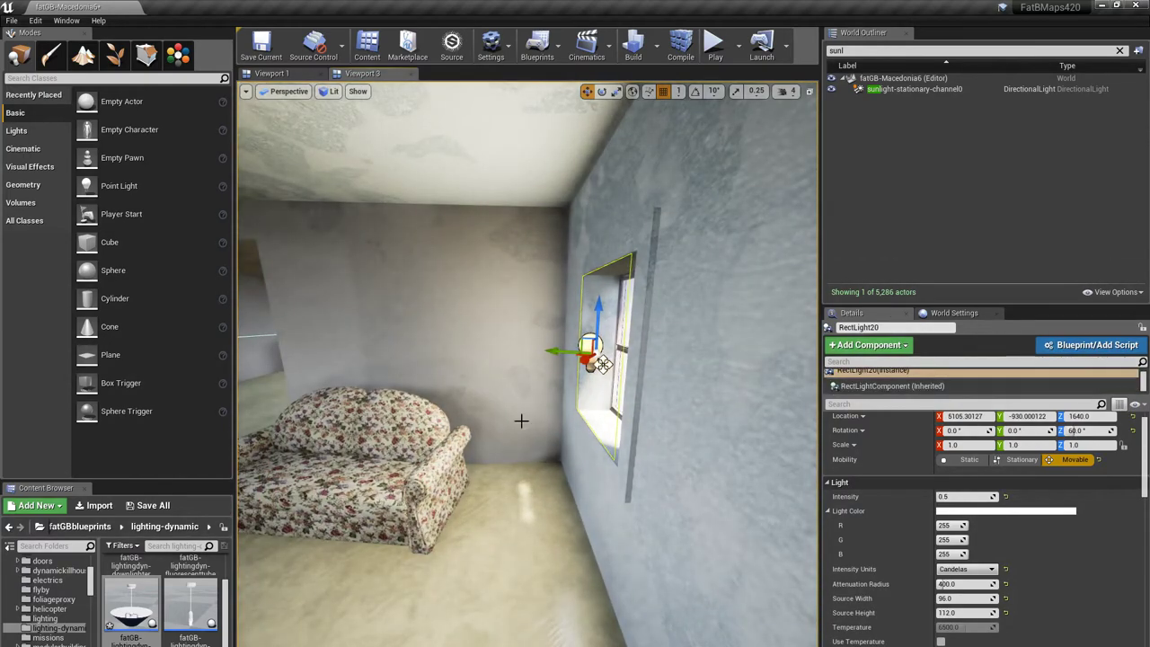
pyautogui.moveTo(519, 450); pyautogui.dragTo(582, 473)
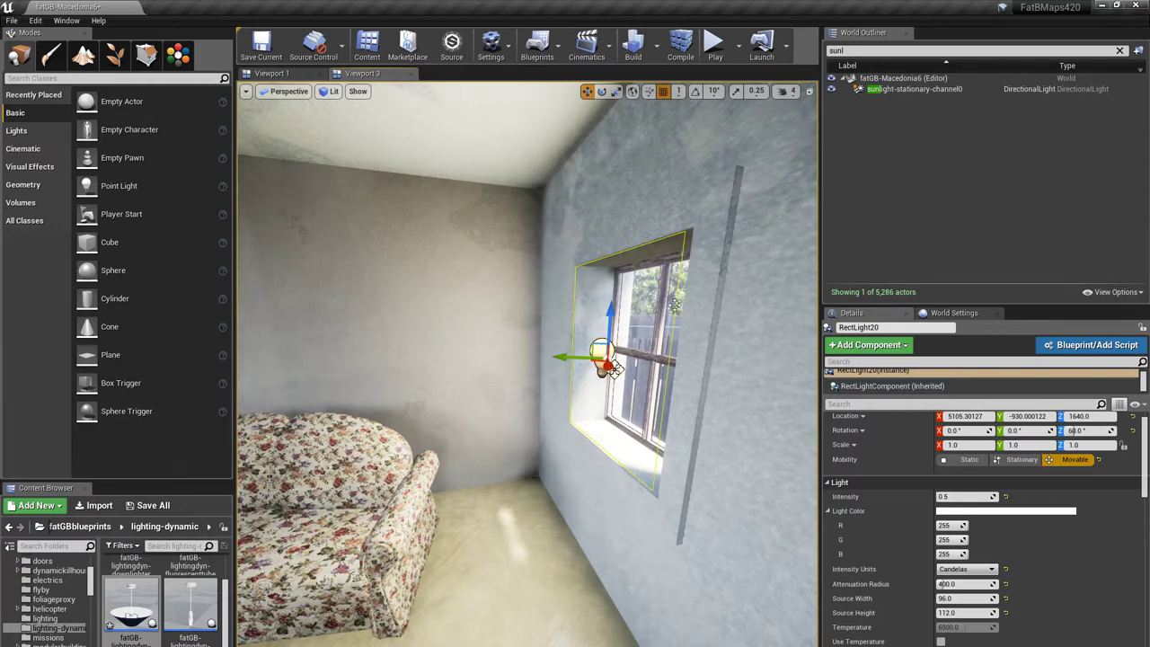
pyautogui.moveTo(655, 510)
pyautogui.mouseDown()
pyautogui.moveTo(597, 494)
pyautogui.moveTo(458, 525)
pyautogui.moveTo(656, 511)
pyautogui.mouseUp()
pyautogui.scroll(-2, 904, 584)
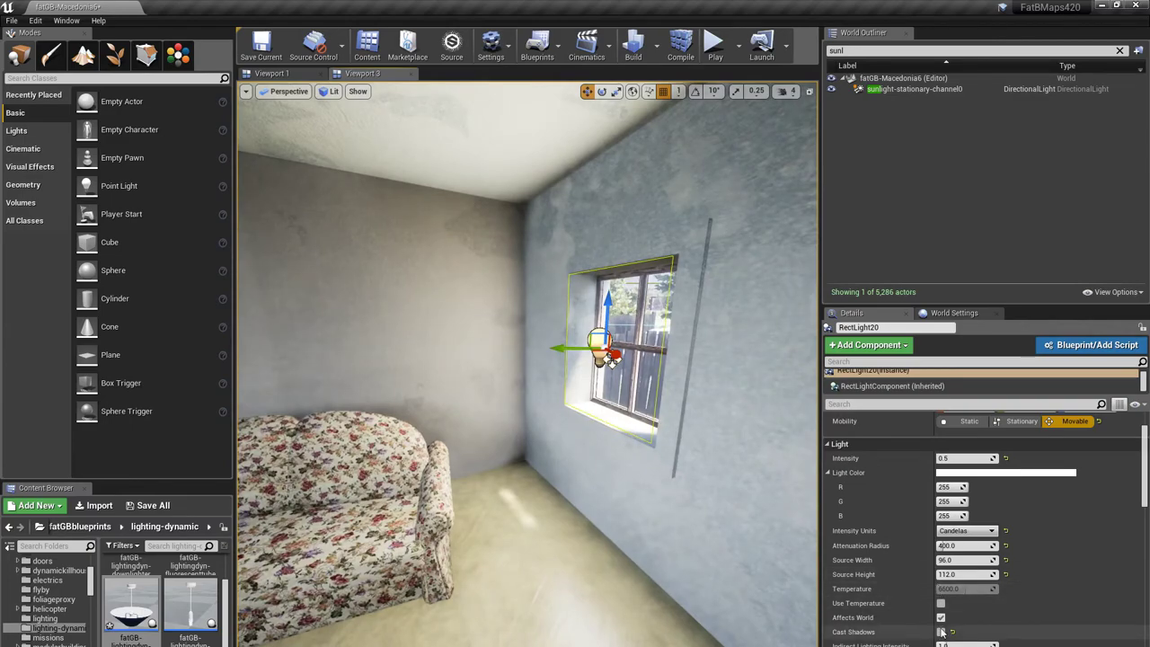
pyautogui.moveTo(633, 566); pyautogui.dragTo(566, 555, button='right')
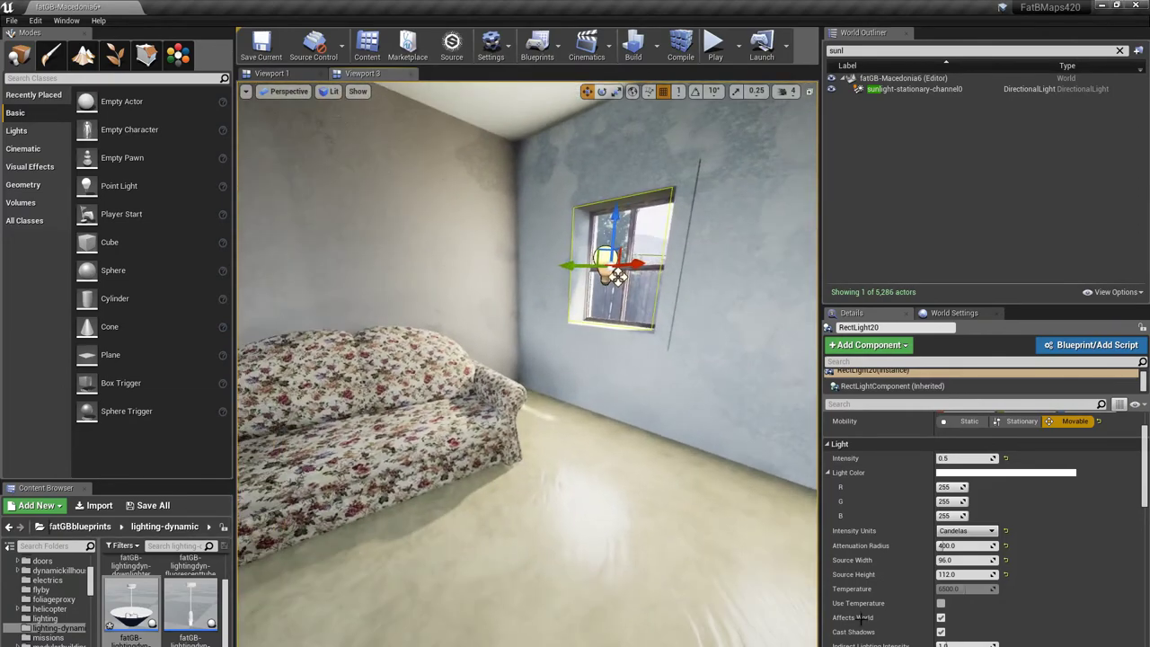
pyautogui.click(941, 631)
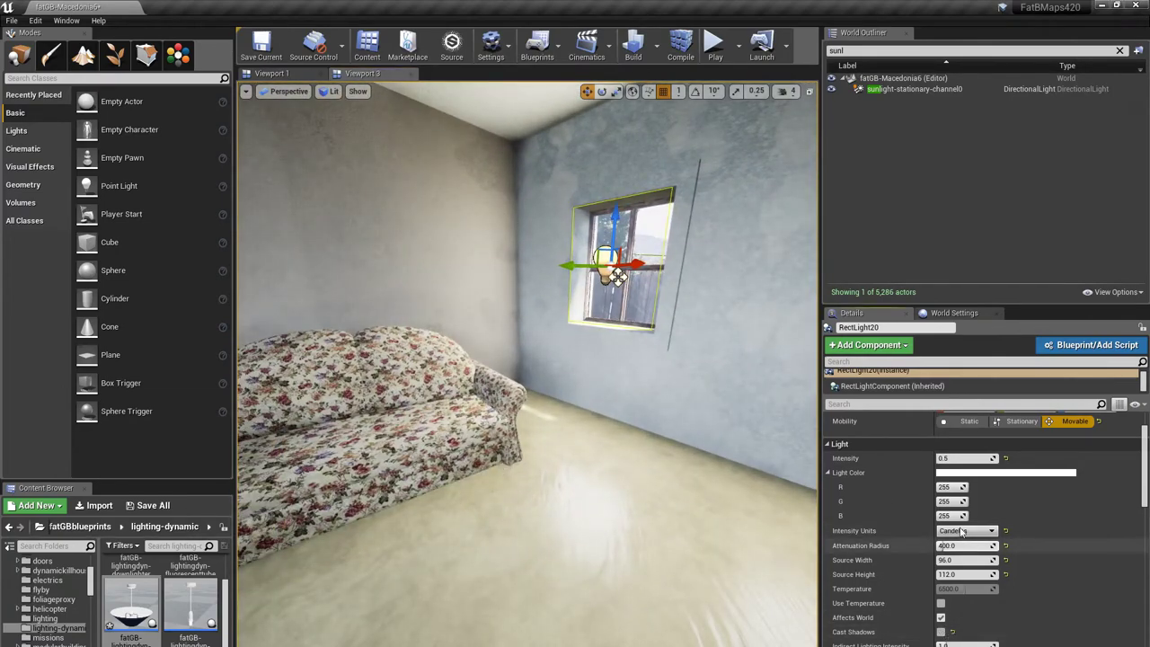
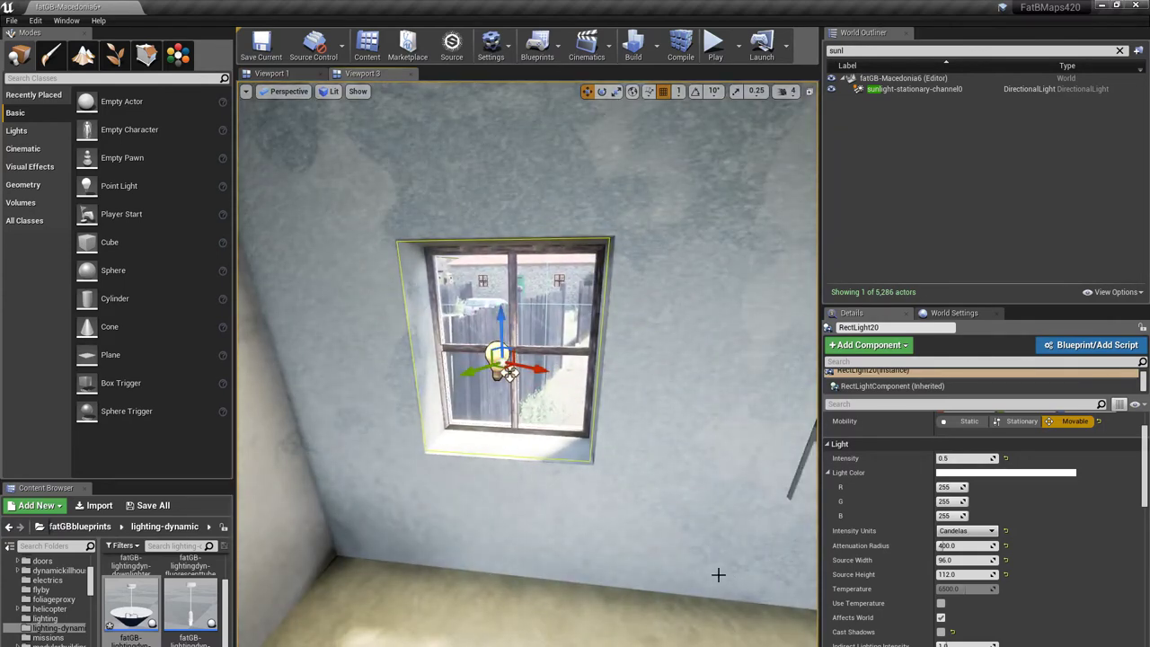
# Step: Check the window rect light's Max Draw Distance and Max Distance Fade Range, and turn its Cast Shadows back on
pyautogui.scroll(-5, 993, 586)
pyautogui.scroll(-2, 993, 584)
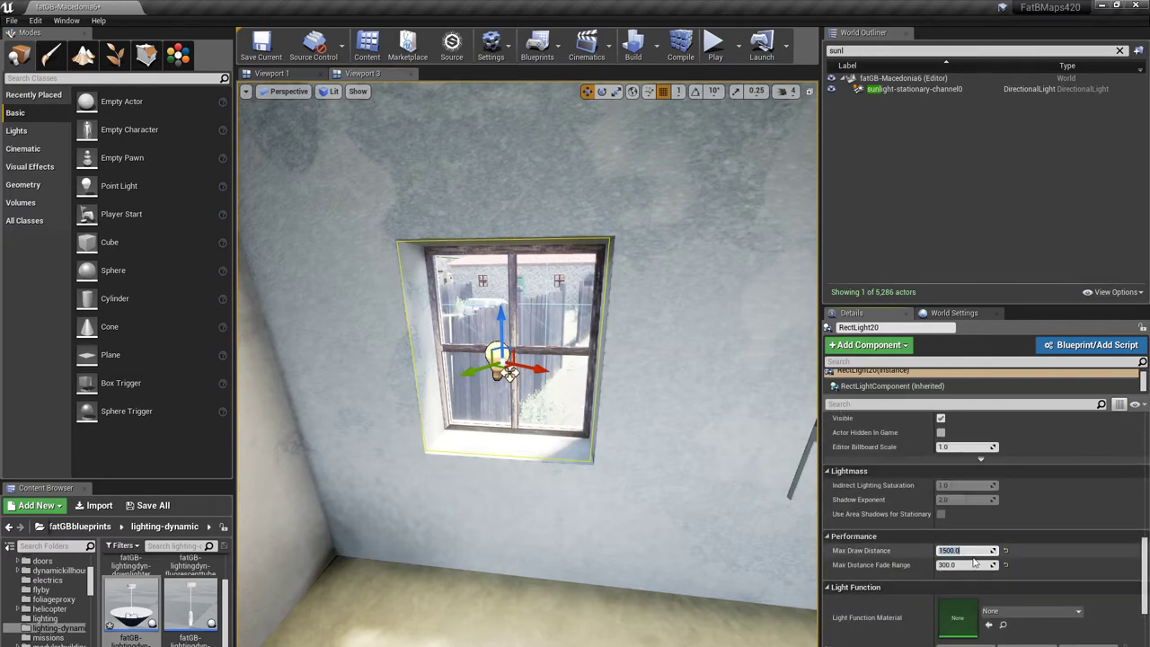
pyautogui.moveTo(690, 534)
pyautogui.mouseDown(button='right')
pyautogui.moveTo(594, 557)
pyautogui.moveTo(643, 548)
pyautogui.moveTo(593, 535)
pyautogui.moveTo(678, 543)
pyautogui.moveTo(629, 562)
pyautogui.mouseUp(button='right')
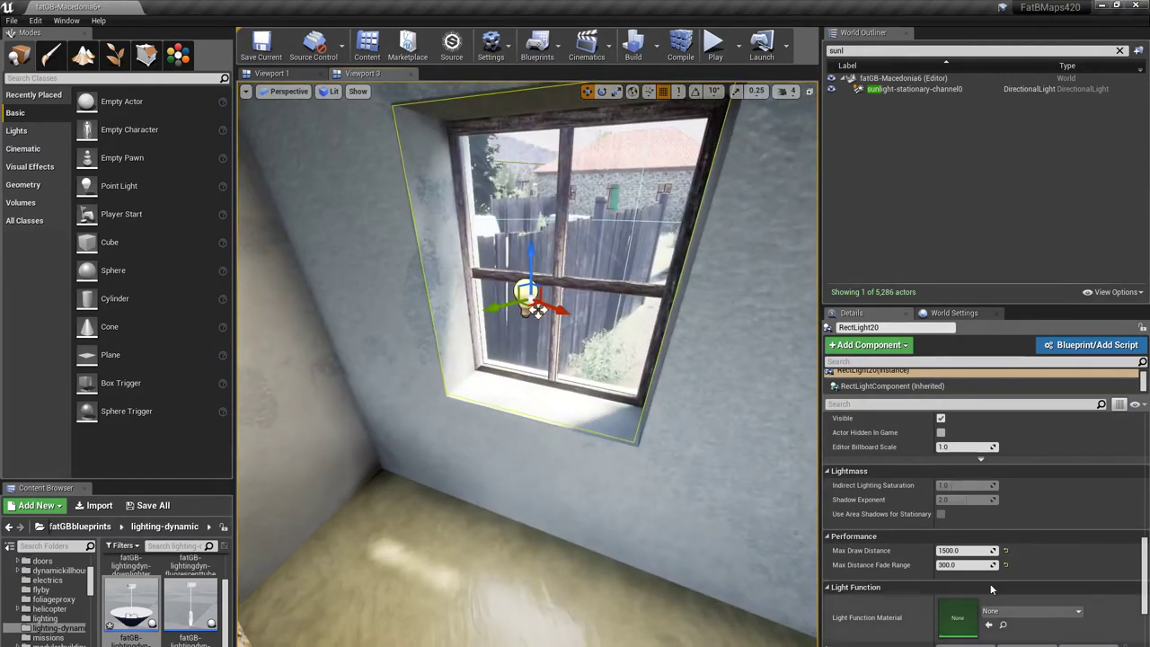
pyautogui.scroll(4, 1037, 561)
pyautogui.scroll(5, 1039, 563)
pyautogui.moveTo(696, 496)
pyautogui.mouseDown(button='right')
pyautogui.moveTo(723, 481)
pyautogui.moveTo(706, 493)
pyautogui.mouseUp(button='right')
# Step: Look through the window rect light's rendering, performance, light profile and distance field shadow settings
pyautogui.scroll(-15, 976, 625)
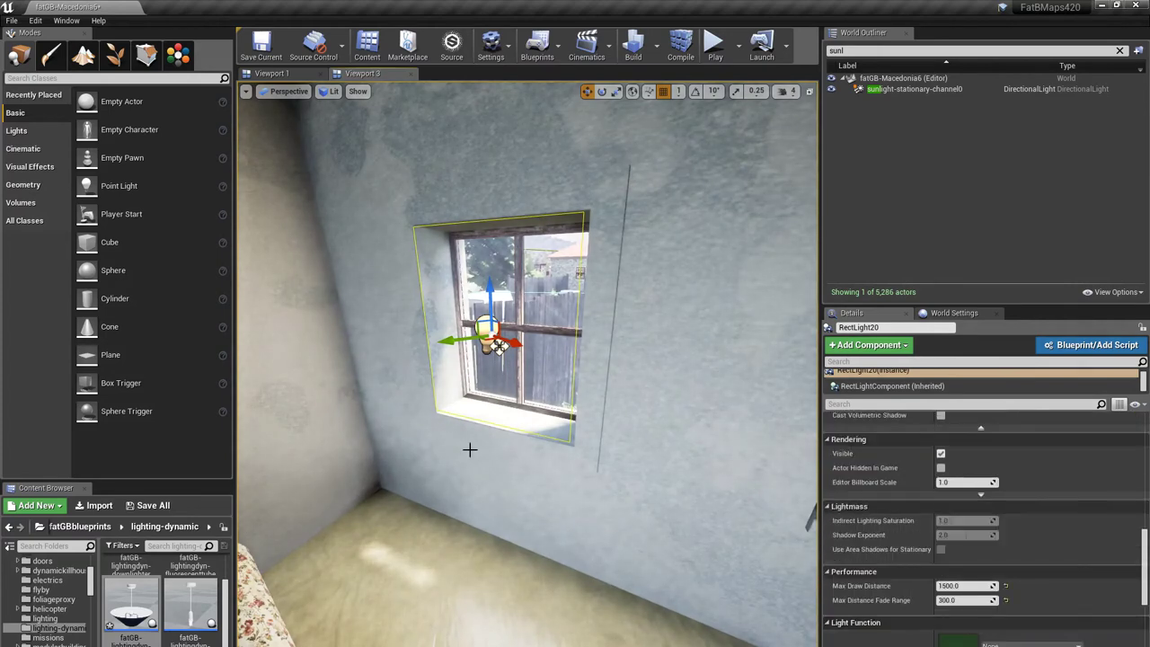
pyautogui.scroll(-5, 970, 620)
pyautogui.scroll(-1, 982, 621)
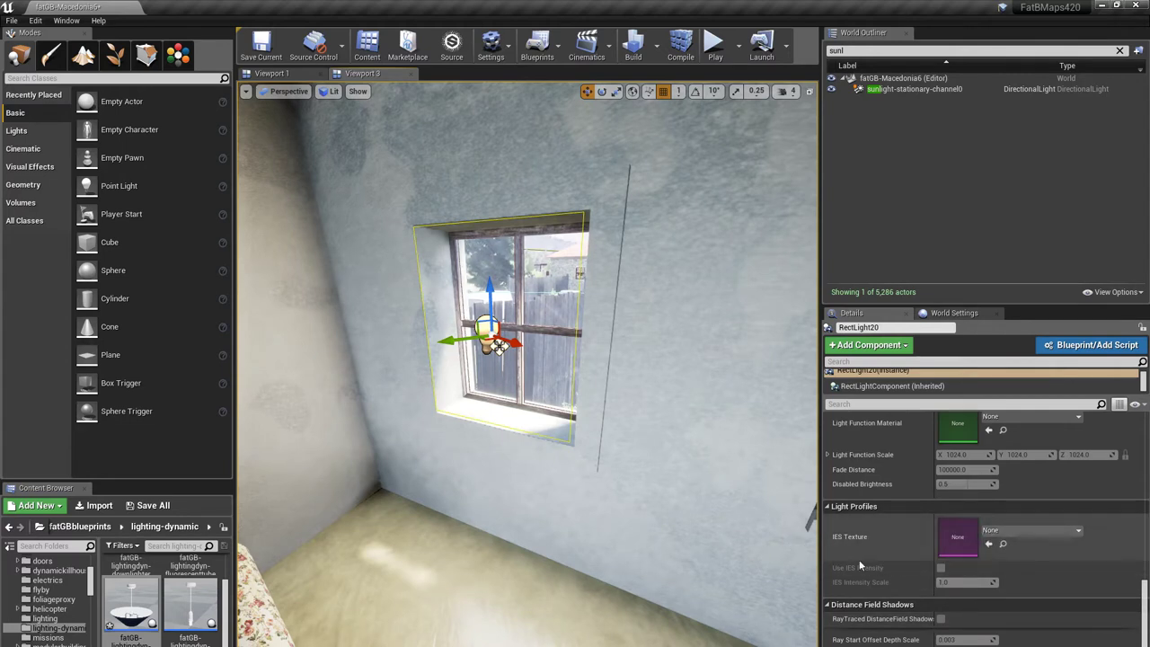
pyautogui.scroll(-3, 988, 607)
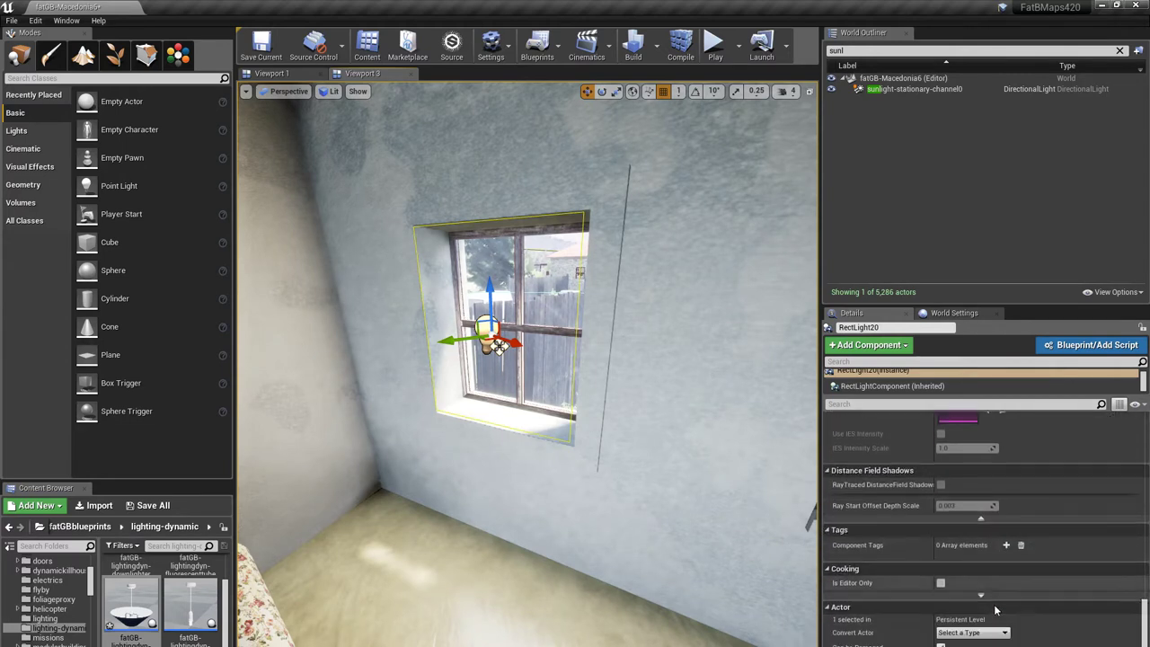
pyautogui.scroll(-1, 995, 610)
pyautogui.scroll(4, 989, 593)
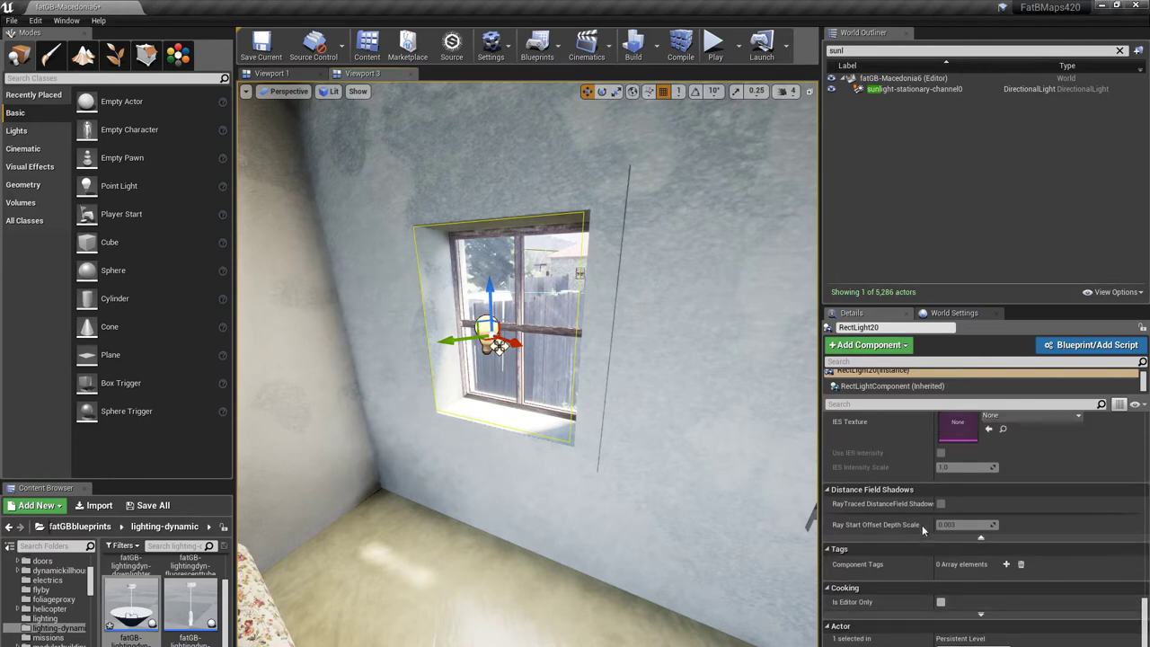
pyautogui.scroll(8, 951, 514)
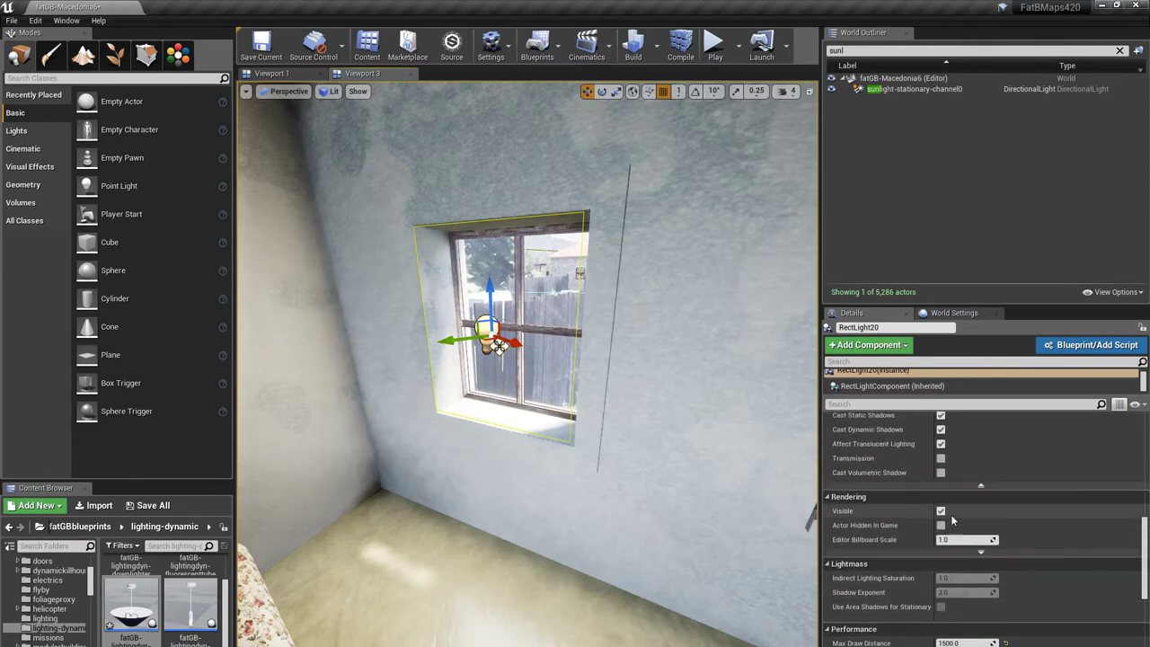
pyautogui.scroll(5, 951, 514)
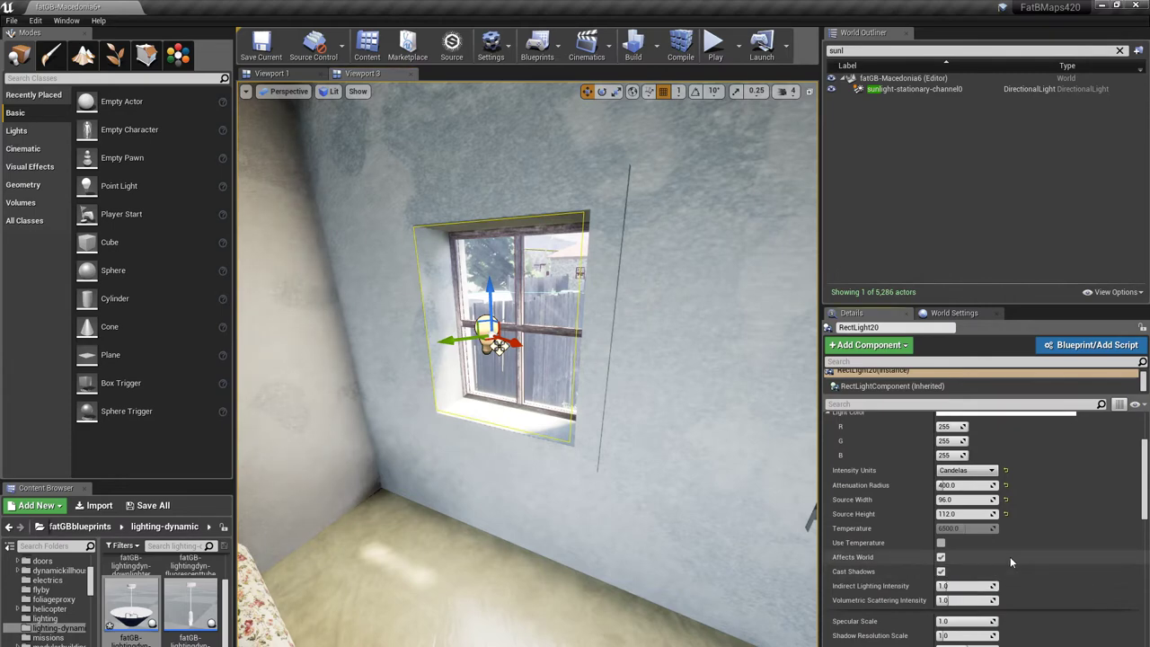
pyautogui.scroll(-10, 1010, 556)
pyautogui.scroll(-6, 1010, 554)
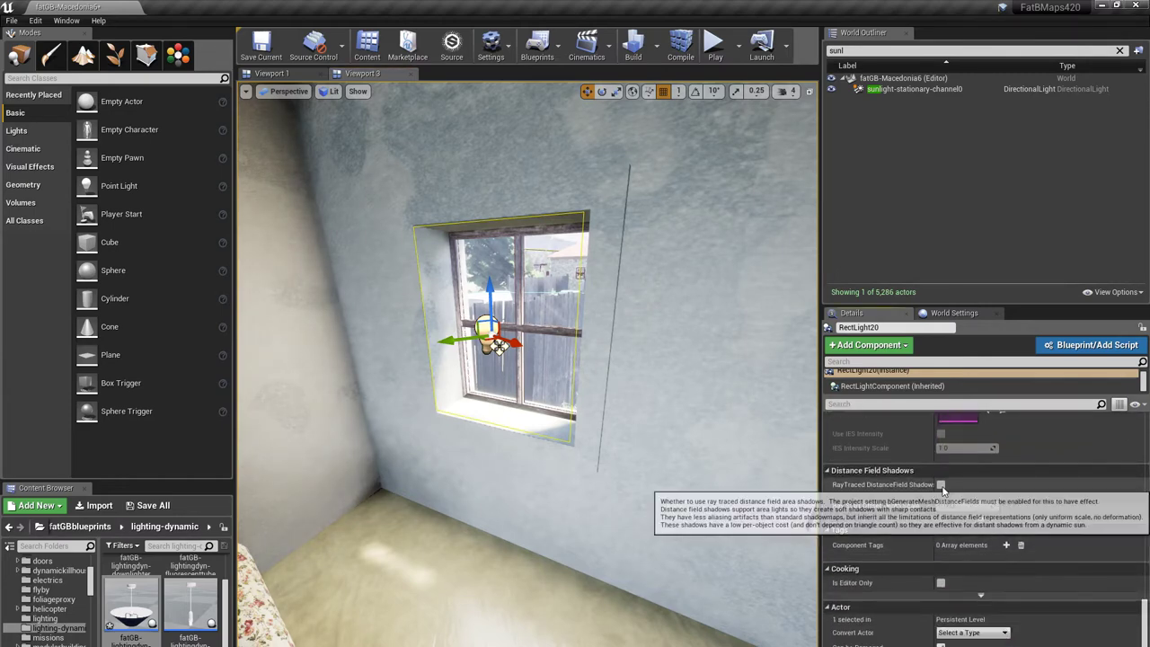
# Step: Try RayTraced DistanceField Shadows on the window rect light and compare the room with the option on and off
pyautogui.click(941, 486)
pyautogui.moveTo(734, 538); pyautogui.dragTo(688, 526, button='right')
pyautogui.moveTo(374, 503)
pyautogui.mouseDown(button='right')
pyautogui.moveTo(369, 539)
pyautogui.moveTo(374, 523)
pyautogui.mouseUp(button='right')
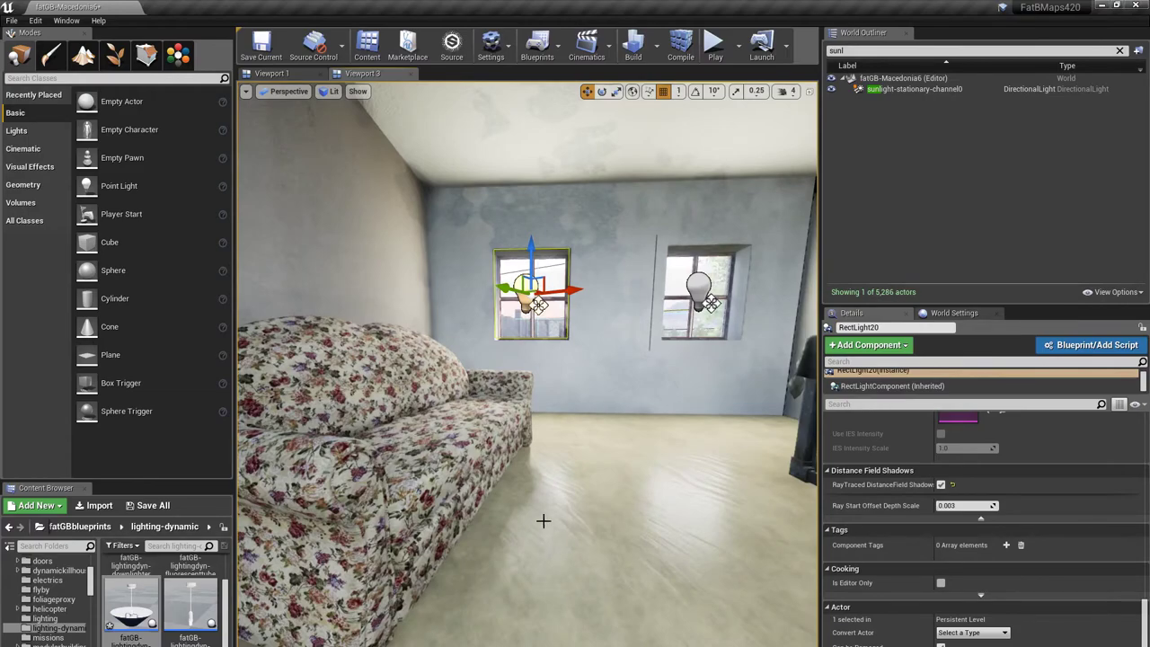
pyautogui.moveTo(542, 527); pyautogui.dragTo(289, 492, button='right')
pyautogui.click(941, 484)
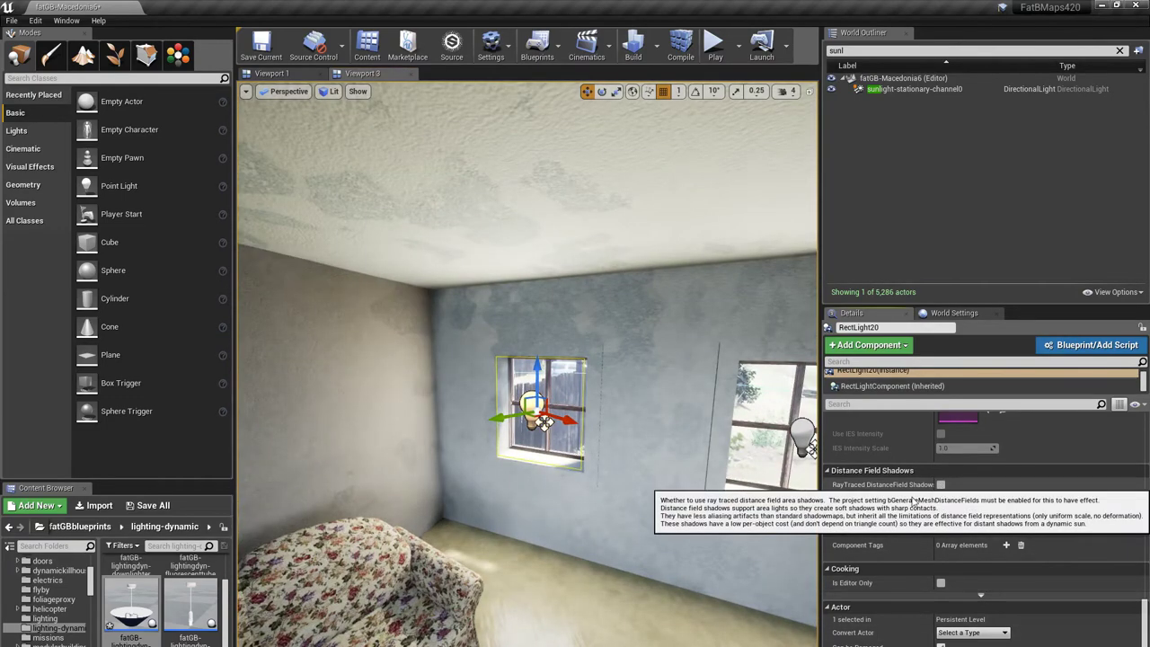
pyautogui.moveTo(791, 504); pyautogui.dragTo(772, 499, button='right')
pyautogui.moveTo(663, 427); pyautogui.dragTo(711, 552, button='right')
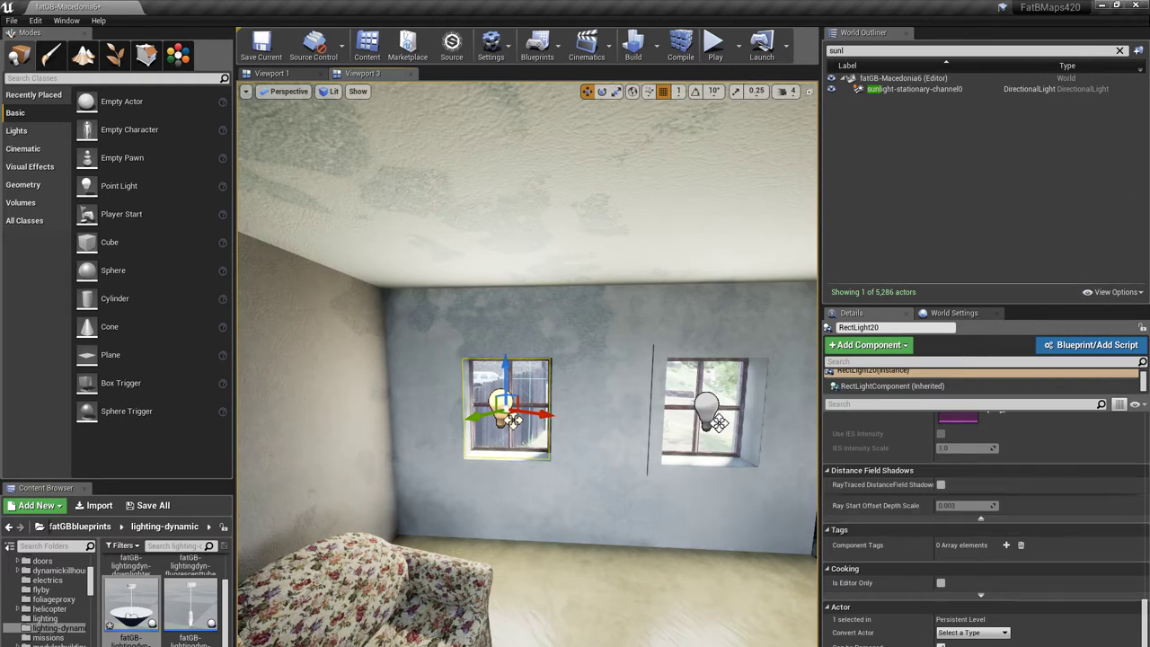
# Step: Select the inherited SpotLight component of the lampshade hanging from the ceiling near the round green table
pyautogui.scroll(8, 1041, 518)
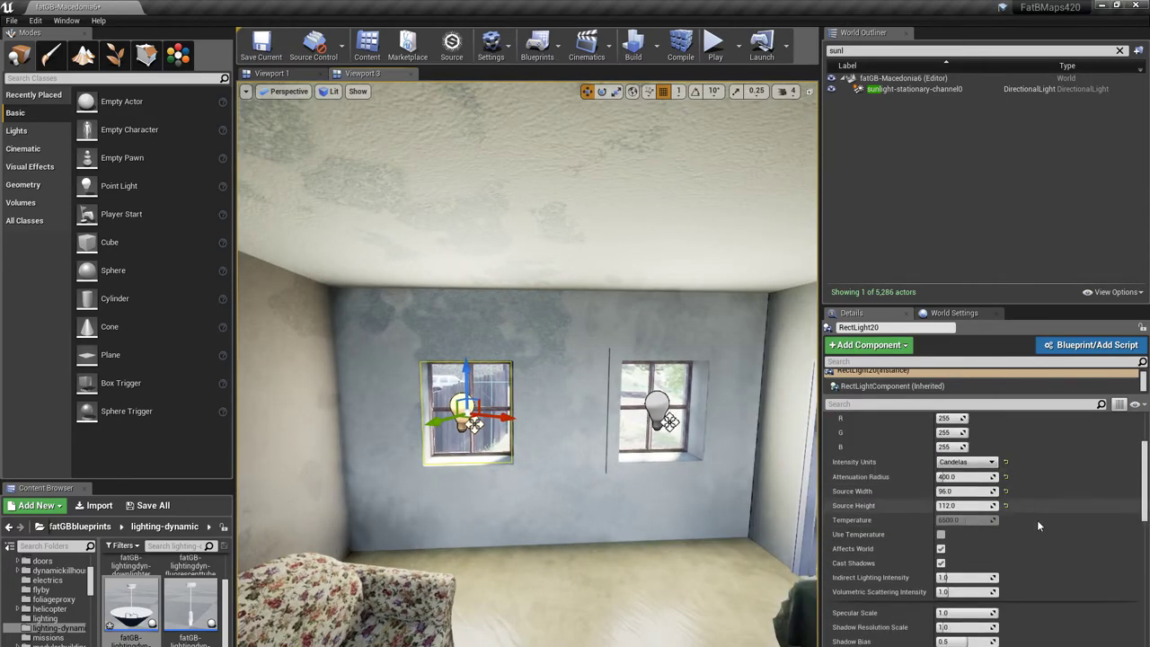
pyautogui.moveTo(701, 517); pyautogui.dragTo(786, 531, button='right')
pyautogui.moveTo(568, 358); pyautogui.dragTo(471, 373, button='right')
pyautogui.moveTo(530, 301); pyautogui.dragTo(516, 337)
pyautogui.moveTo(670, 370); pyautogui.dragTo(709, 374, button='right')
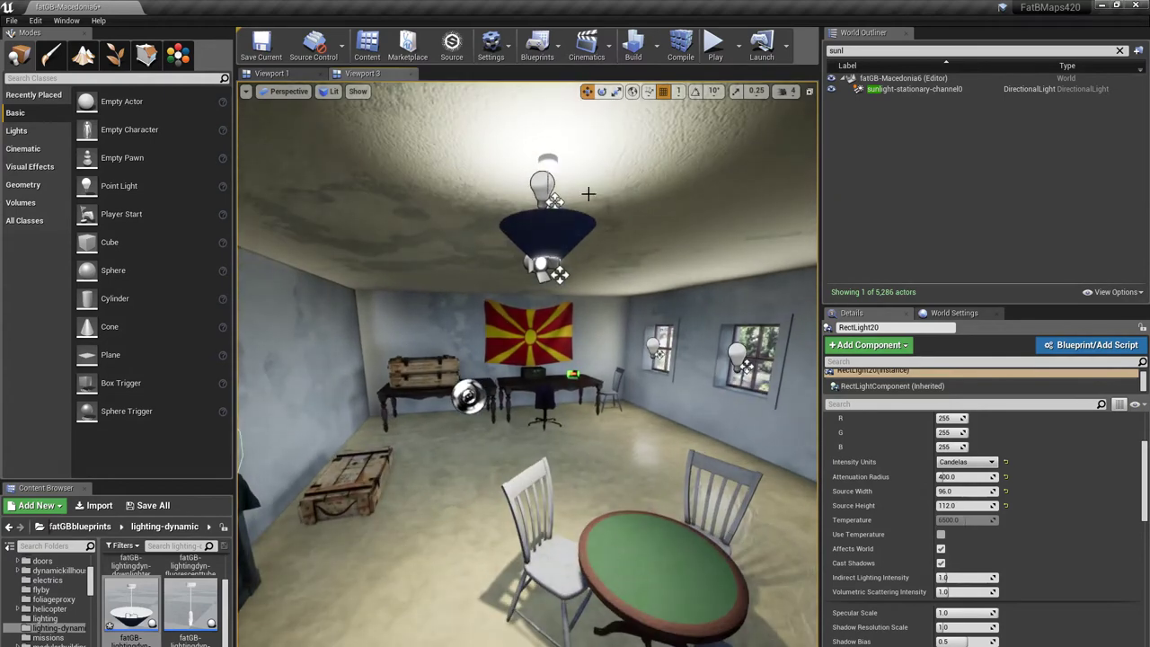
pyautogui.click(548, 231)
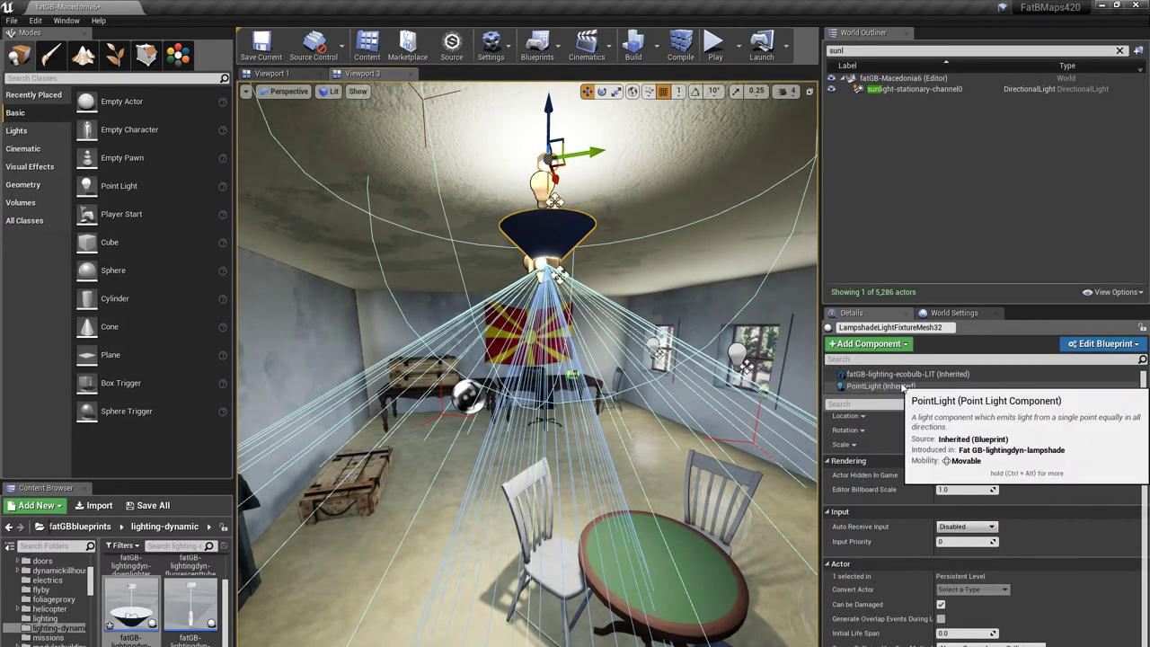
pyautogui.click(904, 387)
pyautogui.scroll(1, 904, 386)
pyautogui.click(898, 381)
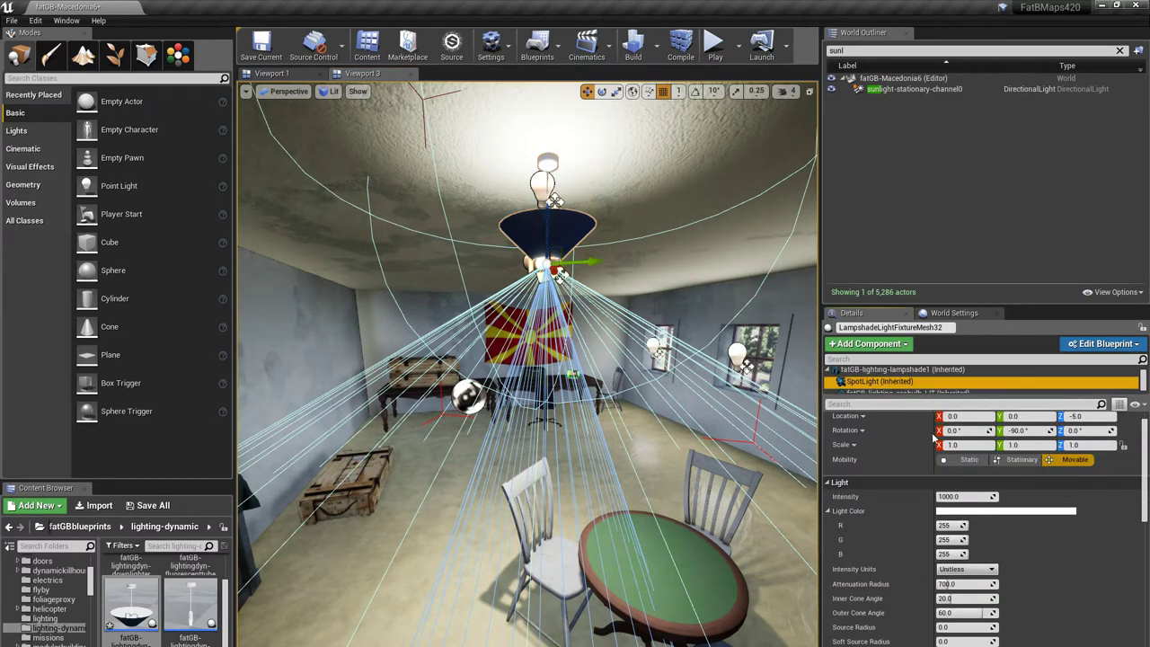
# Step: Try the 6Wing light profile as the lampshade SpotLight's IES Texture and view its light pattern on the floor
pyautogui.scroll(-10, 965, 525)
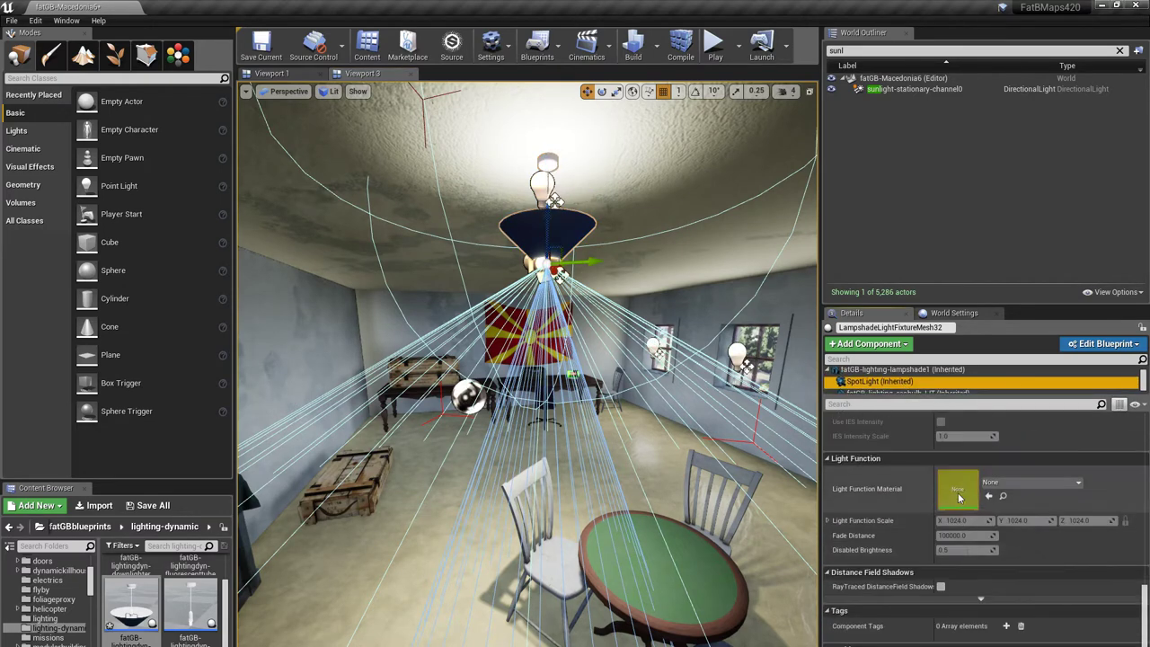
pyautogui.scroll(5, 966, 535)
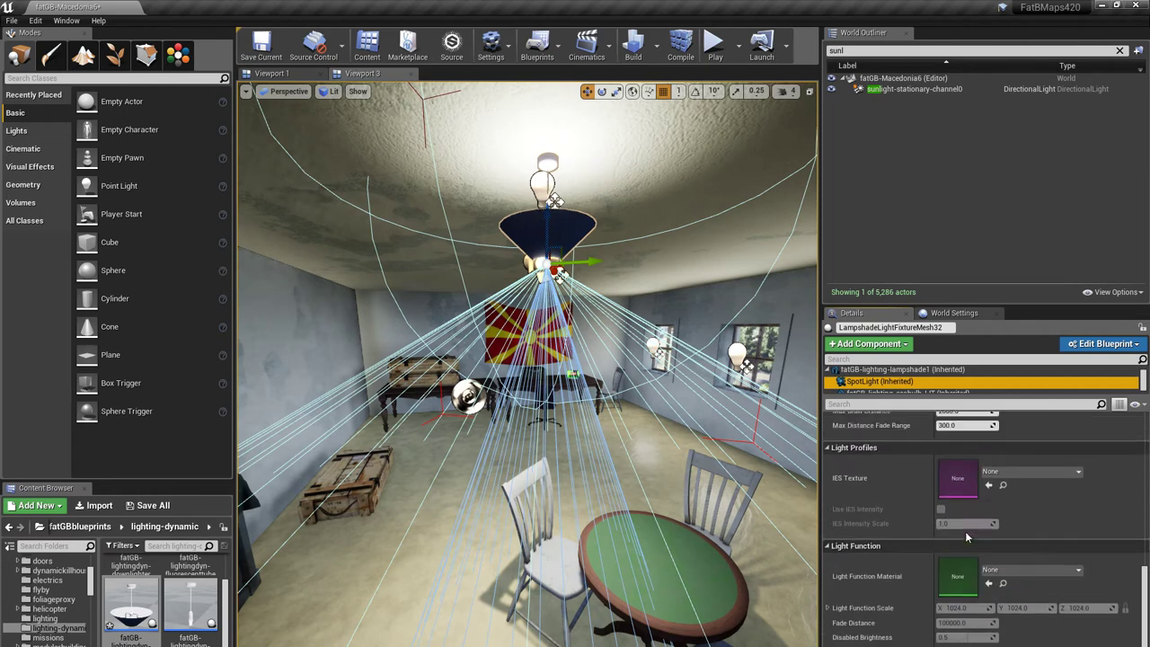
pyautogui.click(1015, 510)
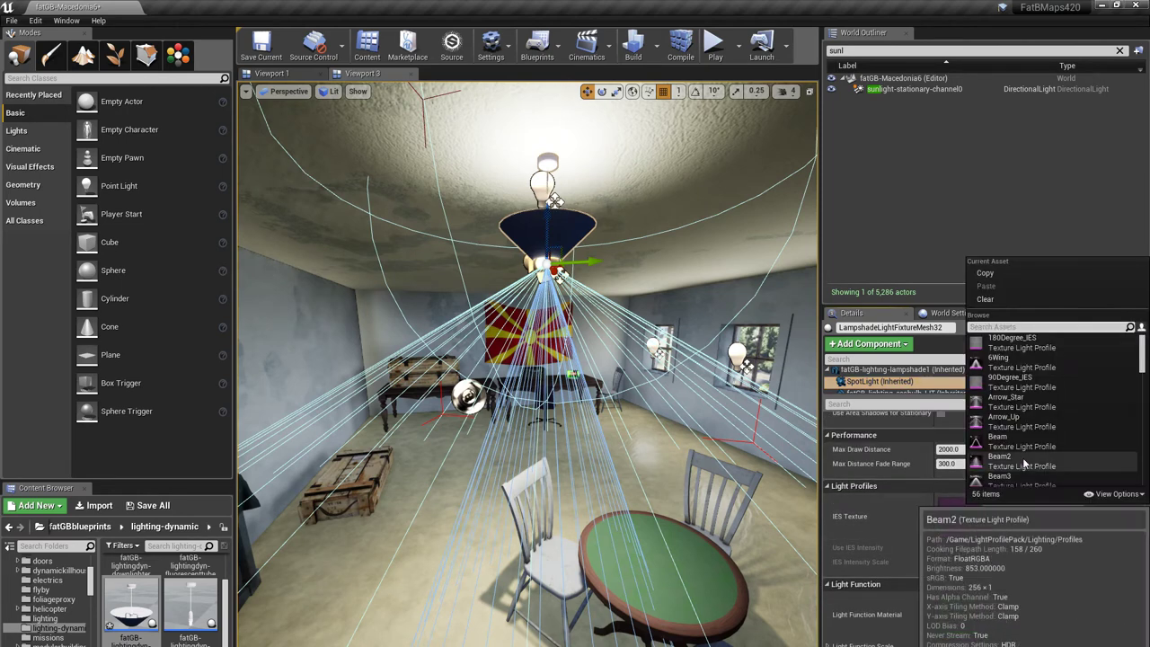
pyautogui.click(1012, 368)
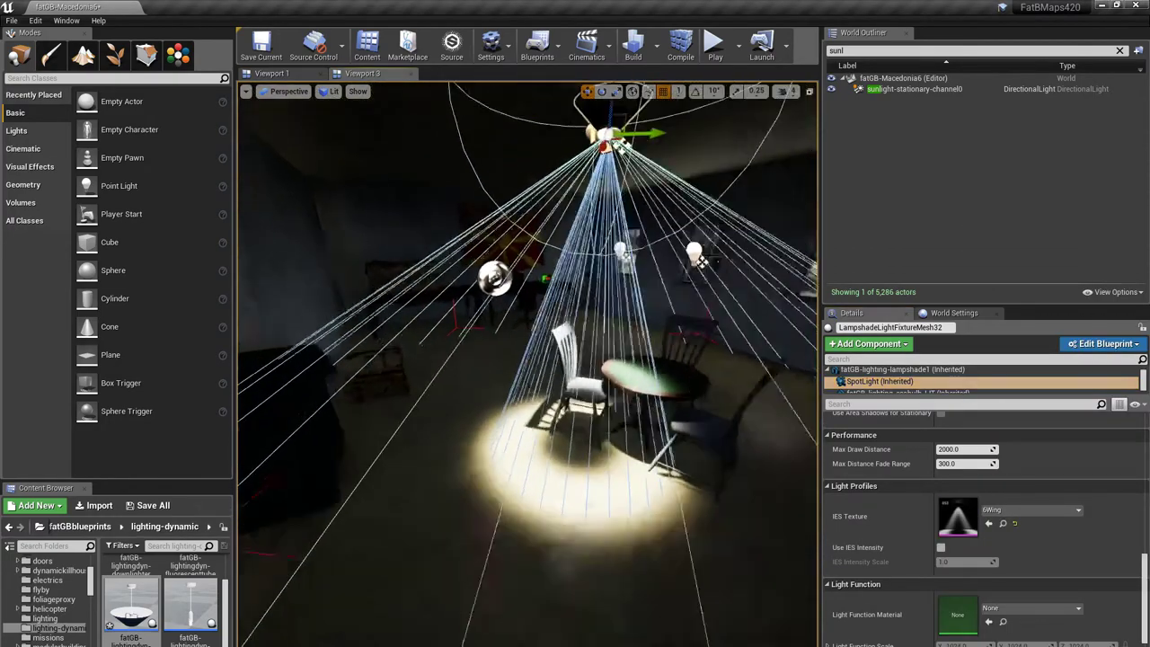
pyautogui.moveTo(529, 364); pyautogui.dragTo(531, 323, button='right')
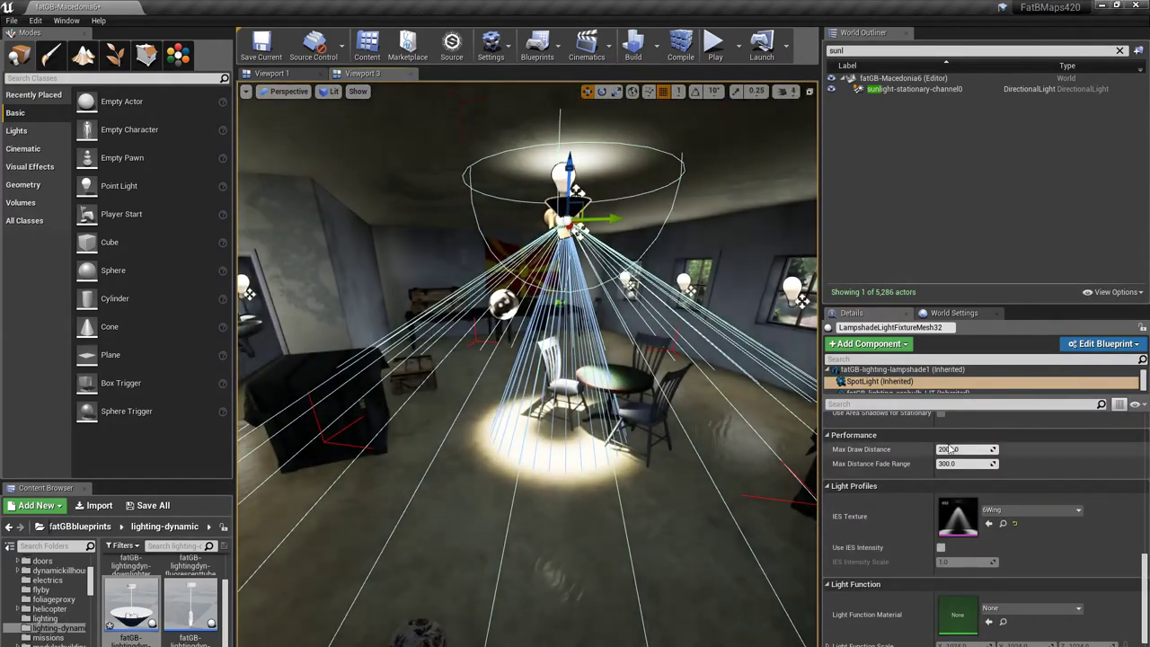
pyautogui.scroll(-1, 949, 383)
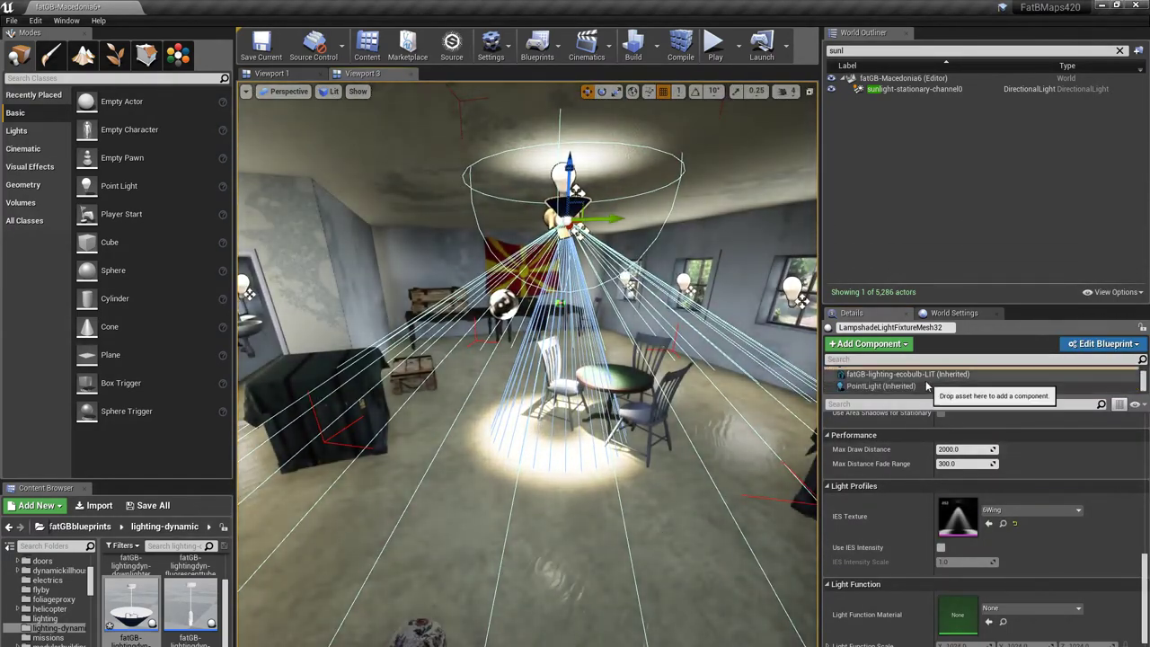
# Step: Try Beam and Beam4 as the lampshade SpotLight's IES Texture, and assign Beam7
pyautogui.click(1032, 509)
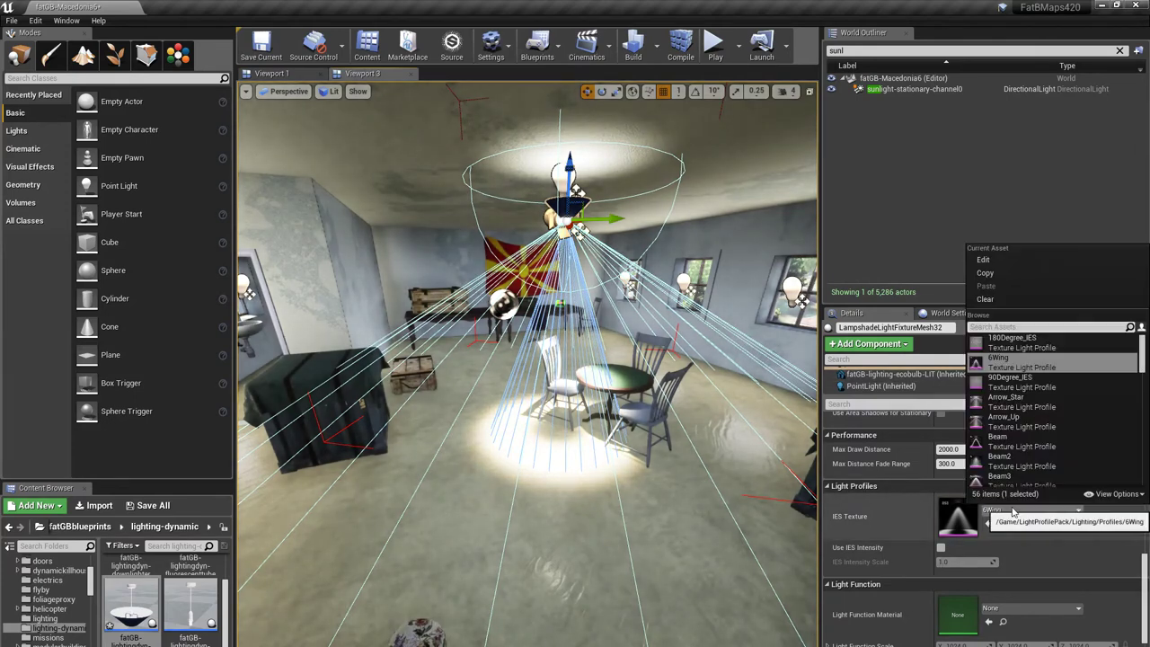
pyautogui.click(1039, 441)
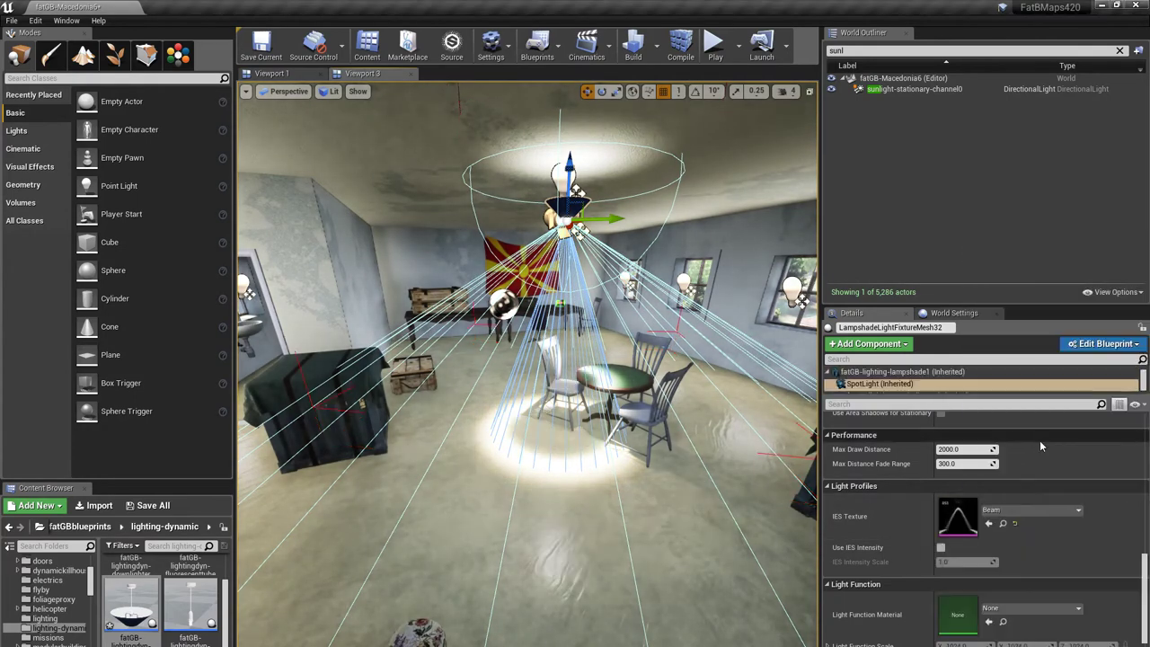
pyautogui.click(1012, 515)
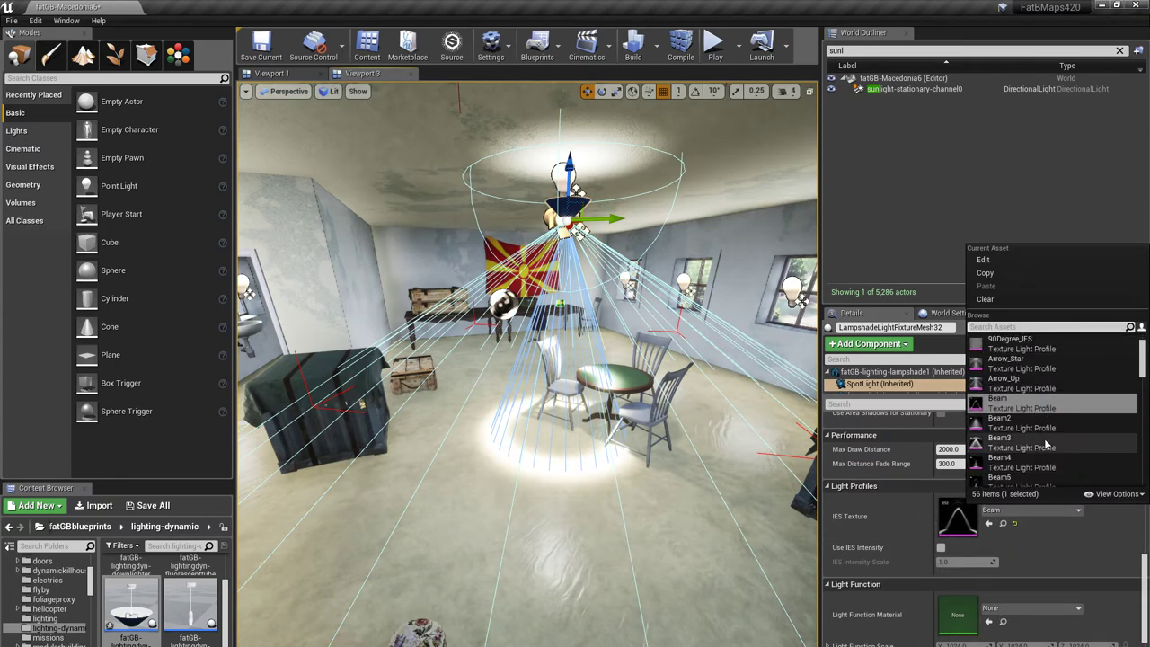
pyautogui.click(1038, 445)
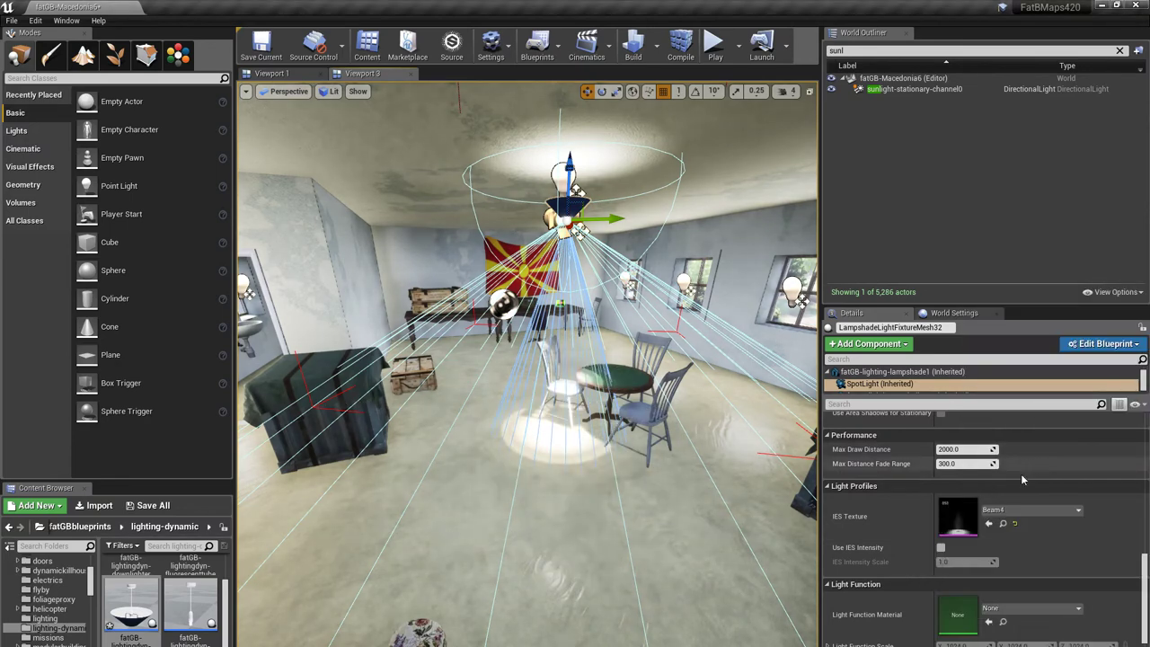
pyautogui.click(1012, 514)
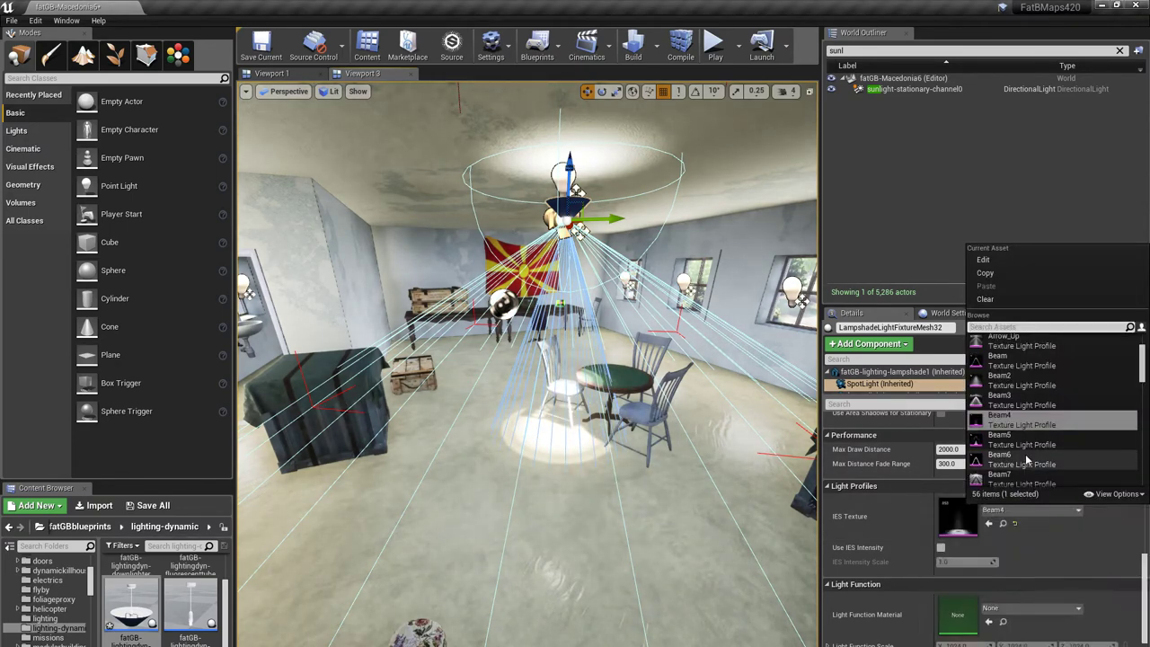
pyautogui.click(1020, 474)
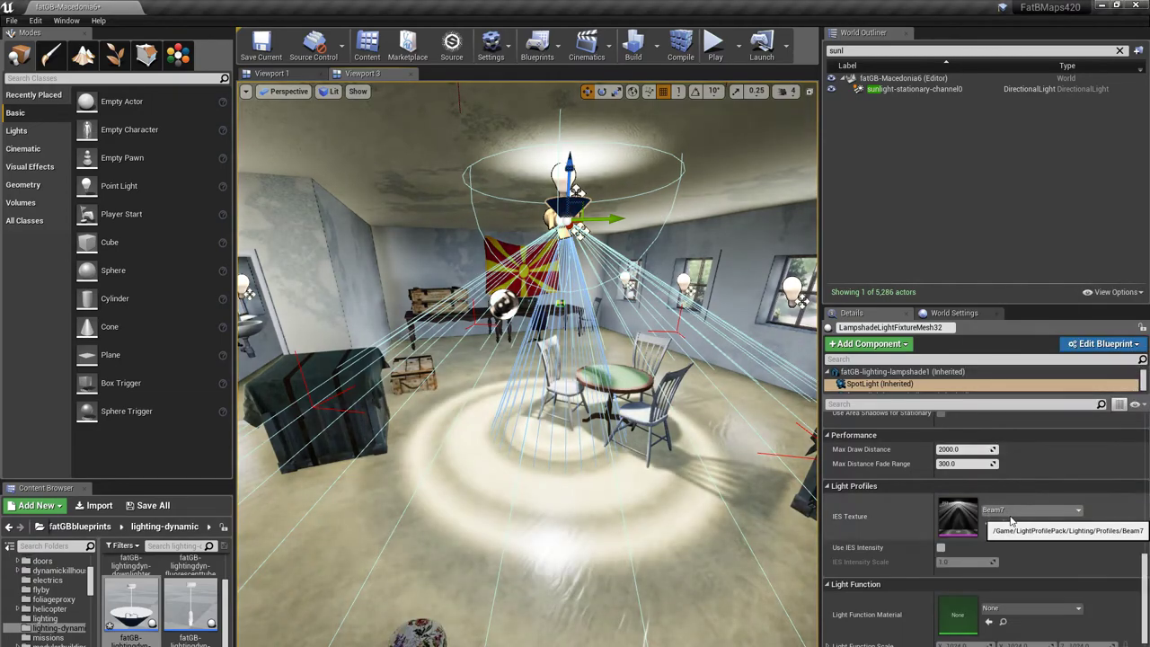
# Step: Try Bow1 and Complex_IES as the lampshade SpotLight's IES Texture and view their light patterns in the room
pyautogui.moveTo(710, 577); pyautogui.dragTo(701, 493, button='right')
pyautogui.moveTo(683, 530); pyautogui.dragTo(685, 557, button='right')
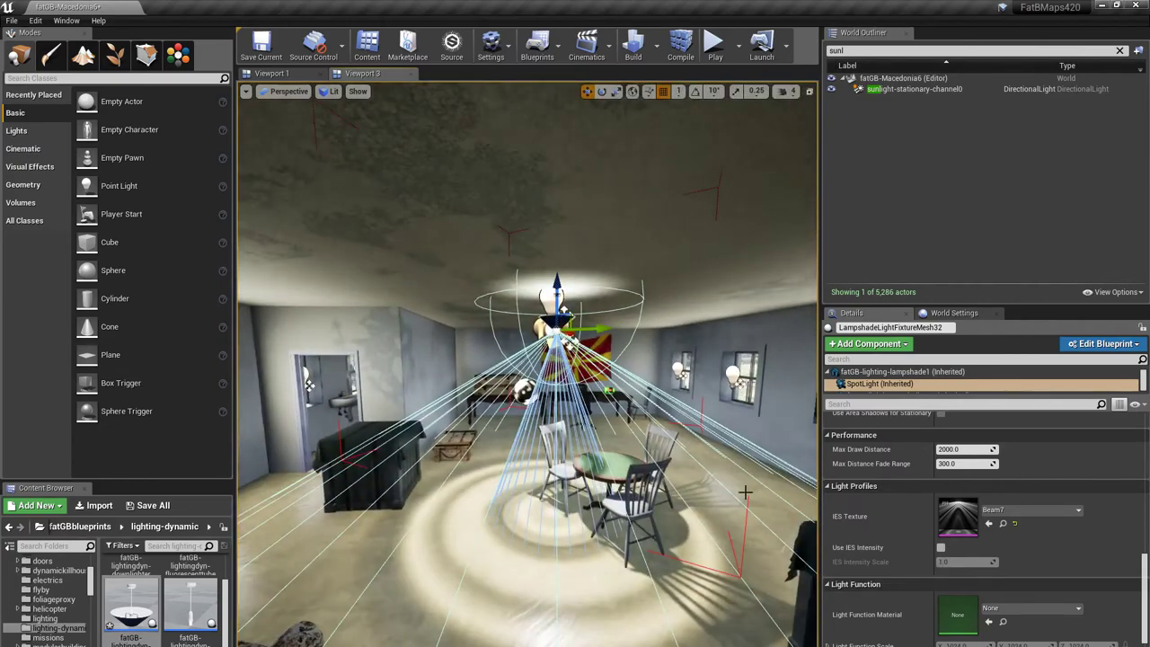
pyautogui.click(1032, 510)
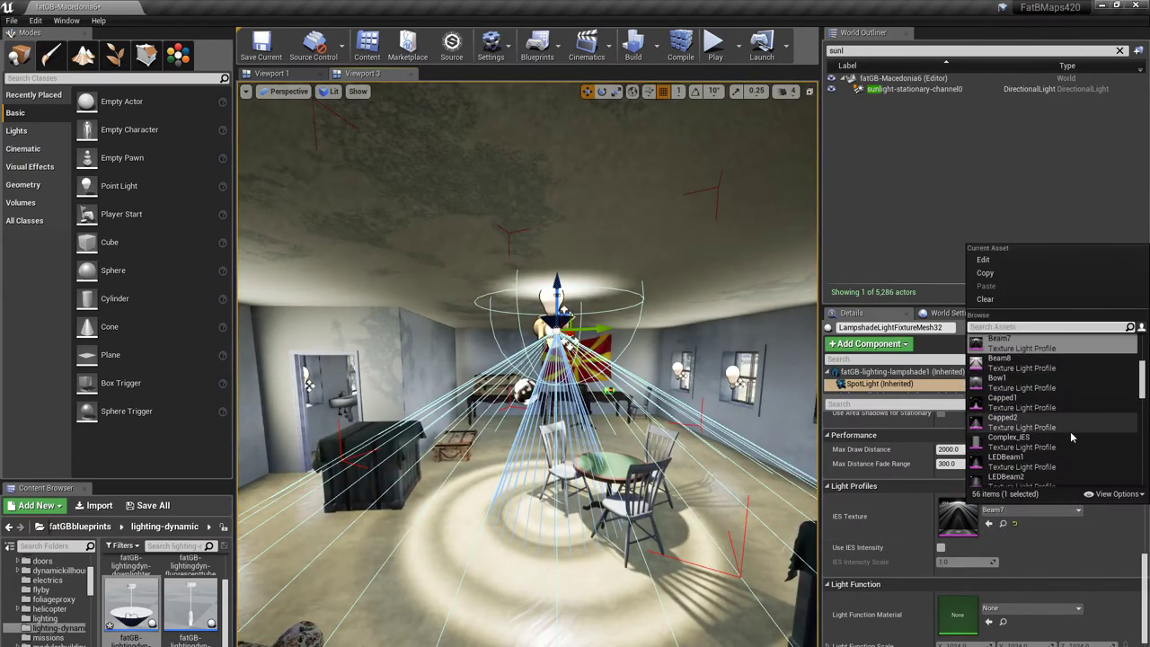
pyautogui.click(1028, 382)
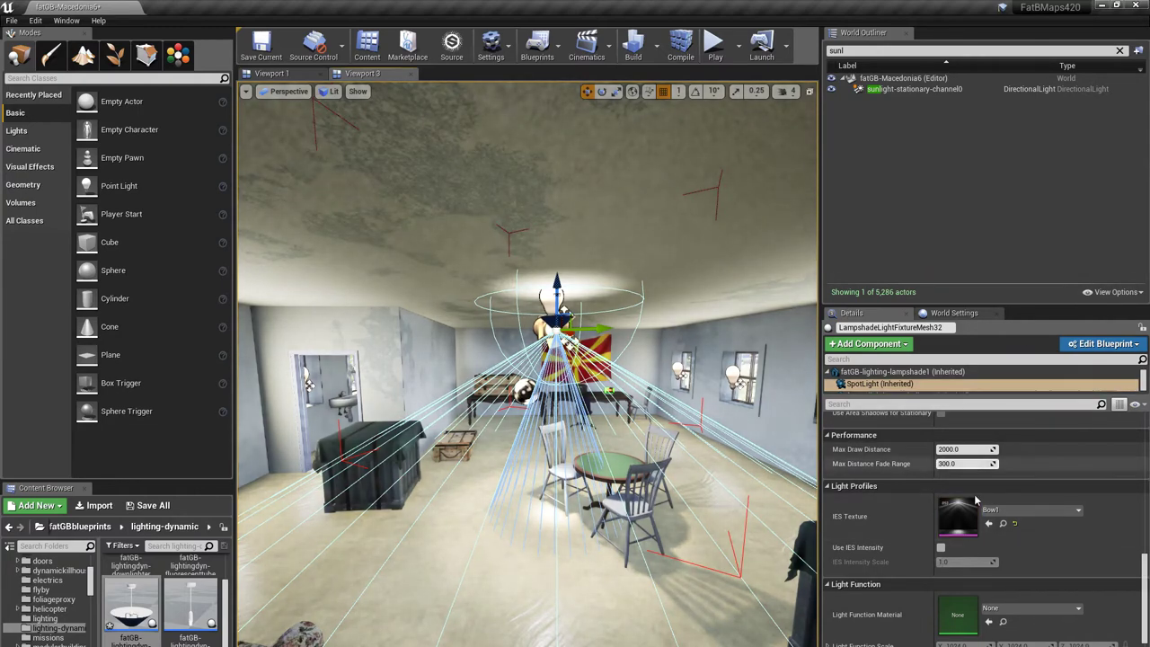
pyautogui.click(1029, 509)
pyautogui.scroll(-2, 1022, 451)
pyautogui.click(1012, 420)
# Step: Try LEDBeam6 and Shattered3 as the lampshade SpotLight's IES Texture
pyautogui.click(1018, 509)
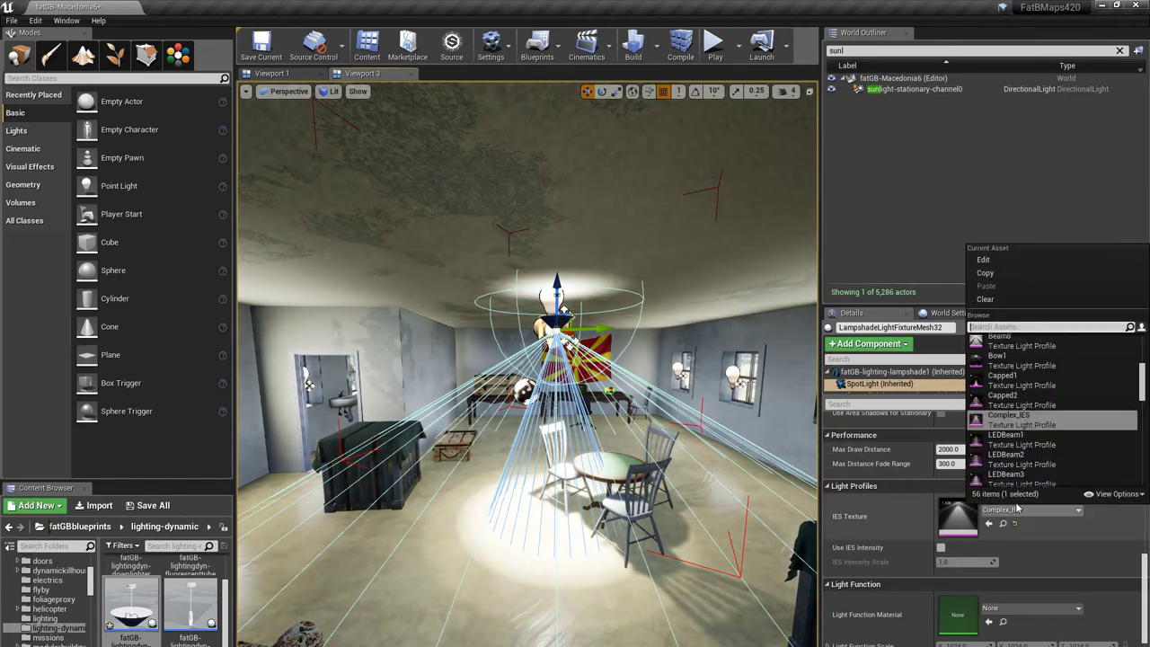
pyautogui.scroll(-2, 1038, 468)
pyautogui.click(1014, 459)
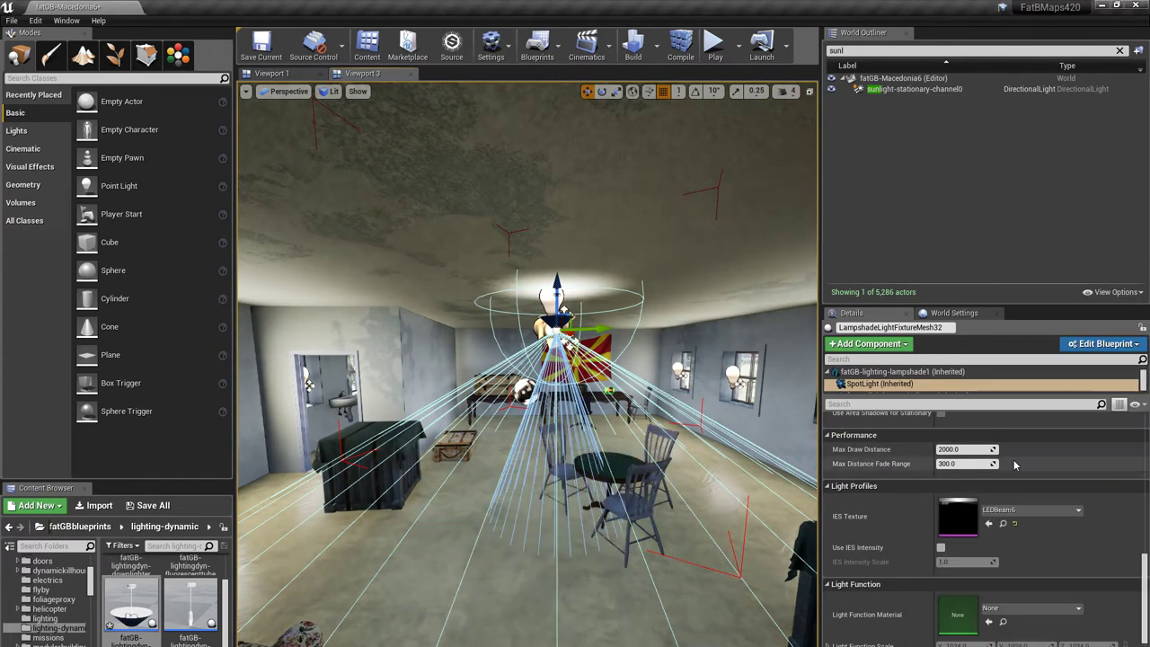
pyautogui.scroll(-1, 1018, 501)
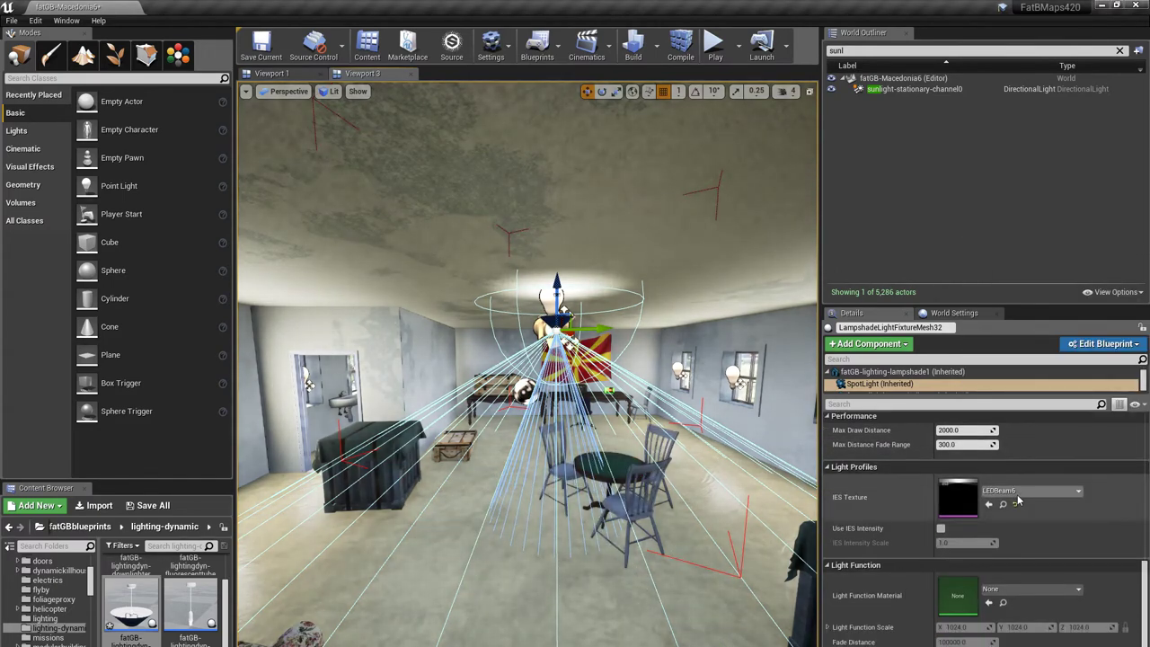
pyautogui.click(1014, 494)
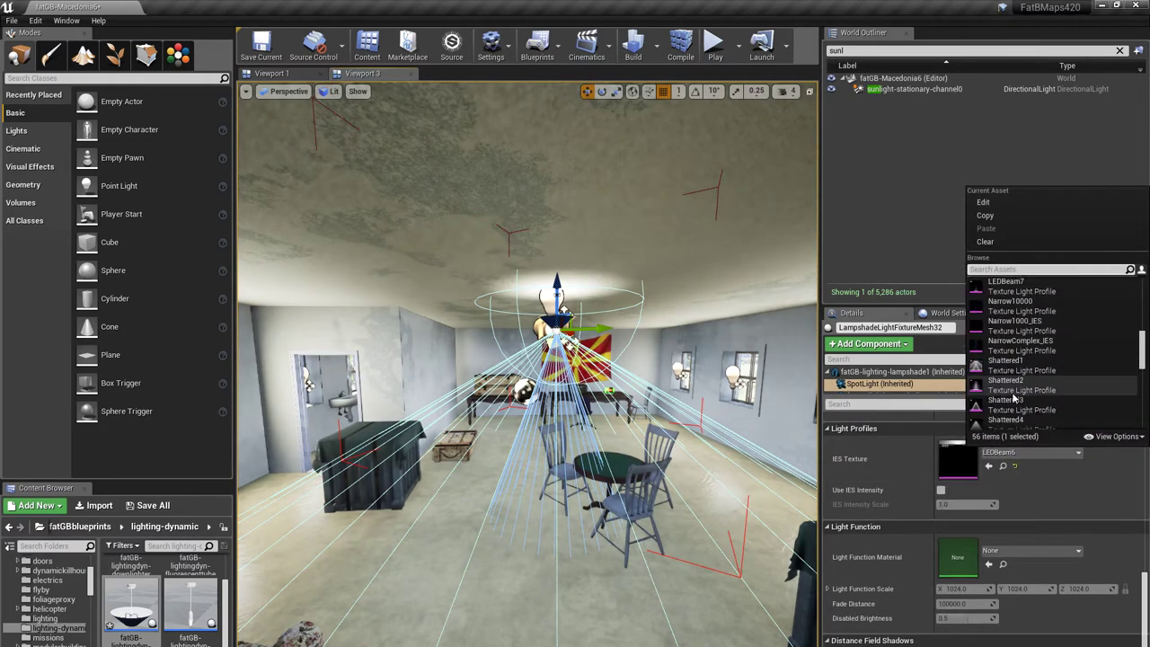
pyautogui.click(1008, 404)
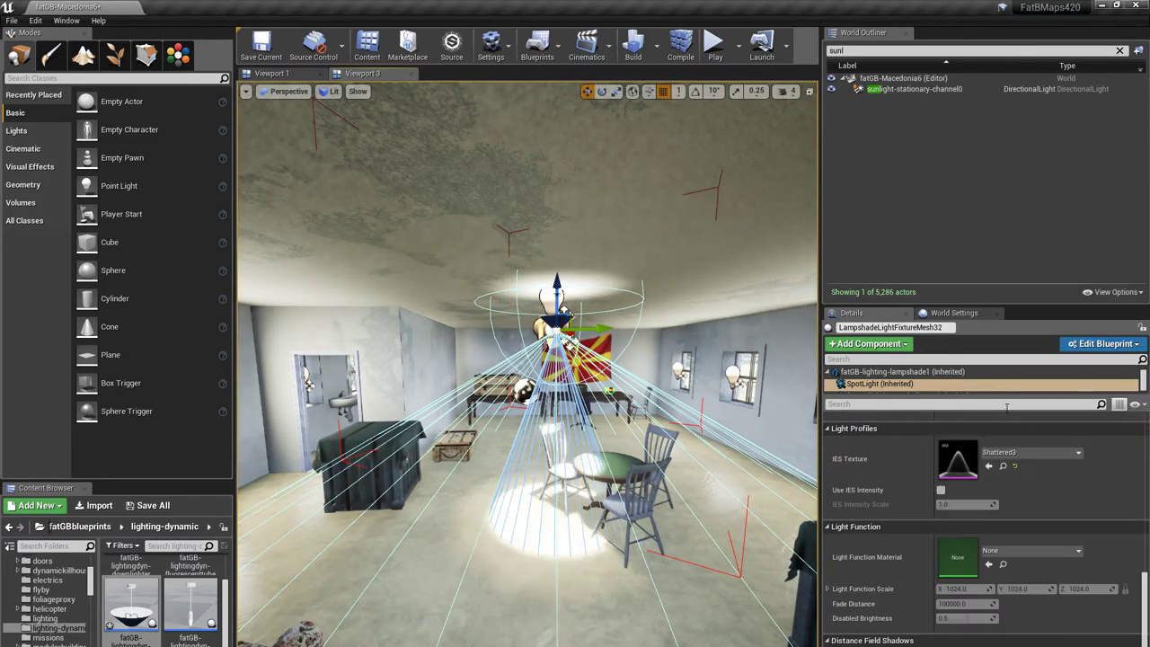
# Step: Try Spotlight4 as the lampshade SpotLight's IES Texture, and reset the texture to its default
pyautogui.click(1007, 453)
pyautogui.scroll(-2, 1007, 399)
pyautogui.click(1006, 398)
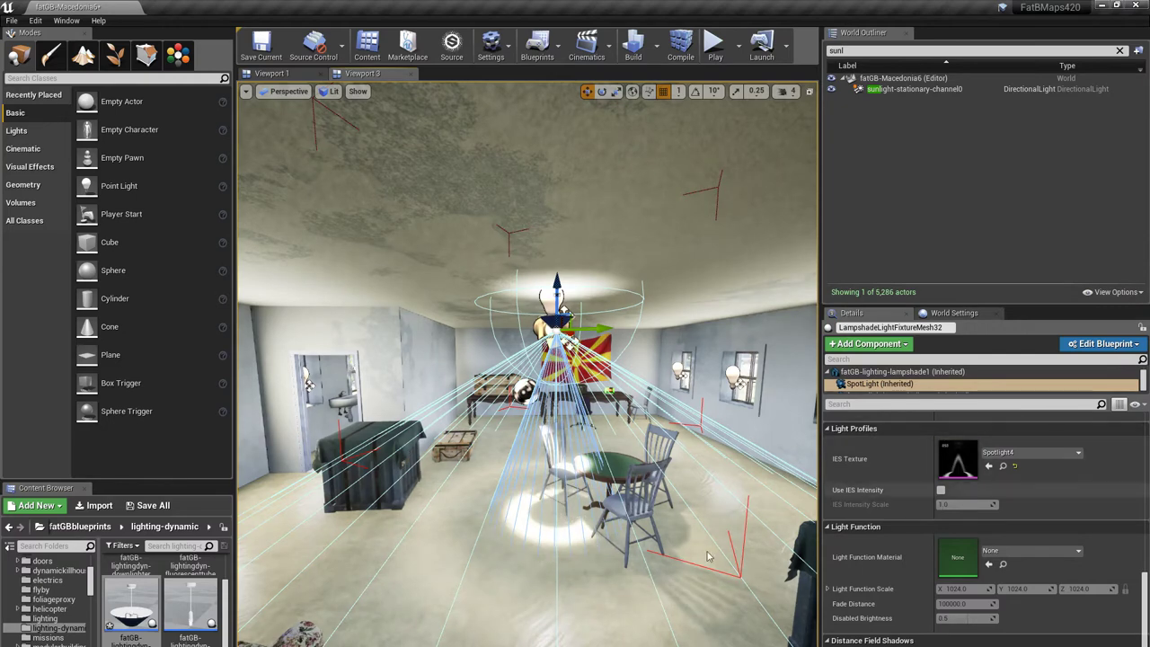
pyautogui.moveTo(656, 574); pyautogui.dragTo(664, 574, button='right')
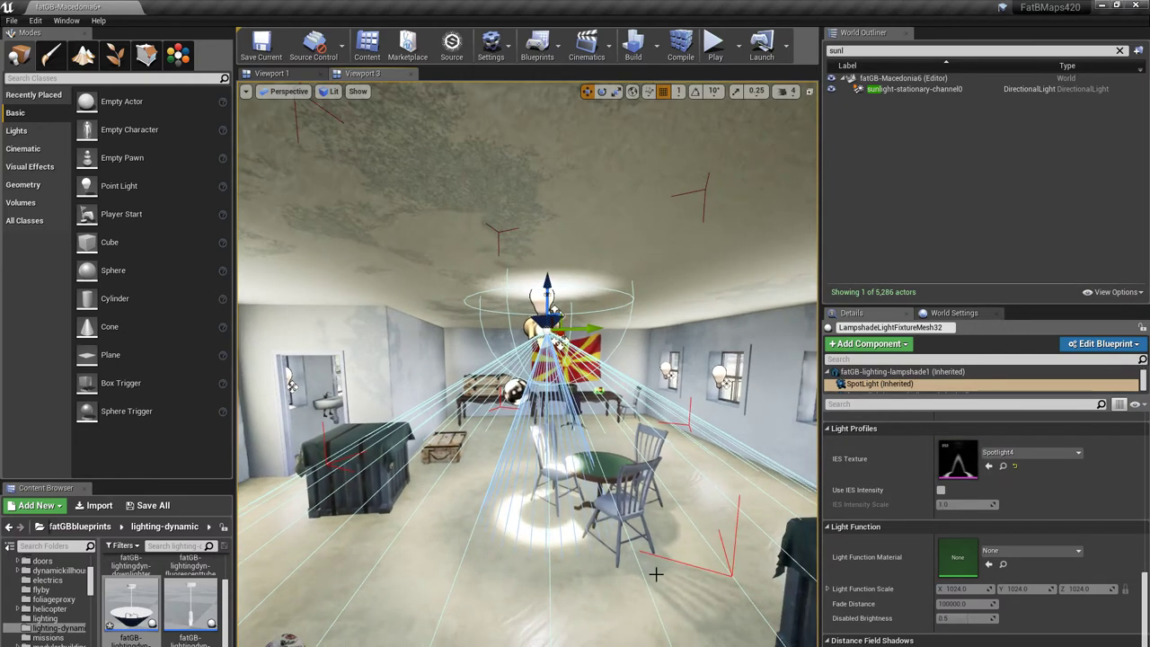
pyautogui.click(1017, 467)
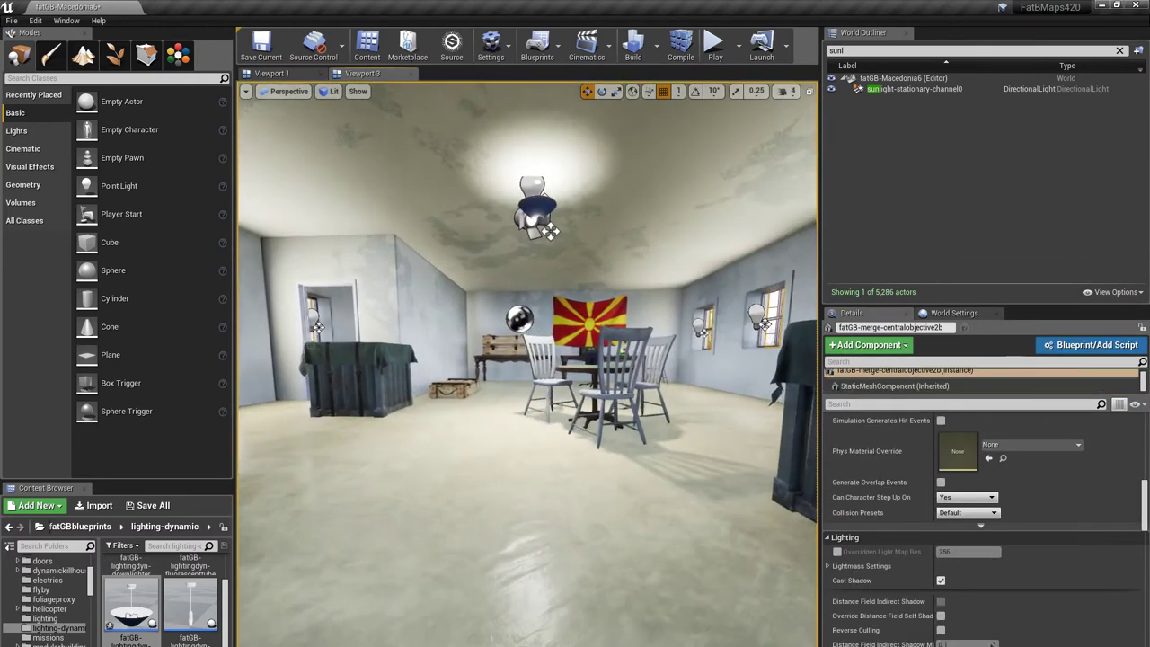
# Step: Select the ceiling lampshade between the covered crates and the blue drums and examine its light cones
pyautogui.press('w')
pyautogui.moveTo(528, 364); pyautogui.dragTo(750, 372, button='right')
pyautogui.press('w')
pyautogui.press('w')
pyautogui.moveTo(575, 620); pyautogui.dragTo(510, 623, button='right')
pyautogui.click(555, 160)
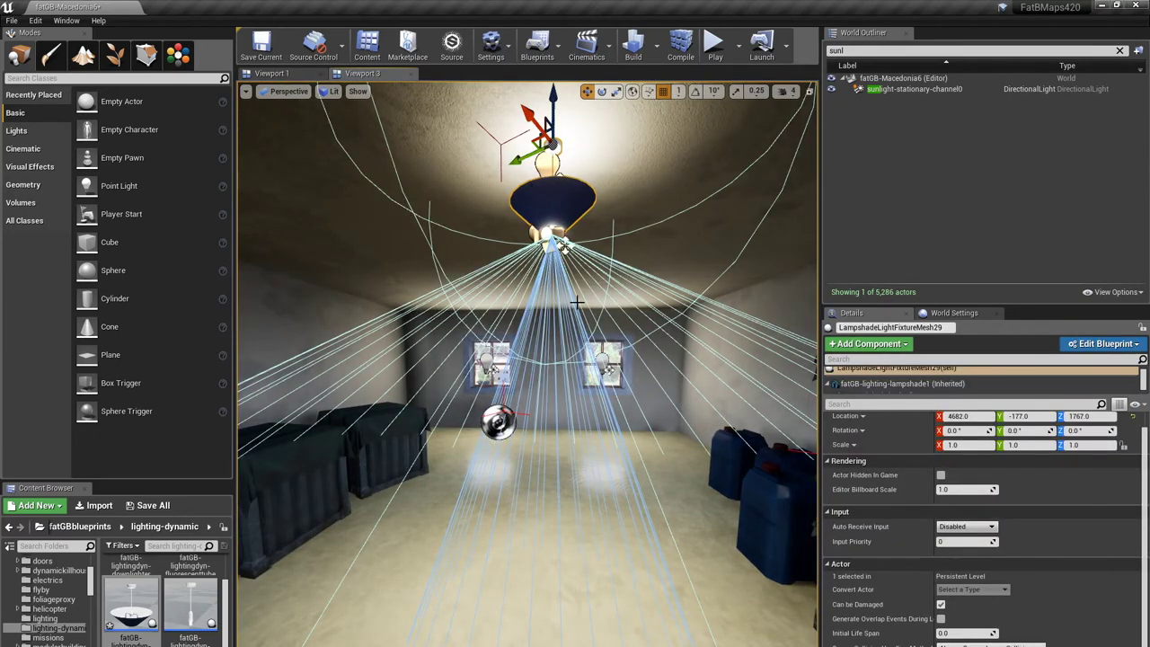
pyautogui.moveTo(592, 184); pyautogui.dragTo(580, 200, button='right')
pyautogui.press('w')
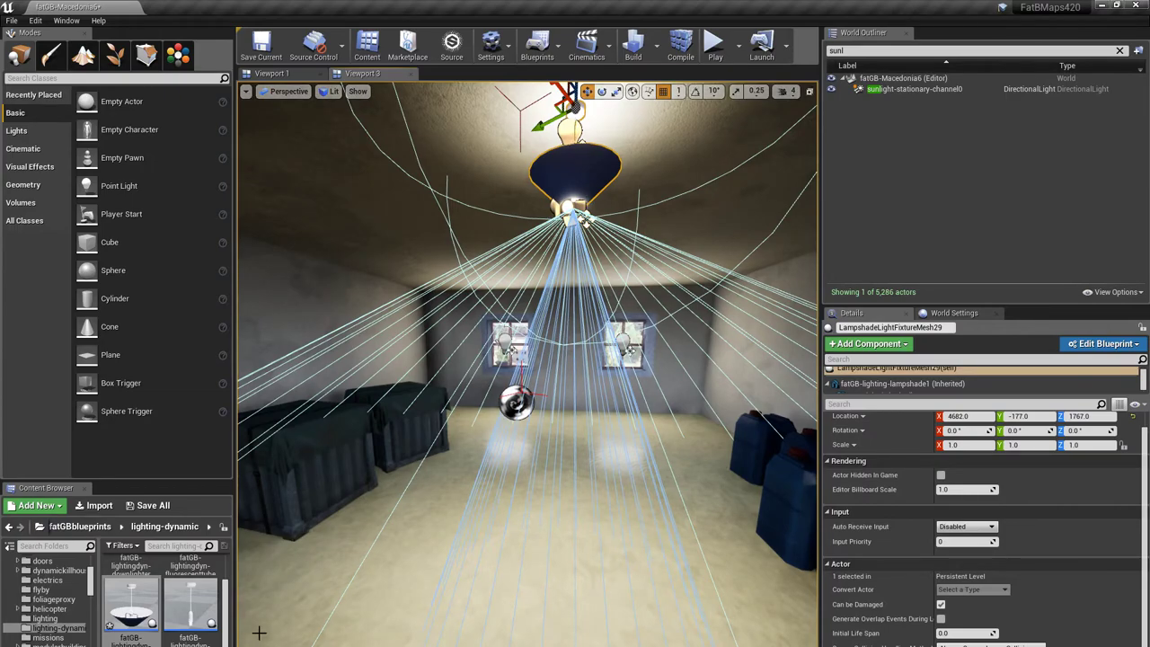
# Step: Place the fatGB-lightingdyn-nakedbulb blueprint on the ceiling near the green door to view its light, and delete it
pyautogui.press('s')
pyautogui.moveTo(287, 602); pyautogui.dragTo(310, 593, button='right')
pyautogui.press('w')
pyautogui.press('w')
pyautogui.moveTo(190, 603); pyautogui.dragTo(501, 247)
pyautogui.press('s')
pyautogui.moveTo(747, 338); pyautogui.dragTo(716, 338, button='right')
pyautogui.press('w')
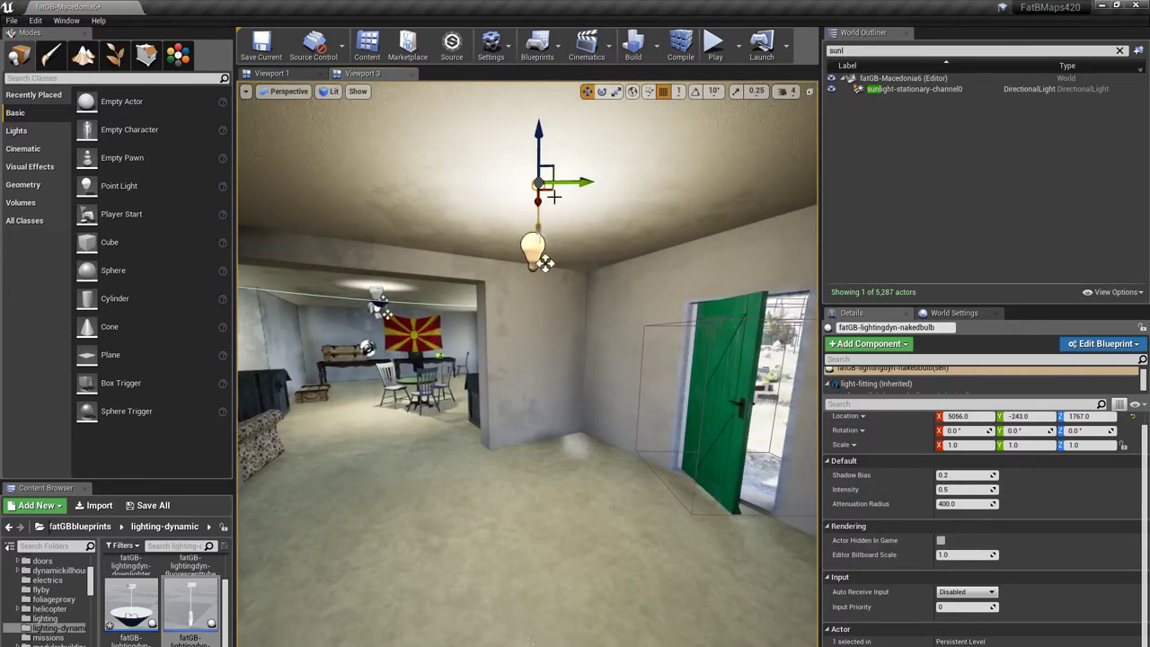
pyautogui.press('Delete')
# Step: Place the fatGB-lightingdyn-uplighter blueprint on the floor near the green door and view its light on the ceiling
pyautogui.scroll(-2, 187, 593)
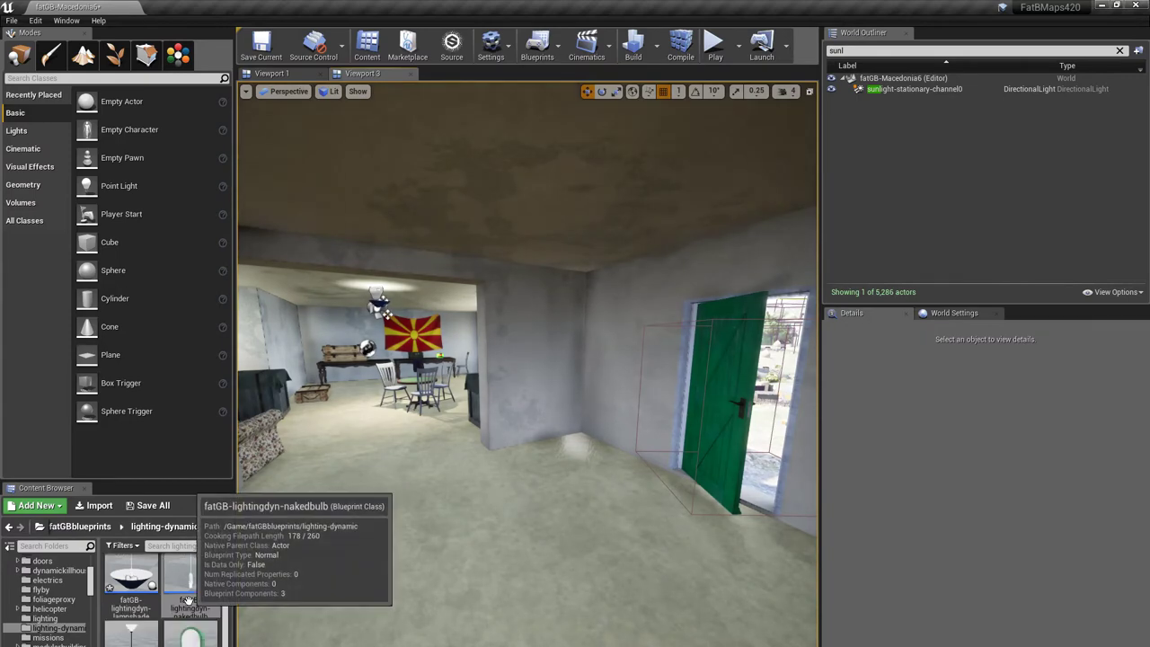
pyautogui.moveTo(132, 627); pyautogui.dragTo(556, 537)
pyautogui.moveTo(555, 537)
pyautogui.mouseDown(button='right')
pyautogui.moveTo(546, 513)
pyautogui.moveTo(559, 523)
pyautogui.mouseUp(button='right')
pyautogui.click(469, 466)
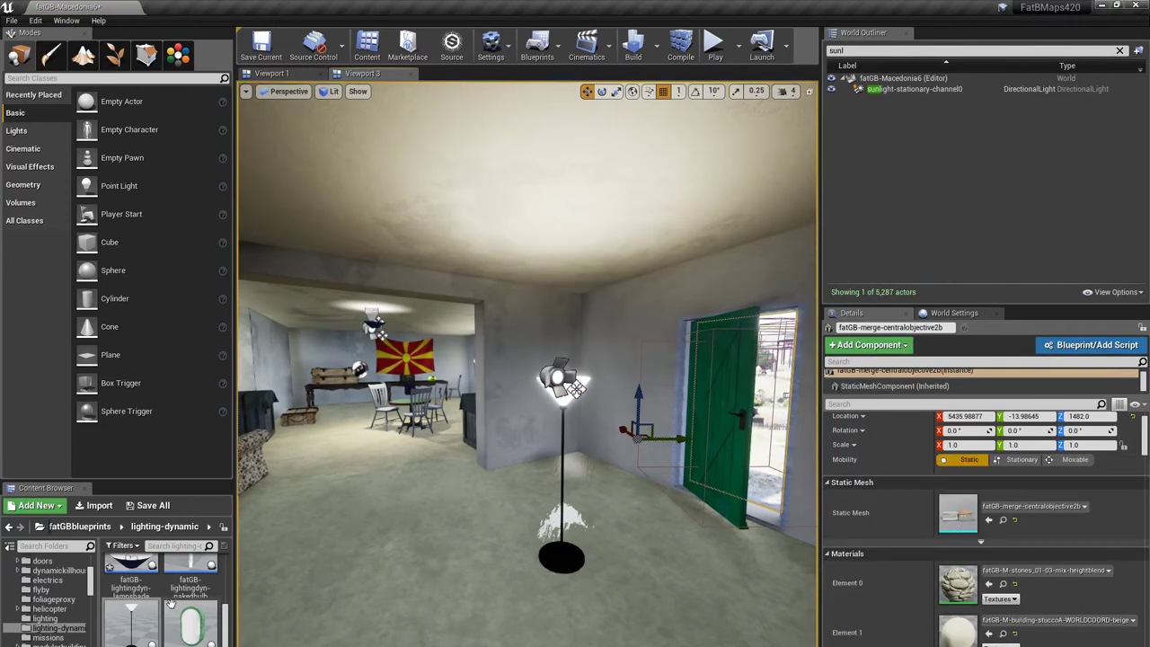
# Step: Add a Point Light above the uplighter, try an intensity of 2, and set it to 4
pyautogui.scroll(-2, 166, 607)
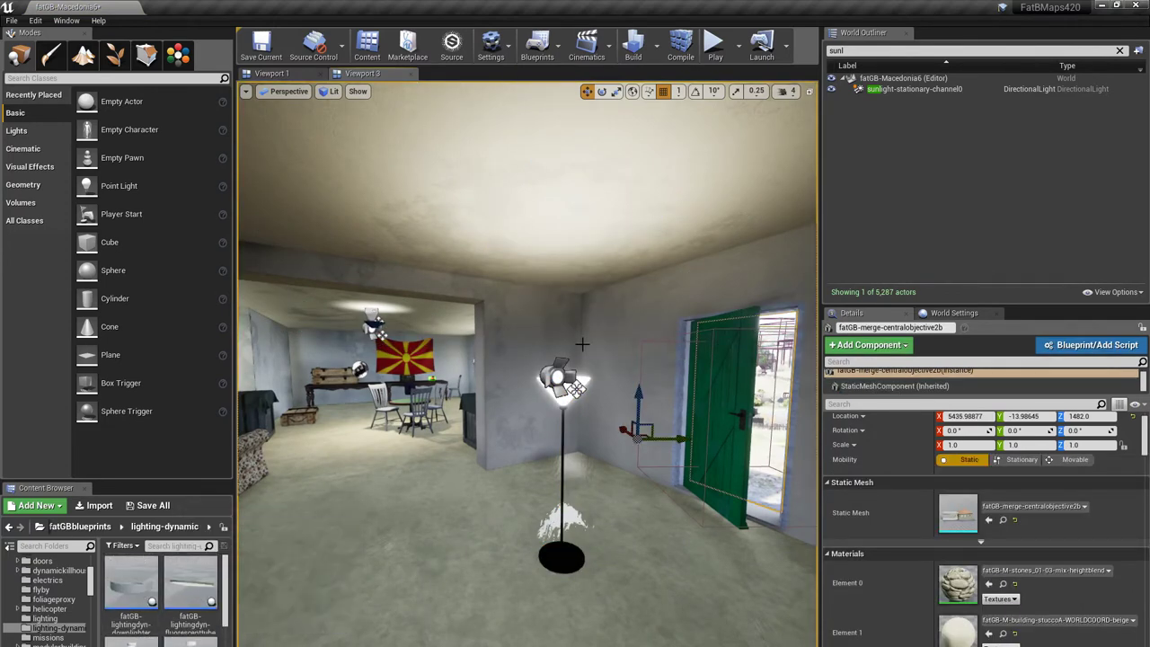
pyautogui.moveTo(107, 172); pyautogui.dragTo(570, 197)
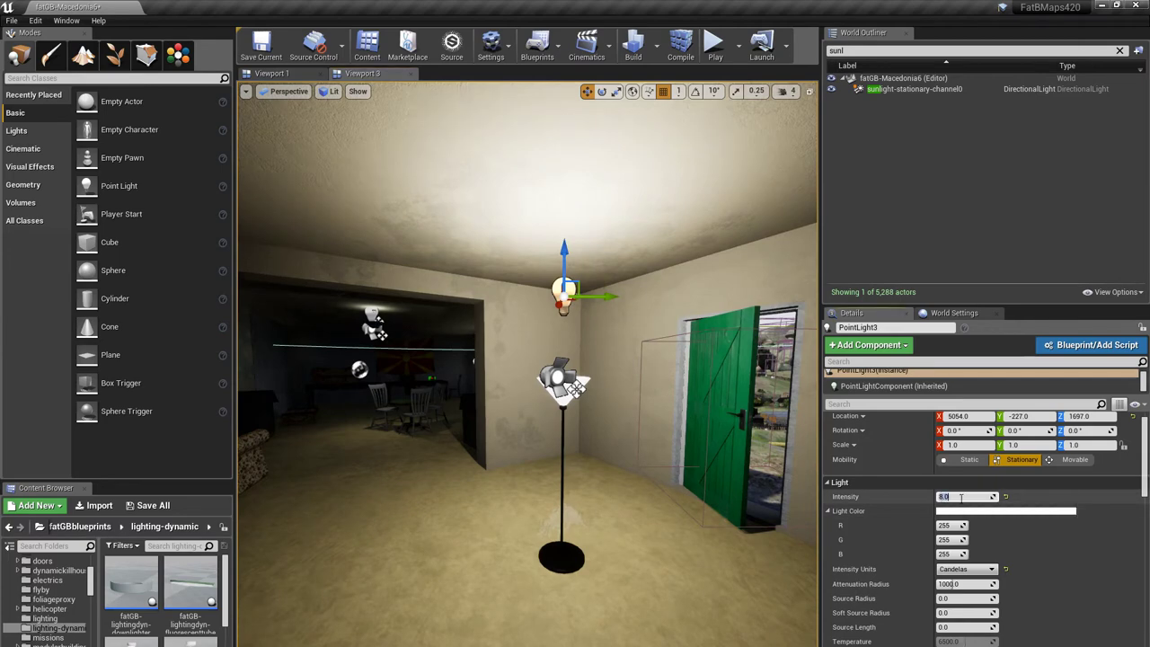
pyautogui.write('2')
pyautogui.press('Return')
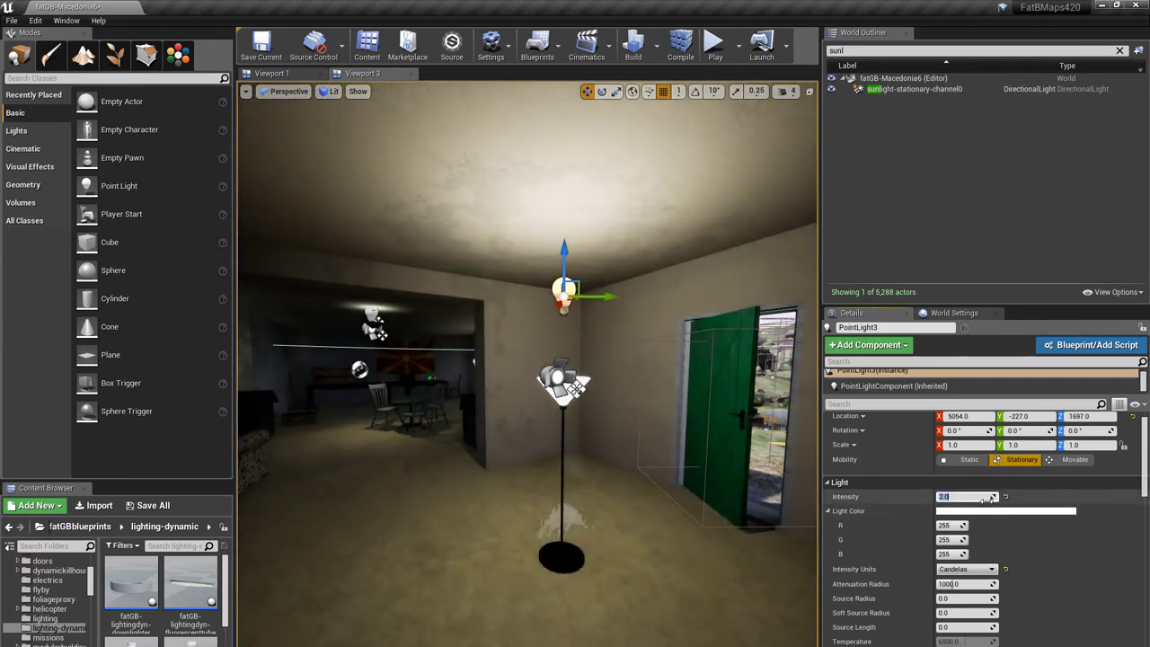
pyautogui.write('4')
pyautogui.press('Return')
pyautogui.moveTo(678, 475); pyautogui.dragTo(729, 471, button='right')
pyautogui.moveTo(629, 369); pyautogui.dragTo(639, 370, button='right')
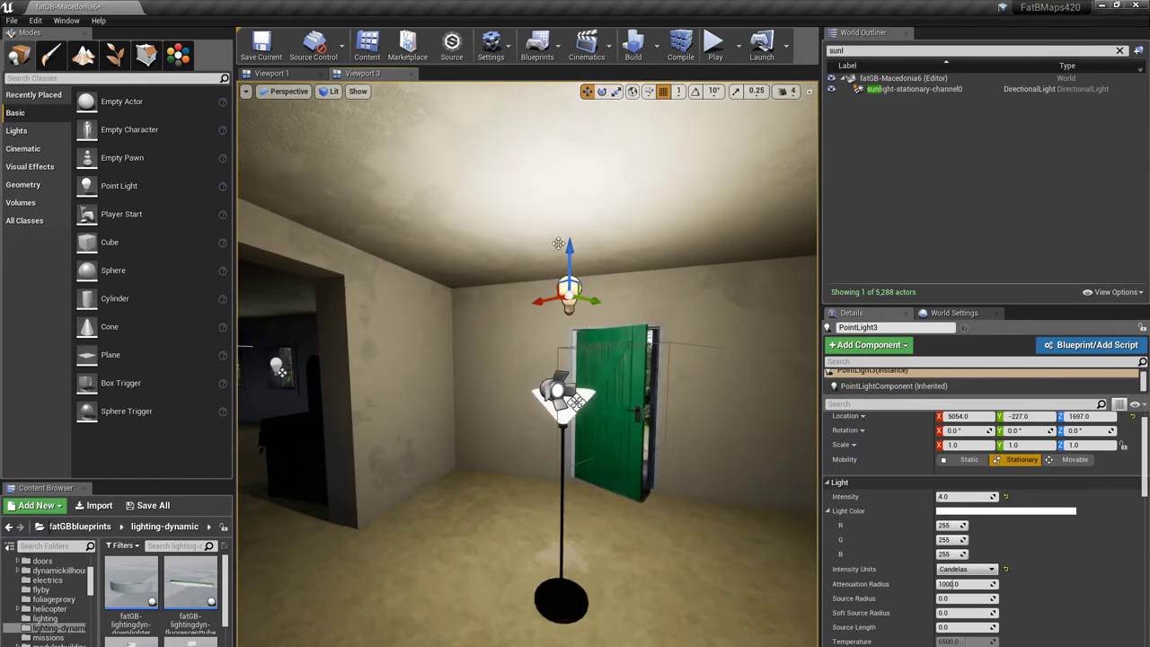
pyautogui.moveTo(514, 343); pyautogui.dragTo(386, 337, button='right')
# Step: Set the point light's Max Draw Distance to 800 and test its cutoff by moving away and back
pyautogui.scroll(-10, 978, 569)
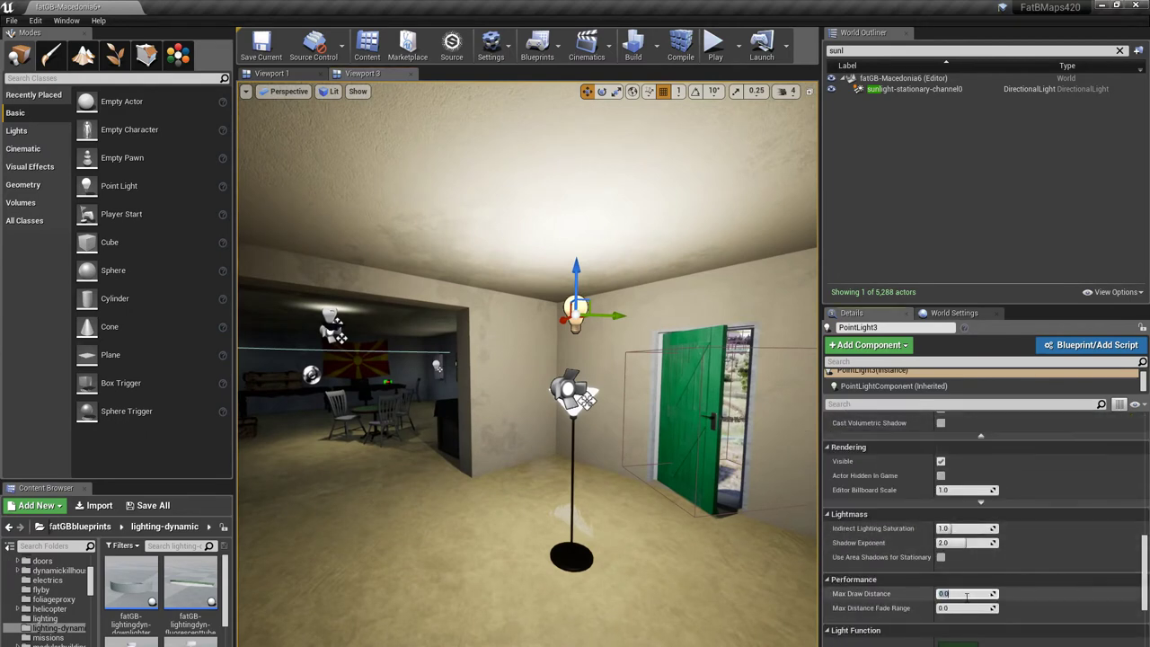
pyautogui.press('s')
pyautogui.moveTo(719, 540)
pyautogui.mouseDown(button='right')
pyautogui.moveTo(708, 535)
pyautogui.moveTo(724, 540)
pyautogui.moveTo(729, 527)
pyautogui.mouseUp(button='right')
pyautogui.press('w')
pyautogui.press('s')
pyautogui.press('w')
pyautogui.press('s')
pyautogui.press('w')
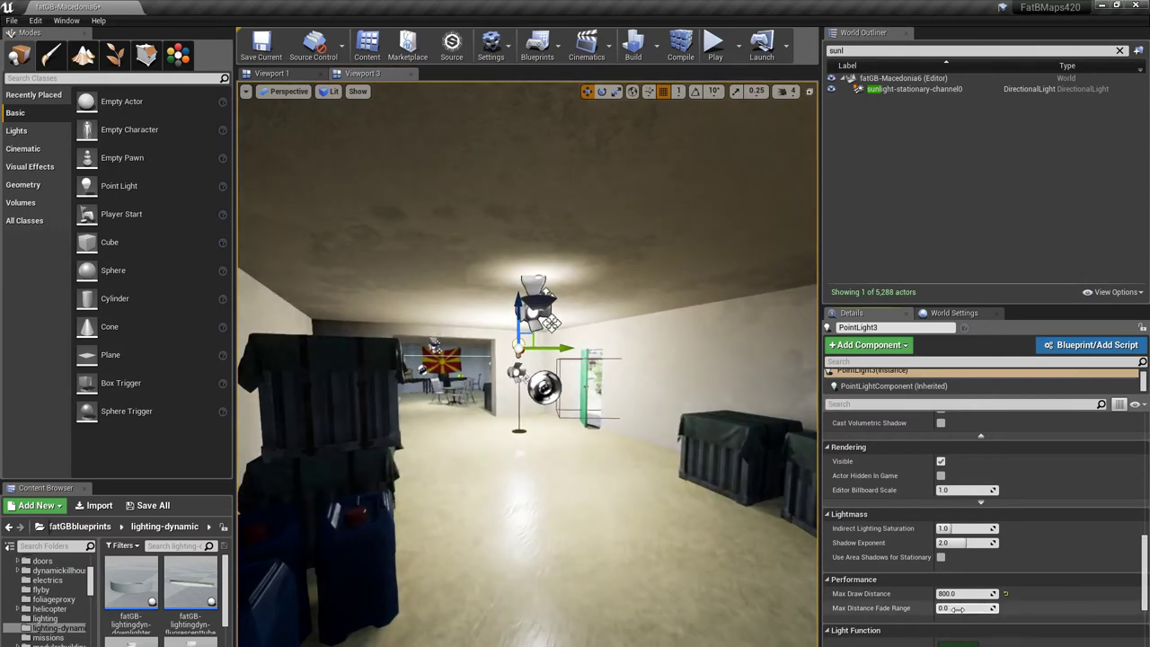
# Step: Set the point light's Max Distance Fade Range to 400 and check how it fades with distance
pyautogui.write('400')
pyautogui.press('Return')
pyautogui.press('s')
pyautogui.moveTo(650, 544); pyautogui.dragTo(657, 541, button='right')
pyautogui.press('w')
pyautogui.press('s')
pyautogui.write('w')
# Step: Raise the point light's Max Draw Distance to 1200 and check the fade from farther down the room
pyautogui.write('12')
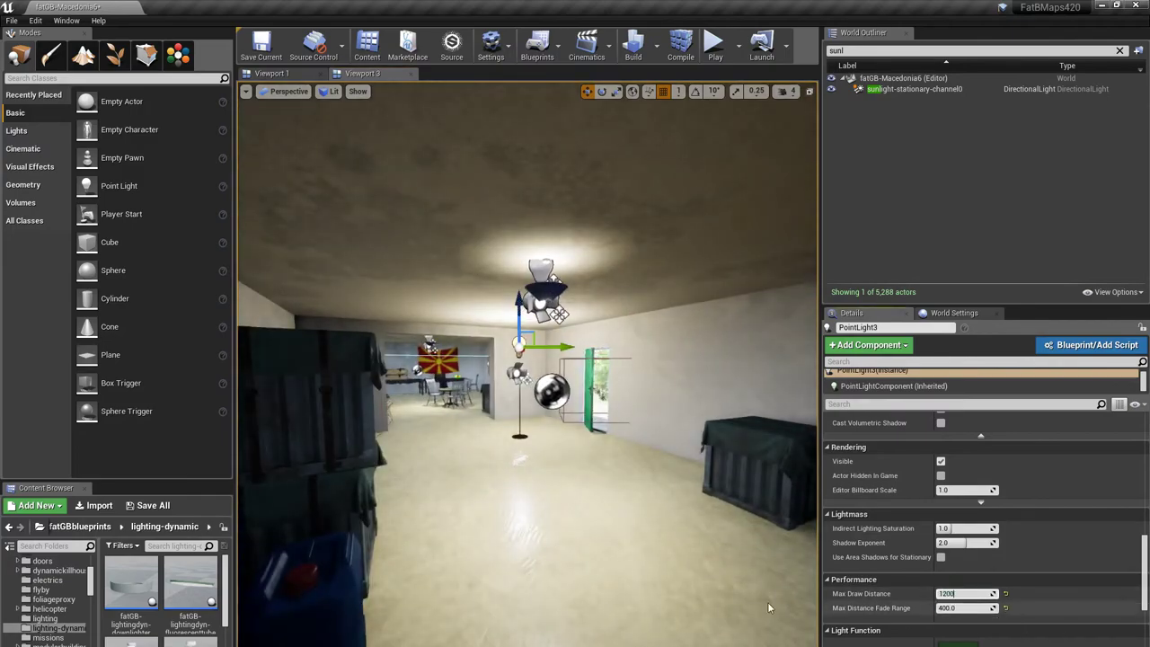
pyautogui.write('00')
pyautogui.press('Return')
pyautogui.press('s')
pyautogui.moveTo(725, 585); pyautogui.dragTo(725, 585, button='right')
pyautogui.press('d')
pyautogui.press('w')
pyautogui.moveTo(647, 523); pyautogui.dragTo(647, 523, button='right')
pyautogui.press('s')
# Step: Delete the test point light and the uplighter near the green door
pyautogui.press('Delete')
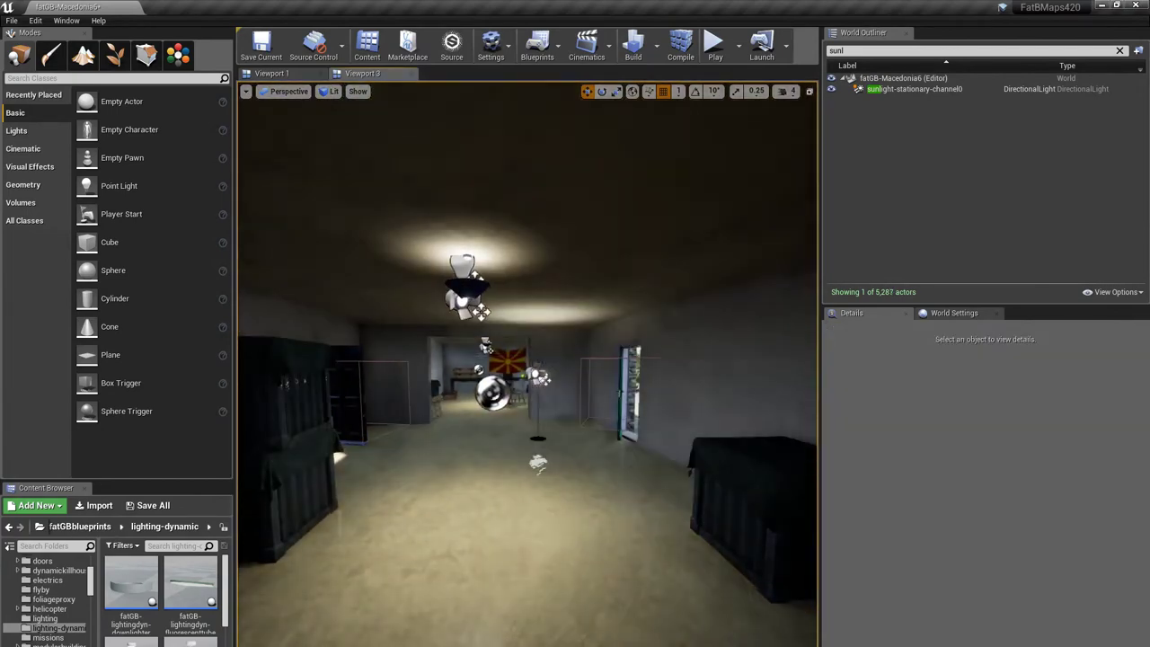
pyautogui.moveTo(610, 521); pyautogui.dragTo(552, 429)
pyautogui.click(559, 422)
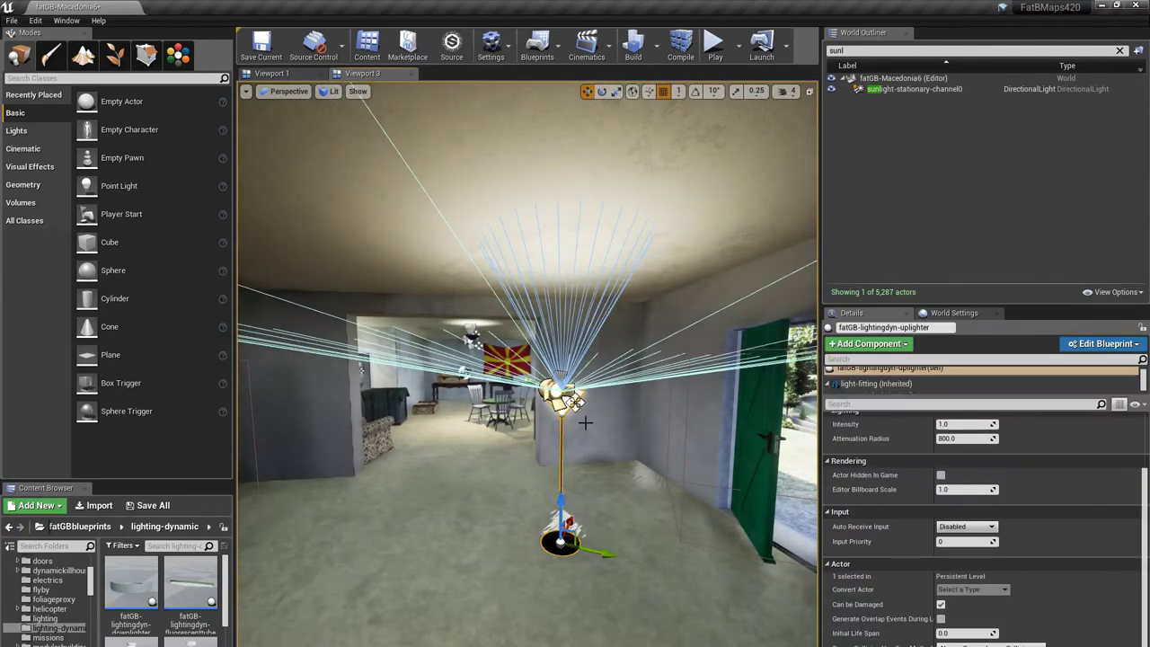
pyautogui.press('Delete')
# Step: Place the fatGB-lightingdyn-fluorescenttube blueprint on the ceiling near the green door and select its inherited PointLight component
pyautogui.moveTo(209, 602); pyautogui.dragTo(468, 216)
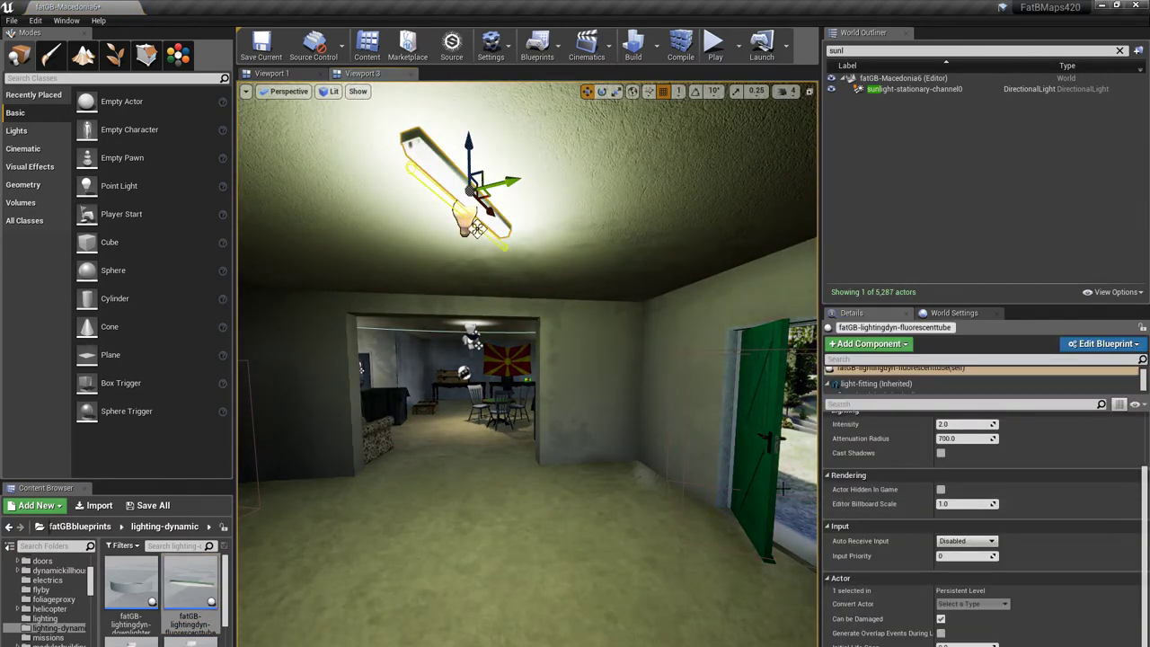
pyautogui.scroll(3, 885, 550)
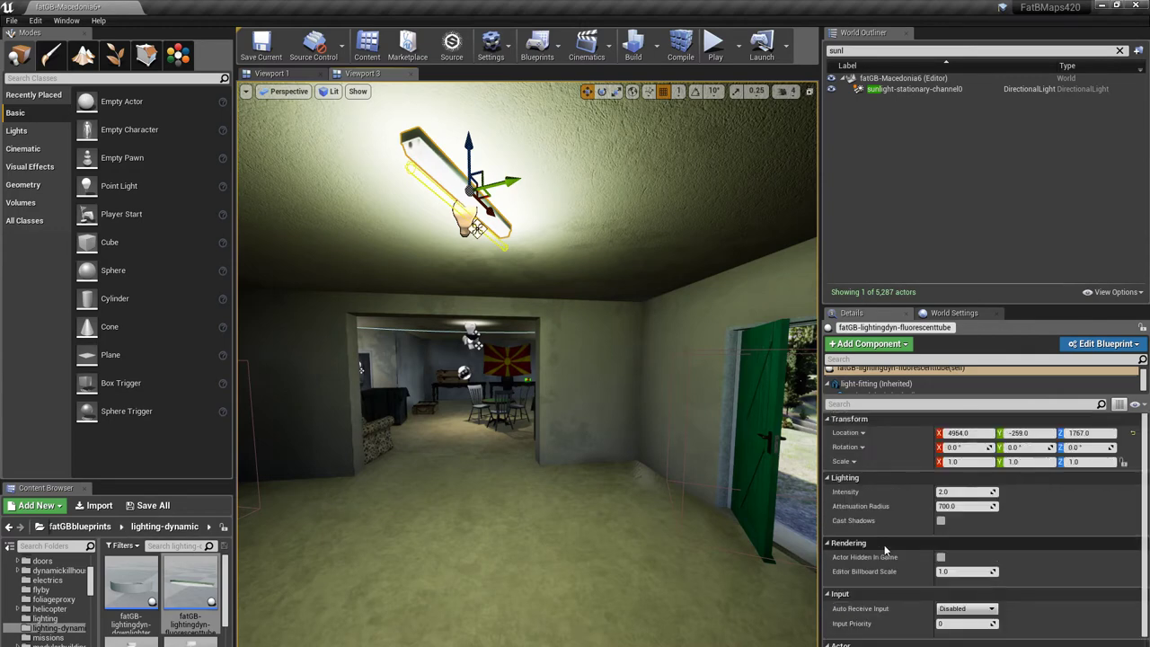
pyautogui.click(864, 388)
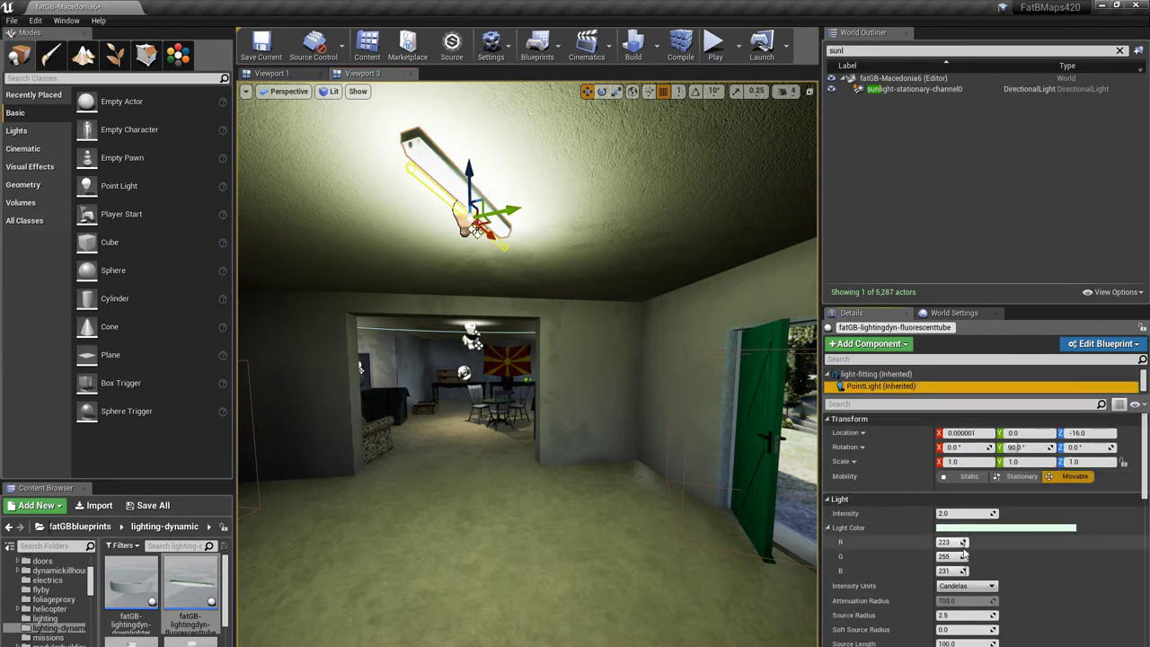
# Step: Examine the fluorescent tube's light on the ceiling, walls and floor from several viewpoints
pyautogui.moveTo(719, 486); pyautogui.dragTo(575, 516, button='right')
pyautogui.press('s')
pyautogui.press('w')
pyautogui.moveTo(736, 503); pyautogui.dragTo(796, 501, button='right')
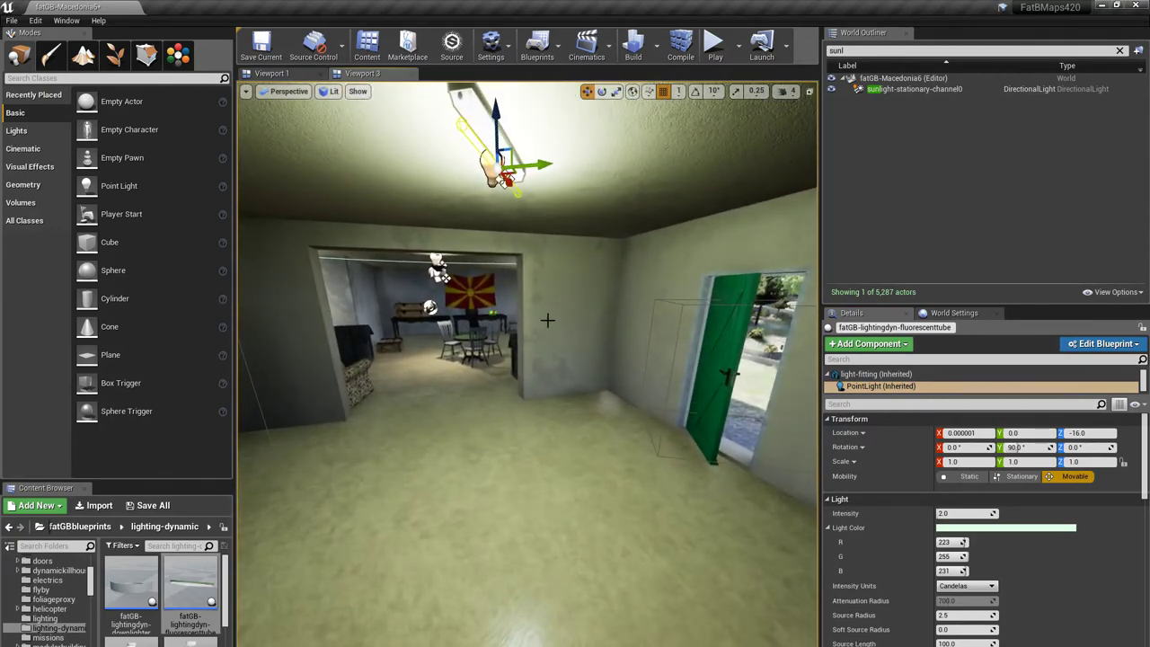
pyautogui.press('s')
pyautogui.moveTo(575, 449); pyautogui.dragTo(522, 369, button='right')
pyautogui.press('w')
pyautogui.moveTo(760, 504); pyautogui.dragTo(759, 505, button='right')
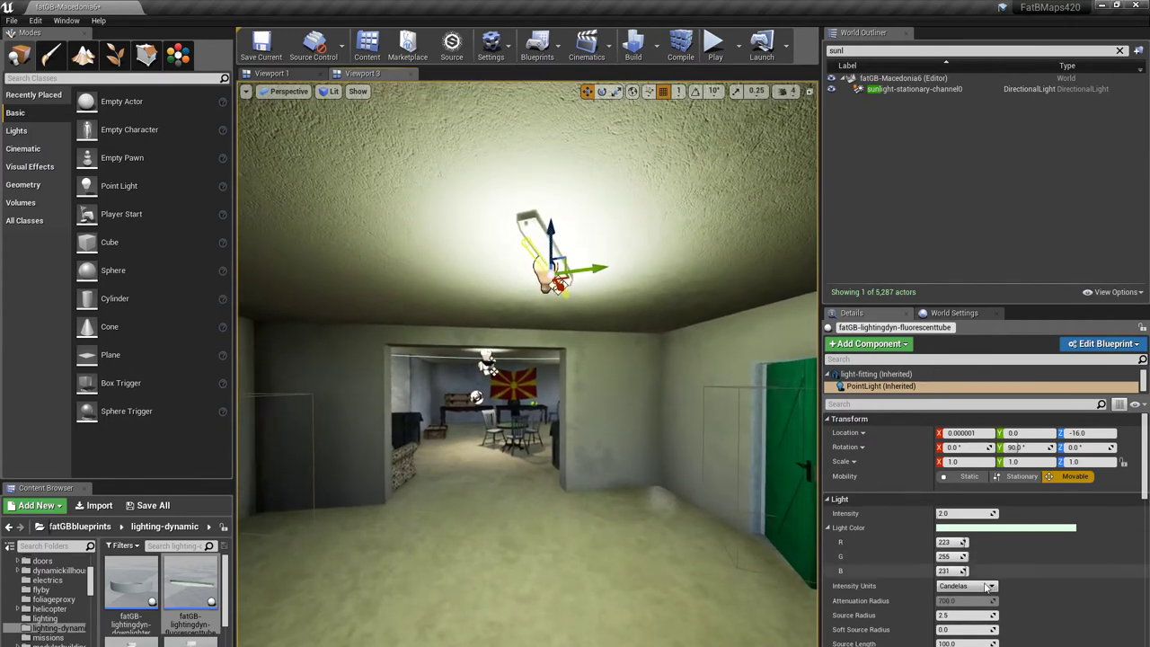
# Step: Enable Cast Shadows on the fluorescent tube's PointLight and view the fixture up close
pyautogui.scroll(-3, 979, 591)
pyautogui.click(940, 626)
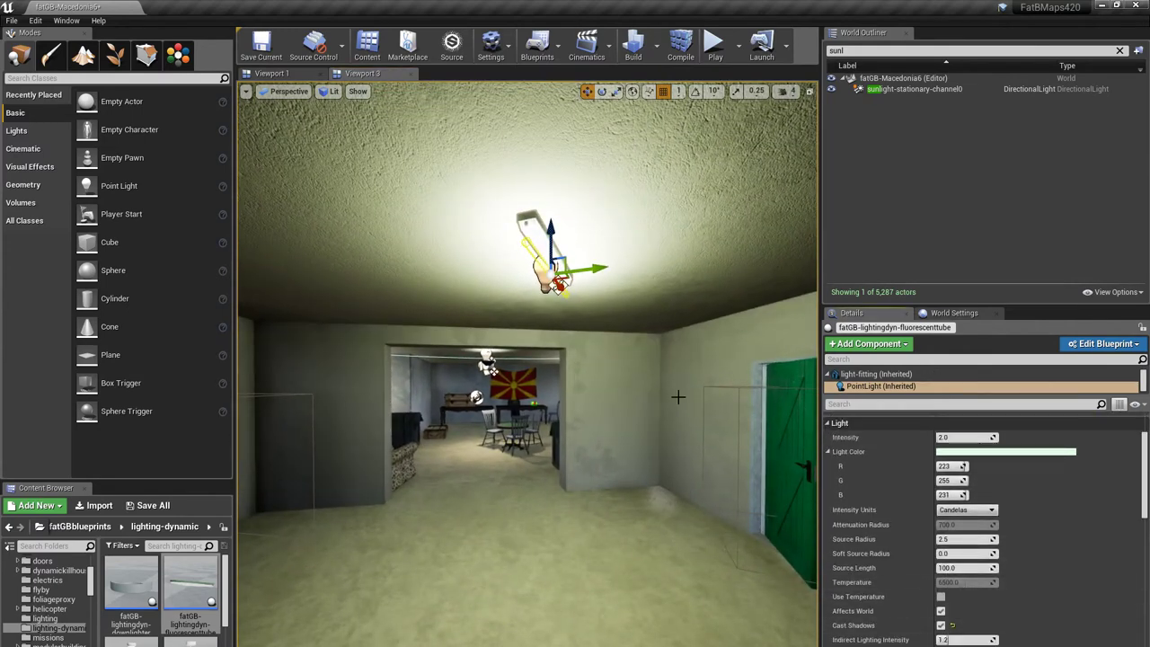
pyautogui.moveTo(667, 577); pyautogui.dragTo(575, 544, button='right')
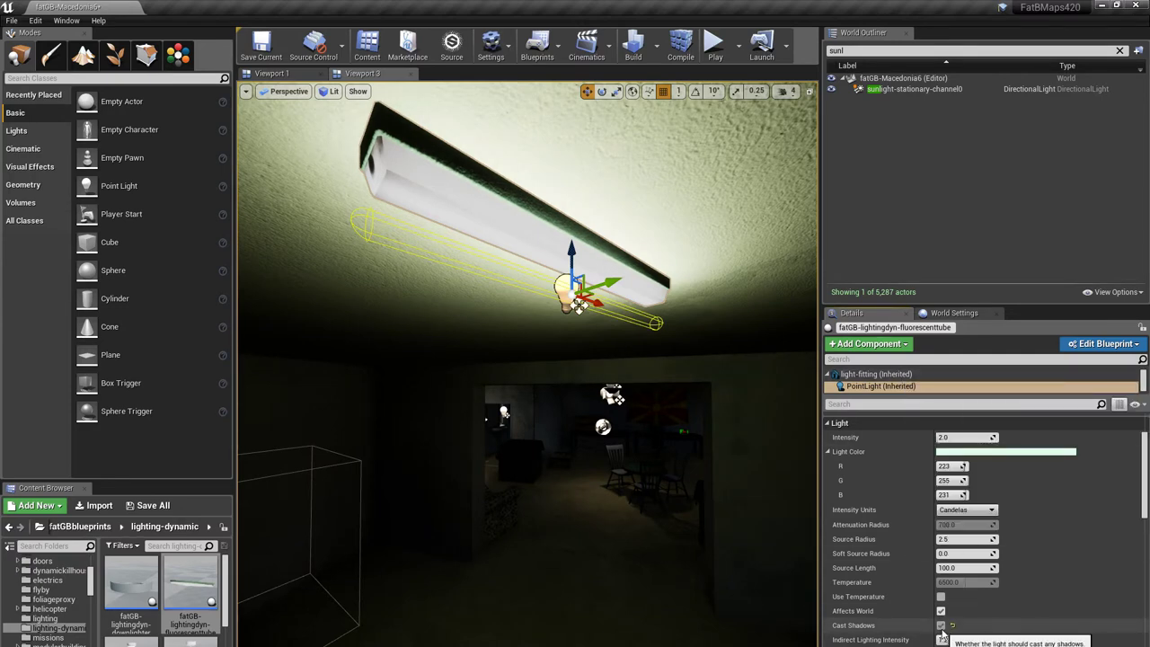
# Step: Enable RayTraced DistanceField Shadows on the fluorescent tube's PointLight and view the room around the fixture
pyautogui.scroll(-12, 952, 584)
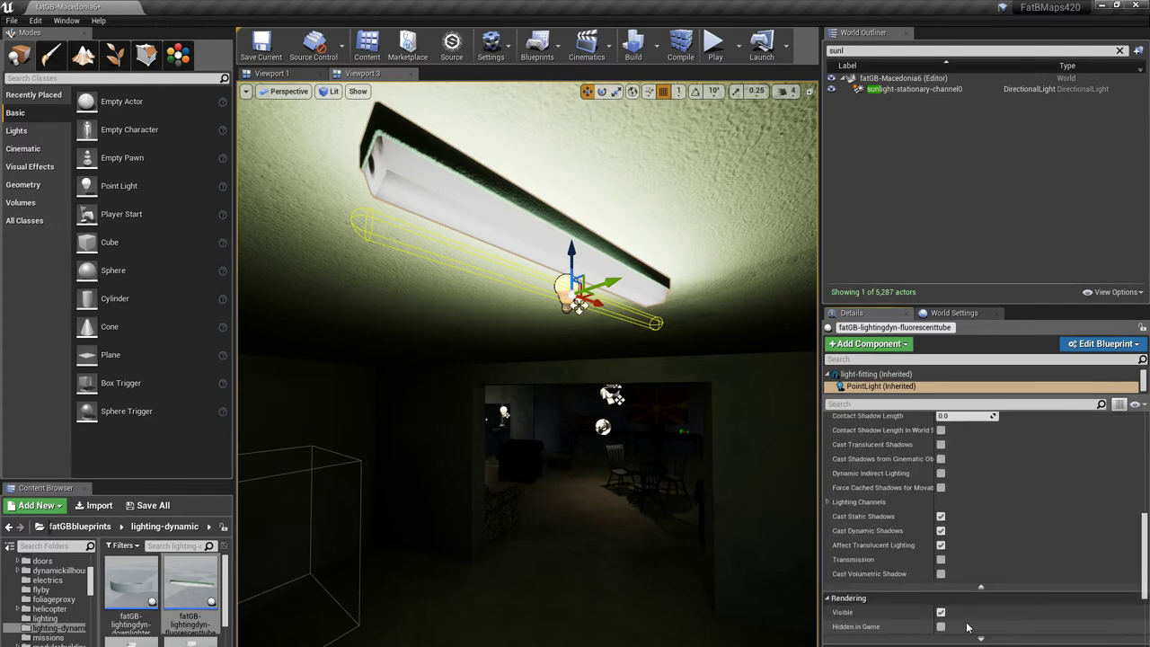
pyautogui.scroll(-8, 954, 631)
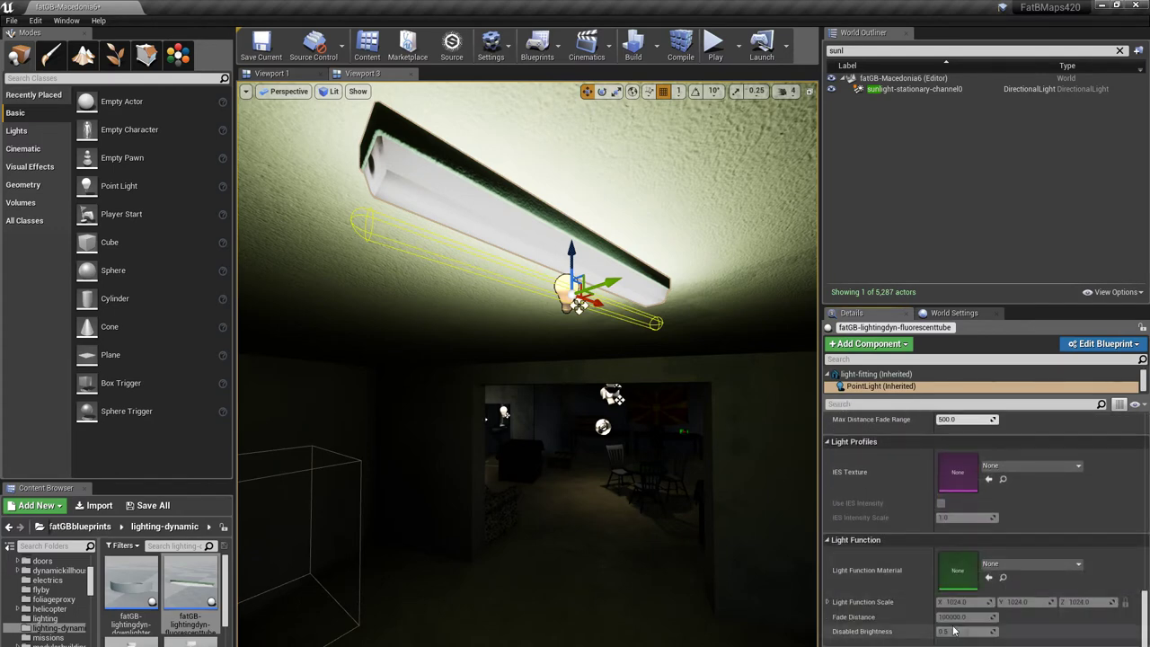
pyautogui.click(942, 611)
pyautogui.moveTo(719, 593); pyautogui.dragTo(1051, 622, button='right')
pyautogui.press('w')
pyautogui.moveTo(561, 377); pyautogui.dragTo(610, 540, button='right')
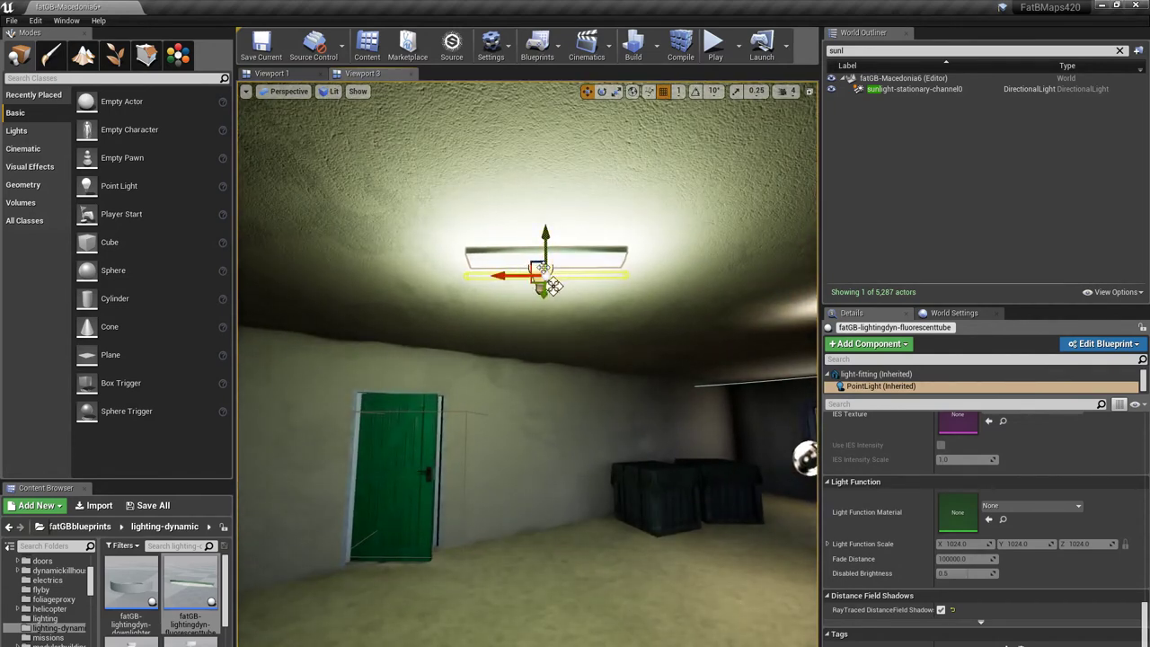
# Step: Select the whole fluorescent tube actor on the ceiling and delete it
pyautogui.click(522, 261)
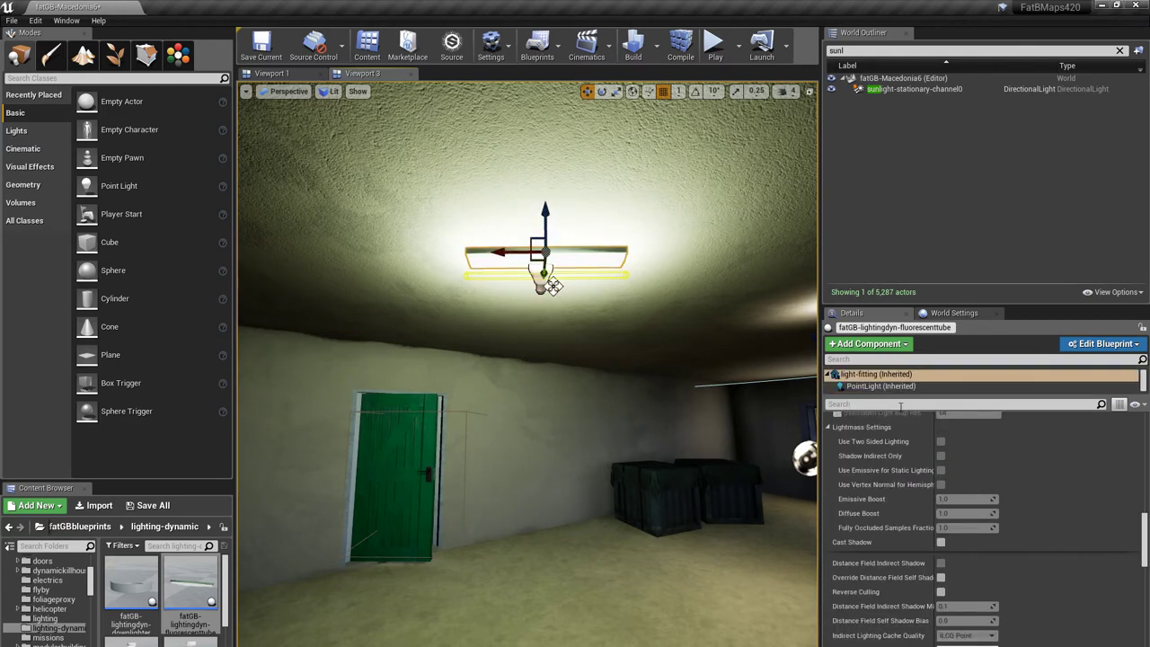
pyautogui.scroll(1, 876, 386)
pyautogui.click(877, 372)
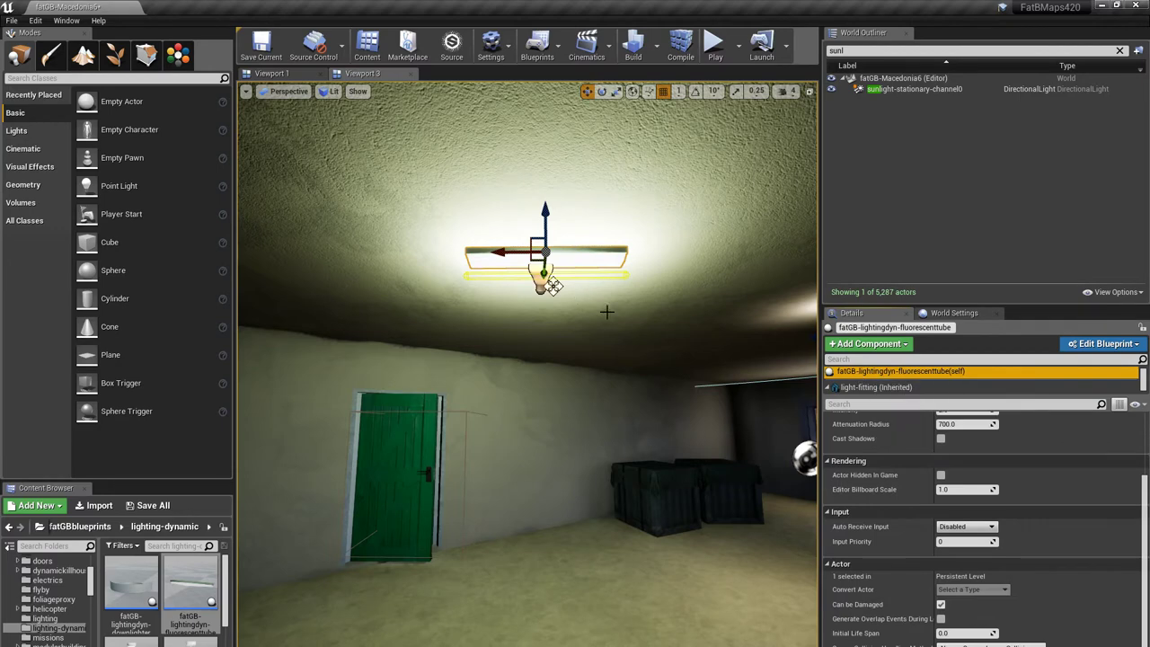
pyautogui.press('Delete')
# Step: Try out the fatGB-lightingdyn-walllamp blueprint beside the covered crate and remove it again
pyautogui.moveTo(597, 430)
pyautogui.mouseDown(button='right')
pyautogui.moveTo(557, 429)
pyautogui.moveTo(613, 429)
pyautogui.moveTo(597, 429)
pyautogui.mouseUp(button='right')
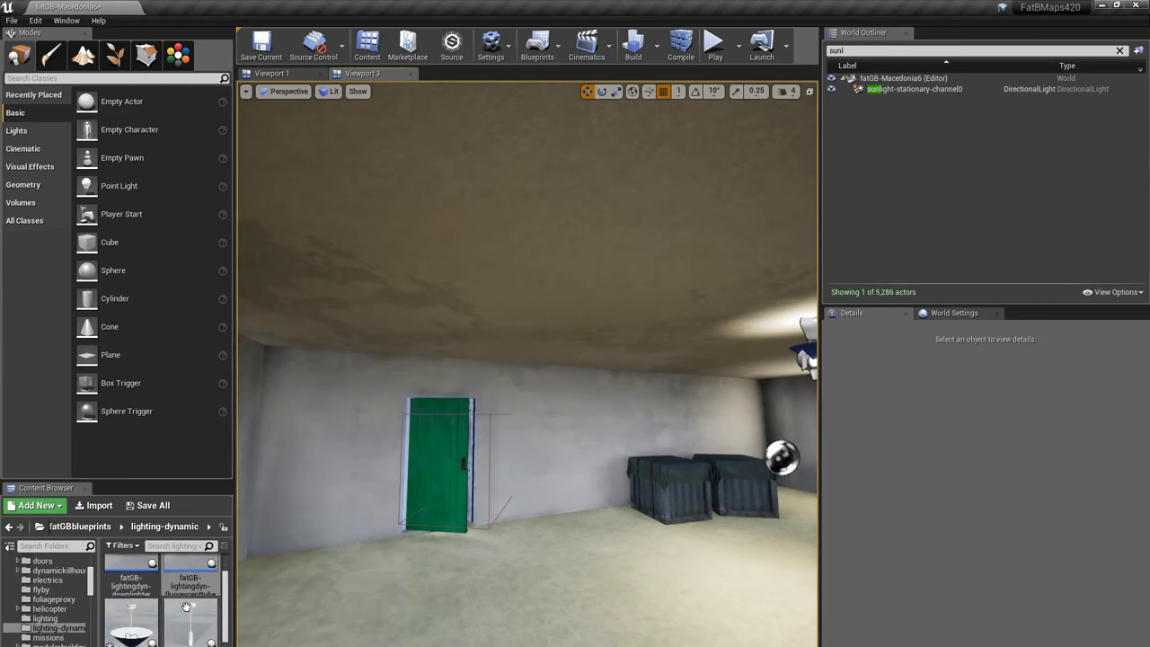
pyautogui.scroll(-3, 189, 620)
pyautogui.moveTo(180, 631); pyautogui.dragTo(628, 523)
pyautogui.moveTo(603, 599); pyautogui.dragTo(620, 522)
pyautogui.moveTo(620, 521)
pyautogui.mouseDown(button='right')
pyautogui.moveTo(764, 549)
pyautogui.moveTo(628, 523)
pyautogui.mouseUp(button='right')
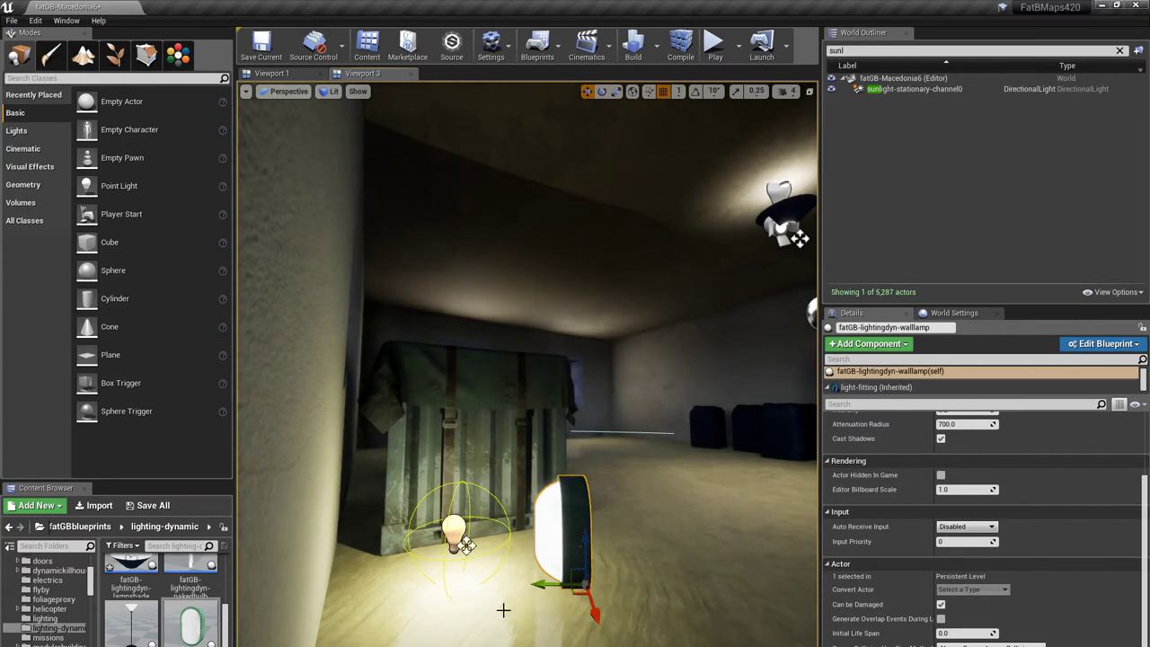
pyautogui.moveTo(503, 615); pyautogui.dragTo(459, 530, button='right')
pyautogui.press('Delete')
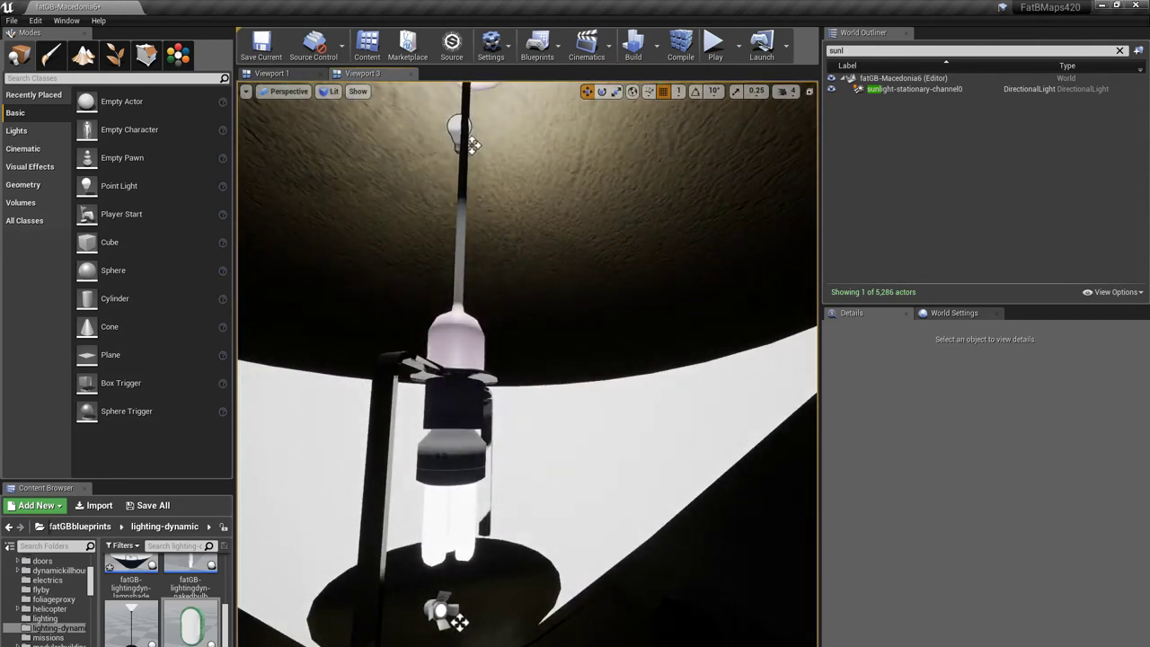
# Step: Enable Cast Shadow on the lampshade fixture's fatGB-lighting-ecobulb-LIT mesh and check the shadows on the ceiling above it
pyautogui.click(445, 546)
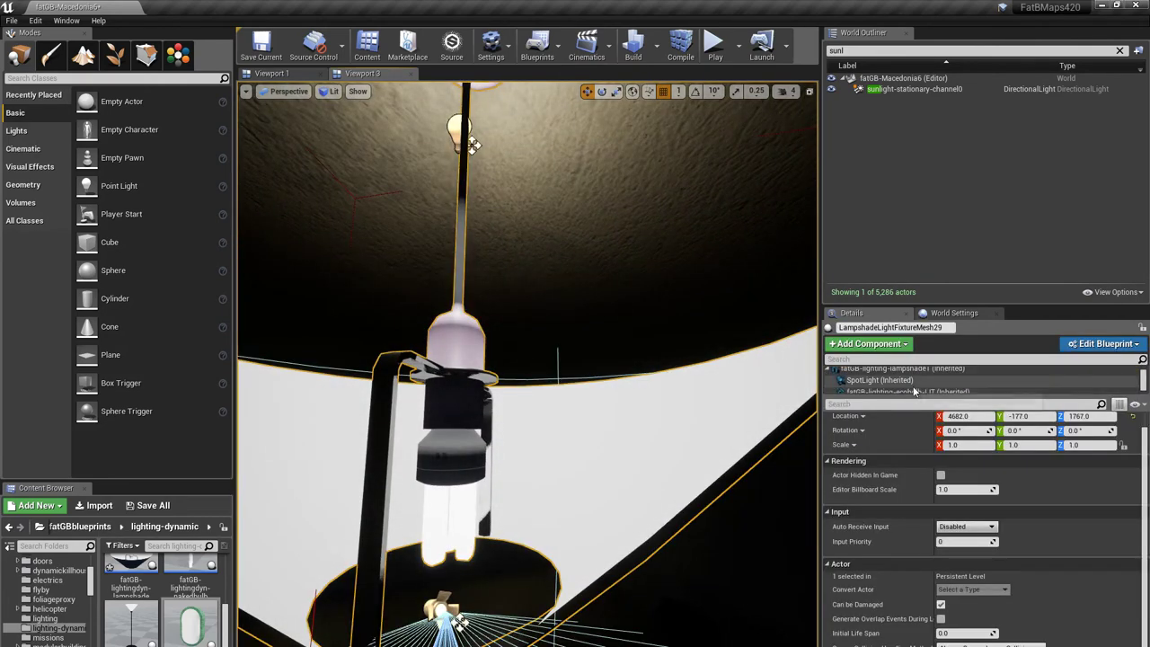
pyautogui.click(908, 373)
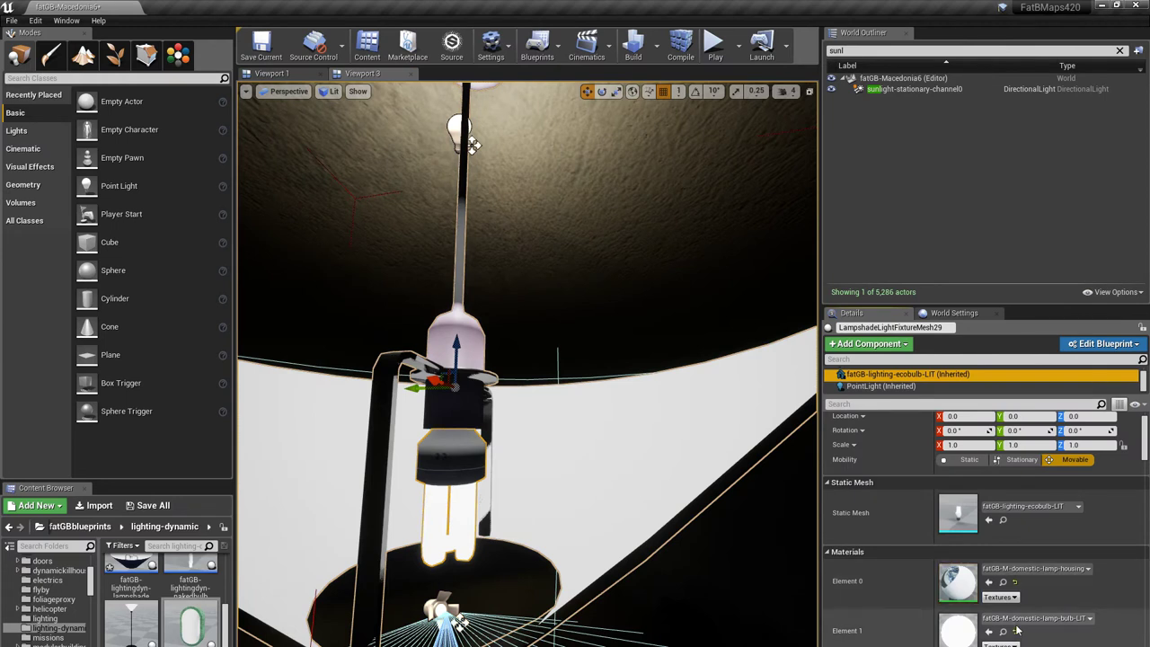
pyautogui.scroll(-5, 1018, 629)
pyautogui.scroll(-6, 997, 624)
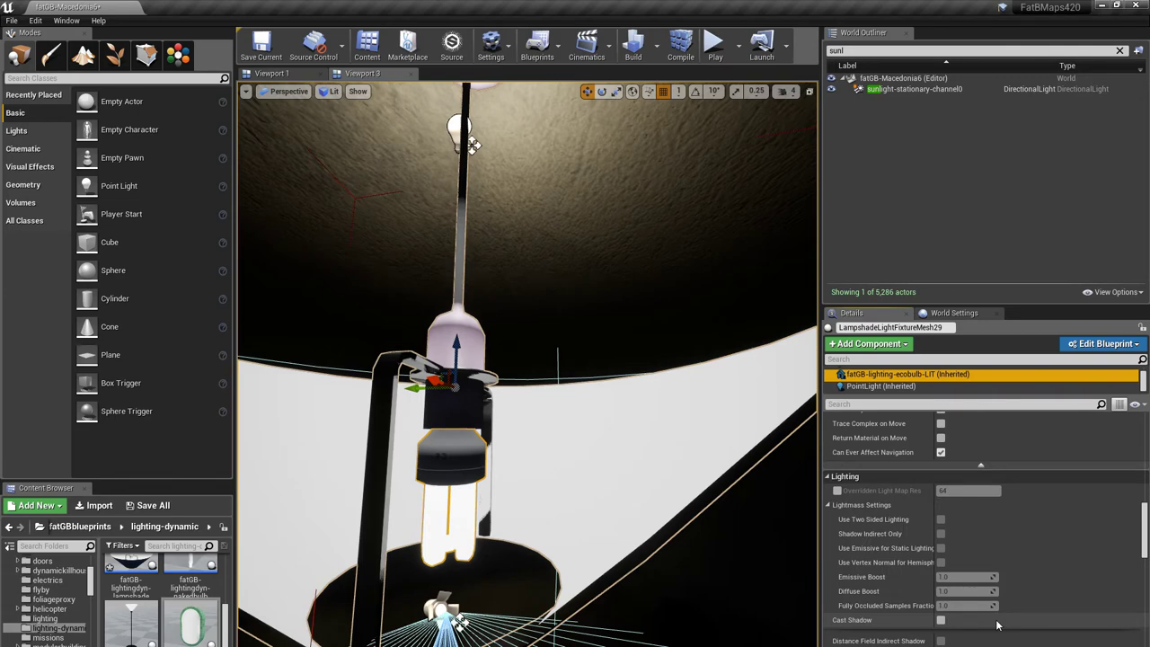
pyautogui.scroll(-1, 998, 625)
pyautogui.click(941, 600)
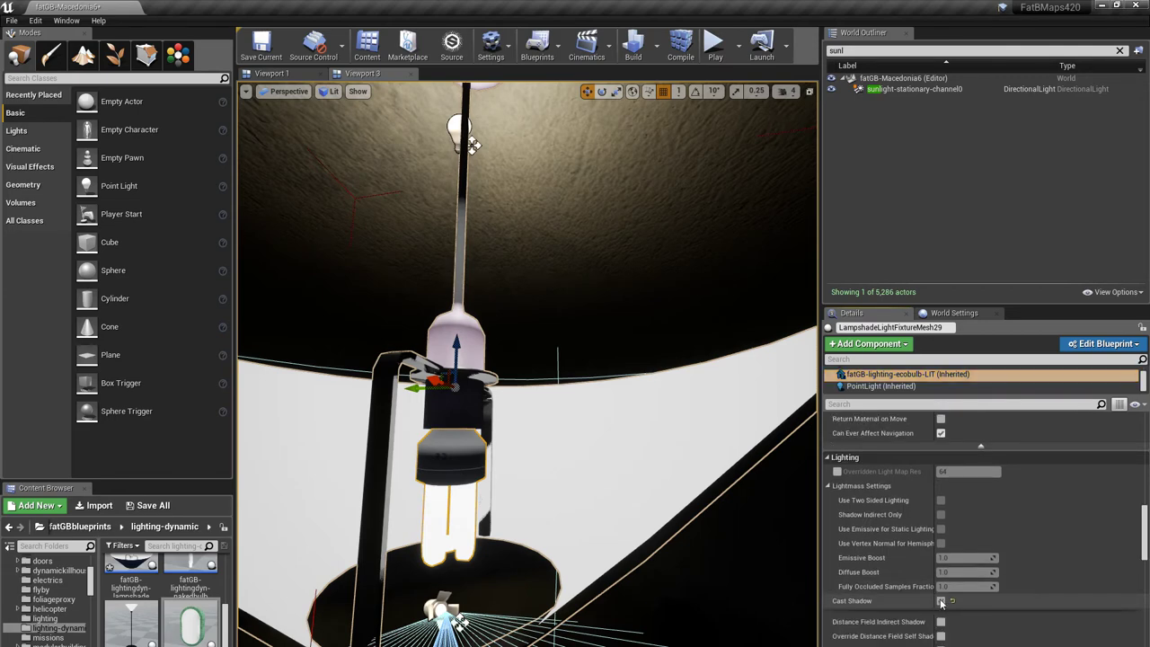
pyautogui.moveTo(768, 612); pyautogui.dragTo(768, 495, button='right')
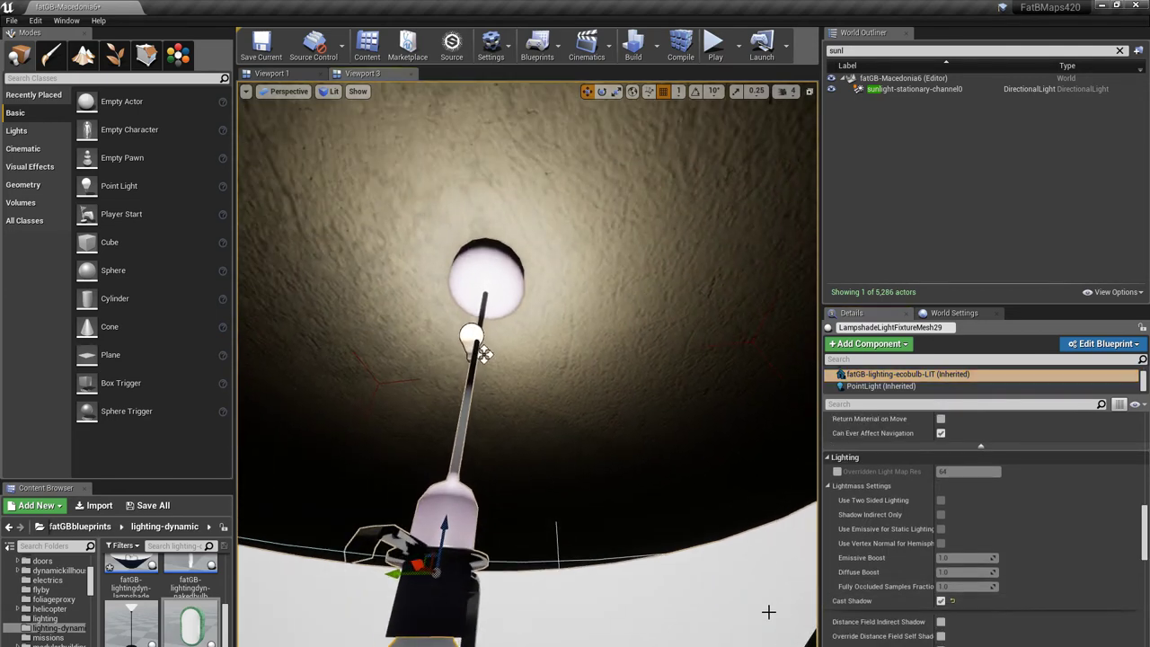
pyautogui.click(941, 601)
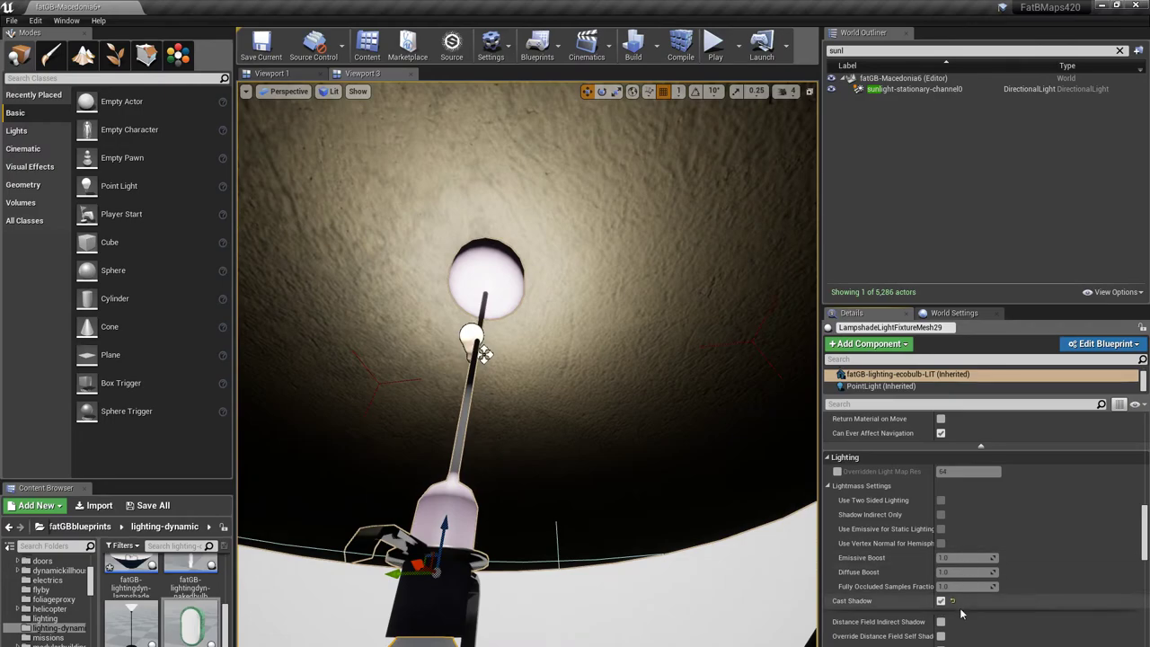
pyautogui.press('s')
pyautogui.moveTo(768, 404); pyautogui.dragTo(768, 612, button='right')
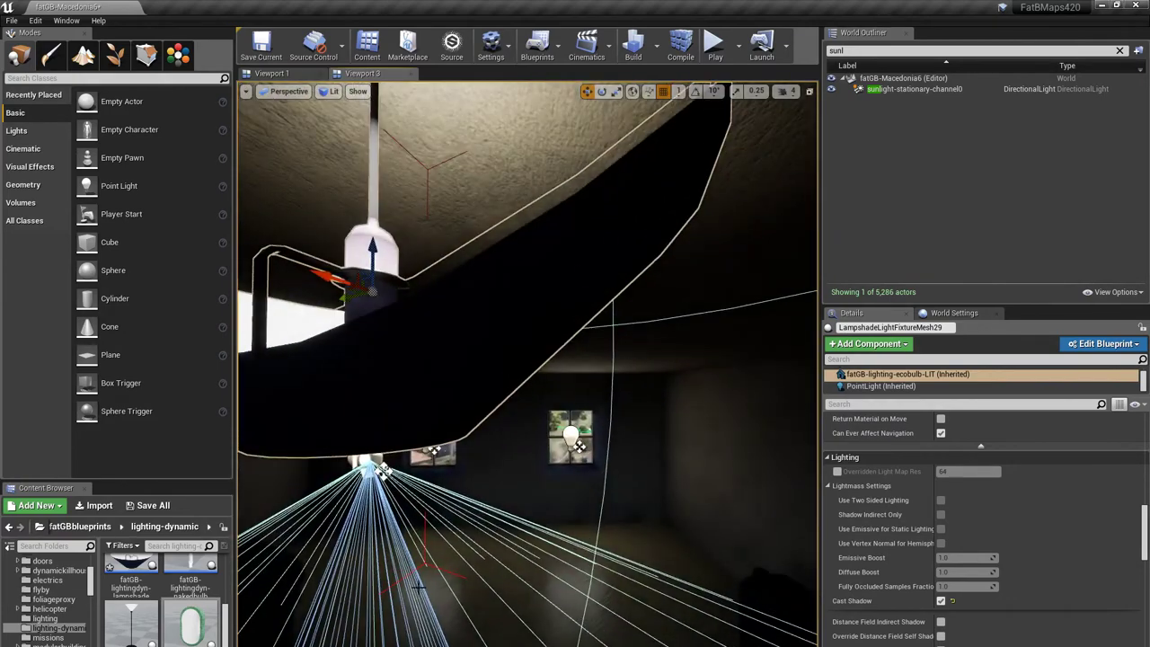
# Step: Delete the lampshade light fixture hanging from the storage room's ceiling
pyautogui.press('f')
pyautogui.click(547, 388)
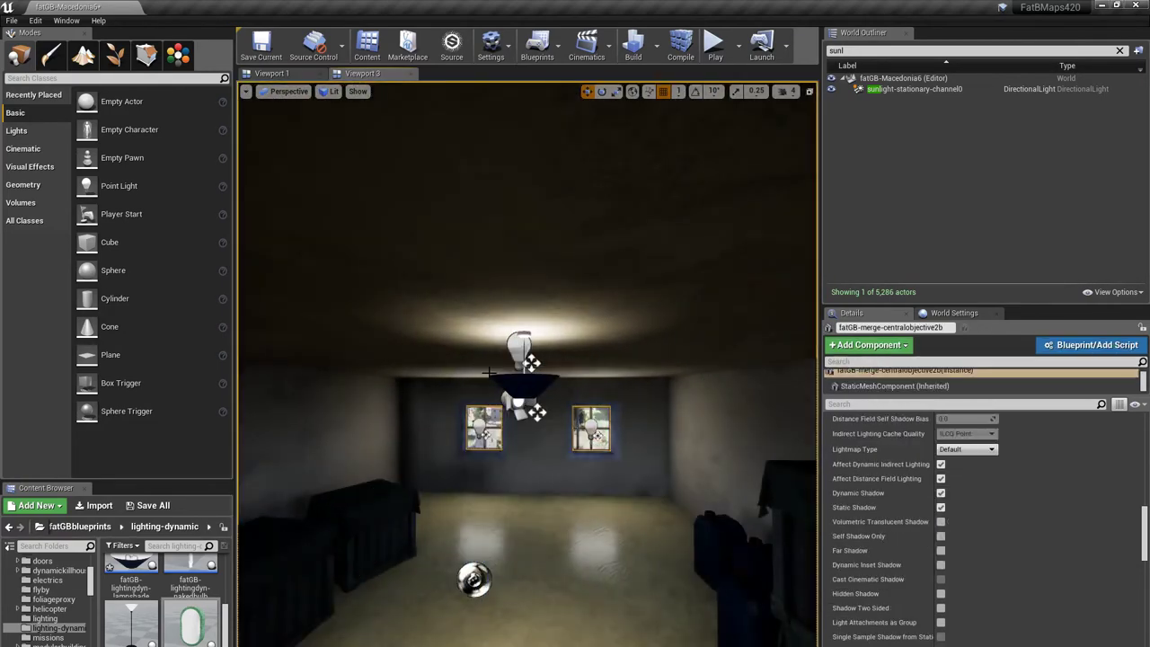
pyautogui.click(524, 387)
pyautogui.press('Delete')
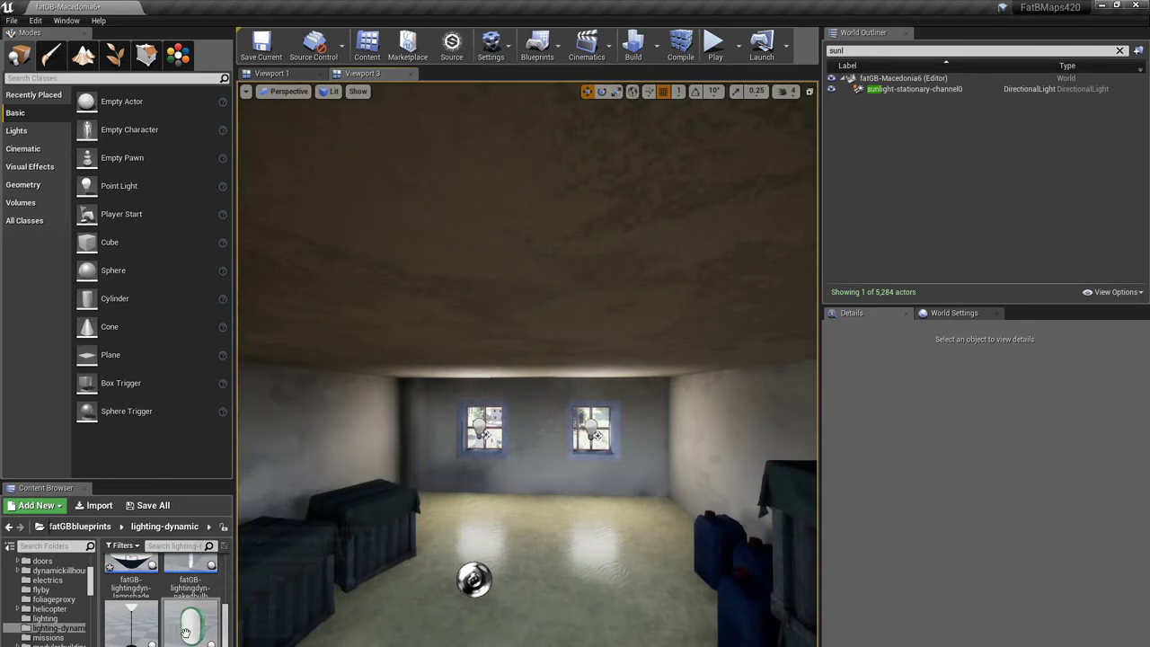
# Step: Place the fatGB-lightingdyn-downlighter blueprint on the storage room's ceiling
pyautogui.scroll(3, 199, 642)
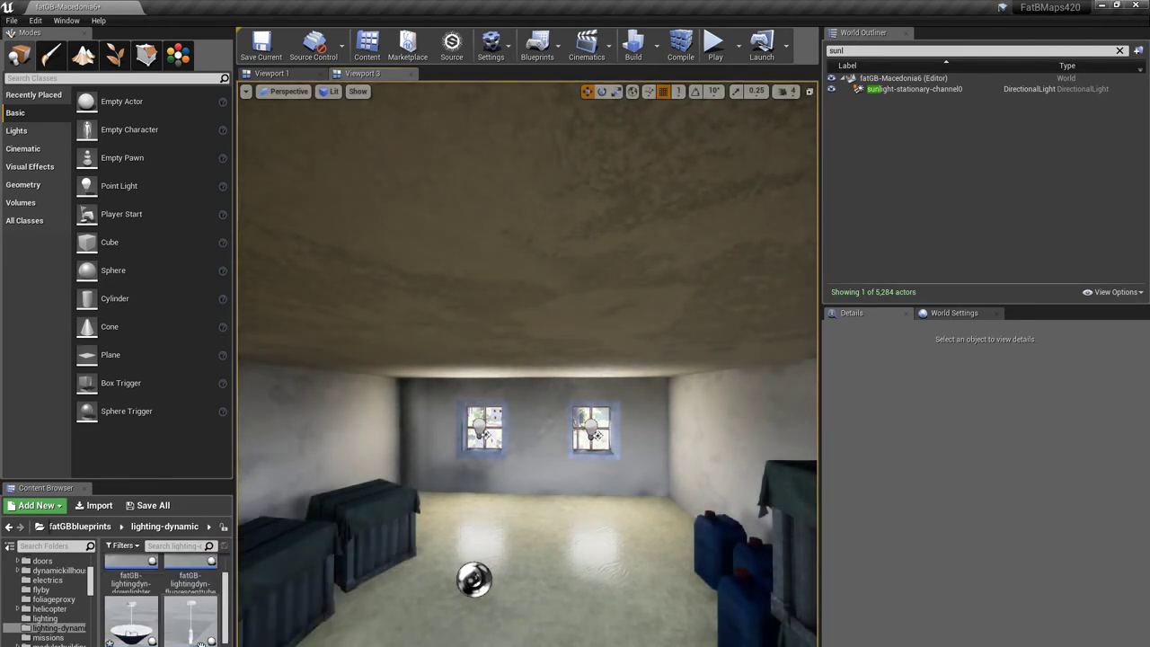
pyautogui.moveTo(130, 584); pyautogui.dragTo(468, 216)
pyautogui.moveTo(392, 251); pyautogui.dragTo(261, 530, button='right')
pyautogui.press('f')
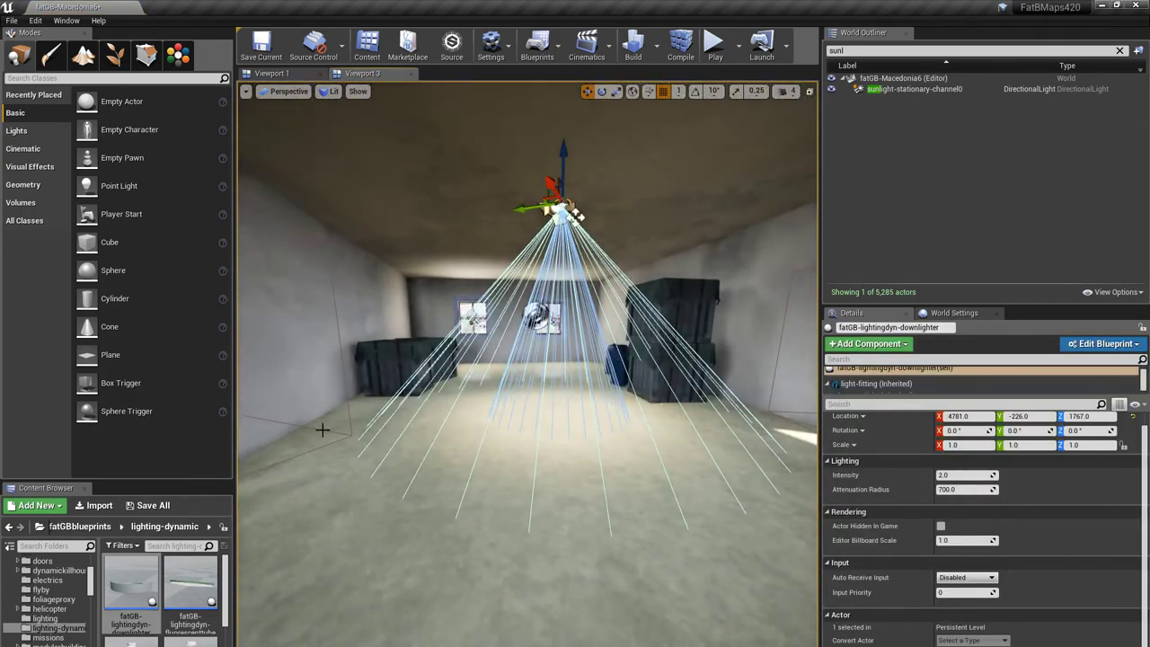
# Step: Examine the downlighter's fitting, its halogen bulb face material and the light it casts on the floor
pyautogui.click(355, 493)
pyautogui.moveTo(355, 493); pyautogui.dragTo(406, 428, button='right')
pyautogui.press('w')
pyautogui.press('s')
pyautogui.moveTo(411, 532); pyautogui.dragTo(375, 415, button='right')
pyautogui.press('w')
pyautogui.click(536, 313)
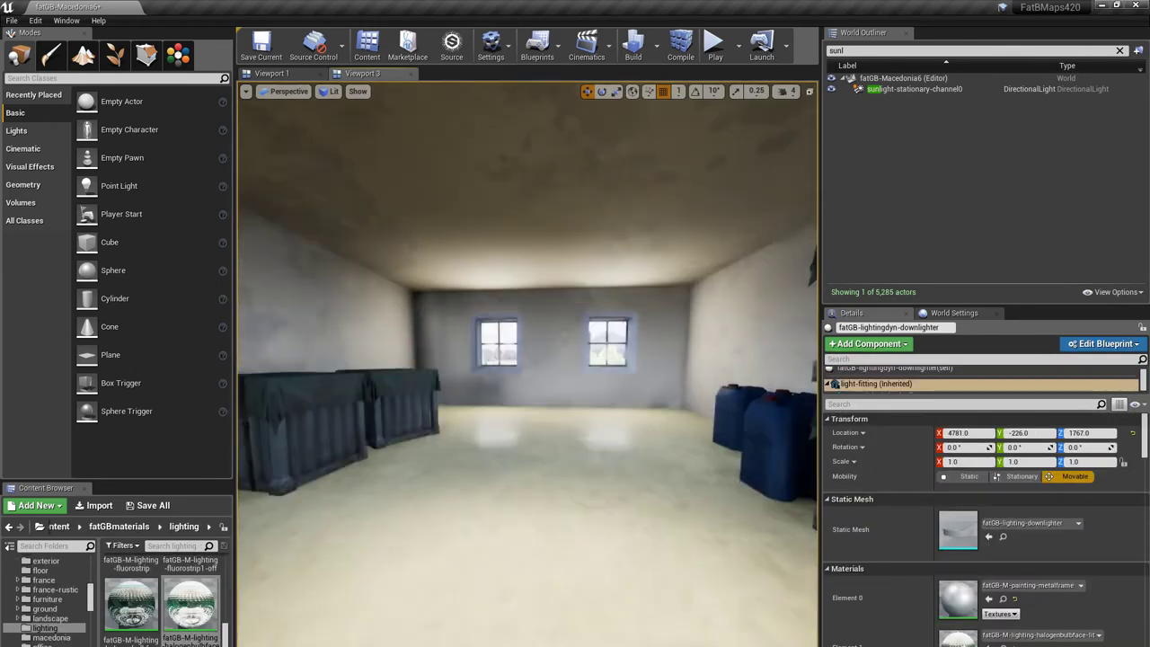
pyautogui.press('s')
pyautogui.moveTo(478, 430); pyautogui.dragTo(478, 430, button='right')
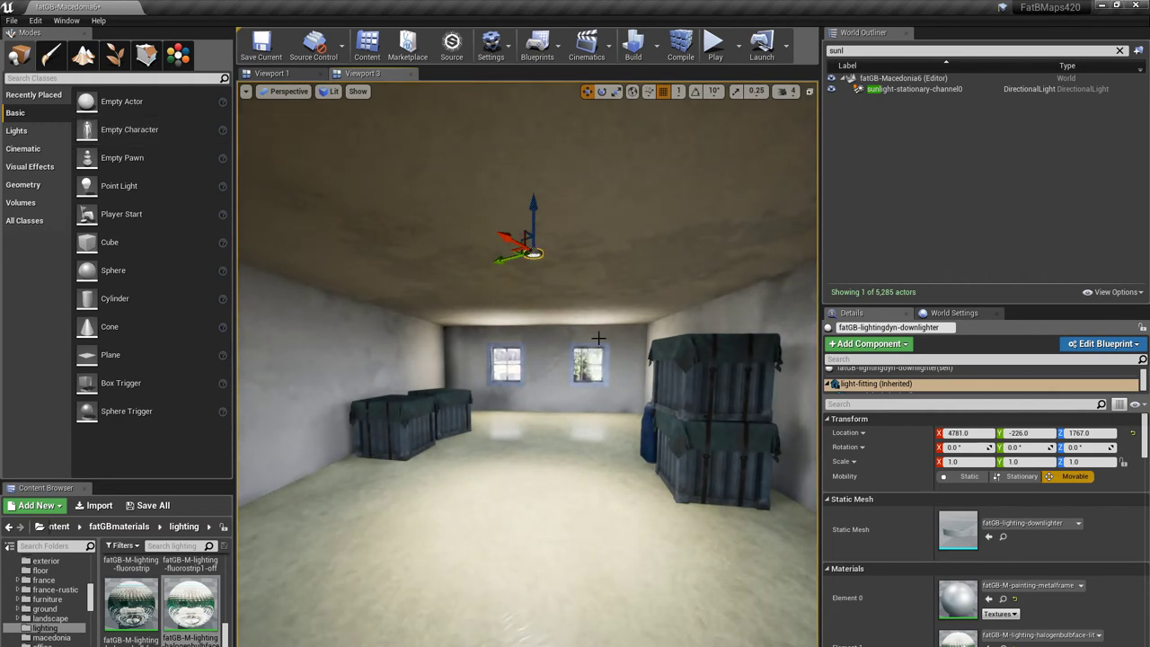
# Step: Delete the downlighter from the storage room's ceiling
pyautogui.click(535, 262)
pyautogui.click(534, 255)
pyautogui.press('Delete')
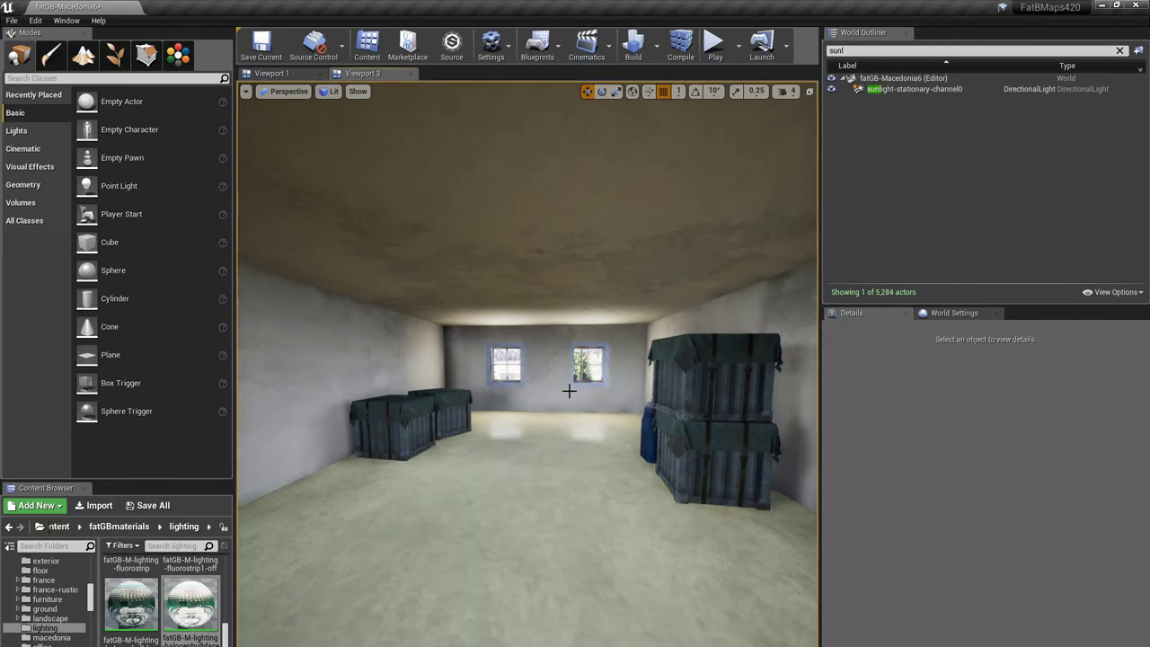
pyautogui.press('w')
pyautogui.moveTo(534, 254); pyautogui.dragTo(602, 308, button='right')
pyautogui.moveTo(570, 362); pyautogui.dragTo(569, 362, button='right')
pyautogui.moveTo(525, 409); pyautogui.dragTo(524, 409, button='right')
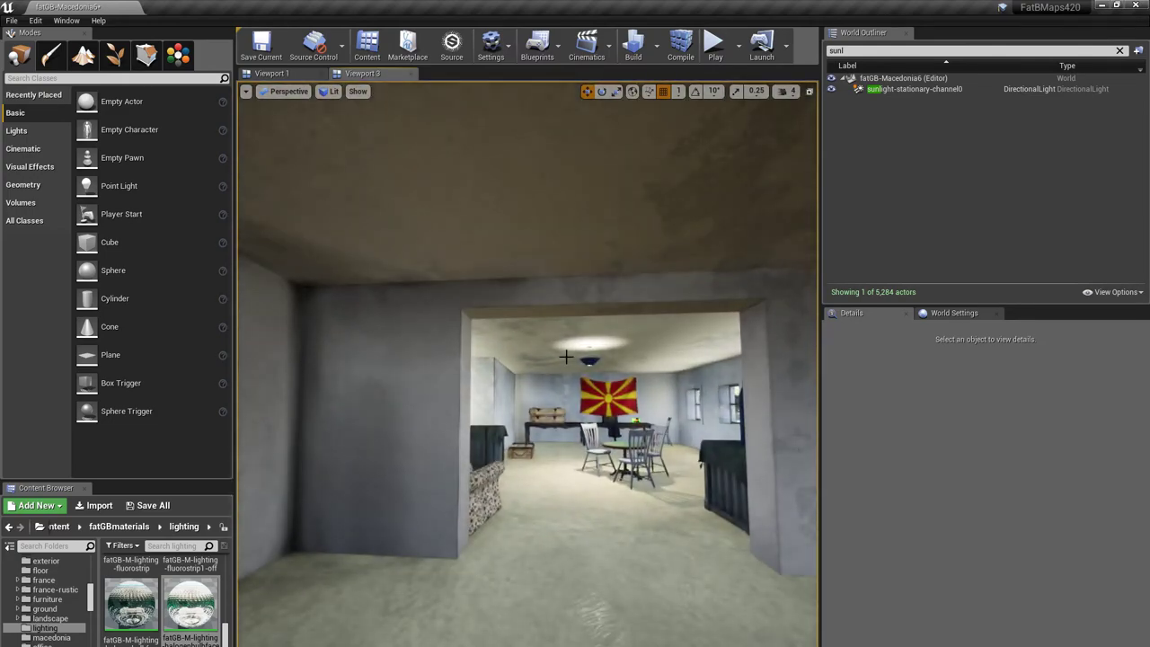
pyautogui.moveTo(562, 466); pyautogui.dragTo(562, 467, button='right')
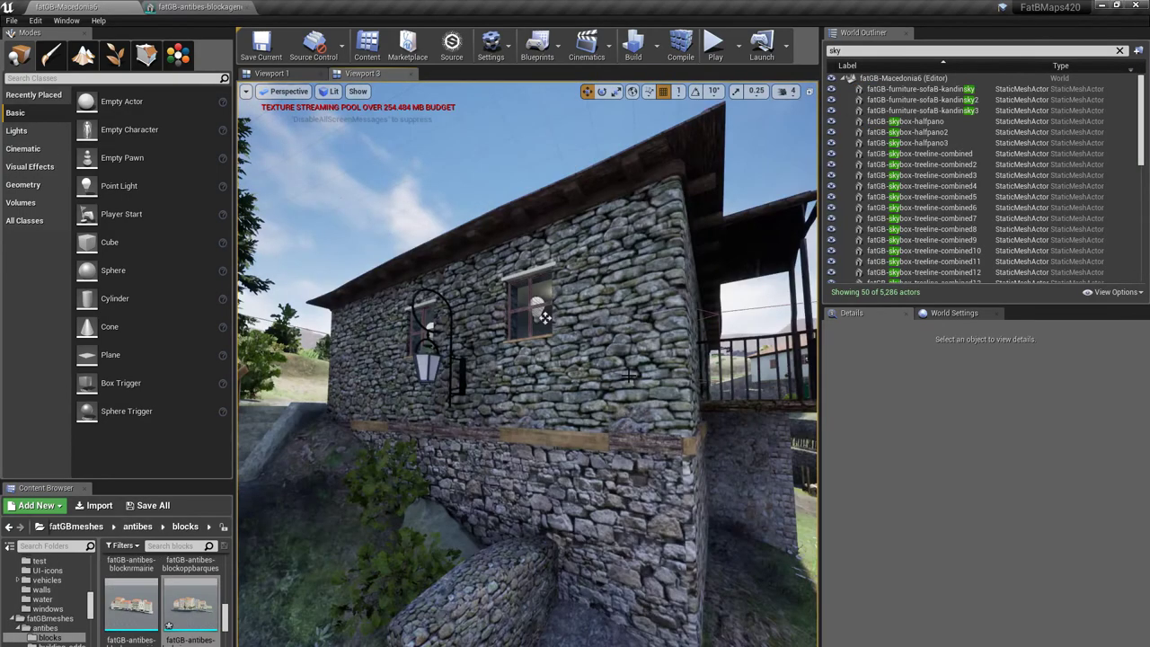
# Step: Select the stone house, locate its fatGB-merge-housebig2 static mesh among the assets and open it for editing
pyautogui.click(545, 317)
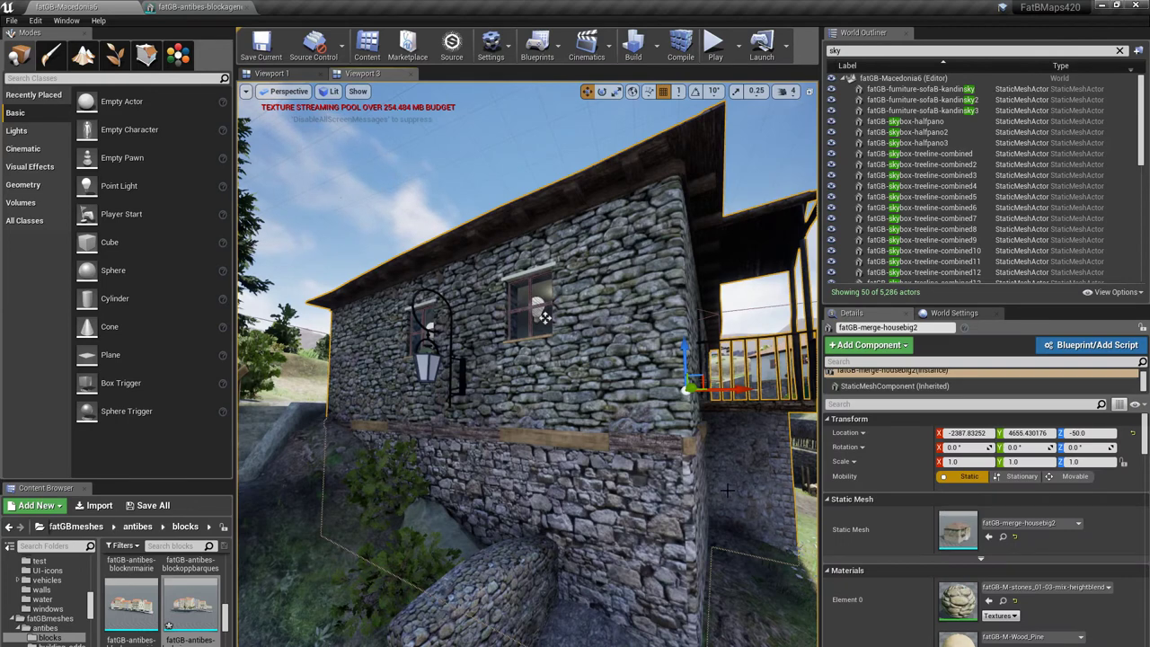
pyautogui.scroll(-3, 1017, 535)
pyautogui.scroll(2, 1018, 535)
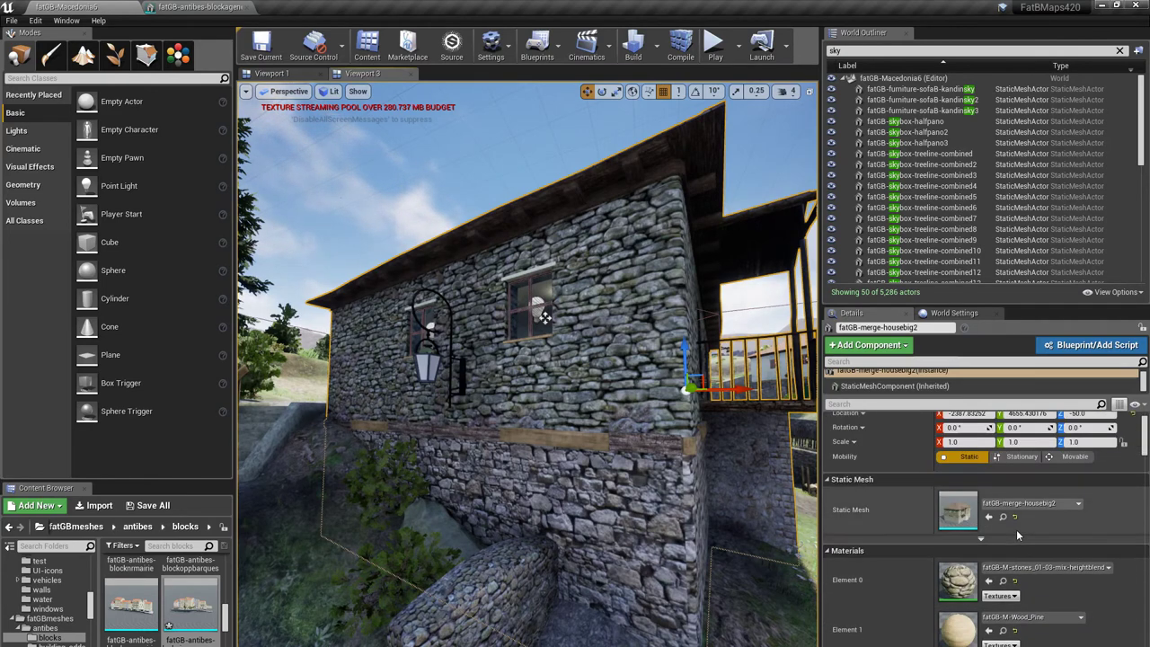
pyautogui.click(1004, 518)
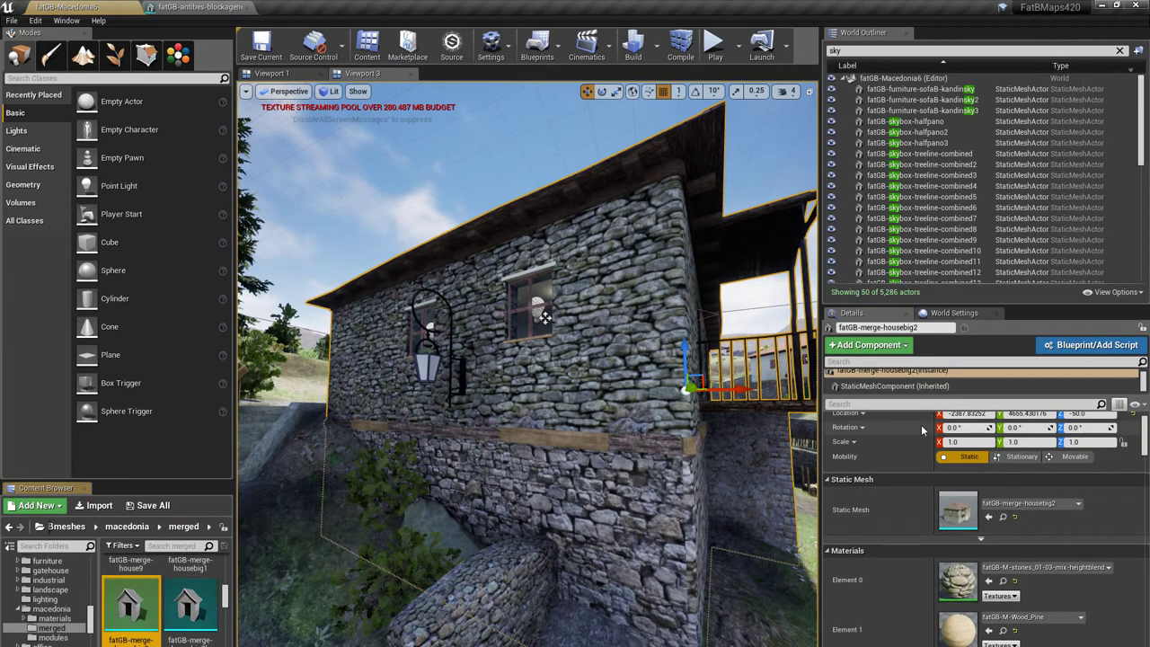
pyautogui.doubleClick(135, 604)
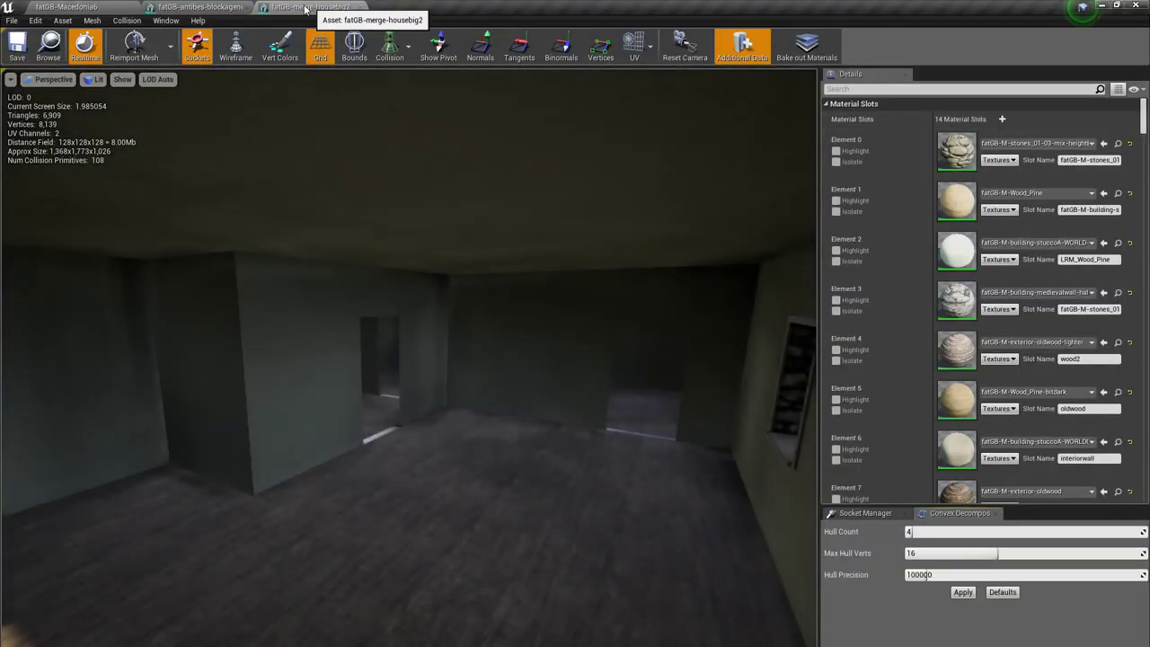
# Step: Filter the mesh's details by "bias" and set Distance Field Self Shadow Bias to 0, checking the interior shading
pyautogui.scroll(-10, 954, 395)
pyautogui.scroll(5, 874, 109)
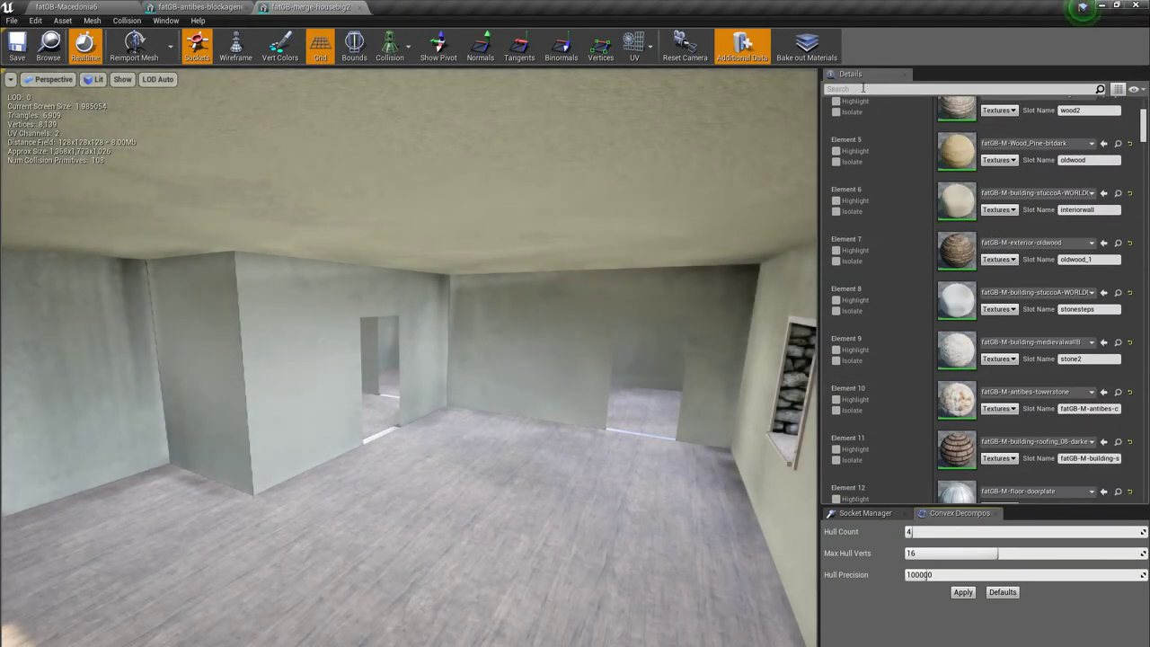
pyautogui.click(861, 89)
pyautogui.write('bias')
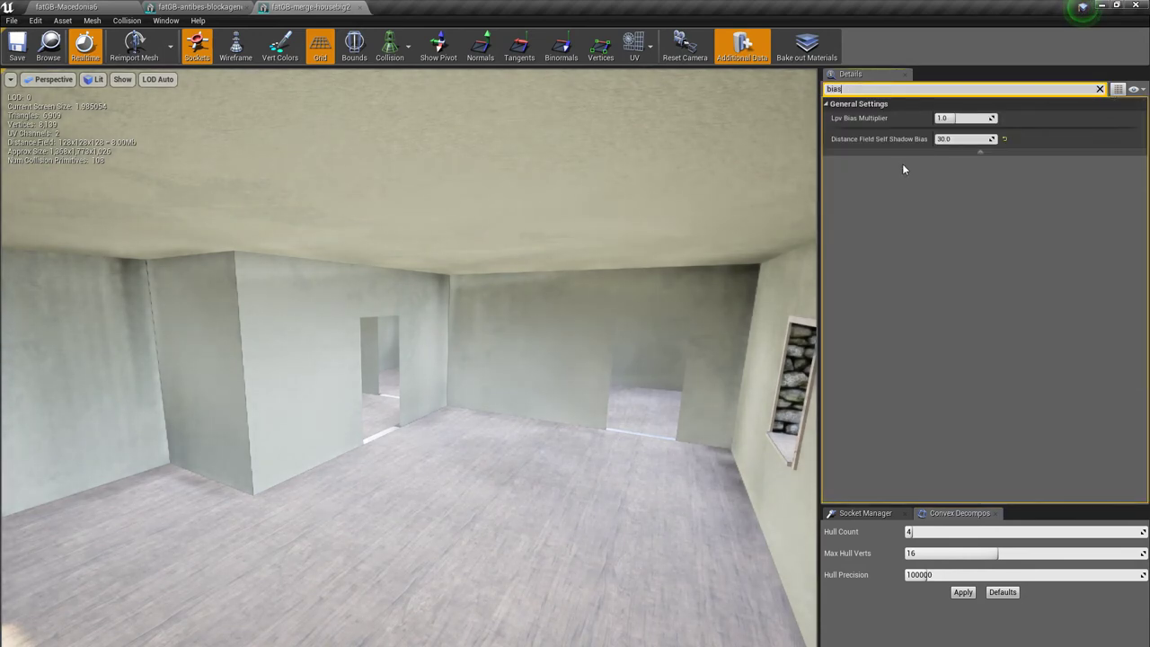
pyautogui.click(954, 139)
pyautogui.write('0')
pyautogui.press('Return')
pyautogui.moveTo(649, 307)
pyautogui.mouseDown(button='right')
pyautogui.moveTo(800, 310)
pyautogui.moveTo(791, 360)
pyautogui.moveTo(647, 346)
pyautogui.moveTo(629, 301)
pyautogui.mouseUp(button='right')
# Step: Set the house mesh's Distance Field Self Shadow Bias to 20 and check the walls and ceiling
pyautogui.click(948, 140)
pyautogui.write('20')
pyautogui.press('Return')
pyautogui.moveTo(651, 338); pyautogui.dragTo(755, 307, button='right')
# Step: Set the mesh's Distance Field Self Shadow Bias to 30, save the mesh and return to the fatGB-Macedonia6 level
pyautogui.click(957, 140)
pyautogui.write('30')
pyautogui.press('Return')
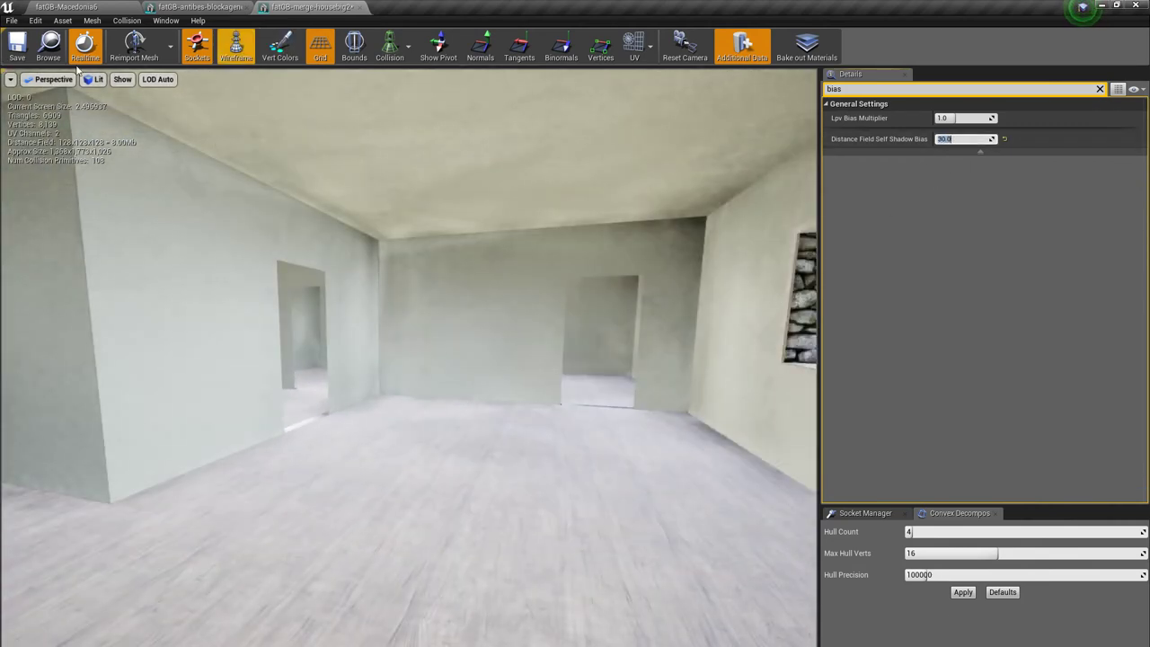
pyautogui.click(16, 45)
pyautogui.click(144, 6)
pyautogui.click(90, 6)
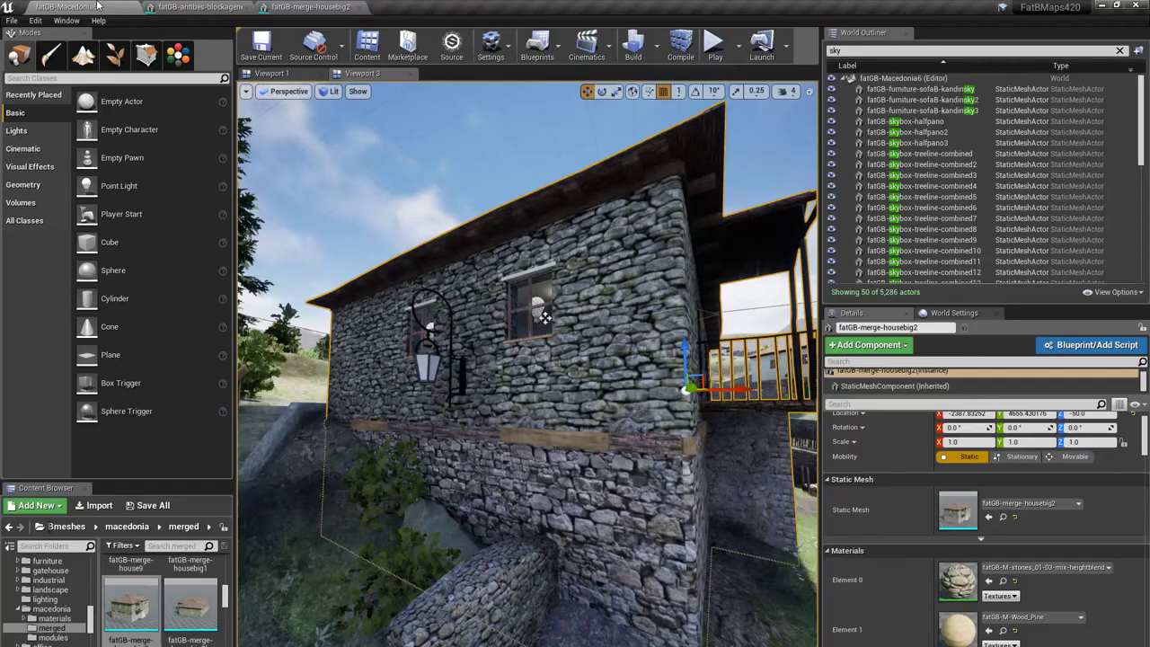
# Step: Filter the placed house's details by "bias" and enable its Override Distance Field Self Shadow Bias option
pyautogui.moveTo(545, 318); pyautogui.dragTo(520, 306, button='right')
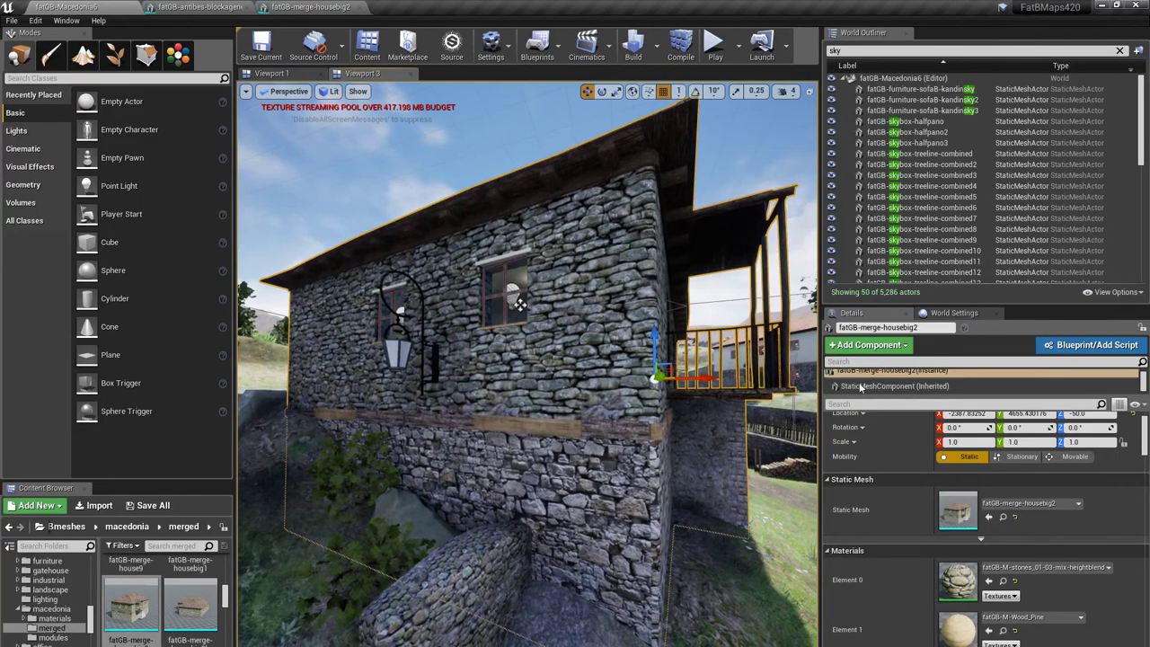
pyautogui.scroll(1, 950, 477)
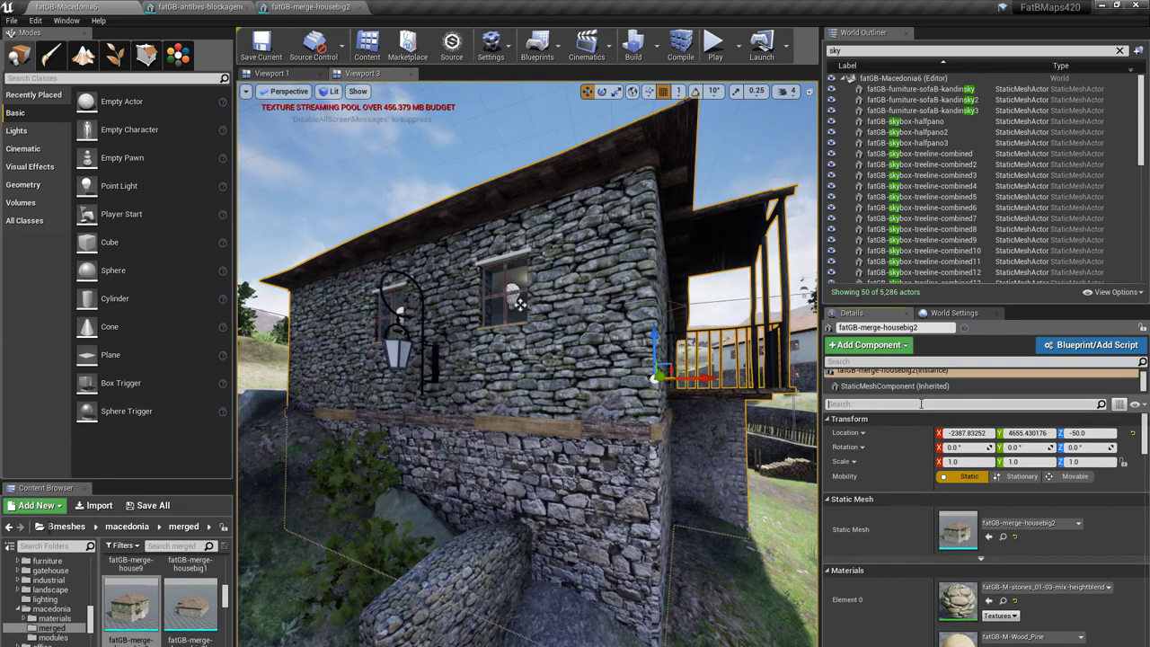
pyautogui.click(921, 404)
pyautogui.write('bias')
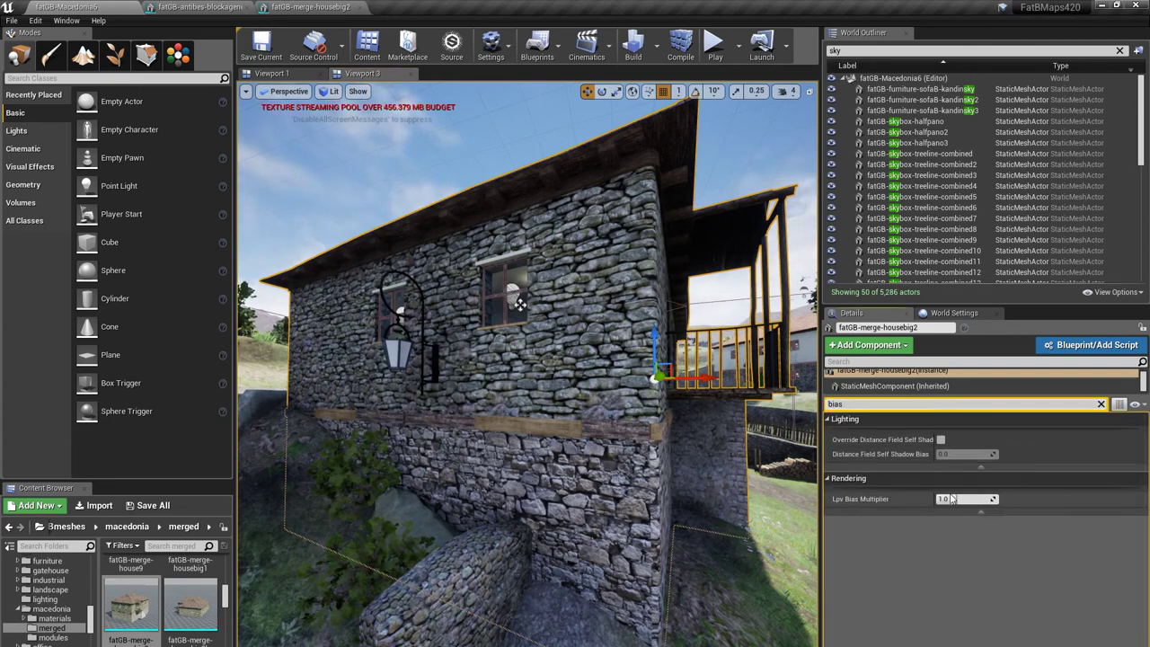
pyautogui.click(941, 439)
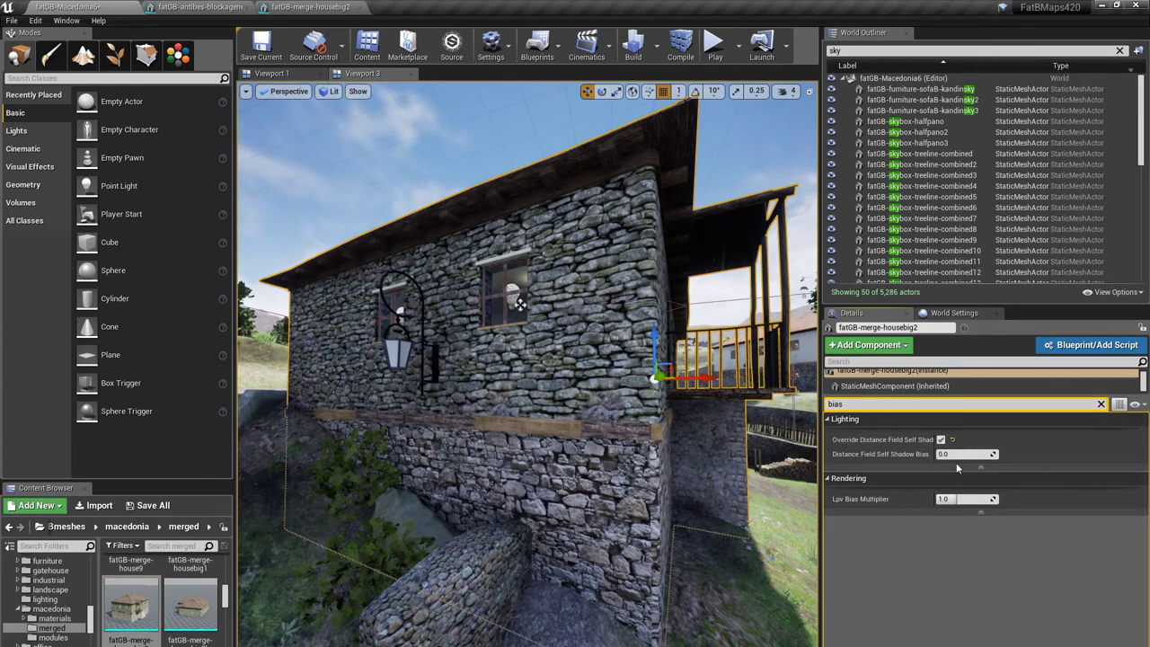
# Step: Inside the house's dining room, set the overridden Distance Field Self Shadow Bias to 20, and switch the override off again
pyautogui.moveTo(618, 479); pyautogui.dragTo(746, 476, button='right')
pyautogui.press('w')
pyautogui.moveTo(589, 508); pyautogui.dragTo(418, 517, button='right')
pyautogui.press('s')
pyautogui.press('w')
pyautogui.moveTo(665, 449)
pyautogui.mouseDown(button='right')
pyautogui.moveTo(603, 445)
pyautogui.moveTo(740, 439)
pyautogui.moveTo(638, 458)
pyautogui.moveTo(611, 377)
pyautogui.moveTo(480, 326)
pyautogui.mouseUp(button='right')
pyautogui.press('s')
pyautogui.click(966, 454)
pyautogui.write('20')
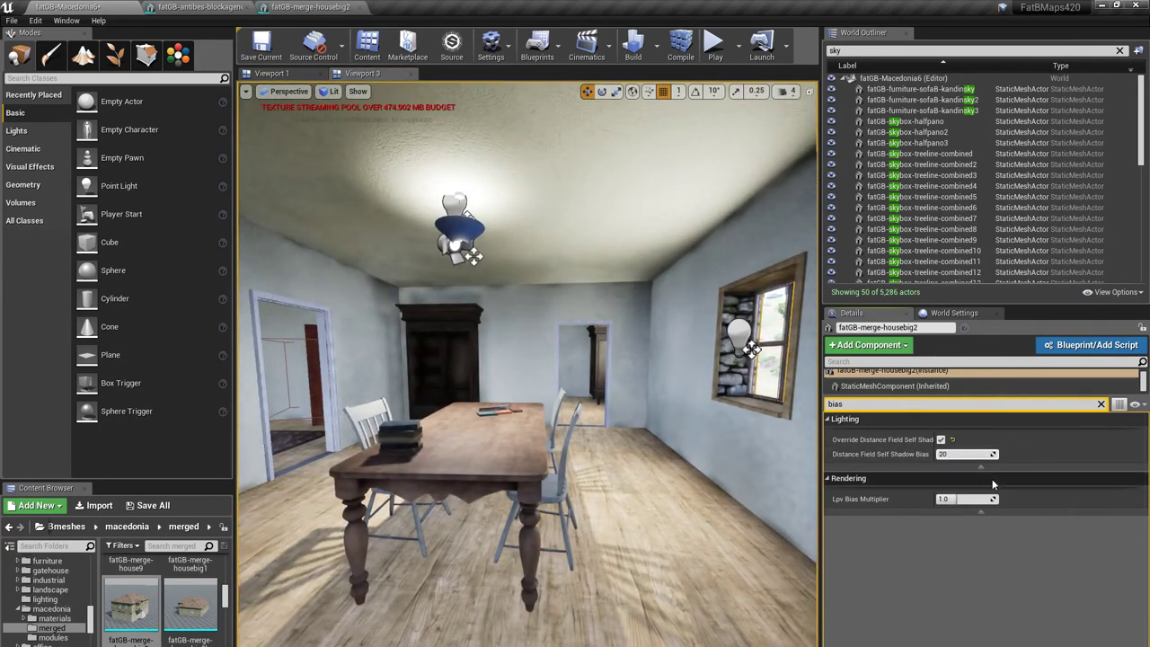
pyautogui.click(941, 439)
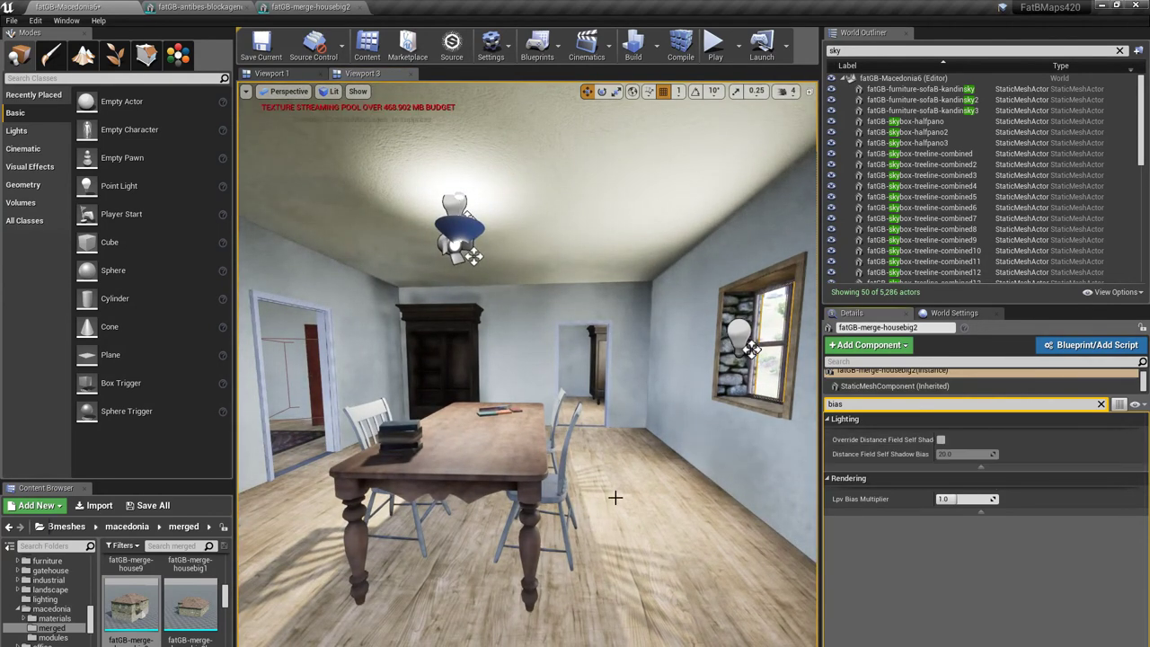
# Step: Move out of the dining room and examine the selected stone house's exterior and its surroundings under the dynamic lighting
pyautogui.press('d')
pyautogui.moveTo(529, 364); pyautogui.dragTo(422, 405, button='right')
pyautogui.press('s')
pyautogui.press('w')
pyautogui.press('s')
pyautogui.moveTo(564, 339); pyautogui.dragTo(611, 339, button='right')
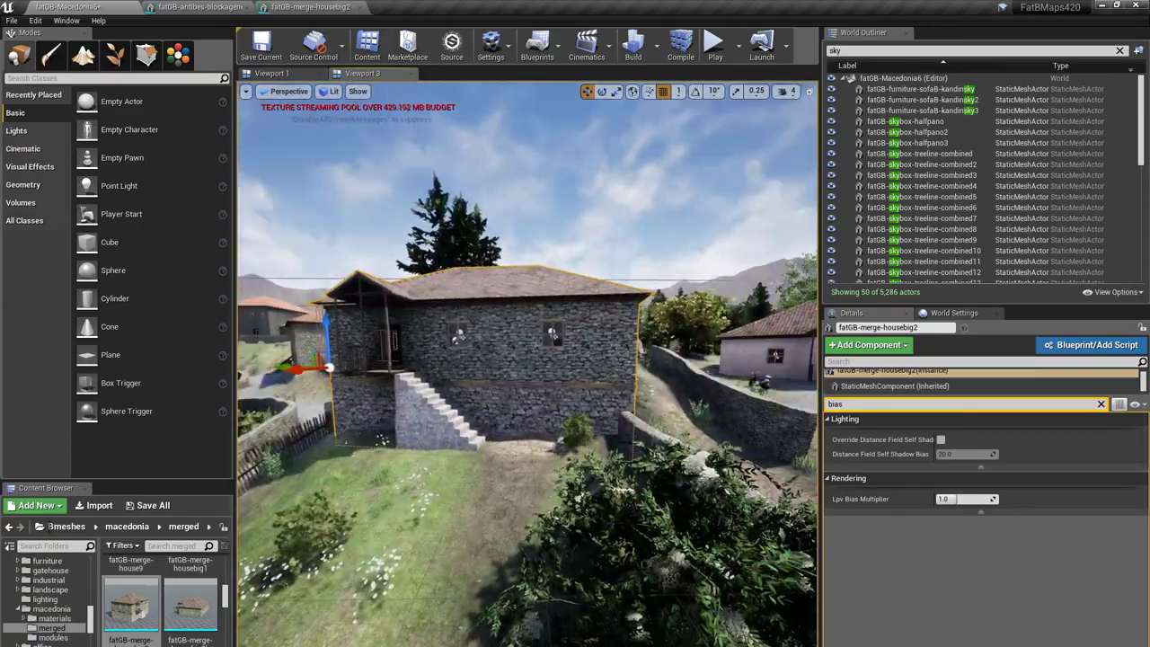
pyautogui.moveTo(564, 440); pyautogui.dragTo(439, 387, button='right')
pyautogui.press('w')
pyautogui.press('s')
pyautogui.moveTo(624, 331); pyautogui.dragTo(721, 326, button='right')
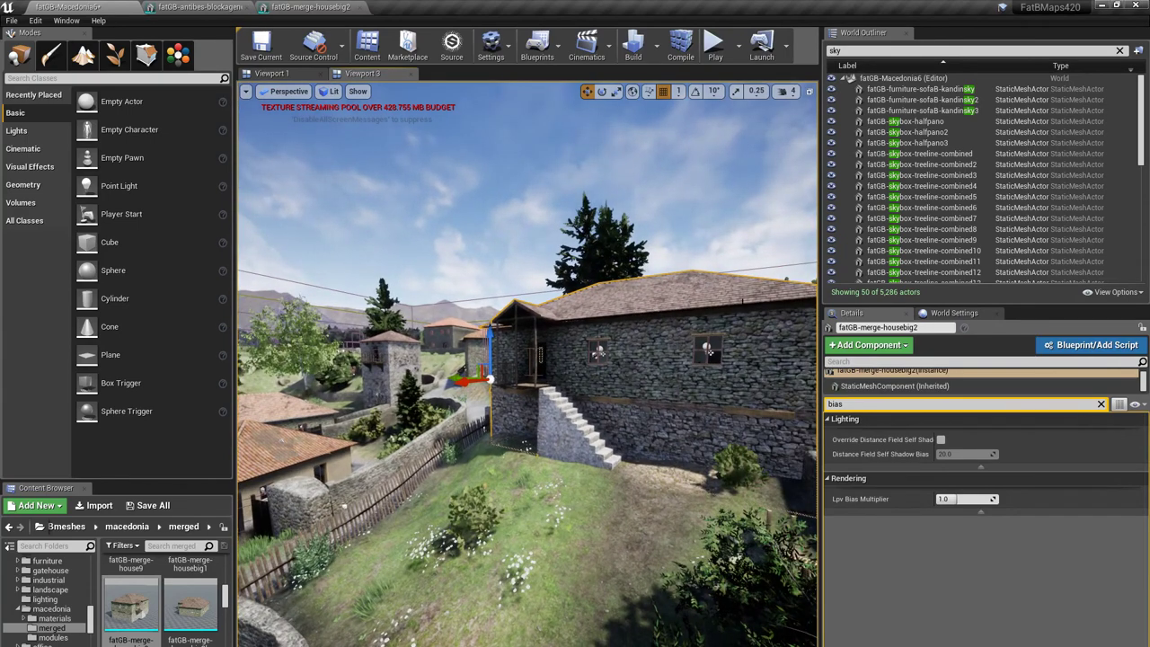
pyautogui.moveTo(639, 363); pyautogui.dragTo(615, 380, button='right')
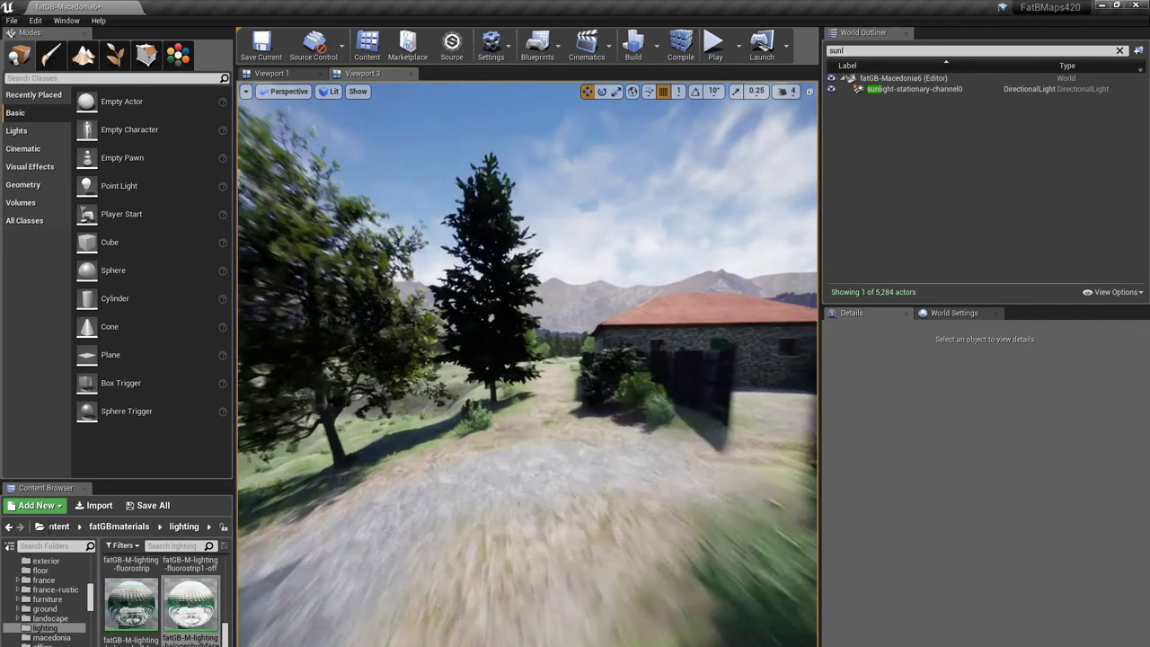
# Step: Tour the village paths, fields and rooftops to examine the dynamic sunlight and shadows across the whole map
pyautogui.moveTo(528, 359)
pyautogui.mouseDown(button='right')
pyautogui.moveTo(488, 354)
pyautogui.moveTo(567, 358)
pyautogui.moveTo(517, 361)
pyautogui.mouseUp(button='right')
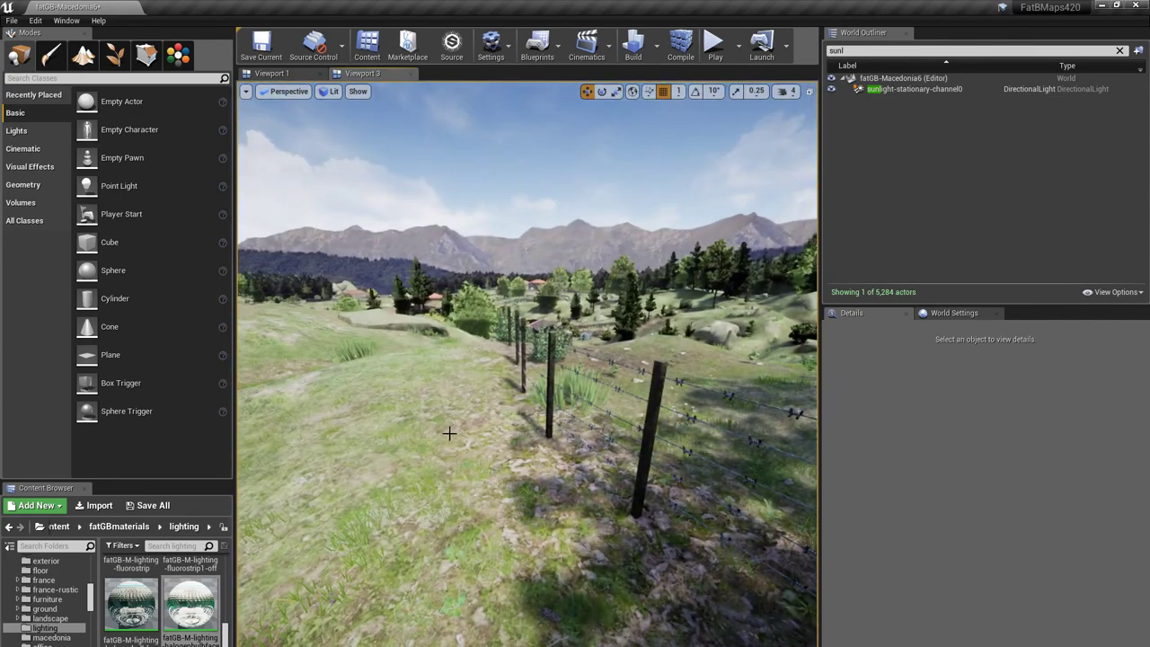
pyautogui.moveTo(564, 471); pyautogui.dragTo(564, 471, button='right')
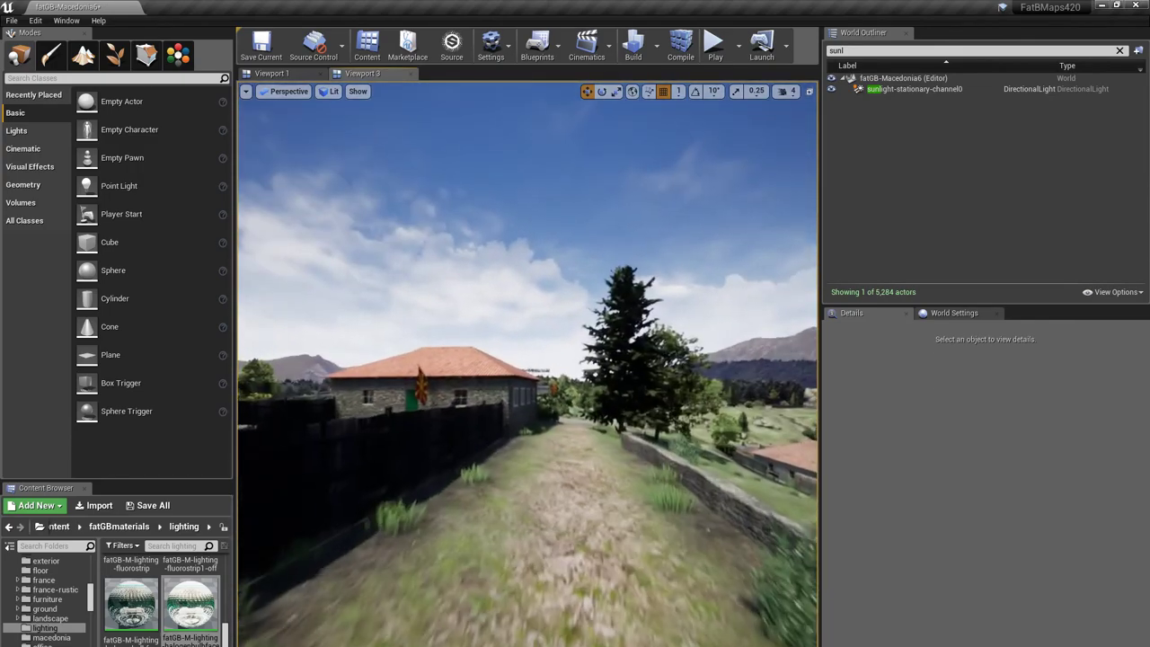
pyautogui.moveTo(527, 364); pyautogui.dragTo(527, 364, button='right')
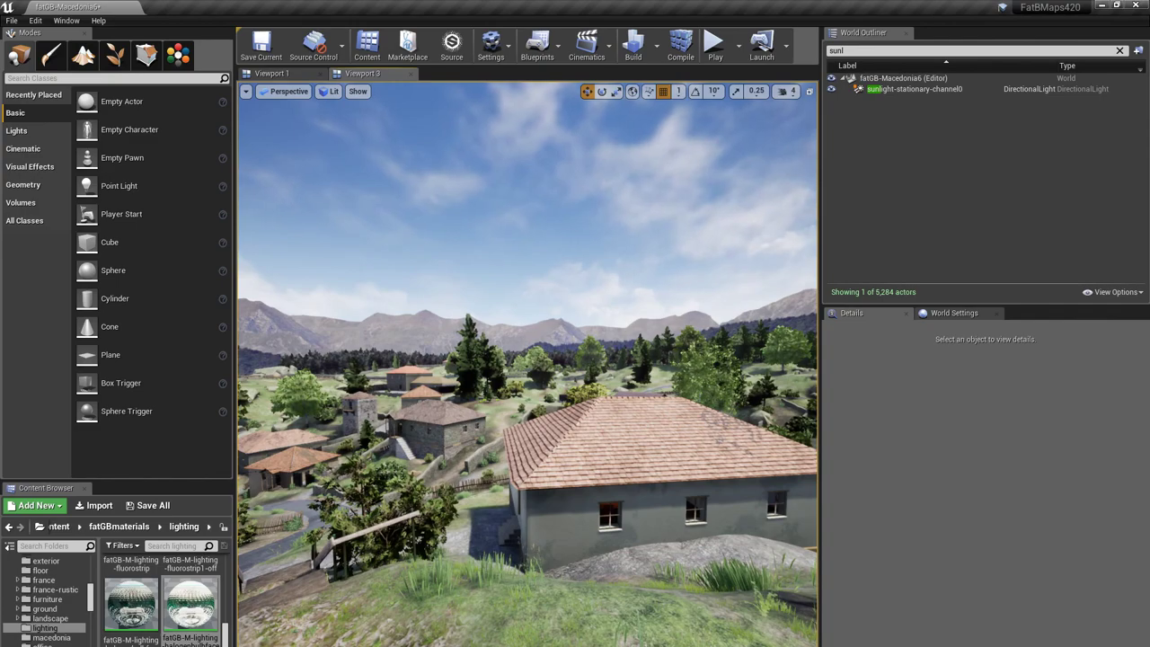
pyautogui.moveTo(528, 364); pyautogui.dragTo(527, 363, button='right')
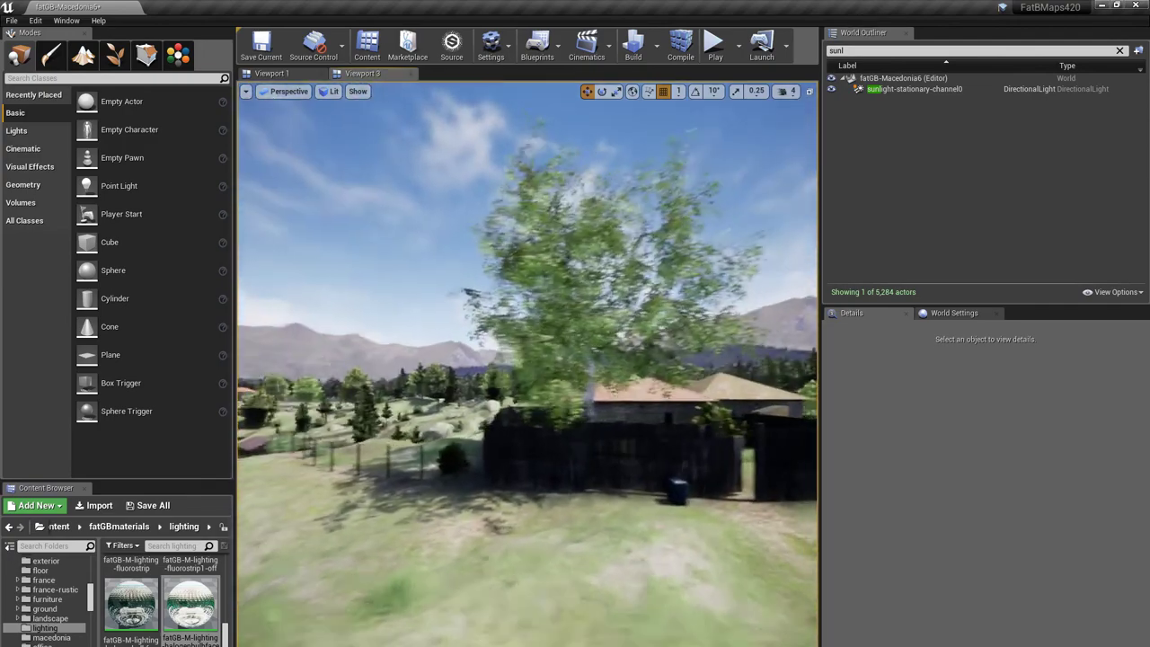
pyautogui.moveTo(527, 364); pyautogui.dragTo(528, 363, button='right')
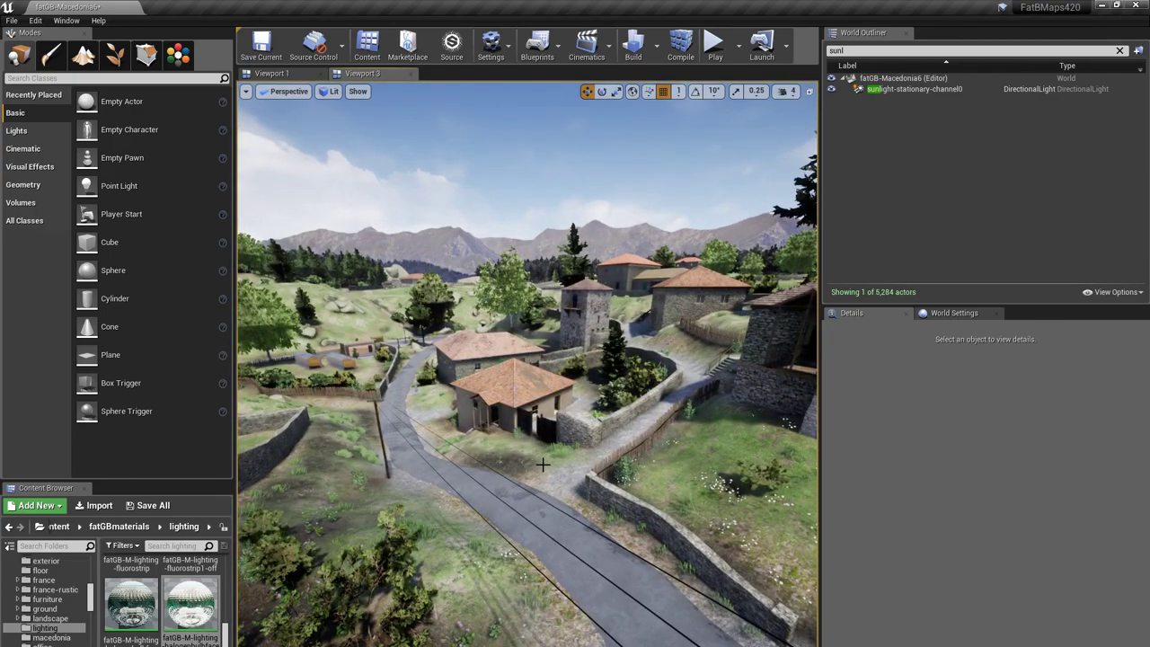